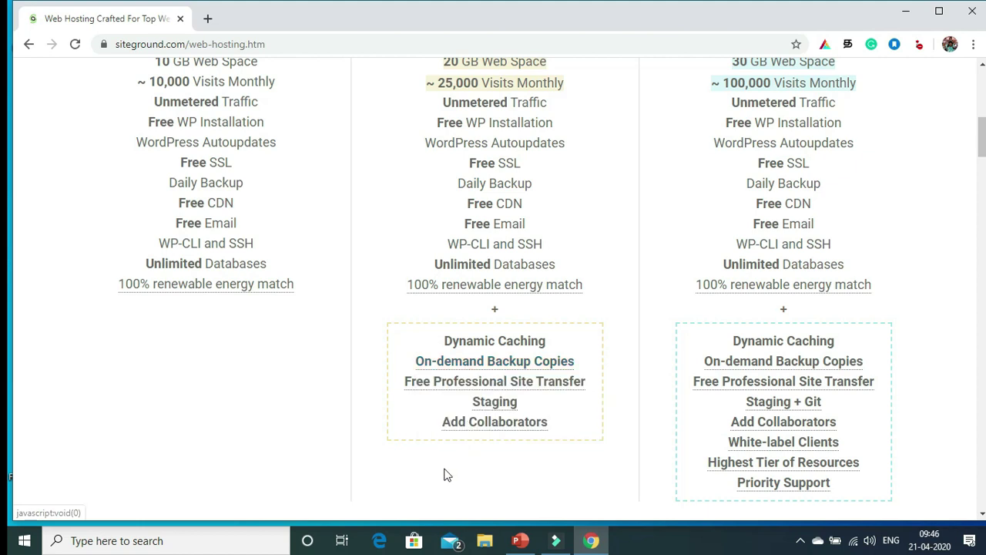
Scroll to compare the StartUp, GrowBig and GoGeek plans at $3.95, $5.95 and $11.95 per month
scroll(473, 452, "down", 1)
scroll(470, 451, "up", 5)
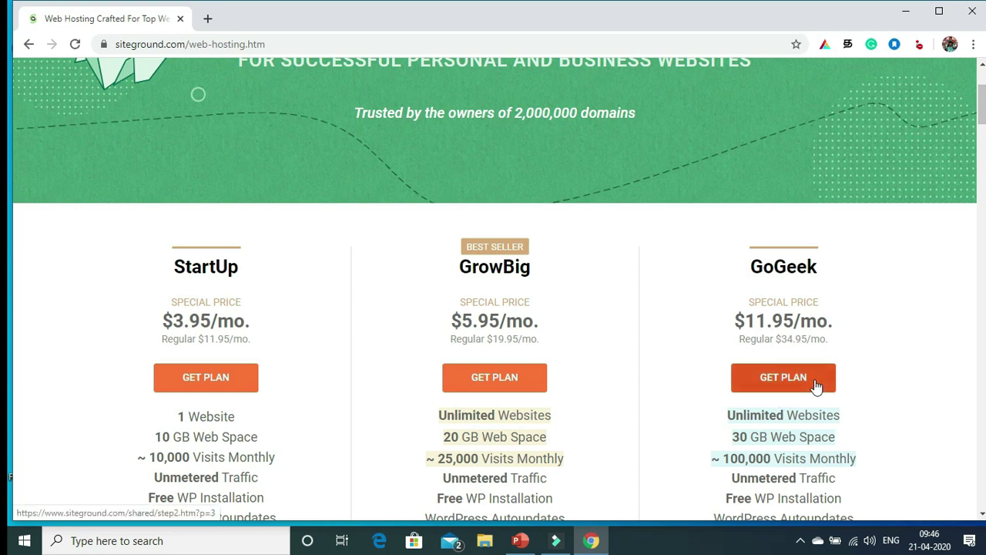
scroll(813, 381, "down", 1)
scroll(815, 379, "down", 2)
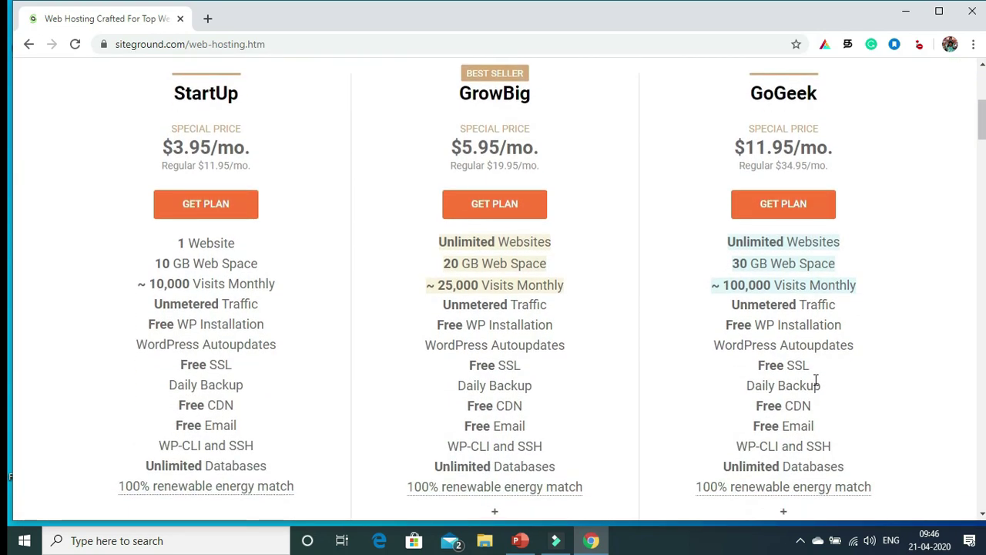
scroll(815, 379, "down", 1)
scroll(815, 383, "down", 3)
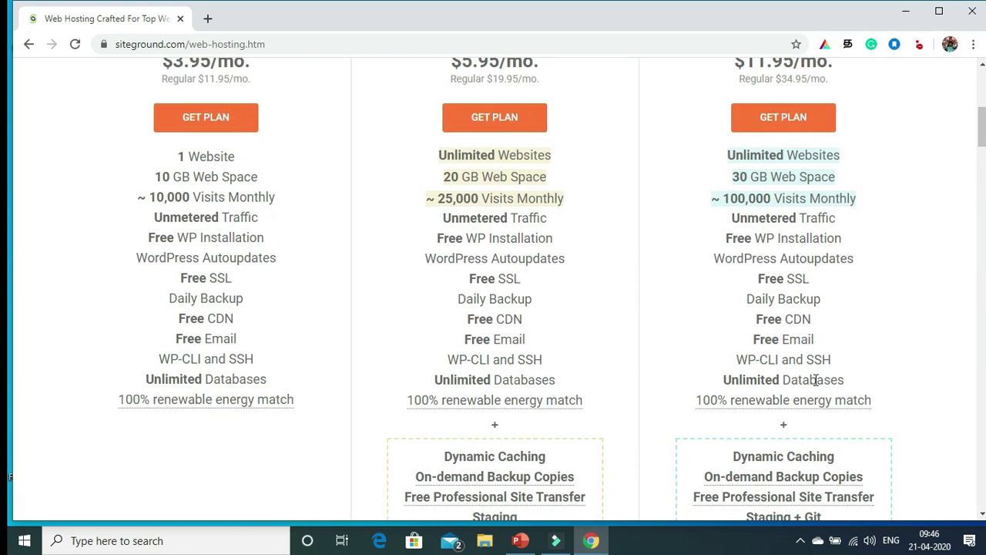
scroll(816, 386, "down", 2)
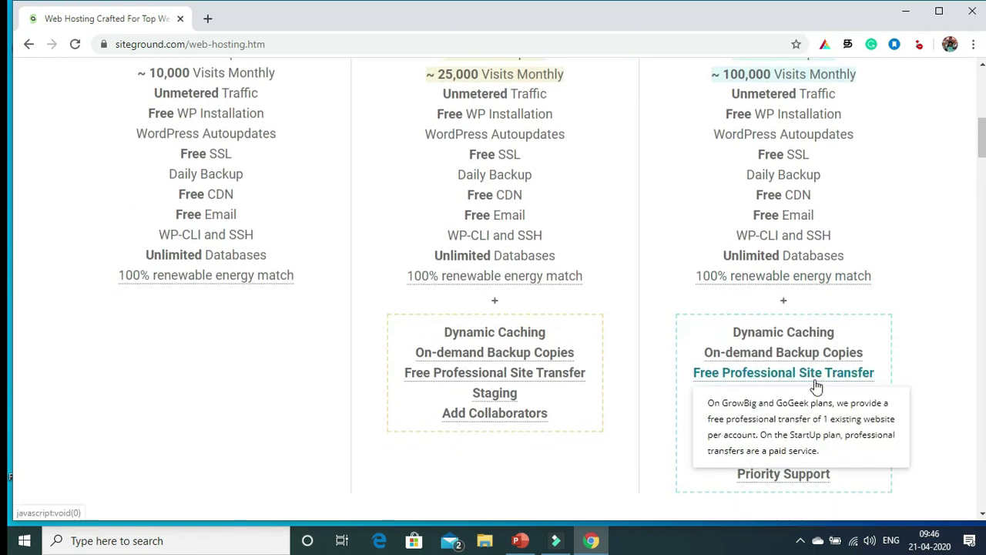
scroll(816, 385, "down", 1)
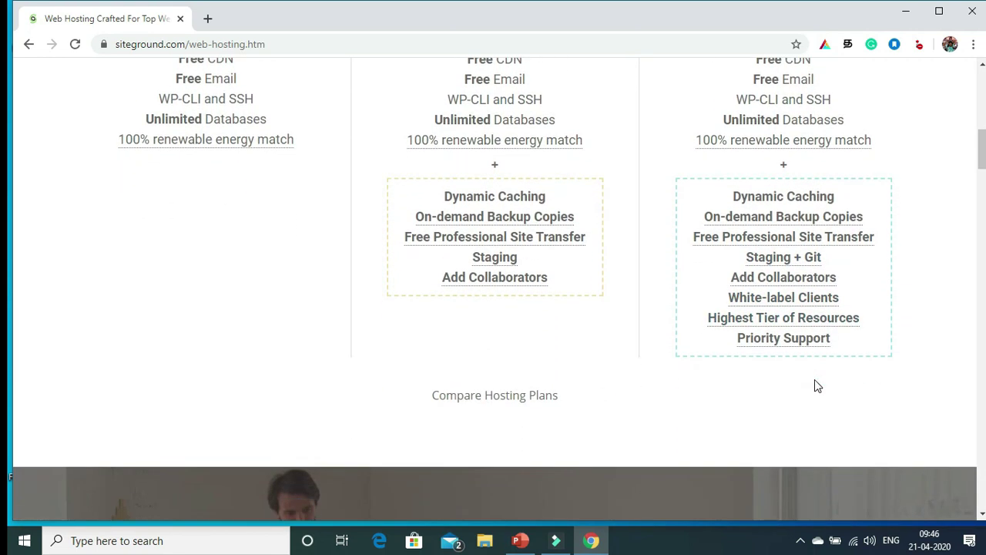
scroll(816, 385, "up", 5)
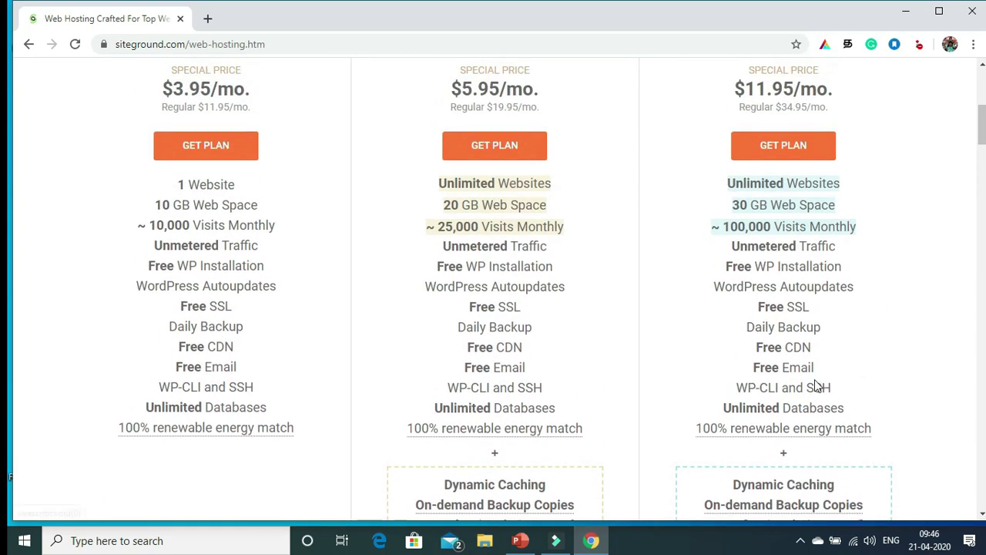
scroll(816, 384, "up", 2)
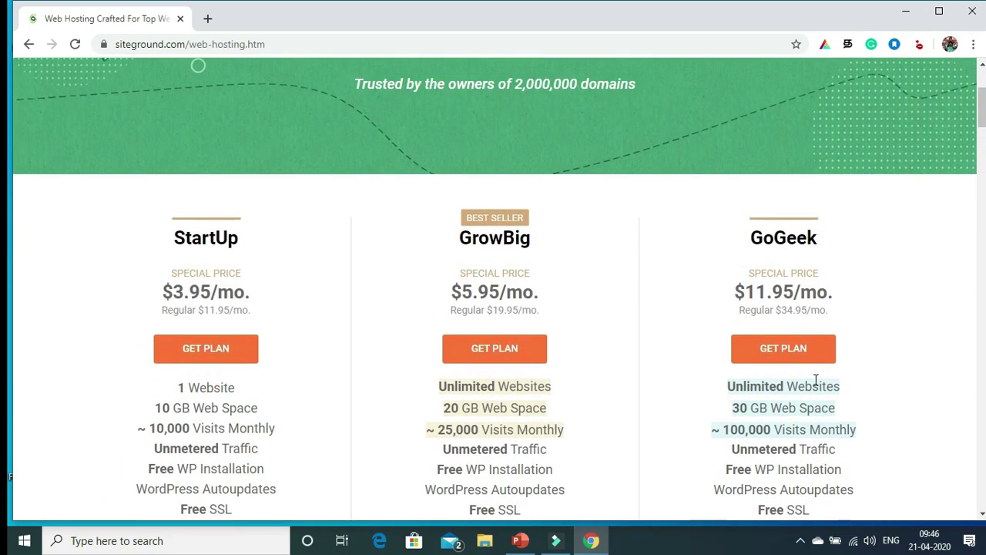
scroll(815, 379, "down", 3)
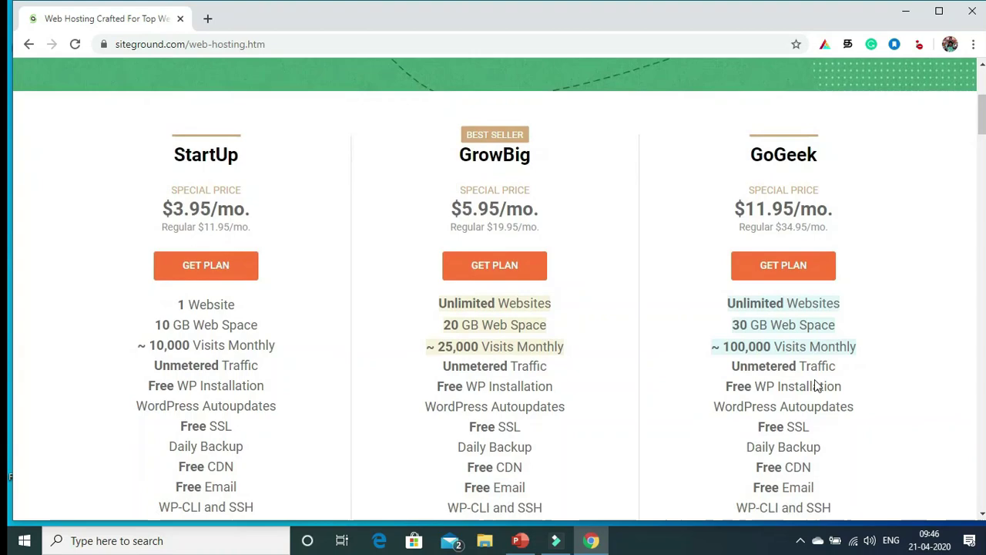
scroll(814, 379, "down", 5)
scroll(814, 379, "up", 2)
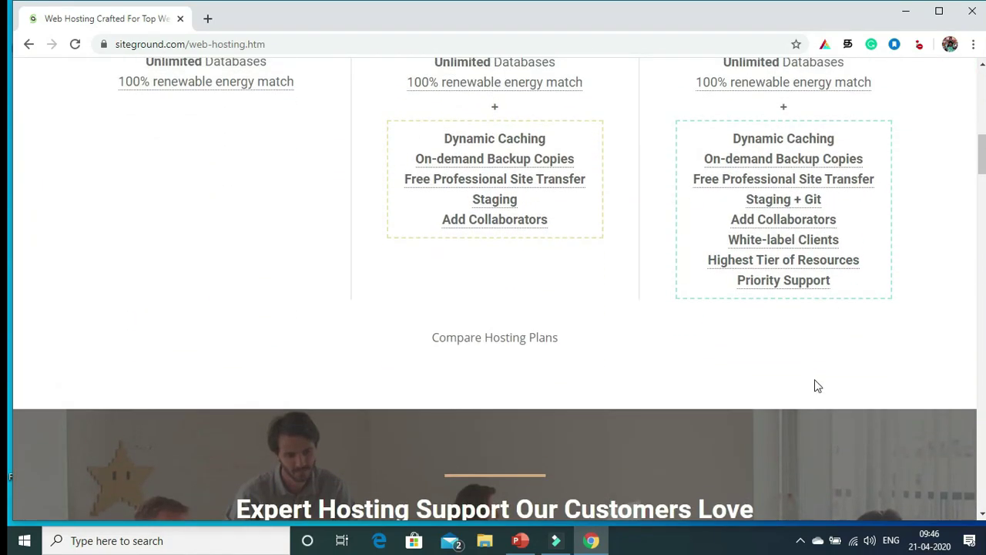
scroll(816, 385, "up", 5)
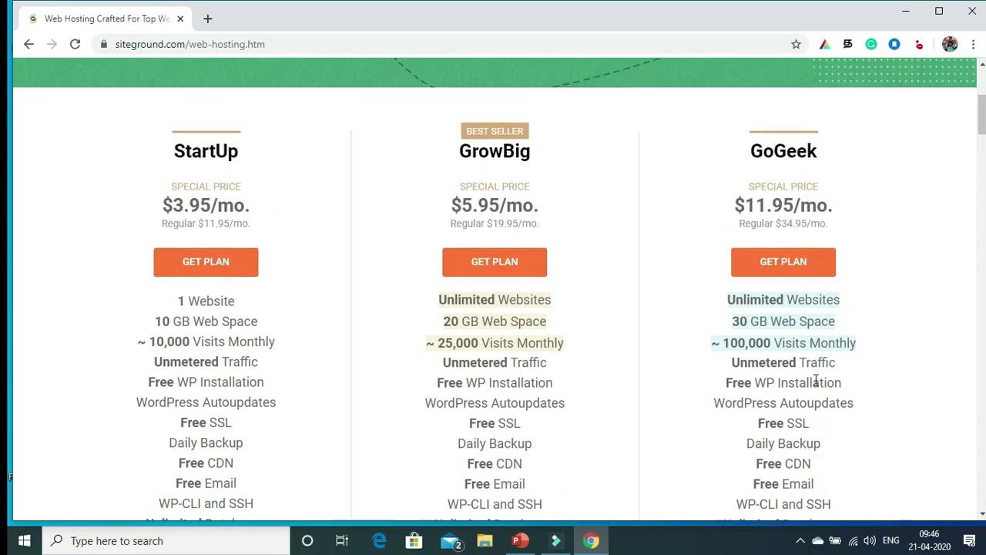
scroll(815, 379, "up", 3)
scroll(815, 379, "down", 4)
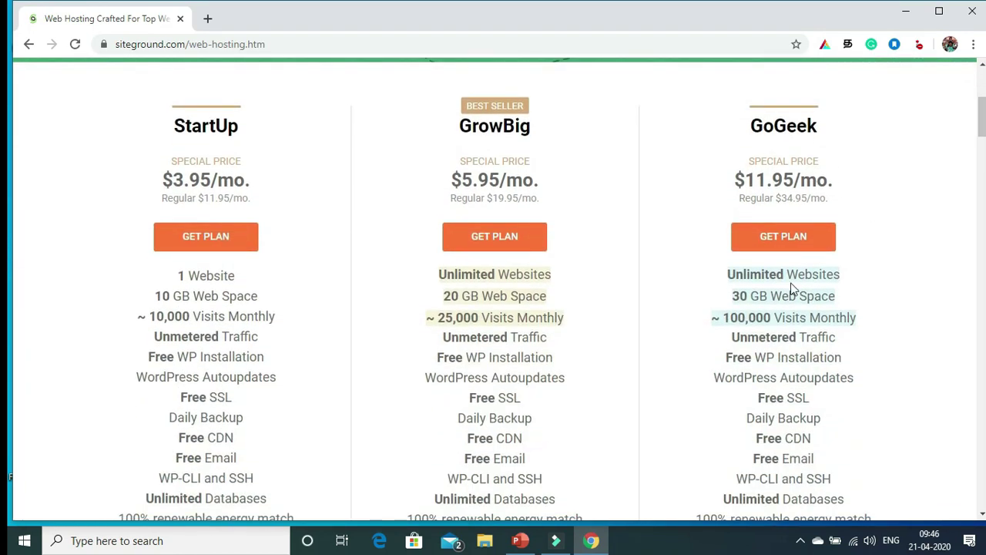
scroll(916, 309, "down", 1)
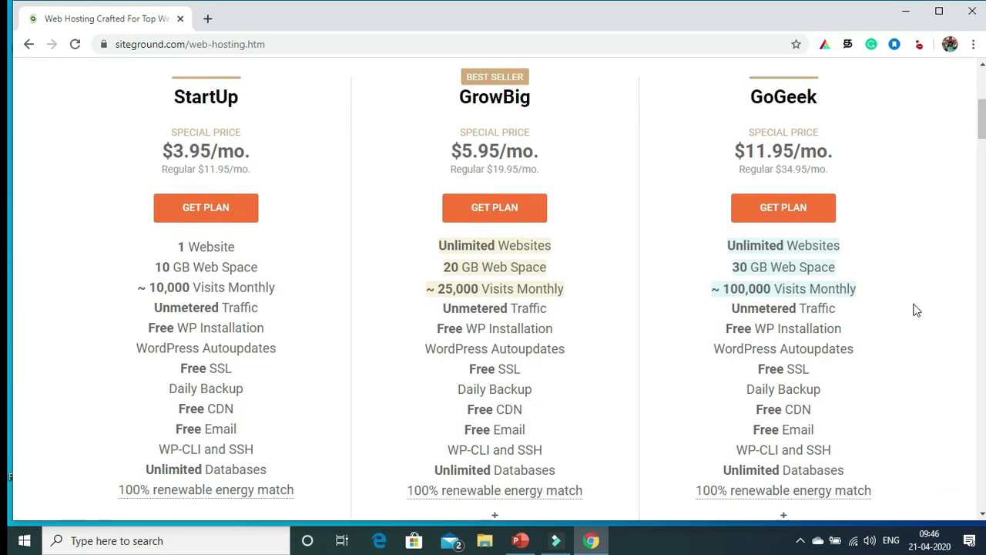
scroll(916, 310, "down", 5)
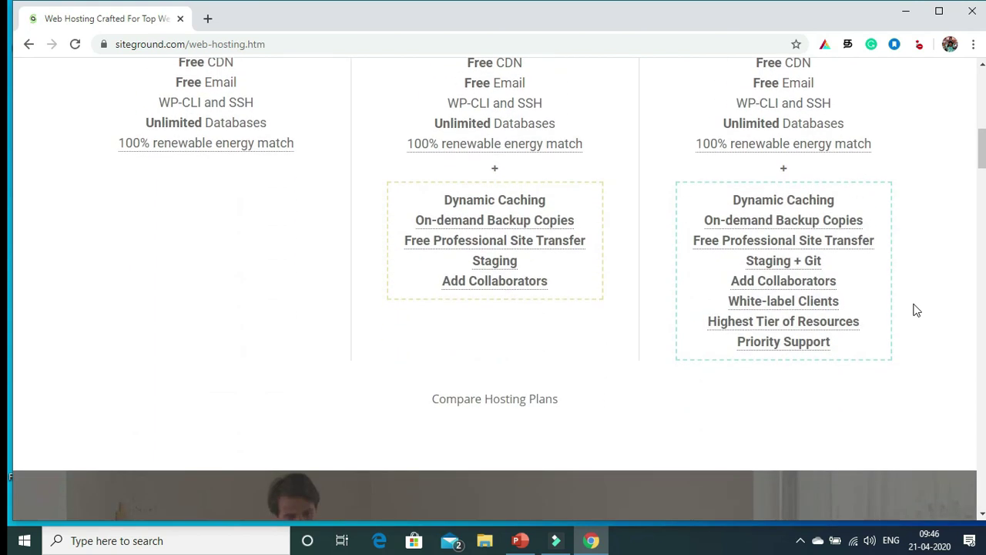
scroll(916, 310, "down", 4)
scroll(916, 310, "up", 7)
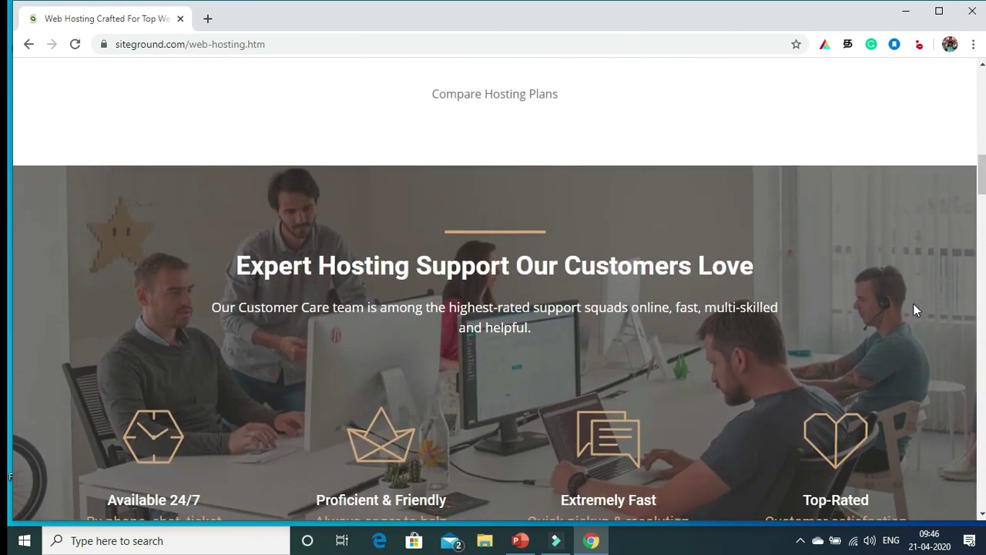
scroll(916, 310, "up", 4)
scroll(914, 308, "down", 2)
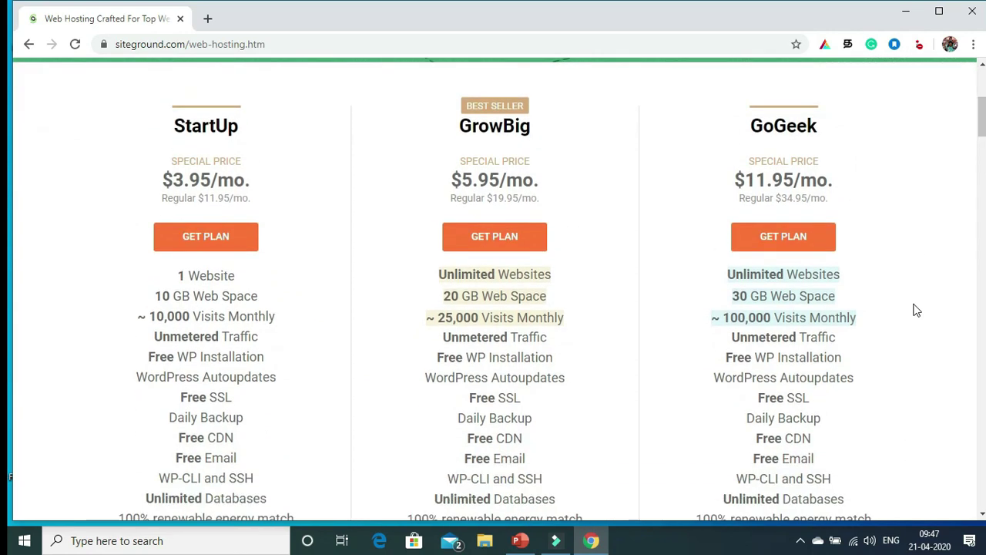
Choose the GrowBig plan and select the 'I already have a Domain' option
left_click(487, 209)
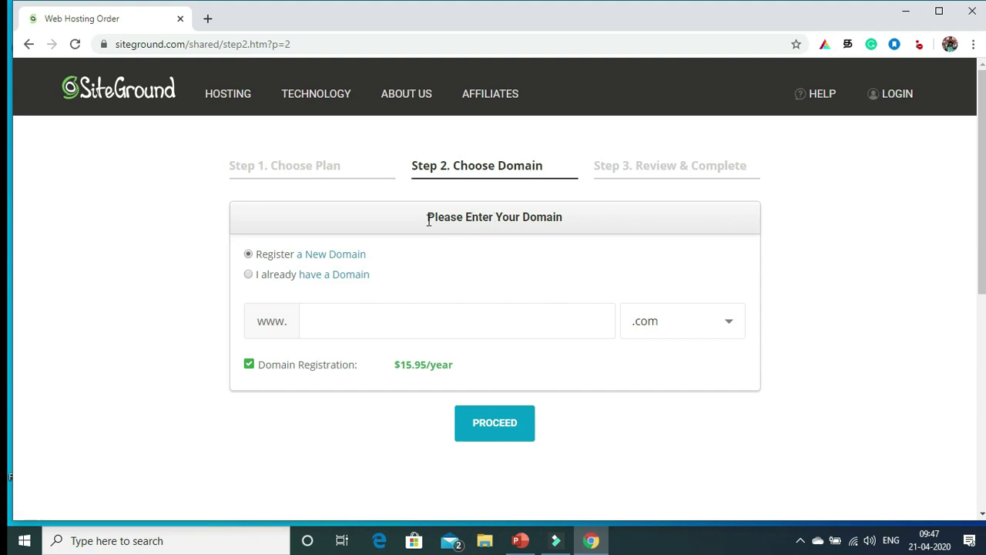
left_click(248, 277)
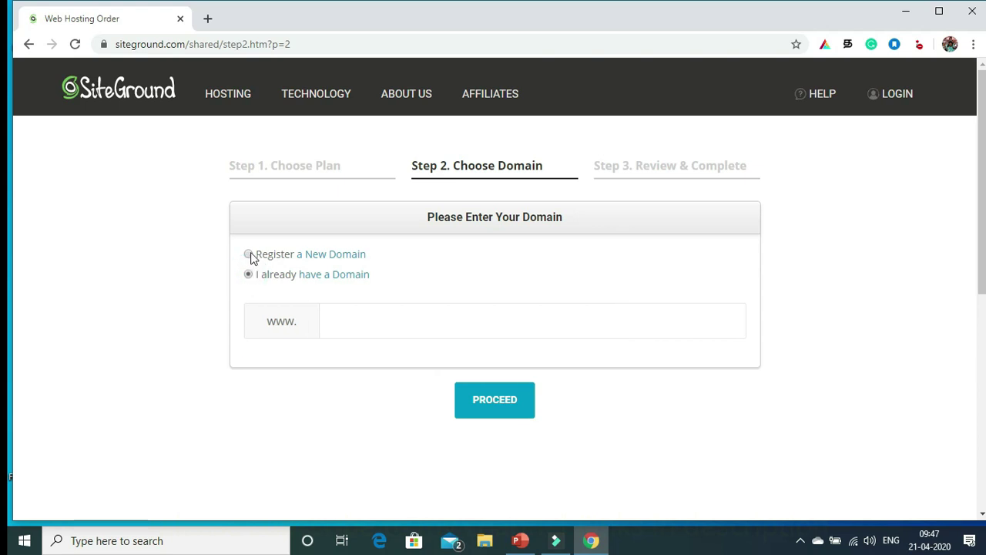
left_click(249, 255)
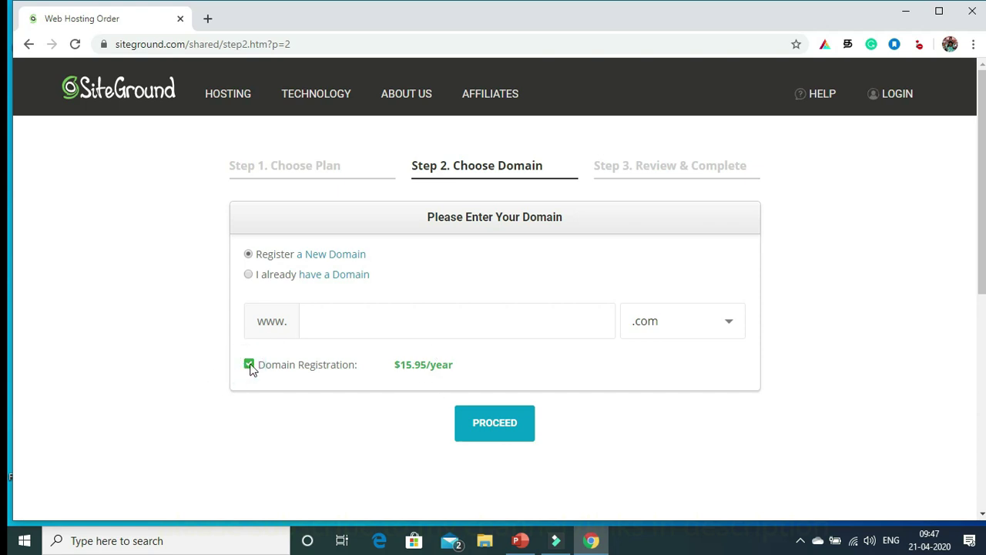
left_click(248, 276)
Enter bloggersaint.com as the existing domain and proceed to Review & Complete
left_click(341, 327)
type("bloggersaint.com")
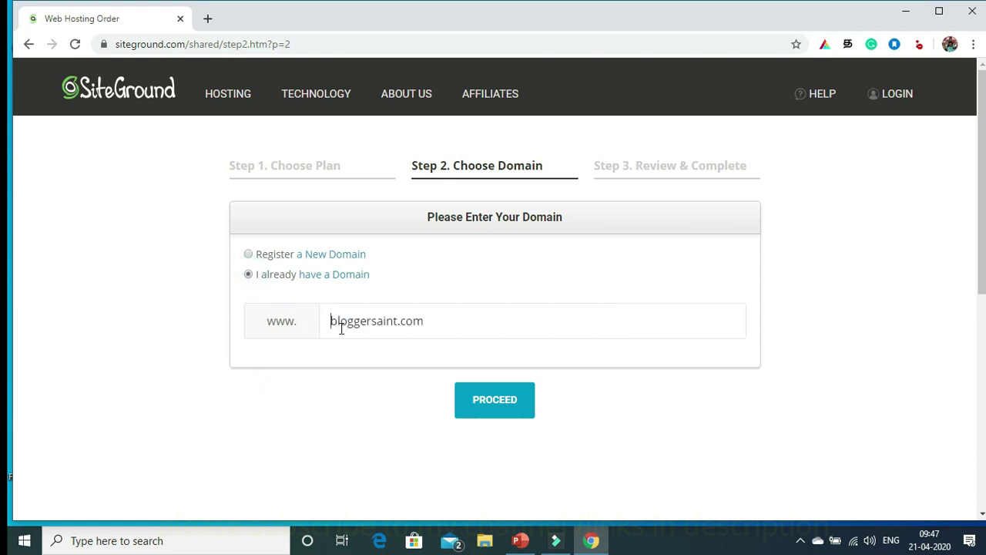
left_click(322, 390)
left_click(248, 254)
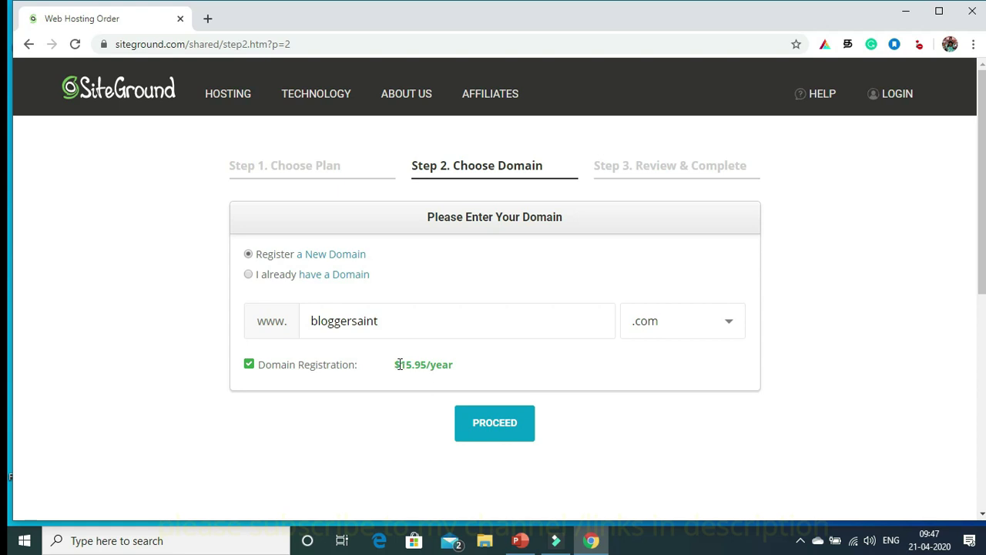
left_click(248, 276)
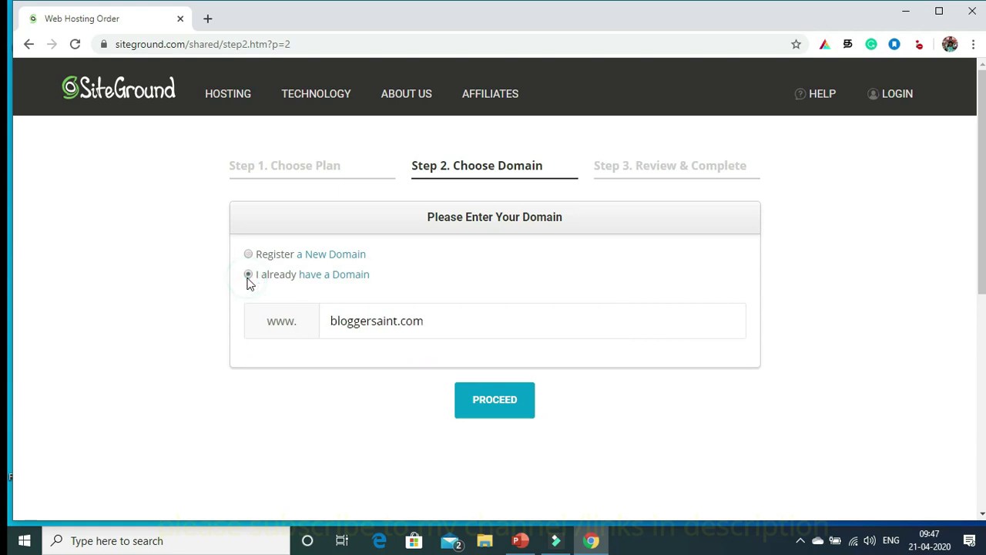
left_click(478, 407)
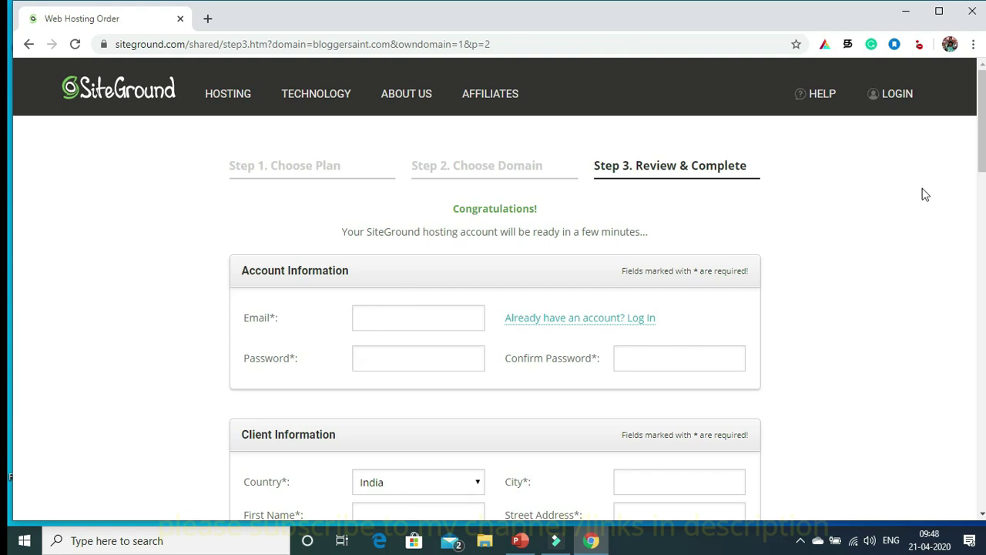
Keep the billing address the same as the contact information
scroll(924, 194, "down", 4)
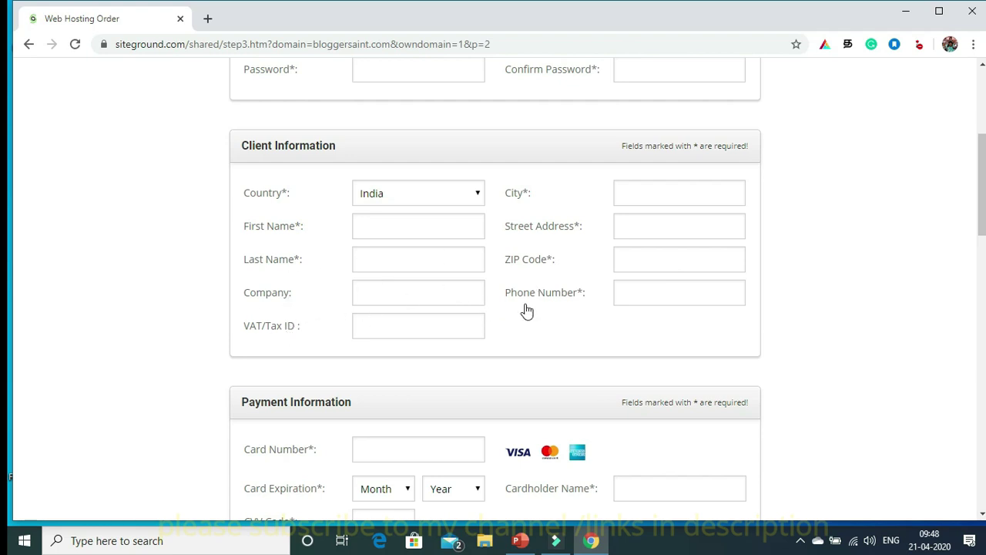
scroll(655, 302, "down", 3)
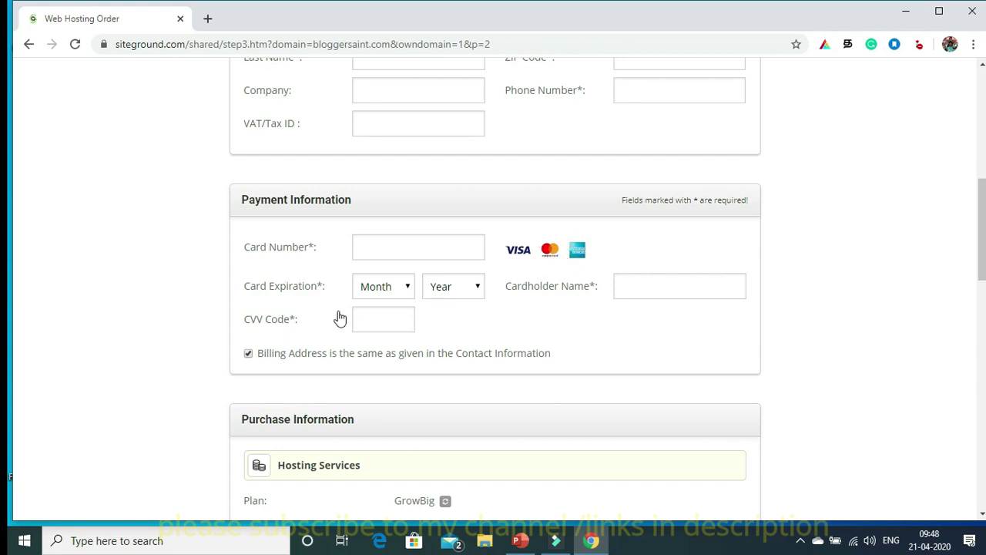
left_click(248, 354)
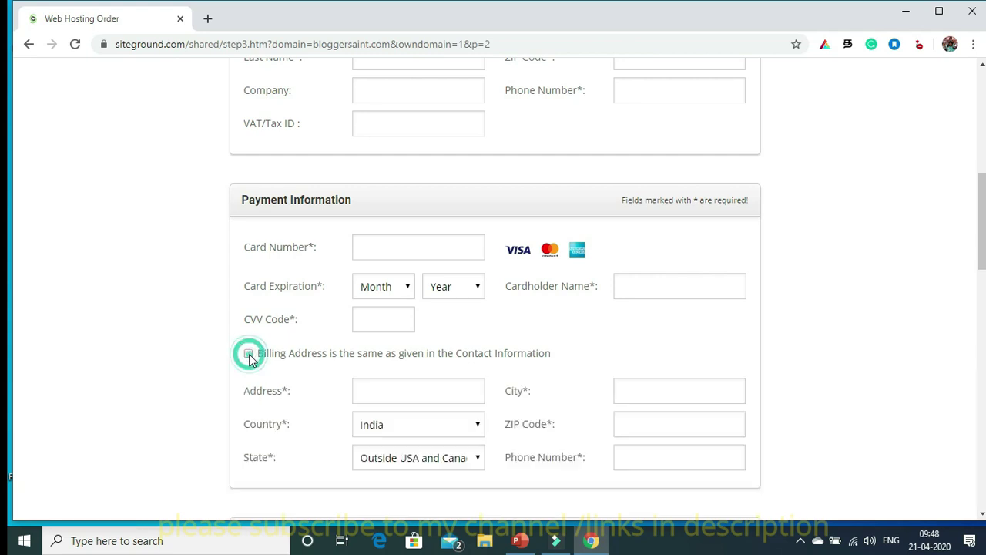
left_click(248, 354)
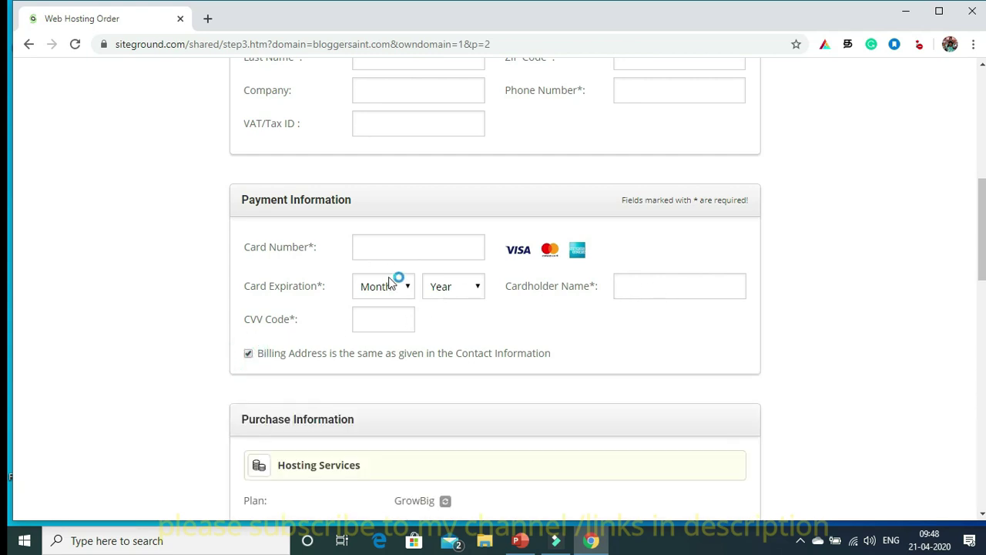
left_click_drag(981, 216, 983, 235)
scroll(9, 266, "down", 2)
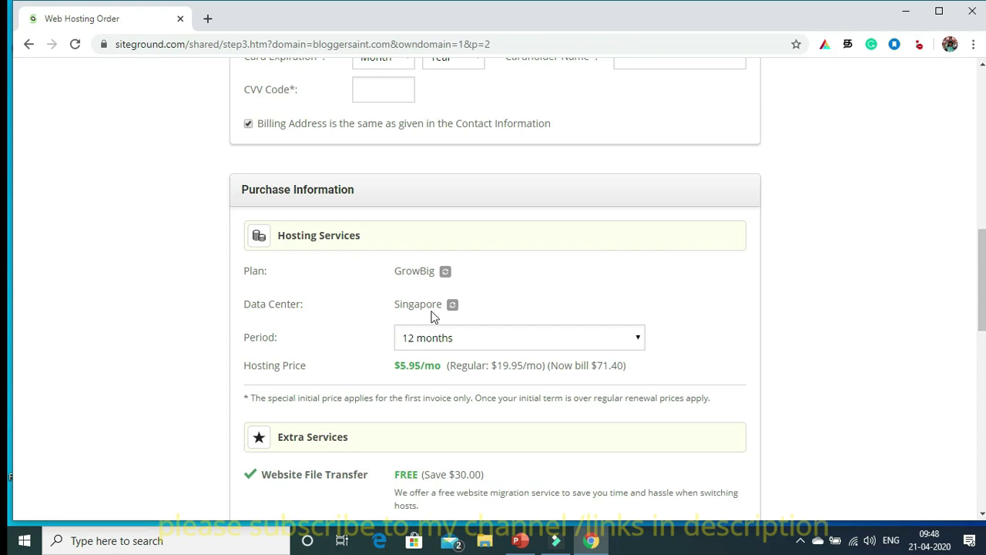
Set the hosting period to 12 months
left_click(636, 340)
left_click(563, 389)
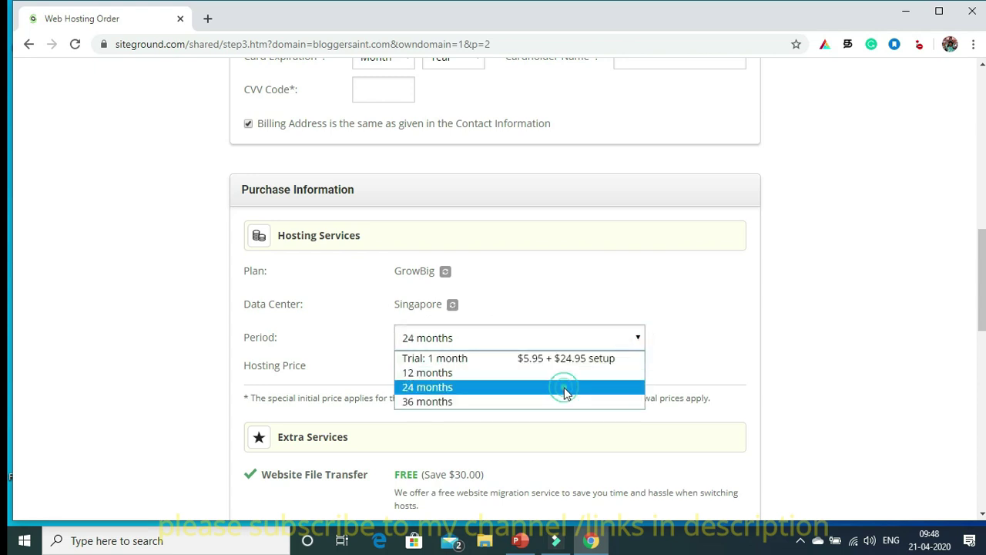
left_click(602, 343)
left_click(572, 372)
left_click(655, 291)
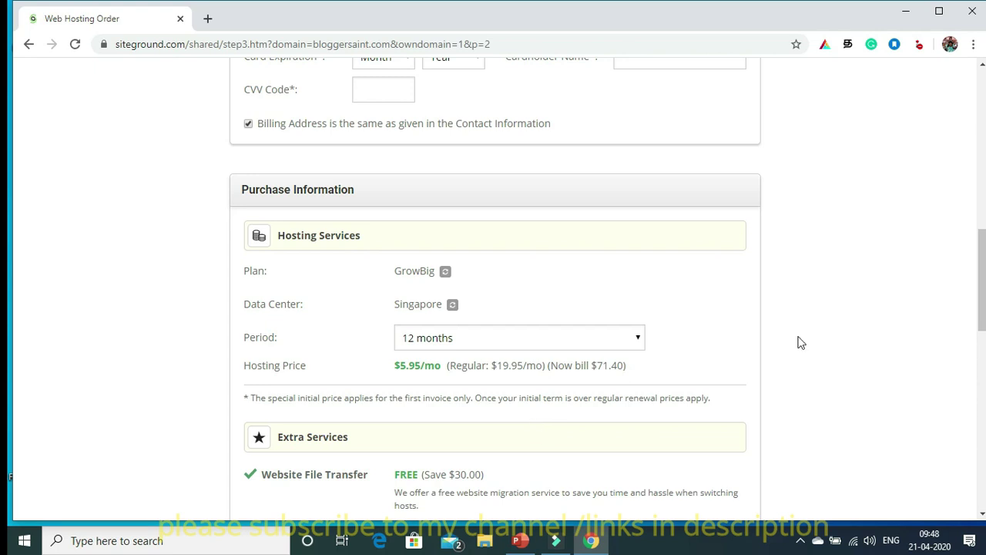
Submit the 71.40 USD GrowBig hosting order with PAY NOW
scroll(8, 288, "down", 2)
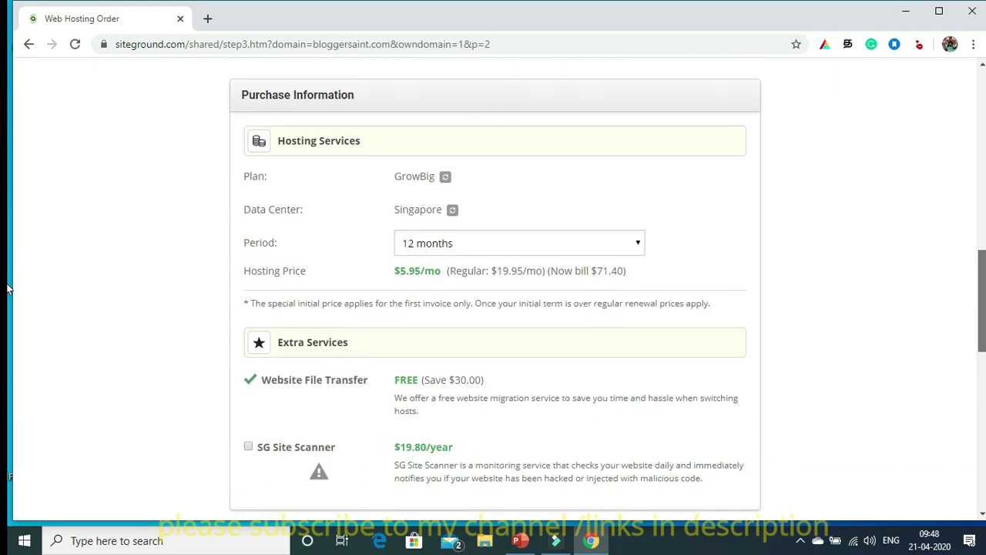
scroll(7, 288, "down", 1)
scroll(7, 301, "down", 1)
scroll(8, 306, "down", 1)
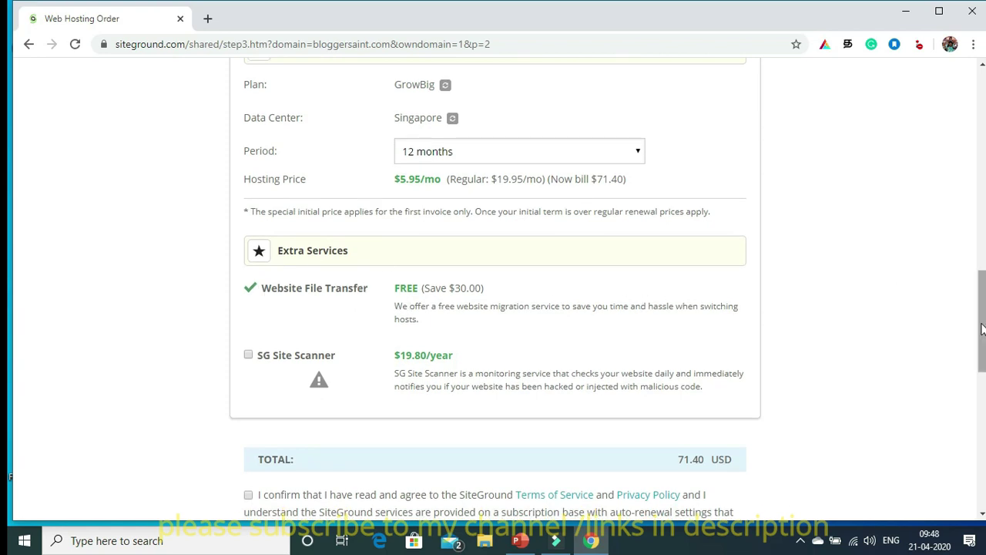
scroll(8, 370, "down", 2)
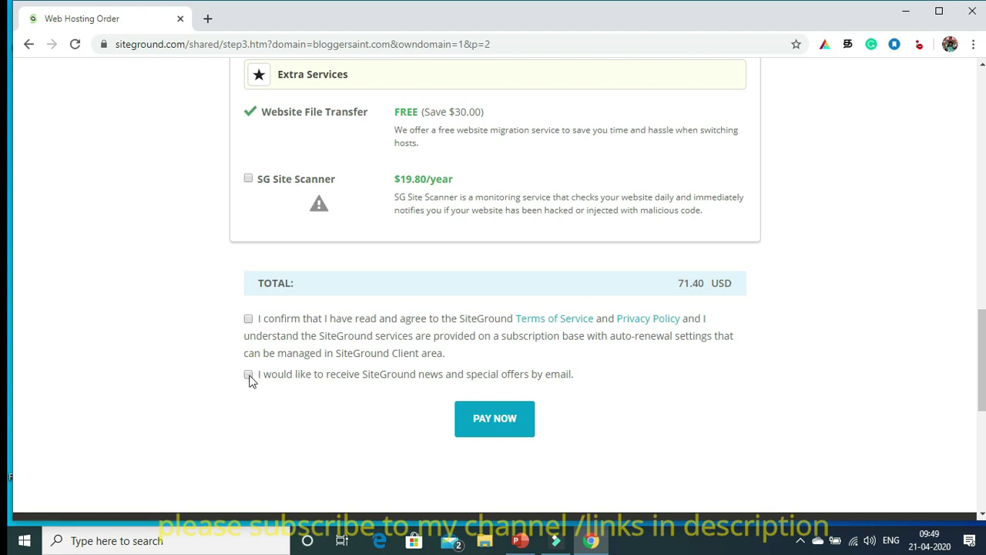
left_click(484, 422)
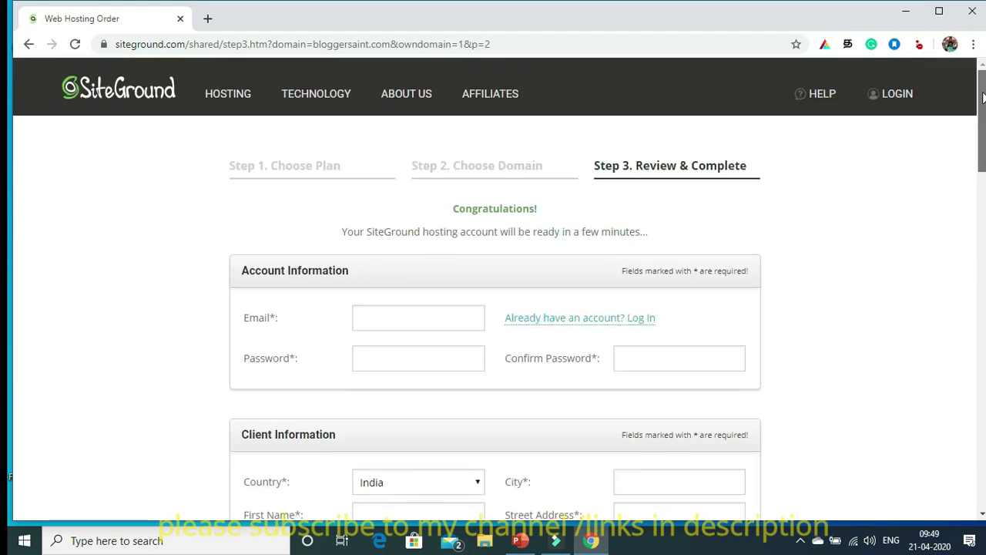
left_click_drag(982, 96, 983, 358)
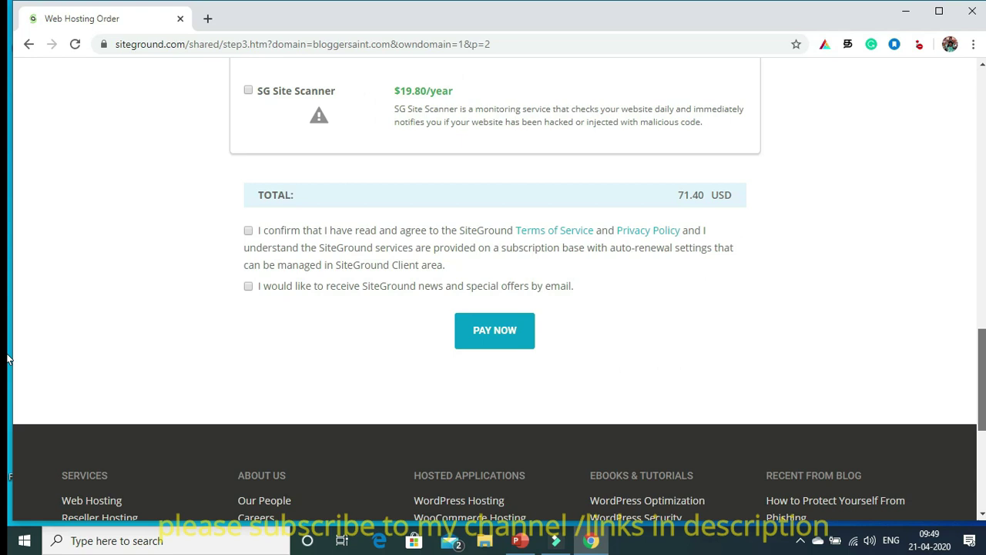
left_click(521, 339)
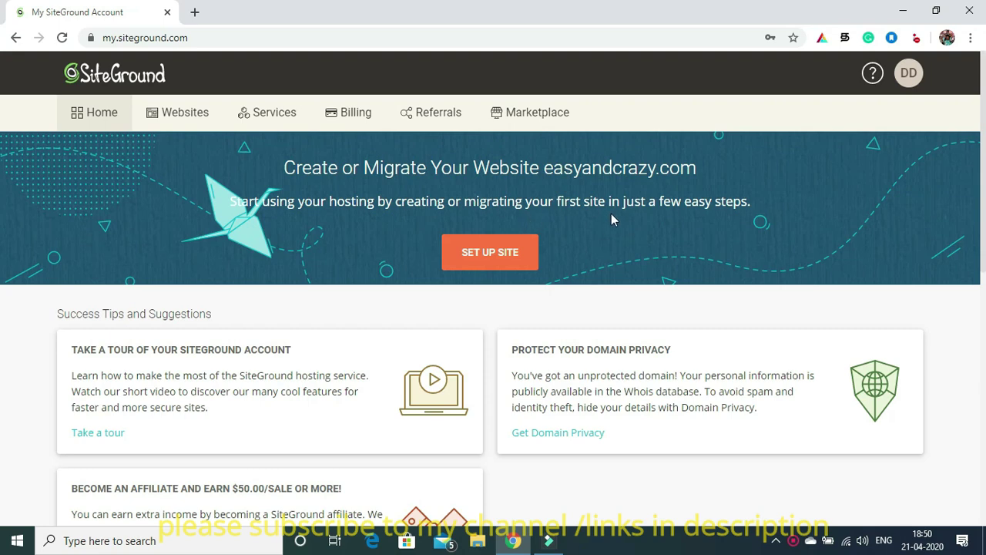
Set up the site as a brand-new website with WordPress as the application
mouse_move(984, 159)
left_mouse_down()
mouse_move(983, 353)
mouse_move(984, 156)
left_mouse_up()
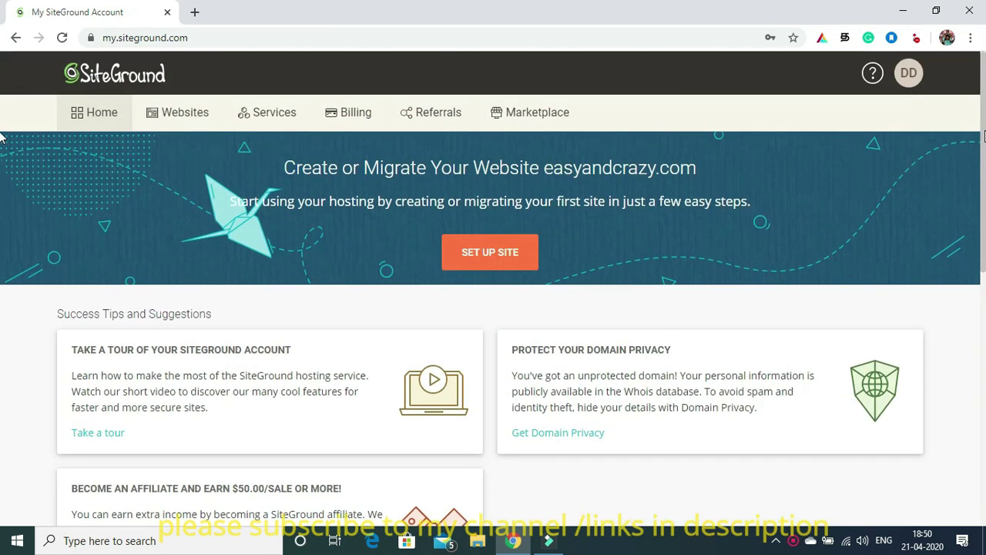
left_click(490, 254)
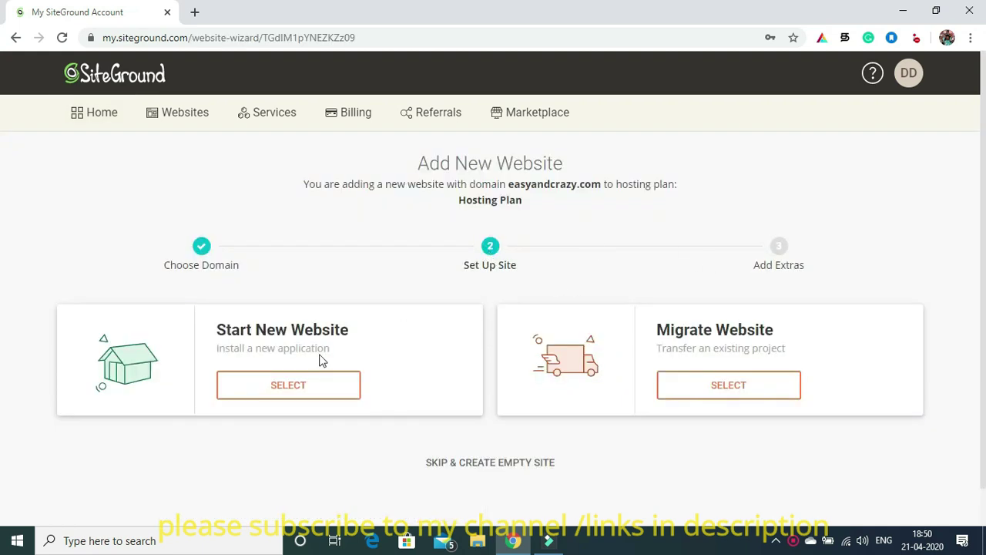
left_click(291, 391)
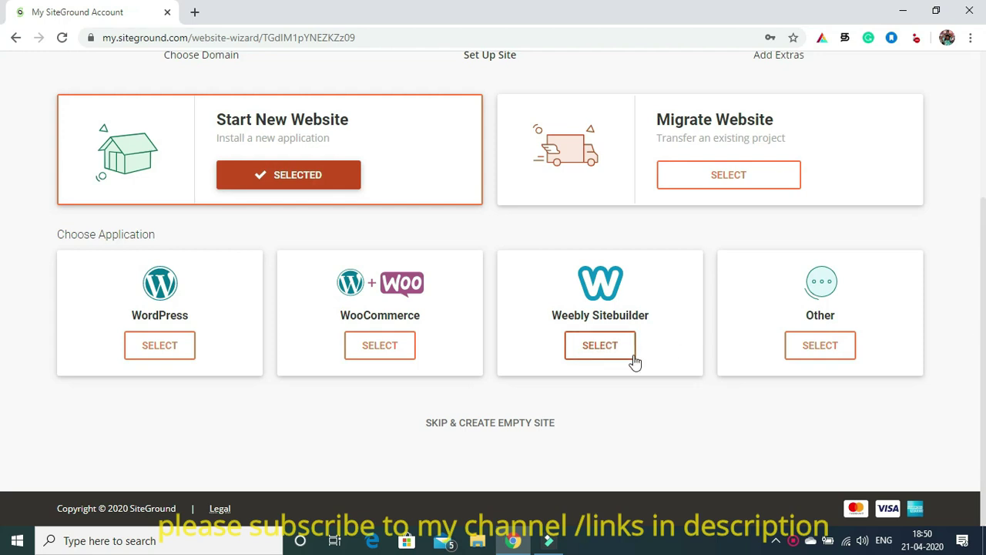
left_click(159, 346)
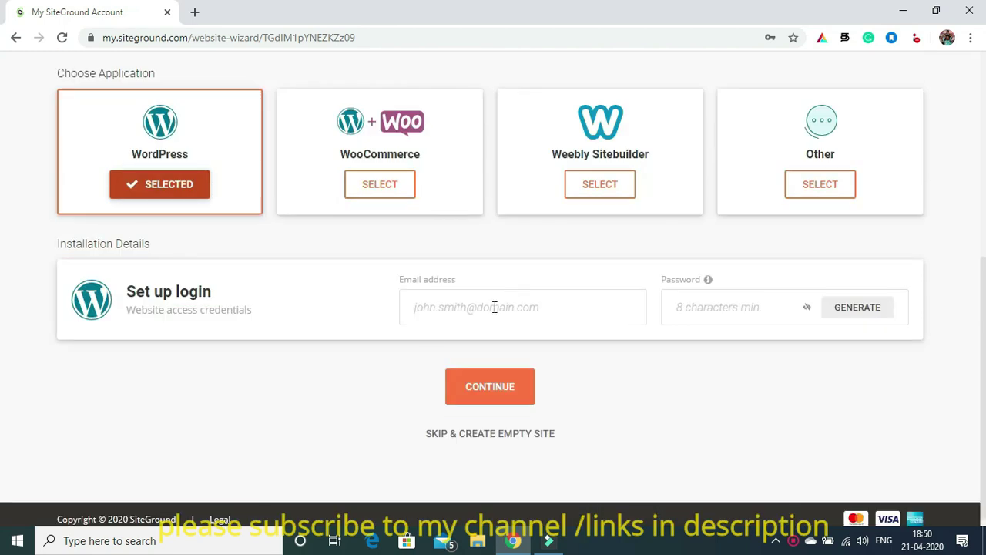
Enter the admin login e-mail and a strong password, then continue to extras
left_click(494, 307)
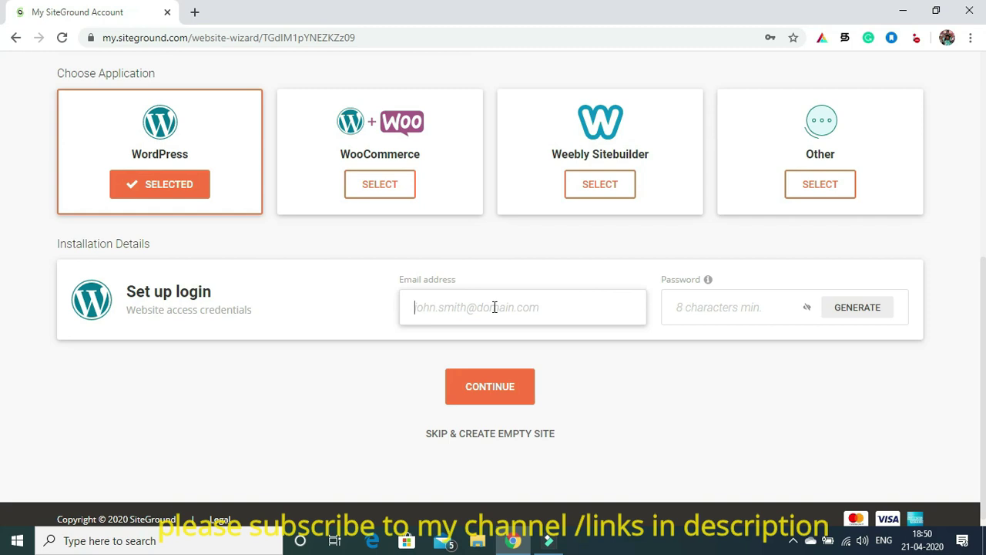
left_click(494, 307)
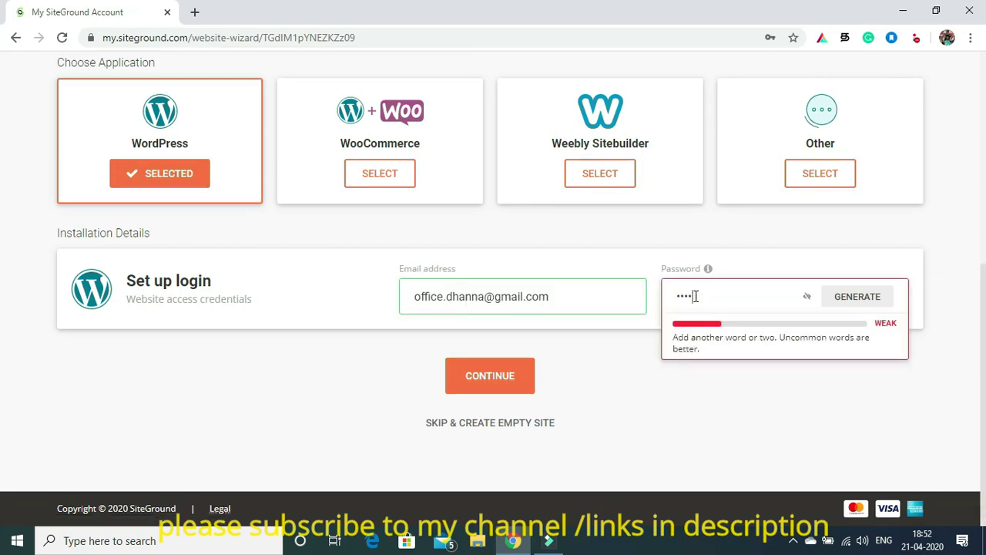
key("ctrl+v")
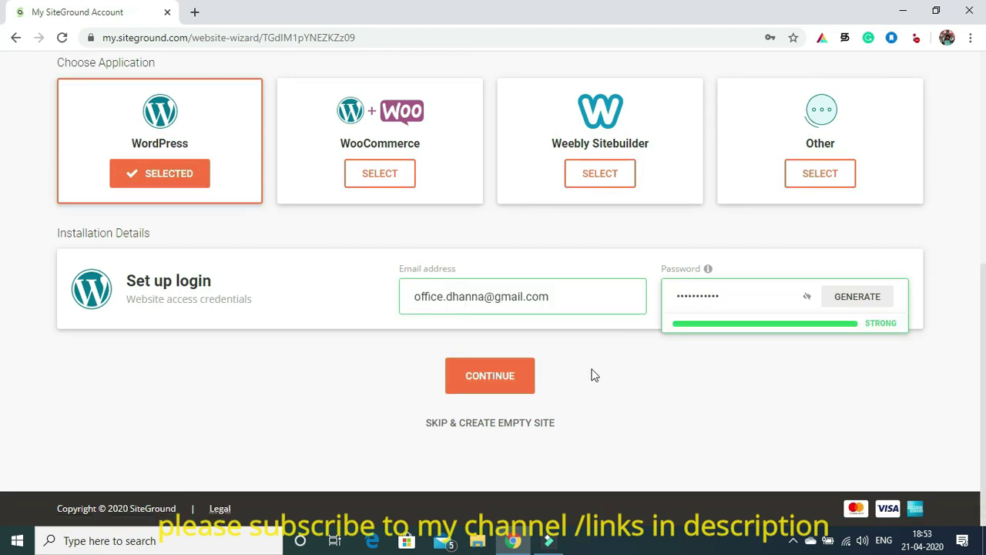
left_click(489, 375)
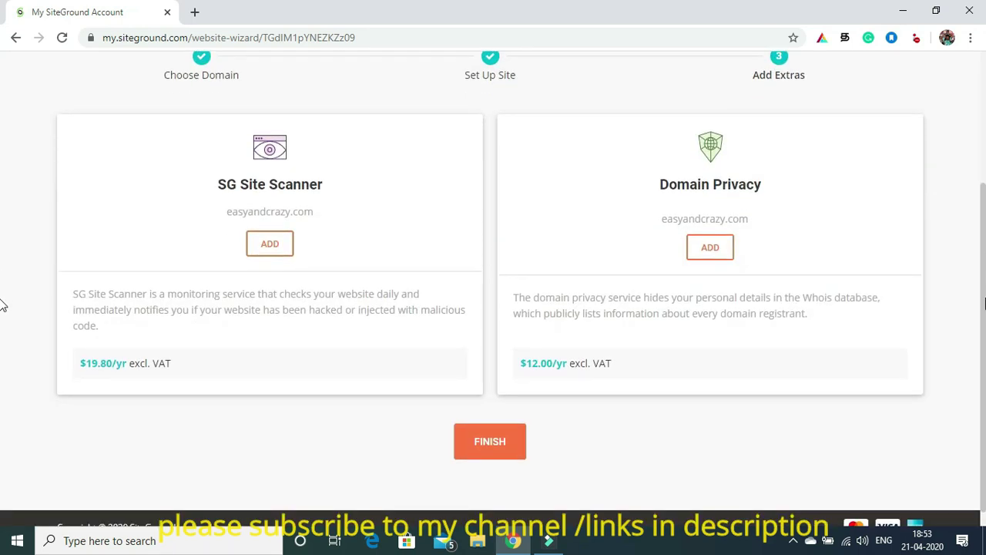
Skip SG Site Scanner ($19.80/yr) and Domain Privacy ($12.00/yr) and finish the setup
scroll(966, 177, "up", 1)
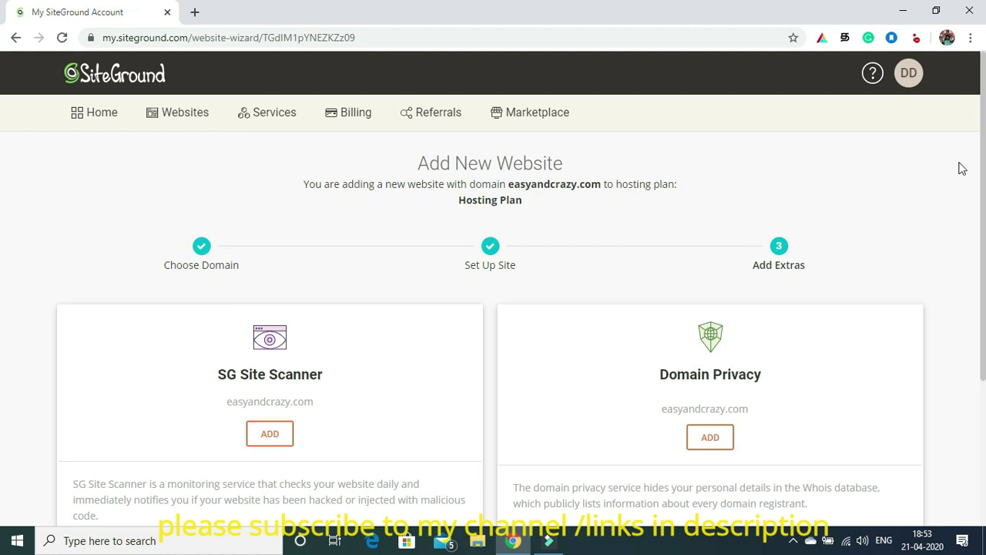
scroll(961, 197, "down", 2)
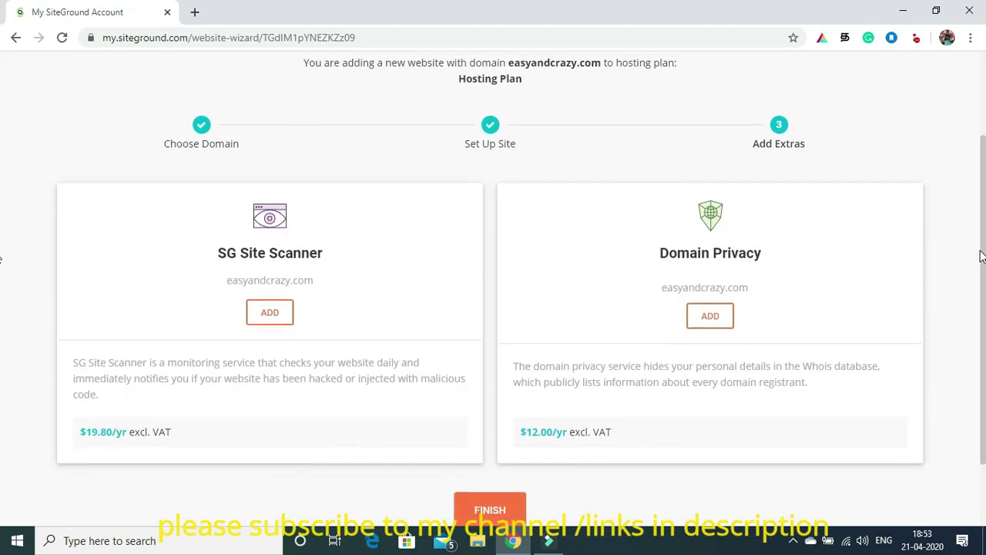
scroll(981, 257, "down", 1)
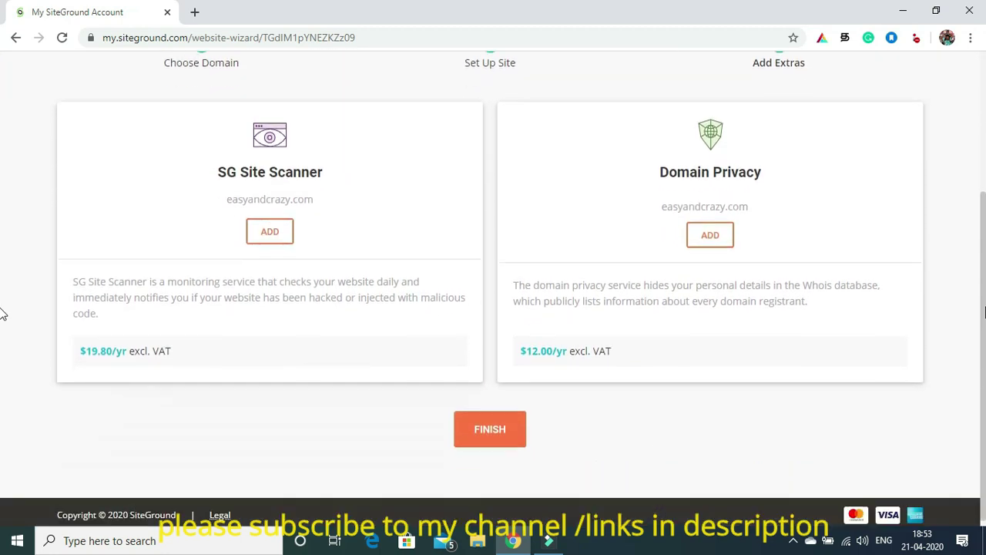
left_click(477, 433)
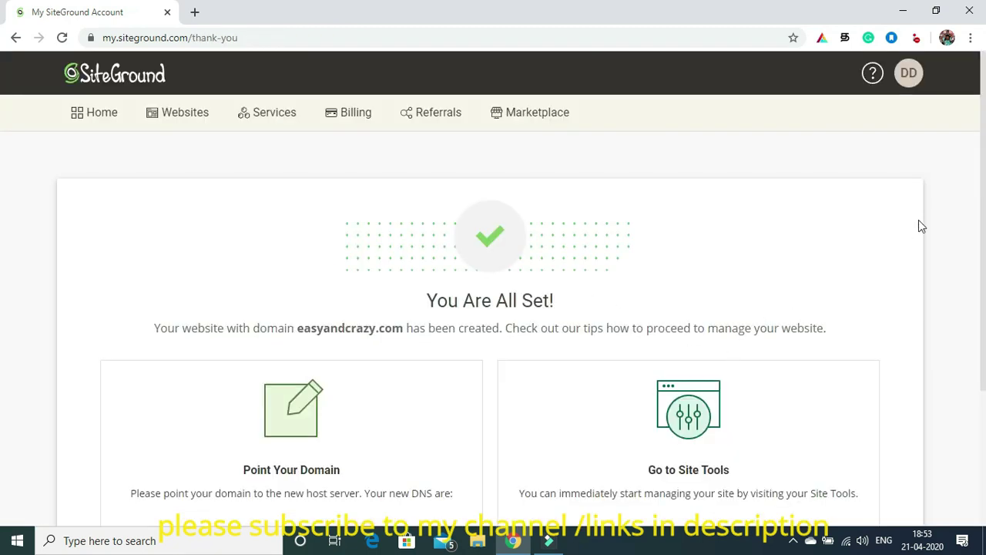
Choose MANAGE SITE on the thank-you page to reach easyandcrazy.com's Site Tools
scroll(2, 220, "down", 3)
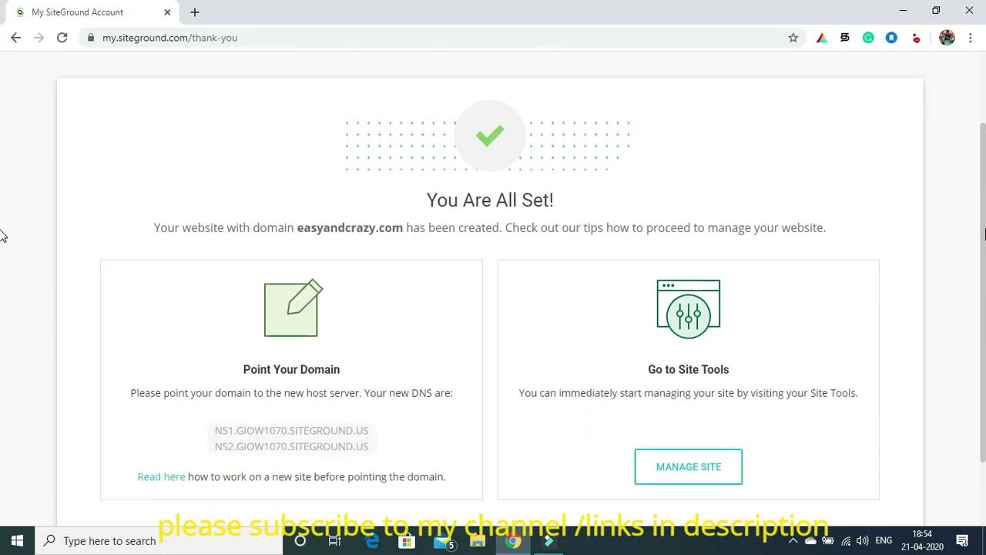
scroll(2, 325, "down", 1)
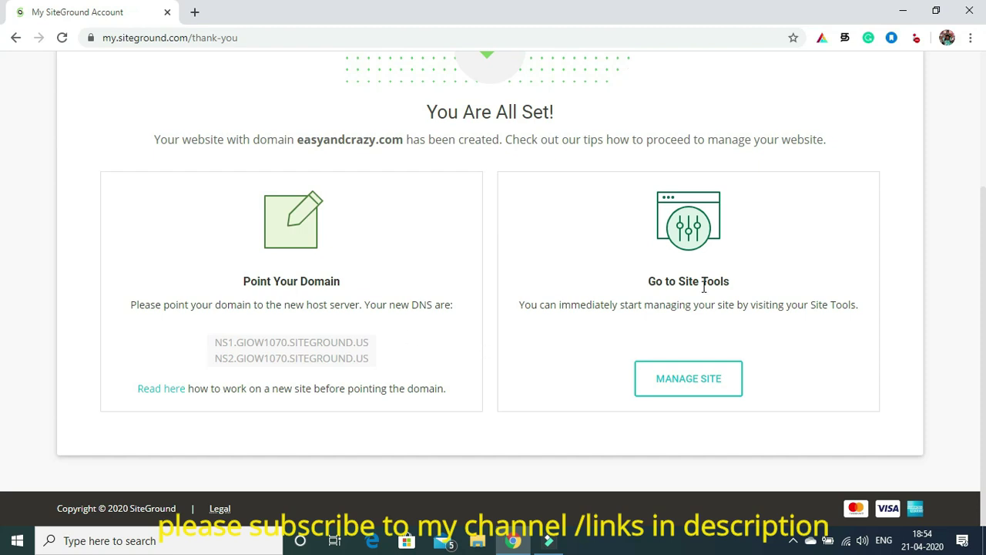
left_click(681, 382)
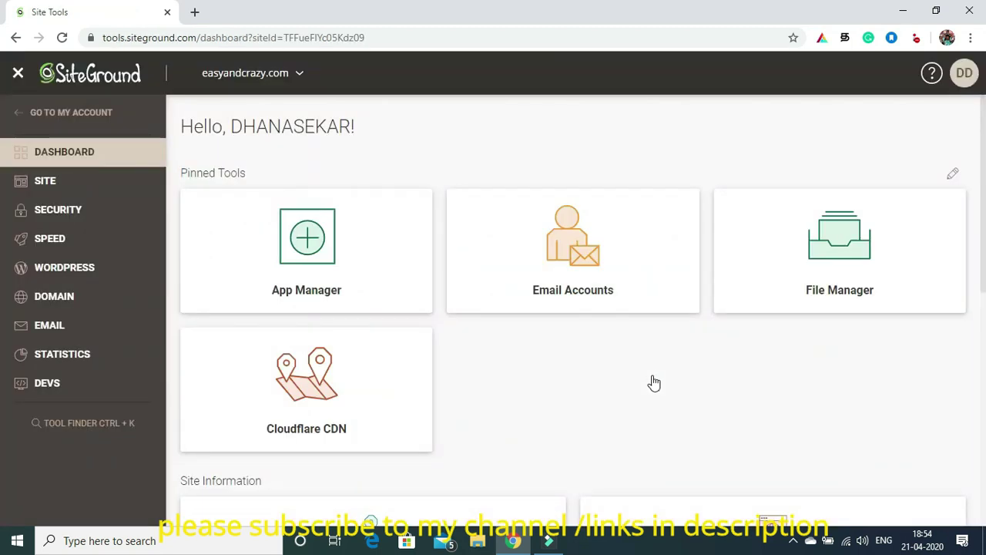
Go to WordPress Install & Manage and open the WordPress 5.4 installation's login page in a new tab
left_click(59, 271)
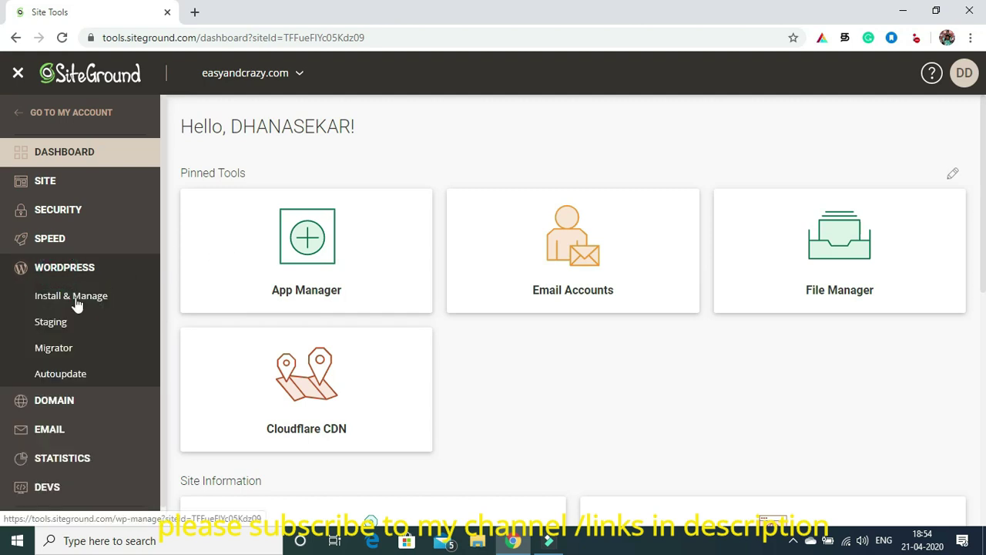
left_click(77, 302)
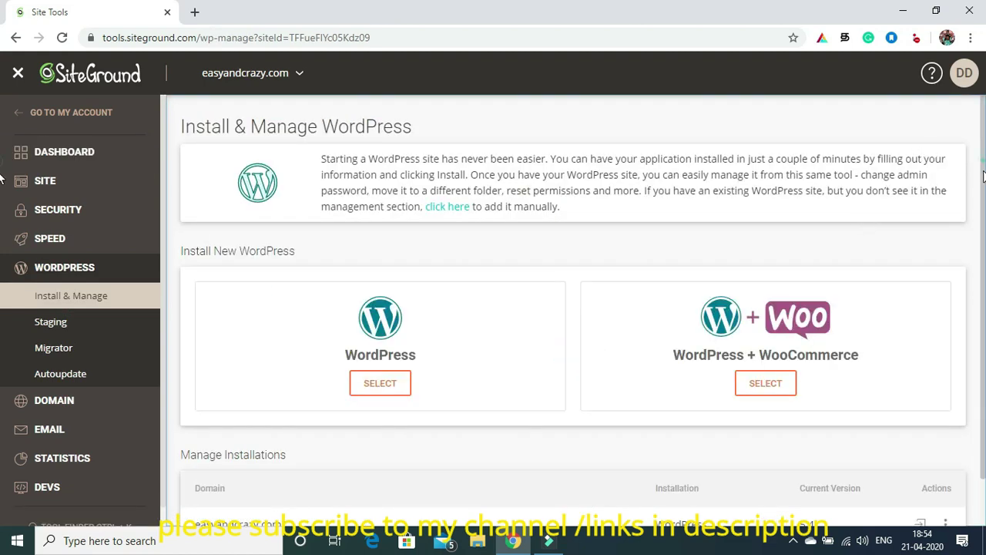
scroll(982, 165, "down", 1)
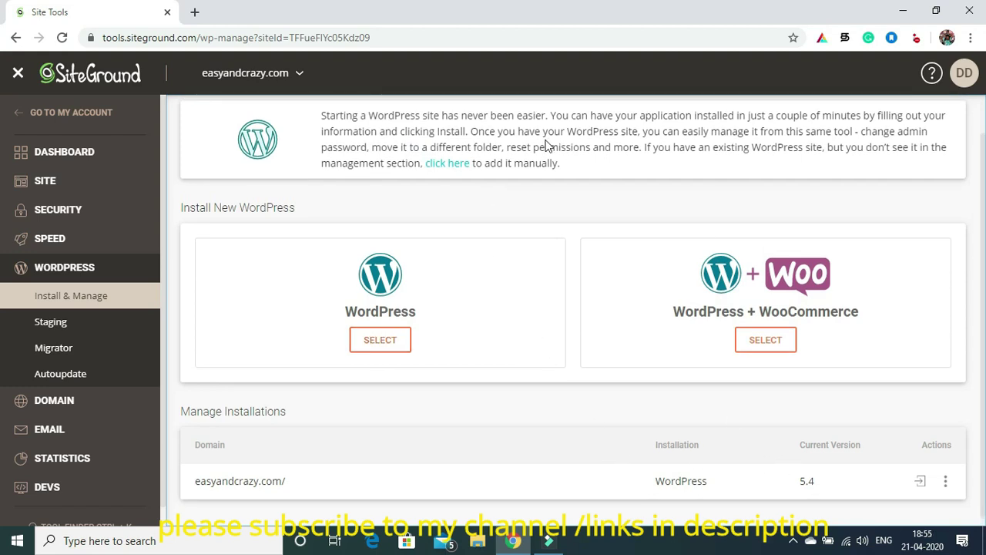
left_click(194, 16)
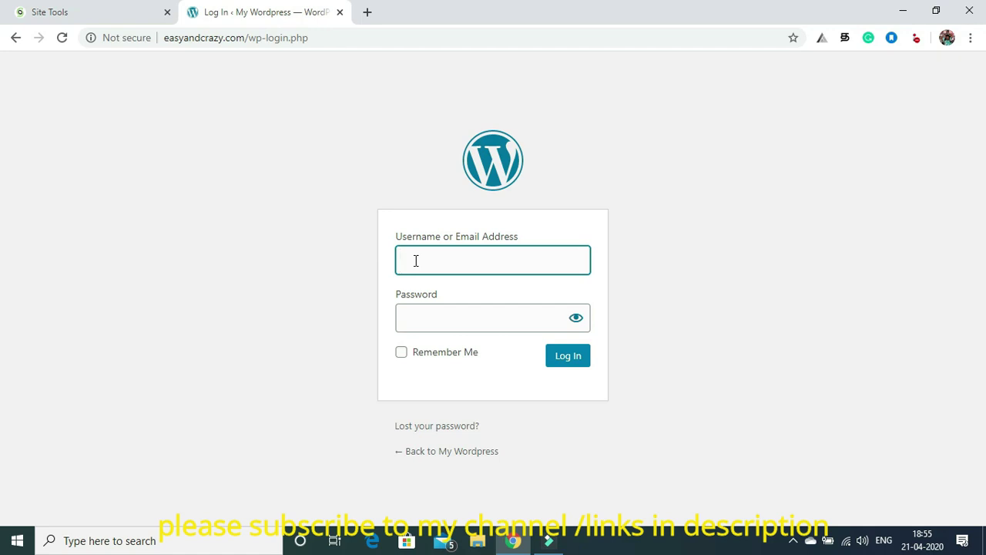
Log in to the WordPress site with the saved autofilled credentials
type("office")
key("Down")
key("Return")
left_click(568, 360)
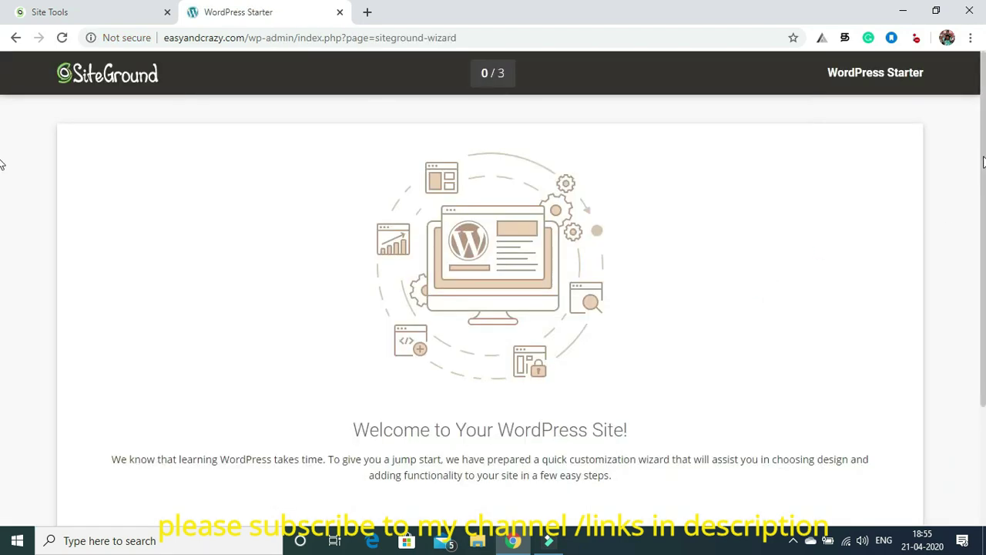
Start the WordPress Starter wizard and keep the default theme
scroll(795, 264, "down", 2)
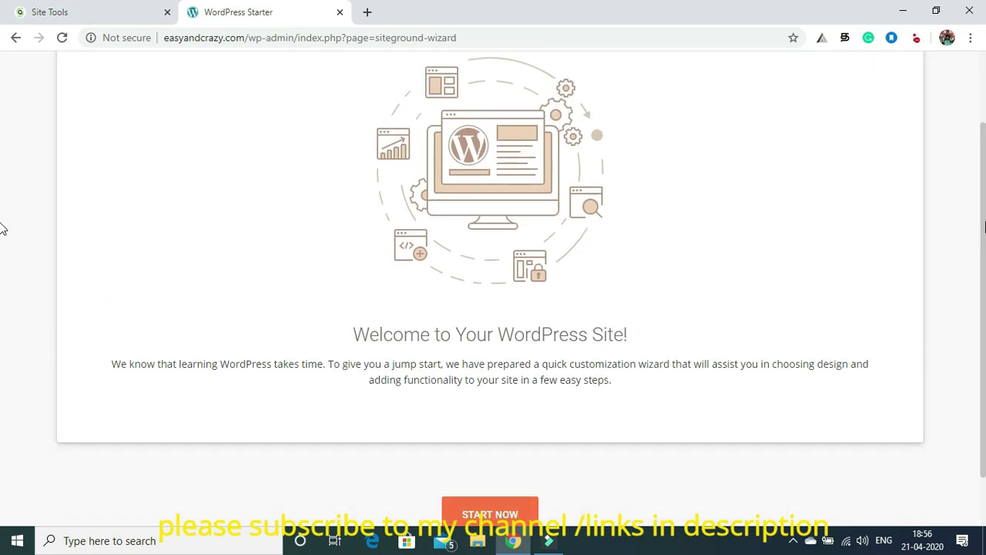
left_click_drag(985, 242, 983, 153)
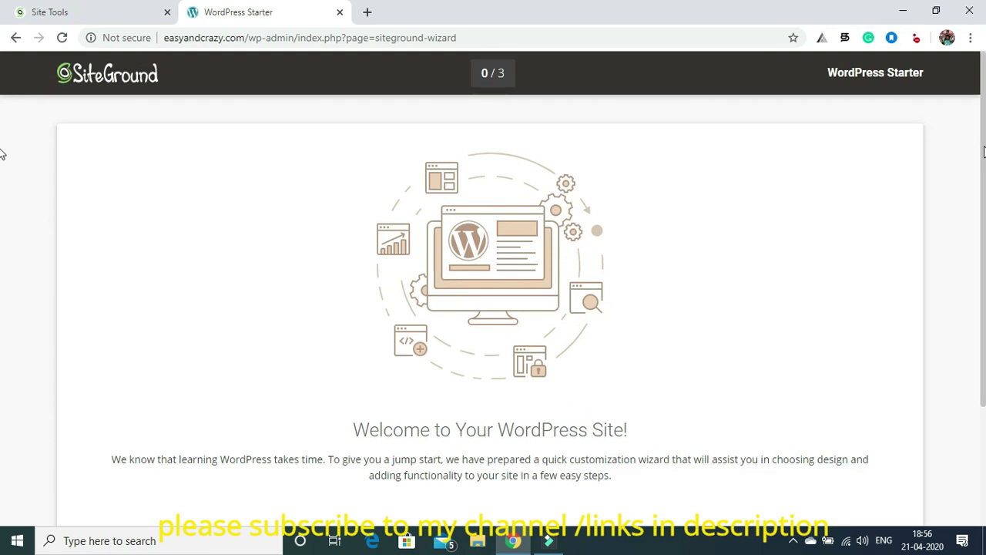
scroll(495, 455, "down", 2)
left_click(495, 454)
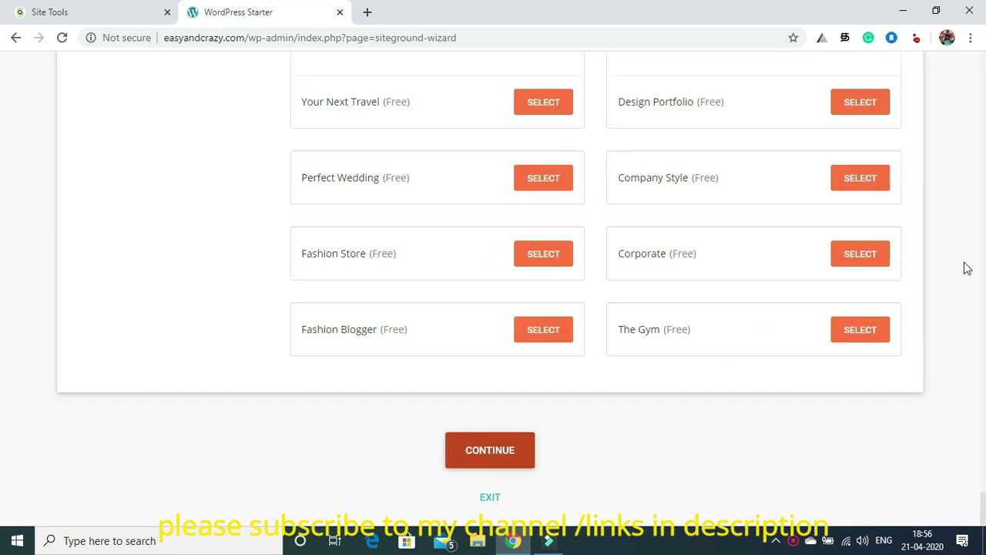
left_click_drag(982, 504, 983, 65)
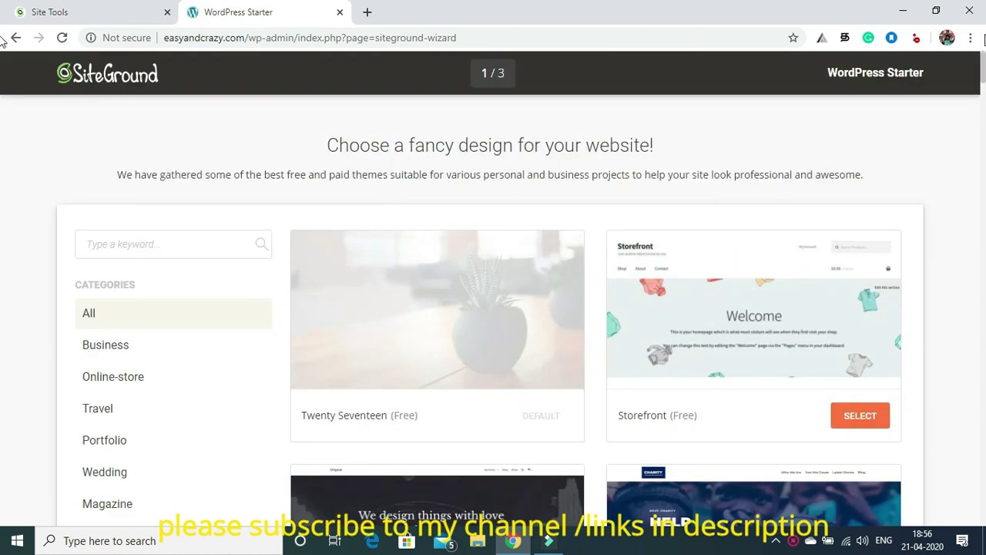
scroll(512, 454, "down", 15)
left_click(512, 454)
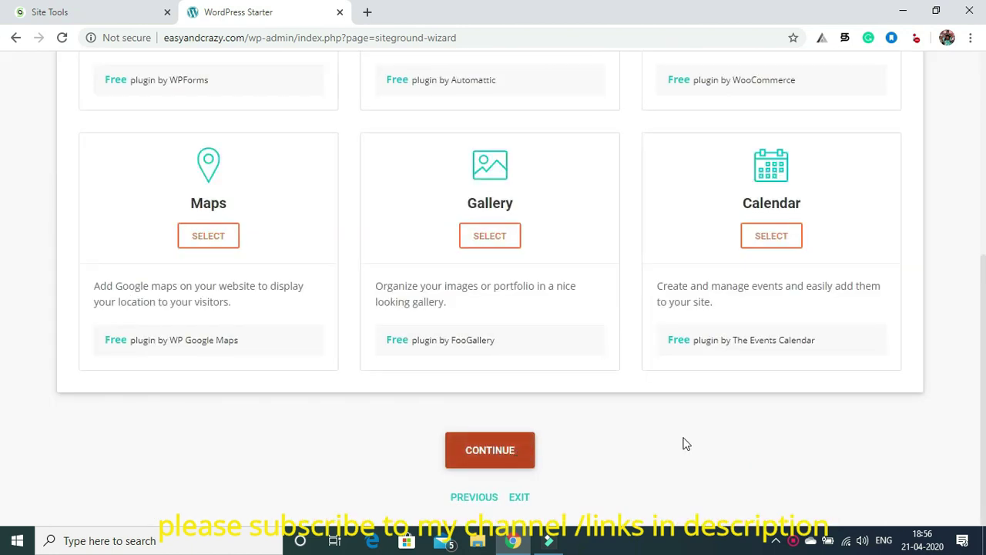
Continue past the plugins step with only Contact Form selected and complete the wizard
scroll(3, 411, "up", 5)
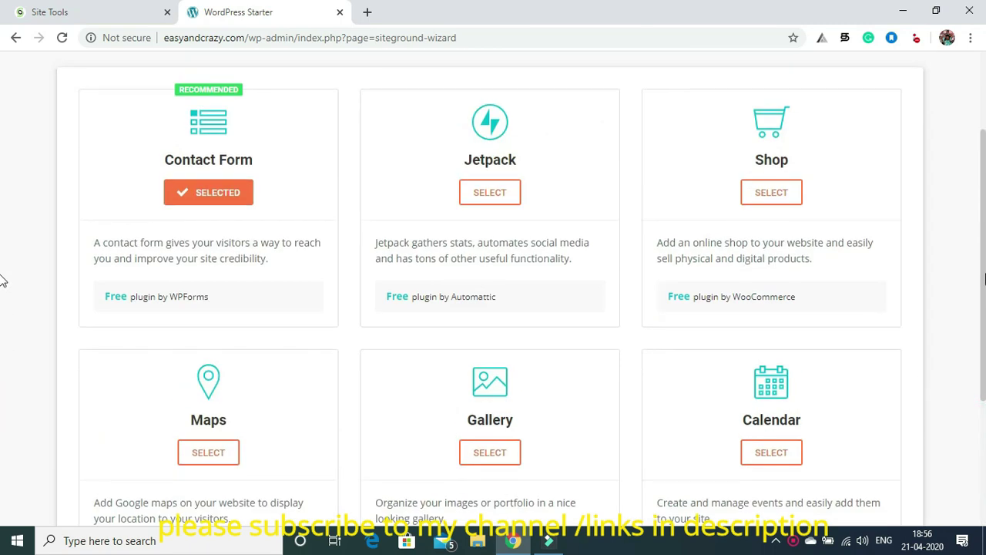
scroll(3, 243, "up", 1)
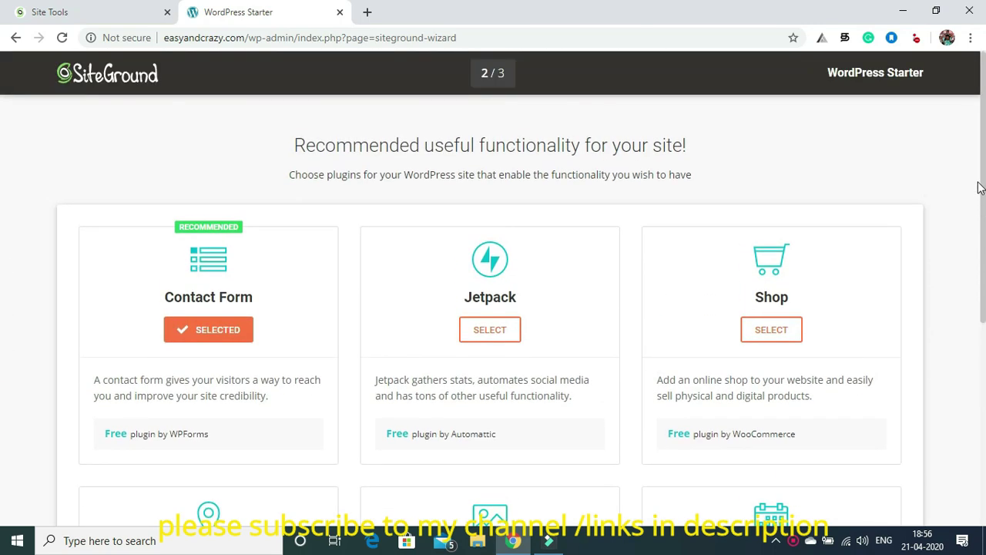
scroll(4, 337, "down", 5)
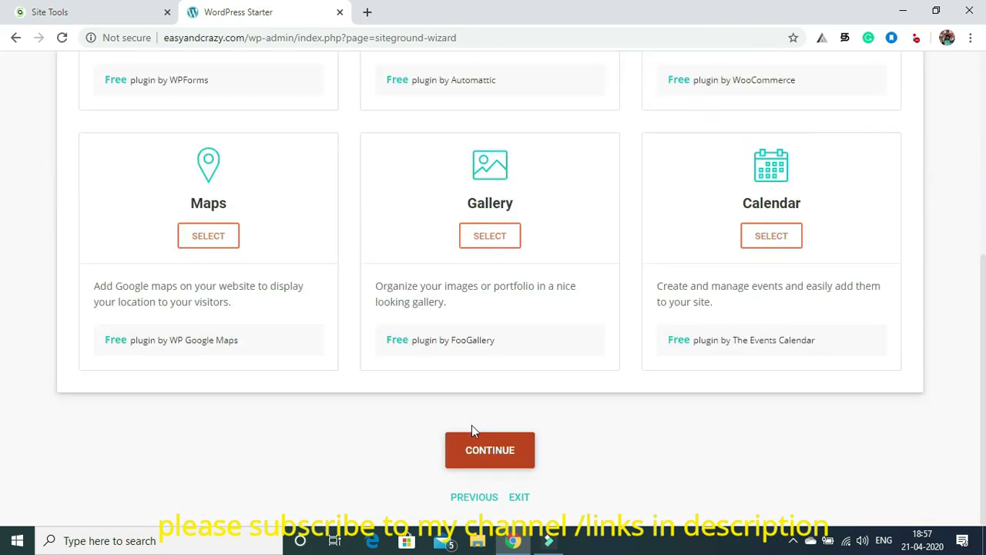
left_click(480, 452)
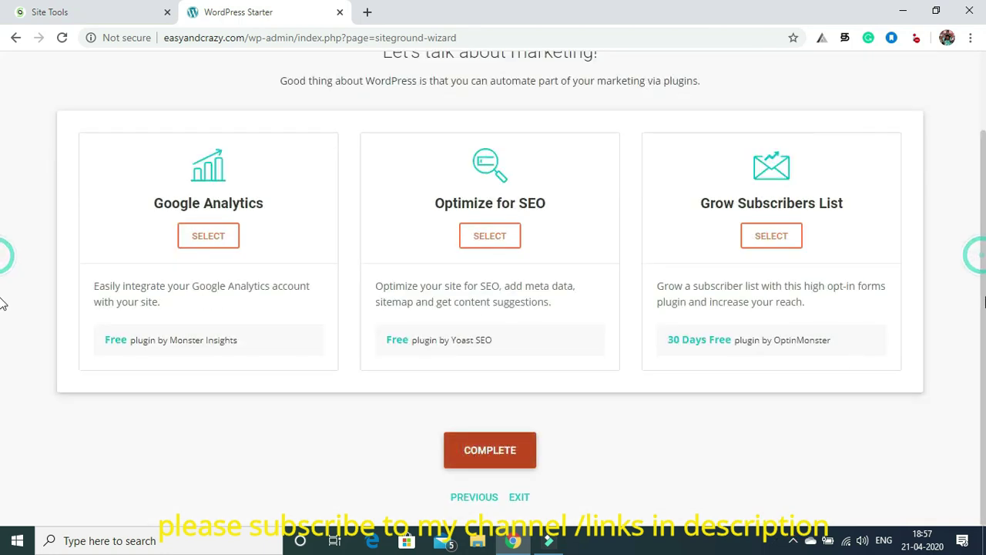
scroll(0, 266, "up", 1)
scroll(2, 268, "down", 1)
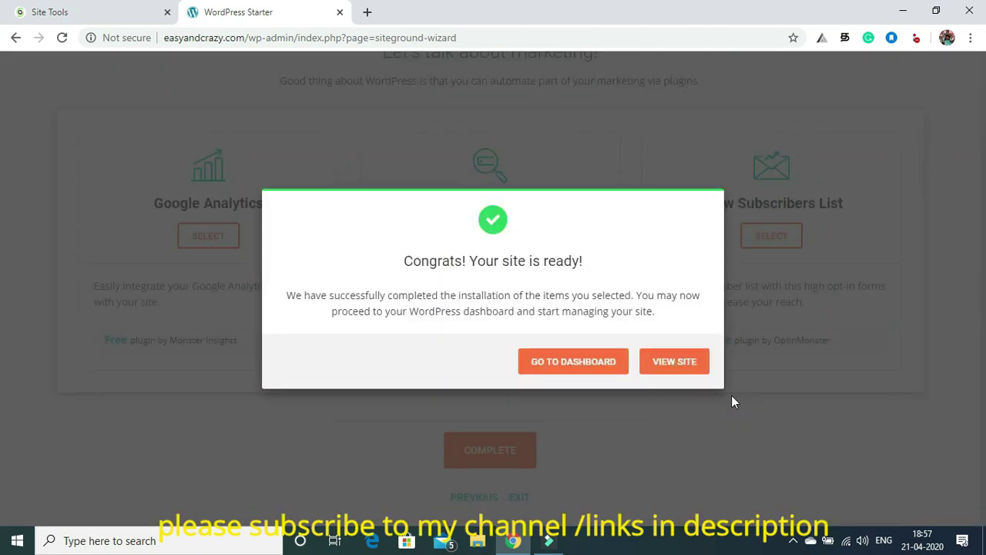
Choose GO TO DASHBOARD in the Congrats dialog
left_click(590, 365)
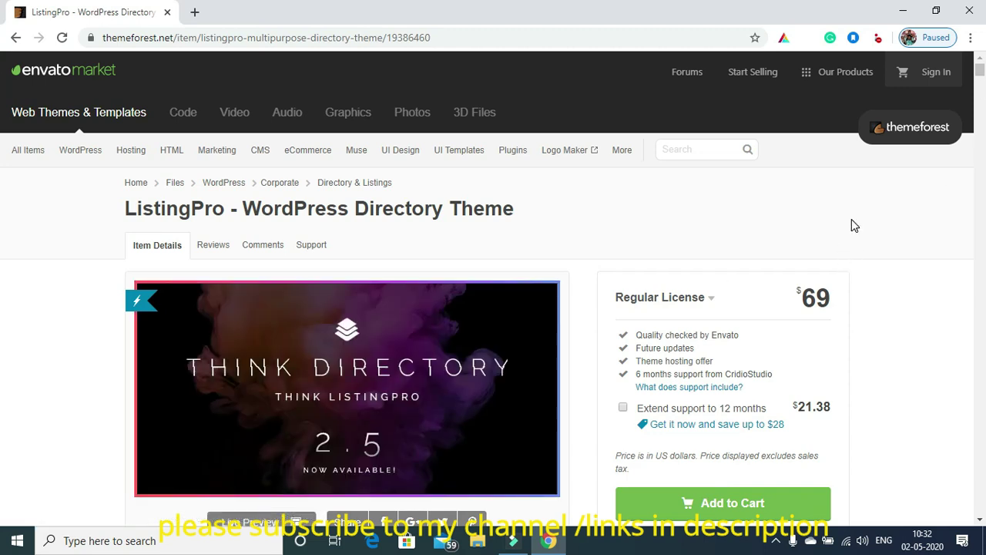
scroll(851, 220, "down", 2)
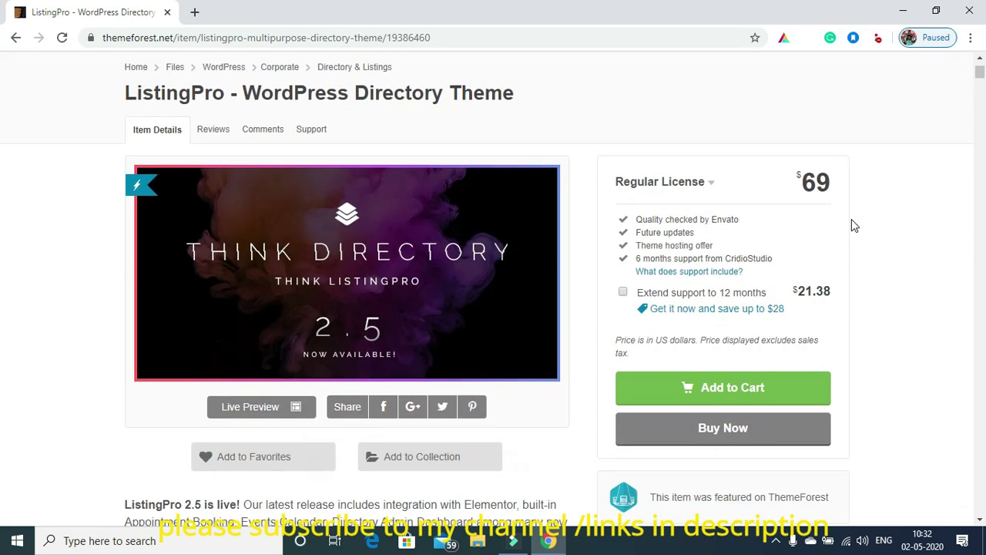
scroll(852, 224, "down", 2)
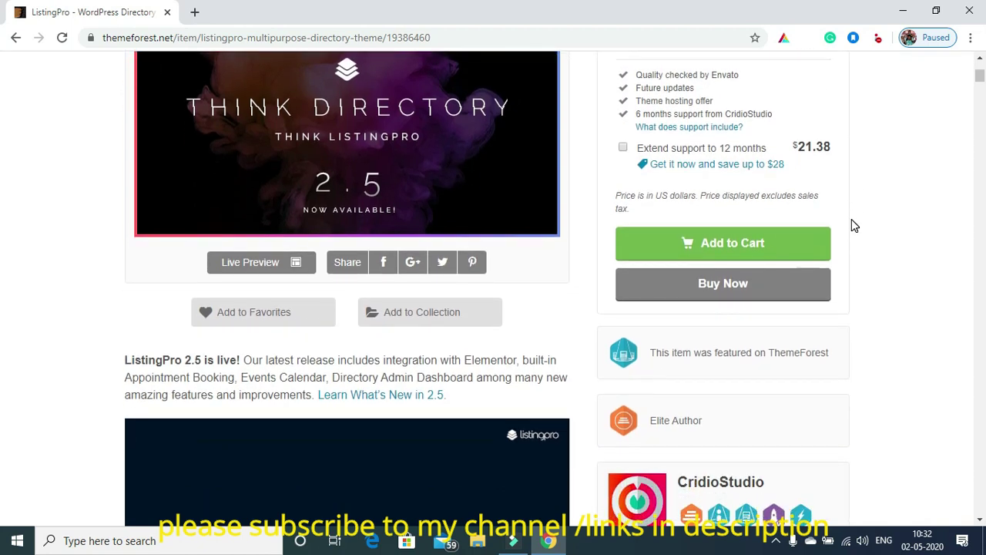
scroll(853, 225, "down", 2)
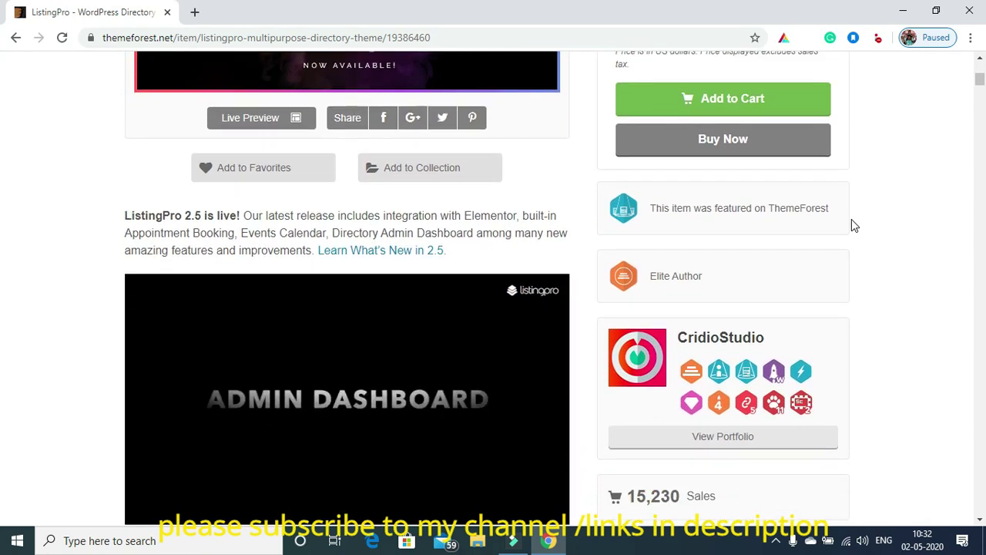
scroll(852, 219, "down", 1)
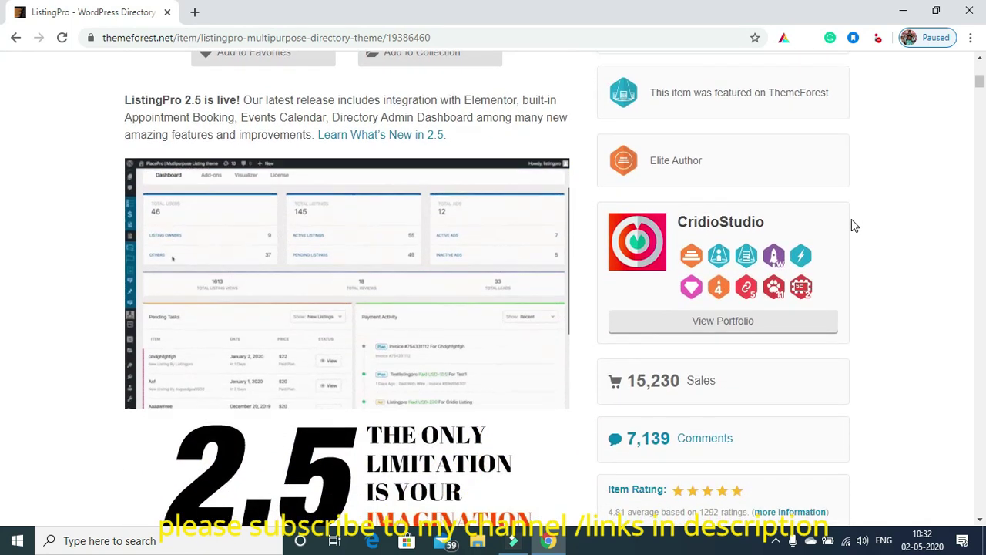
scroll(852, 219, "up", 3)
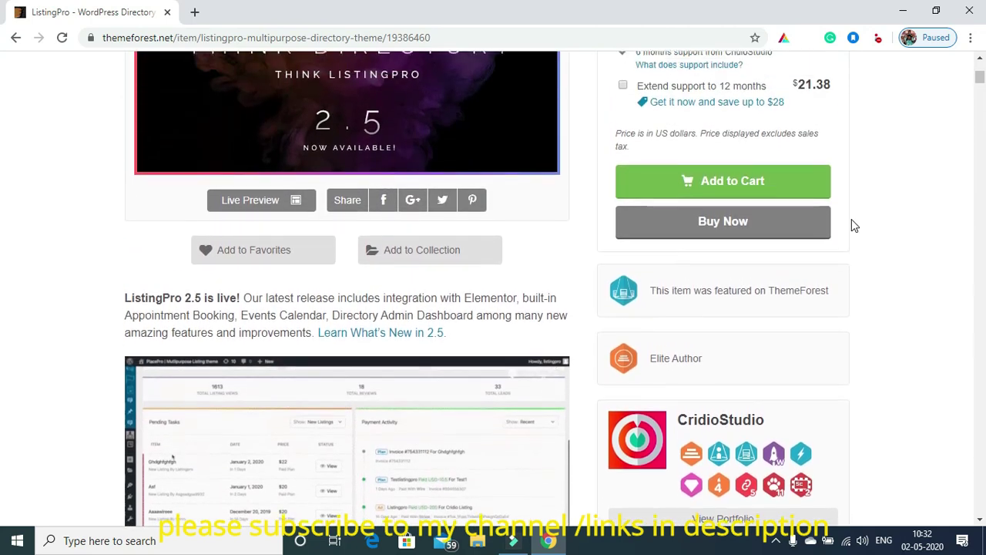
scroll(851, 219, "up", 1)
scroll(851, 219, "down", 4)
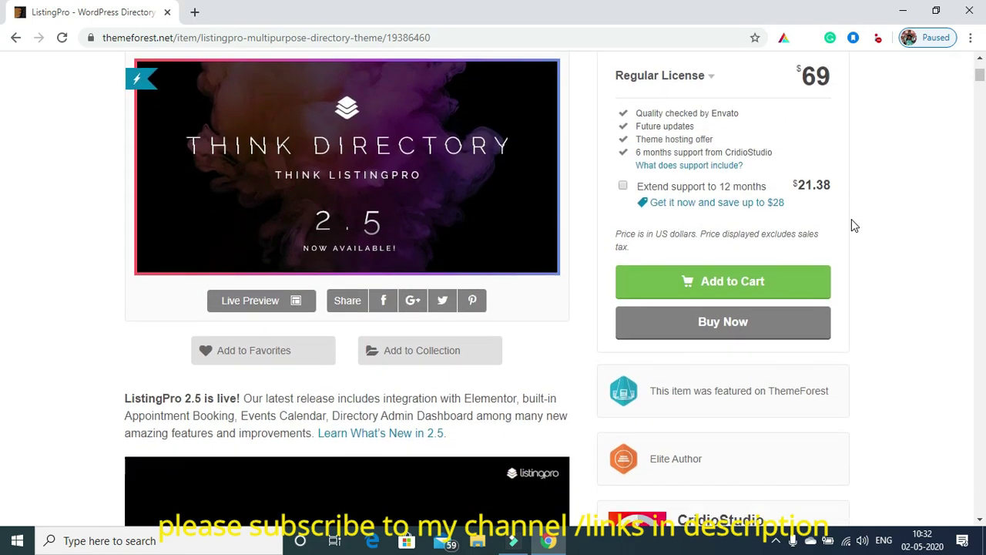
scroll(851, 219, "down", 4)
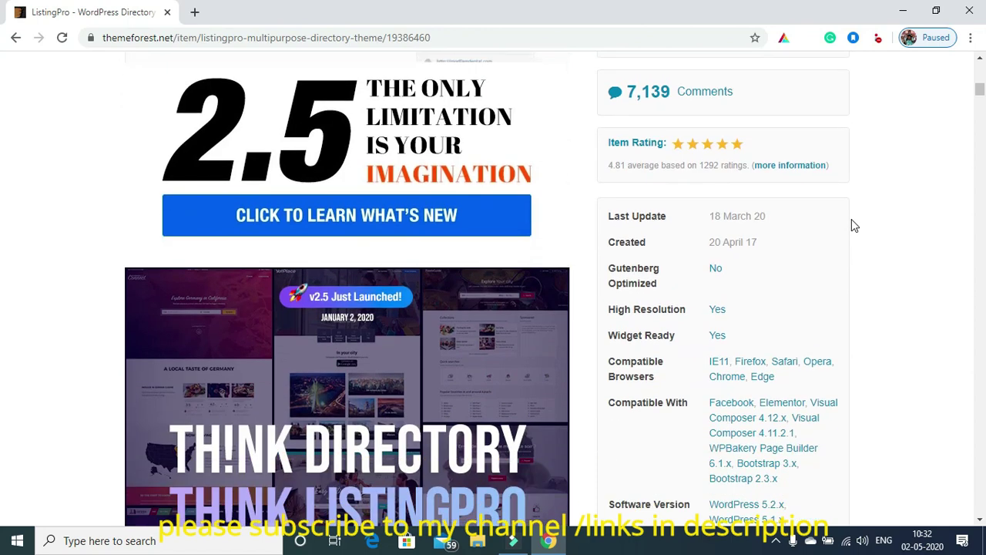
scroll(852, 221, "down", 4)
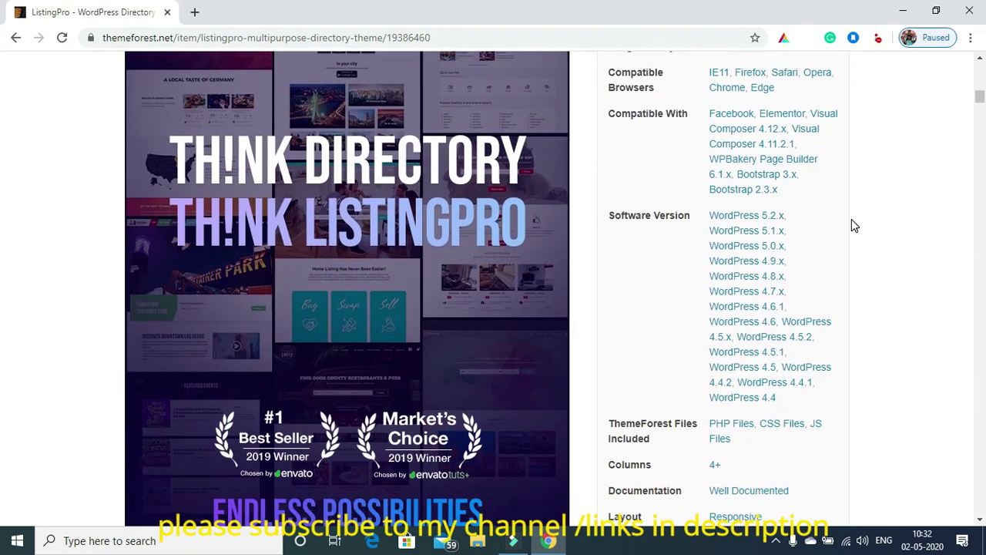
scroll(852, 221, "down", 8)
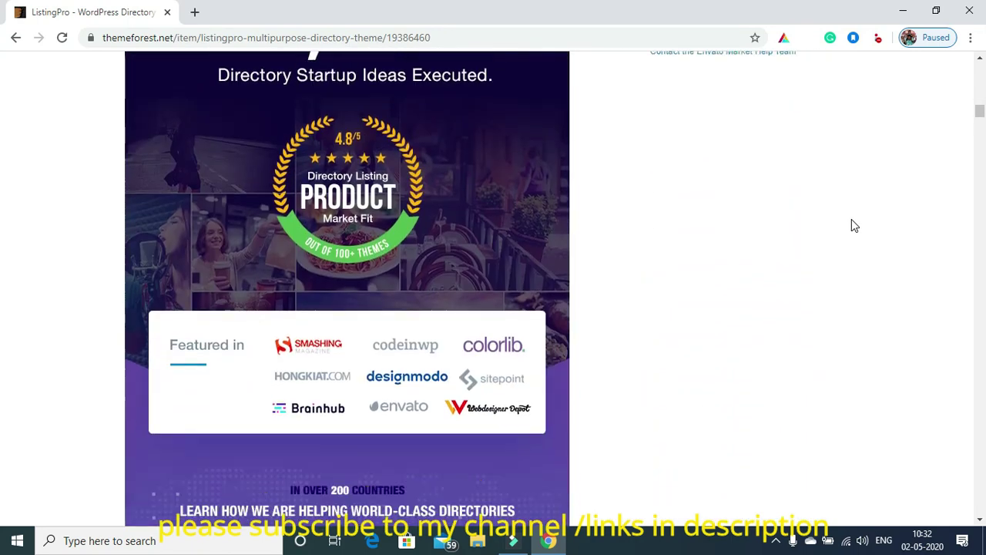
scroll(851, 218, "down", 5)
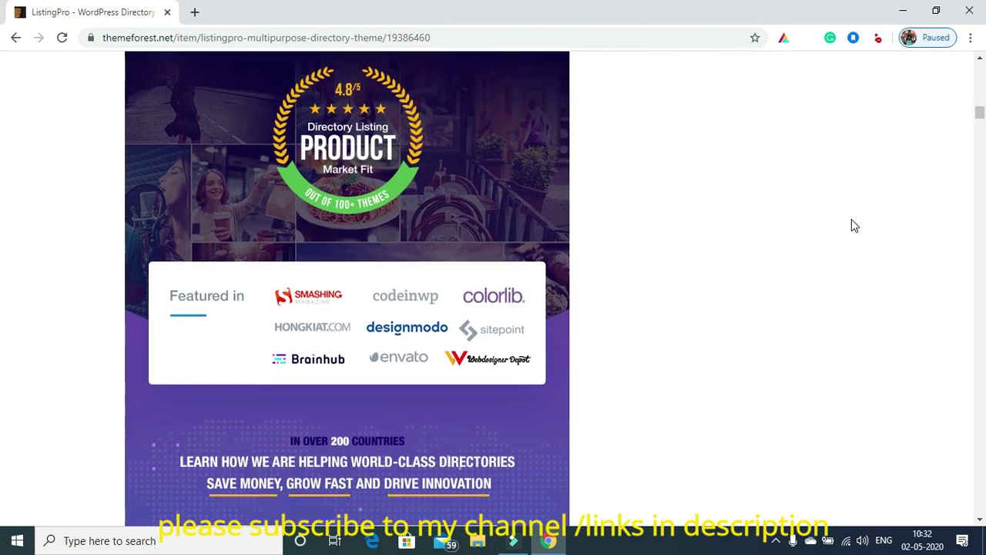
scroll(851, 219, "down", 6)
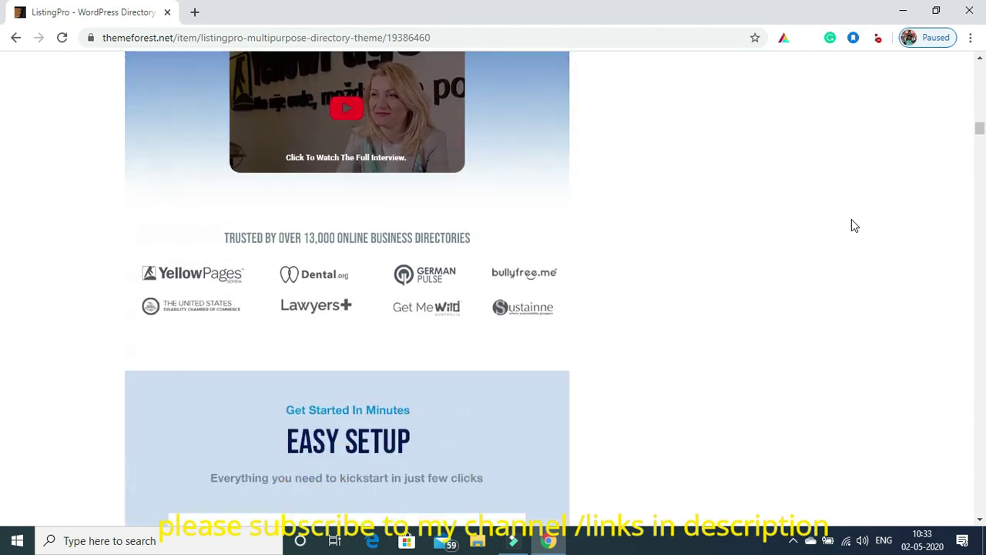
scroll(852, 223, "down", 1)
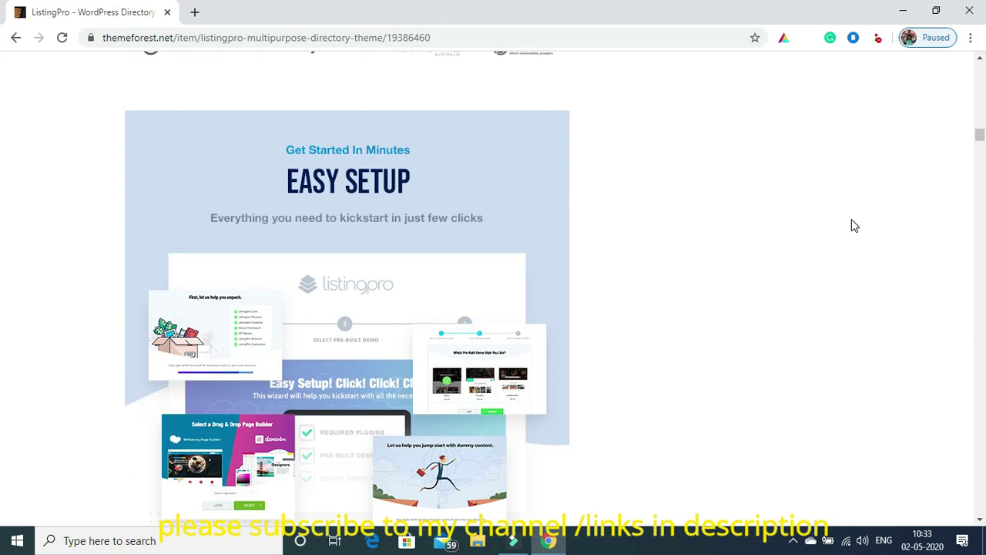
scroll(853, 224, "down", 1)
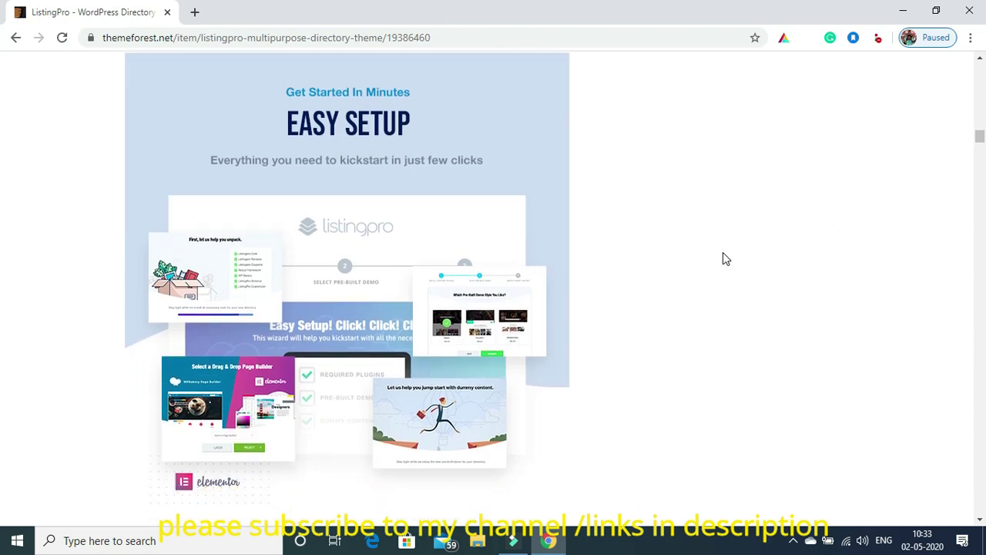
scroll(872, 193, "down", 5)
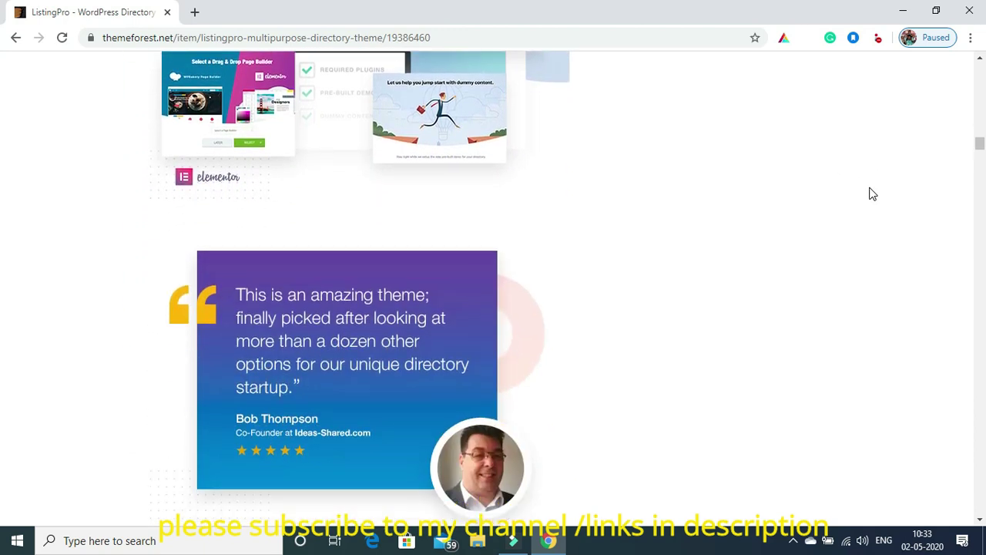
scroll(872, 193, "down", 3)
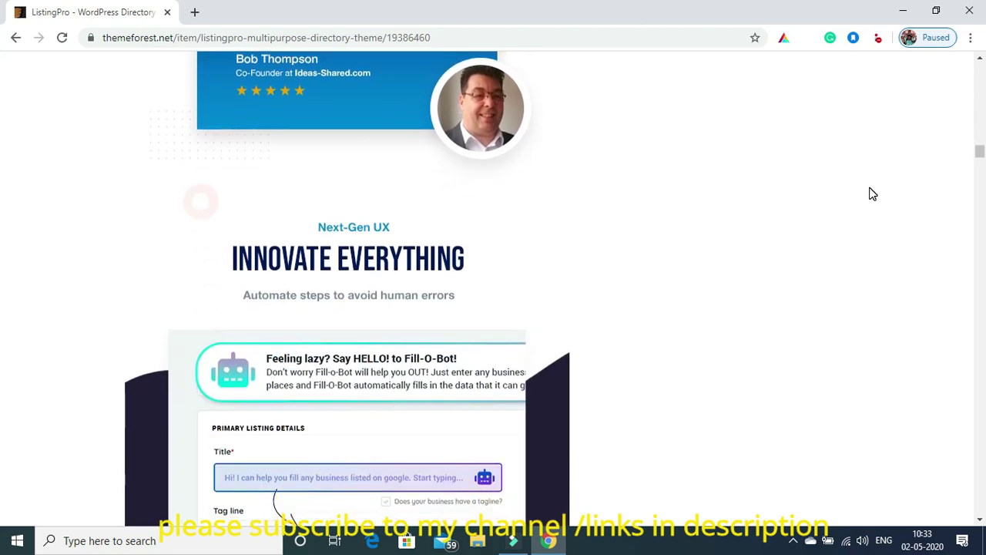
scroll(872, 194, "down", 4)
scroll(872, 193, "down", 4)
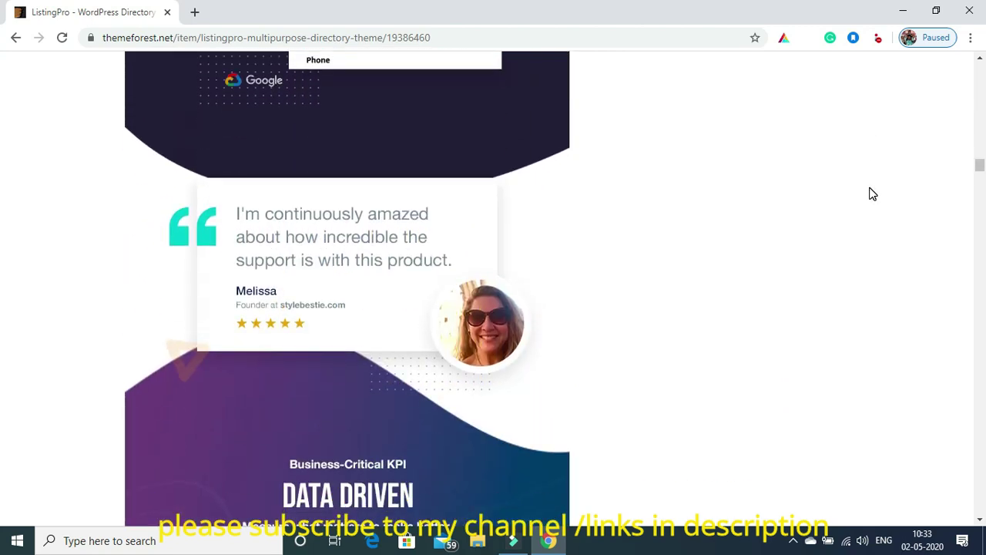
scroll(872, 193, "down", 3)
scroll(872, 193, "down", 4)
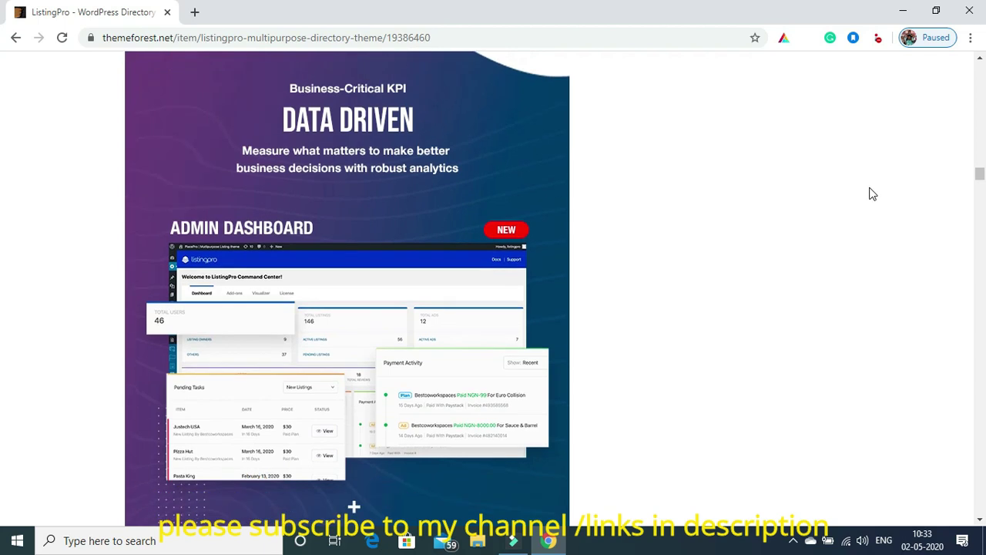
scroll(872, 193, "down", 1)
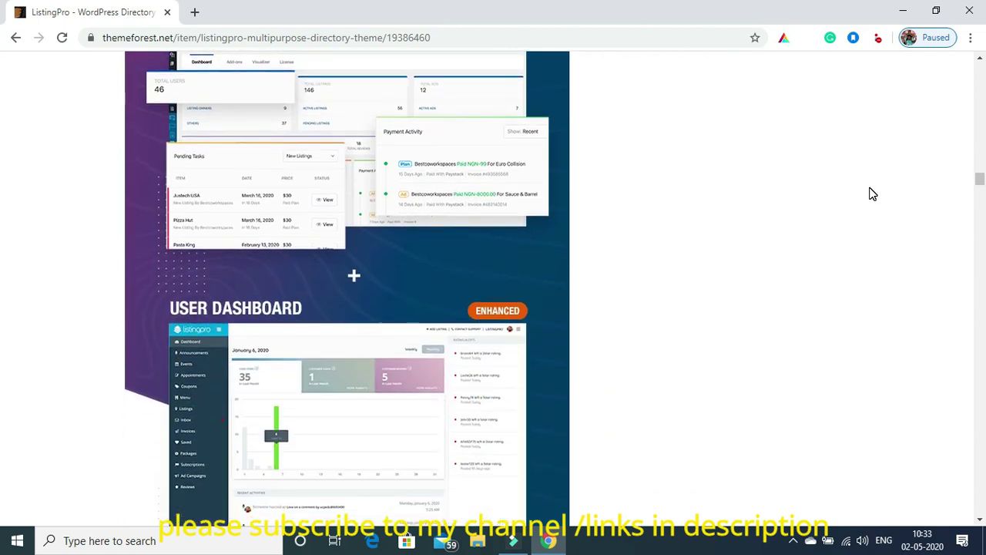
scroll(872, 193, "down", 2)
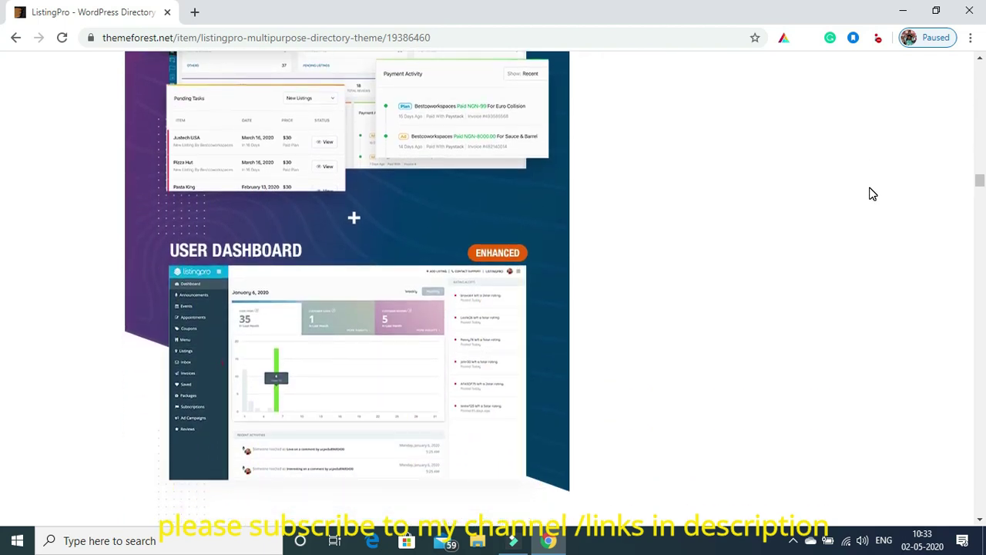
scroll(872, 193, "down", 1)
scroll(872, 193, "down", 5)
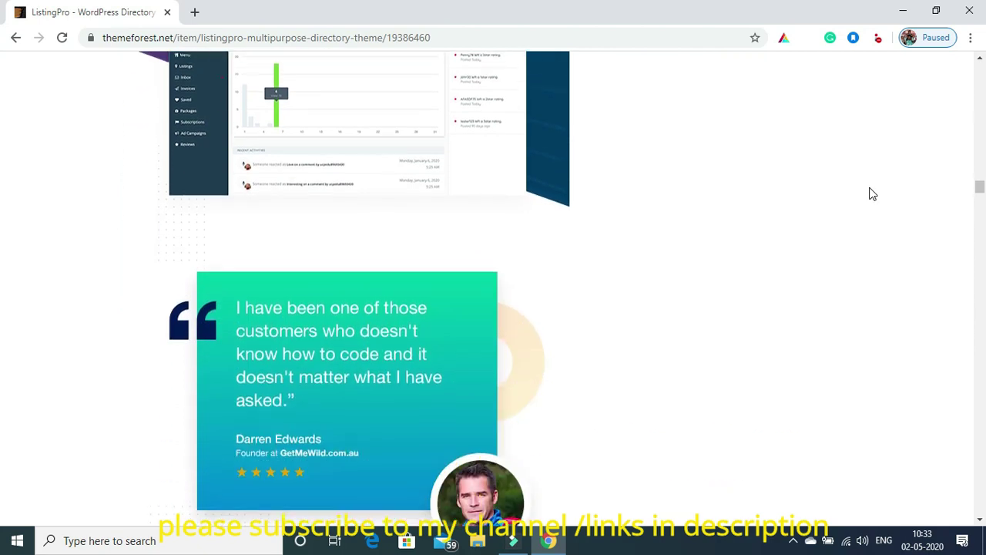
scroll(872, 193, "down", 5)
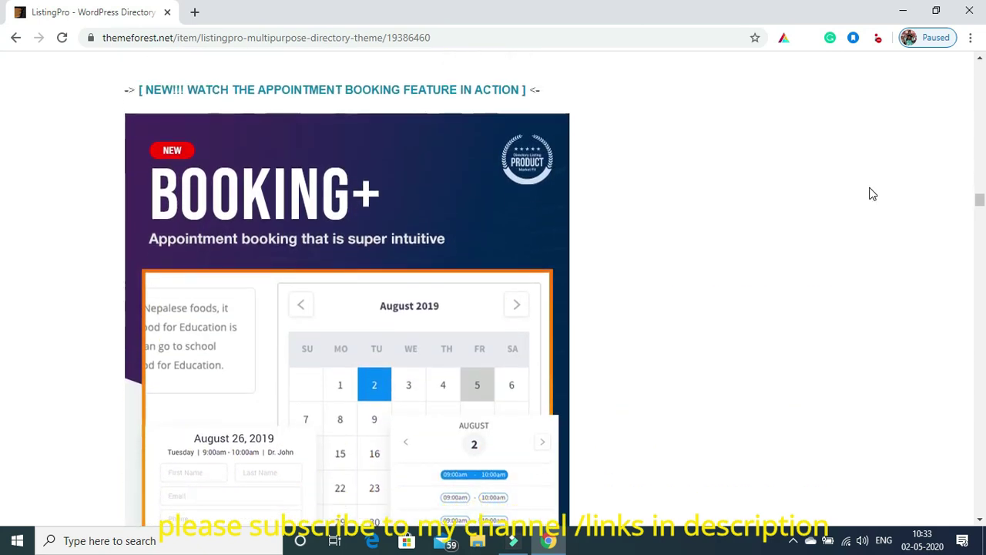
scroll(872, 194, "down", 8)
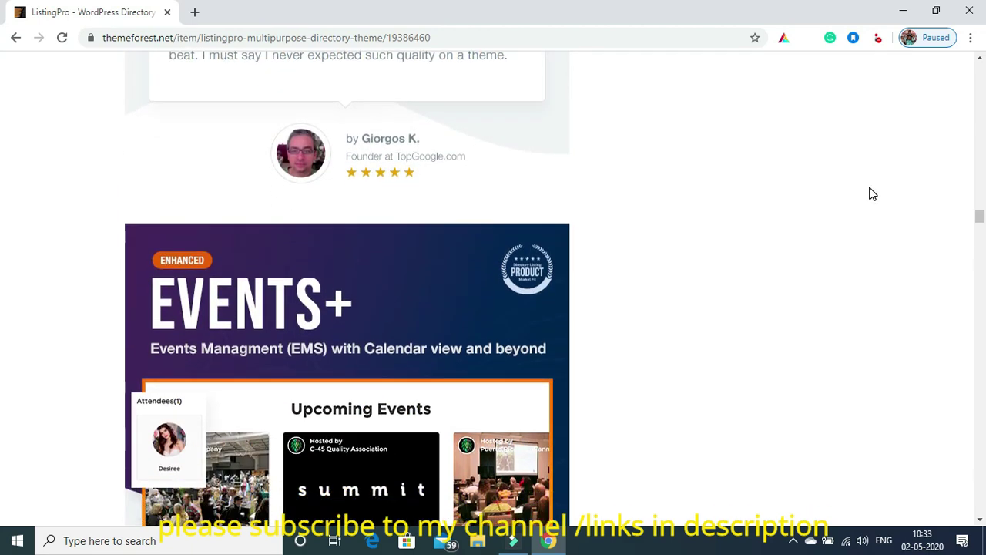
scroll(872, 193, "down", 2)
scroll(872, 193, "down", 8)
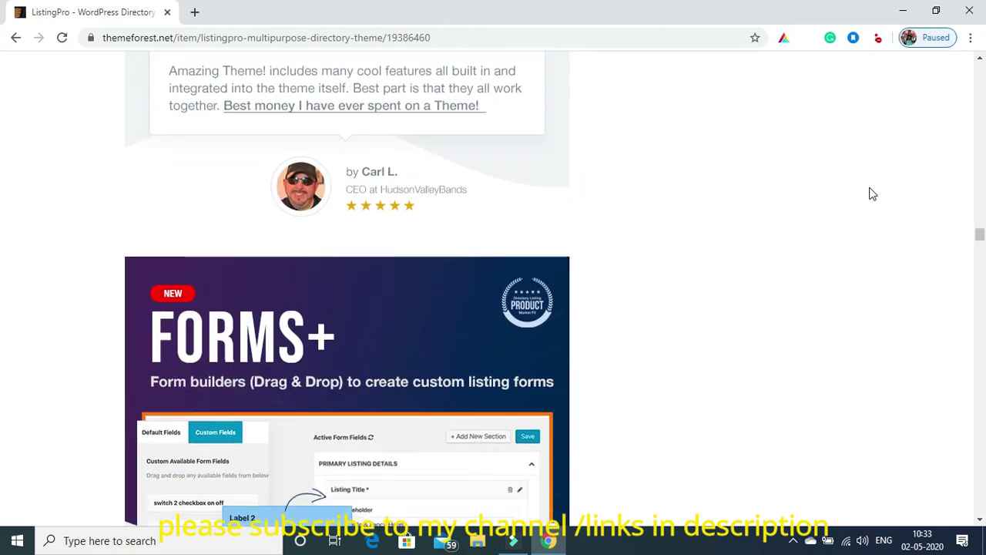
scroll(871, 193, "down", 2)
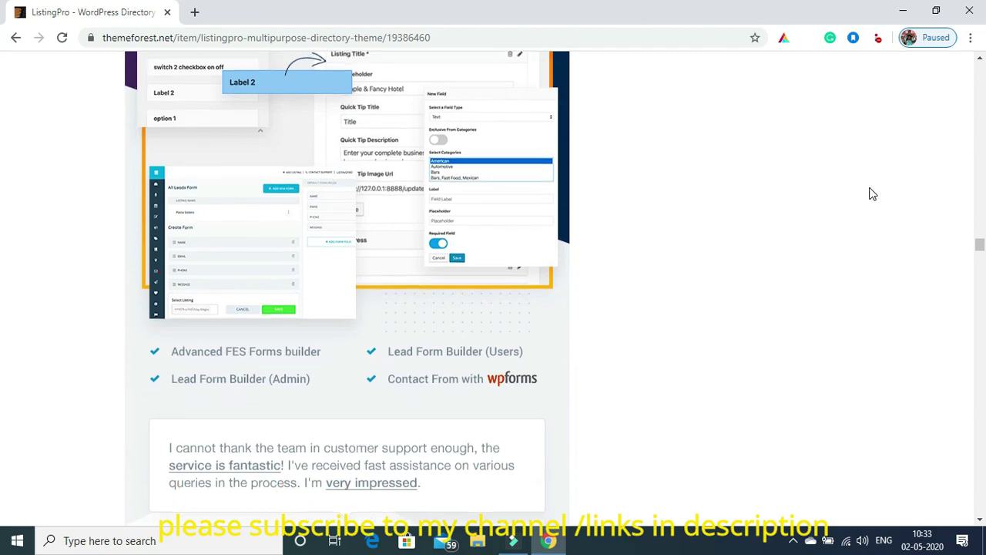
scroll(872, 193, "down", 4)
scroll(872, 193, "down", 5)
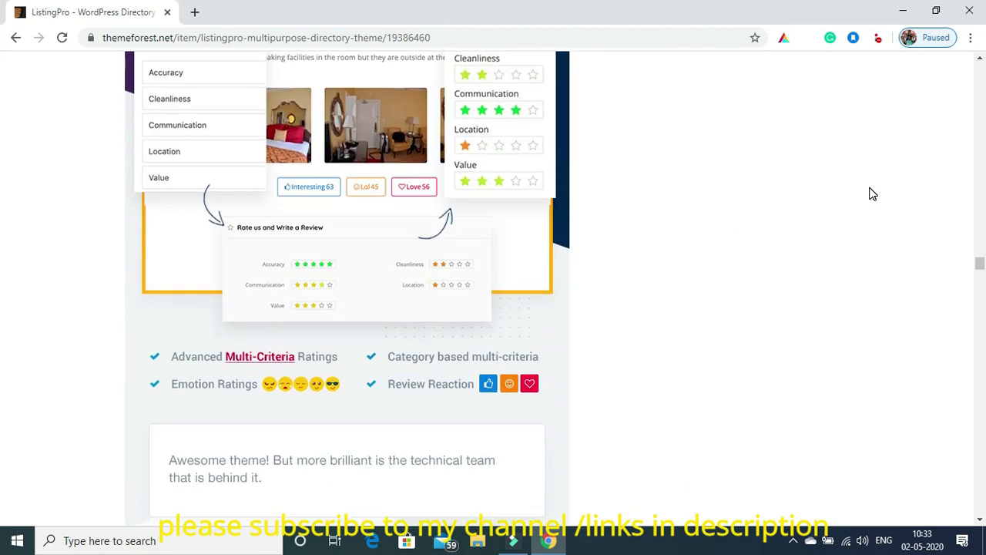
scroll(871, 194, "down", 4)
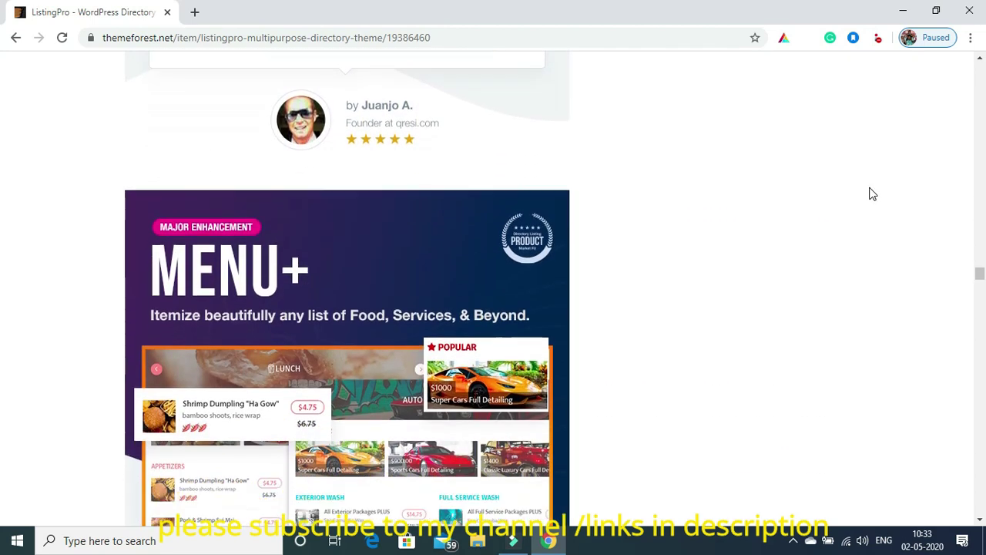
scroll(872, 193, "down", 5)
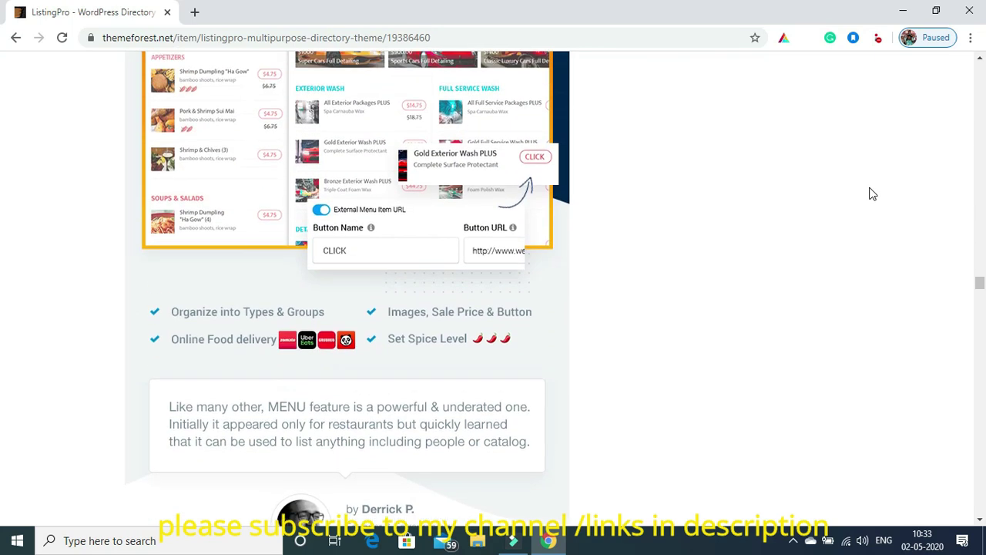
scroll(872, 194, "up", 4)
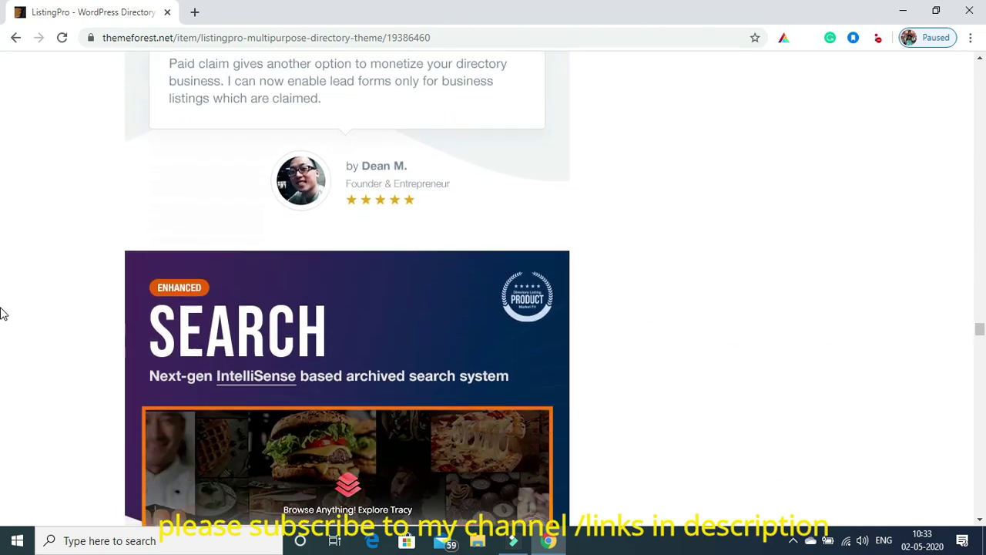
scroll(3, 313, "down", 3)
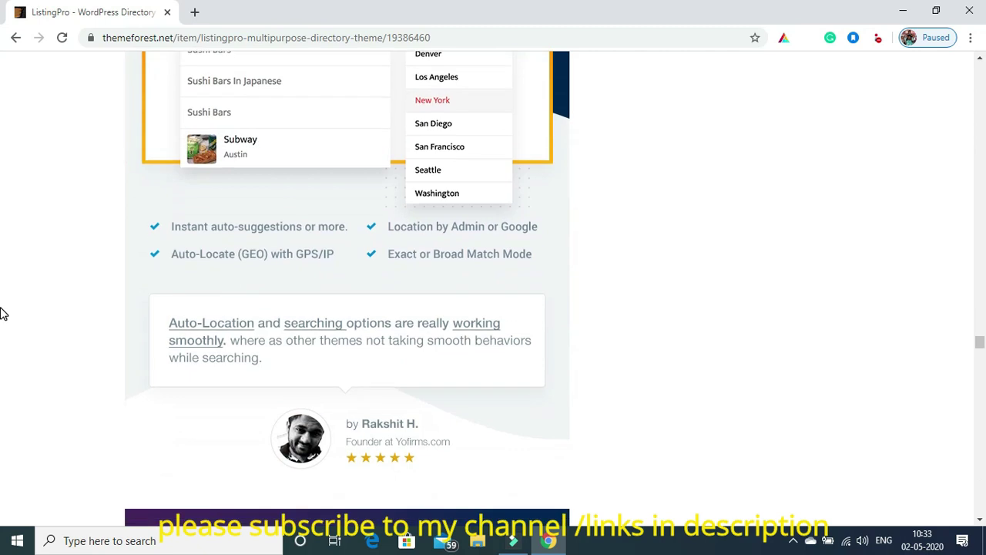
scroll(3, 313, "down", 3)
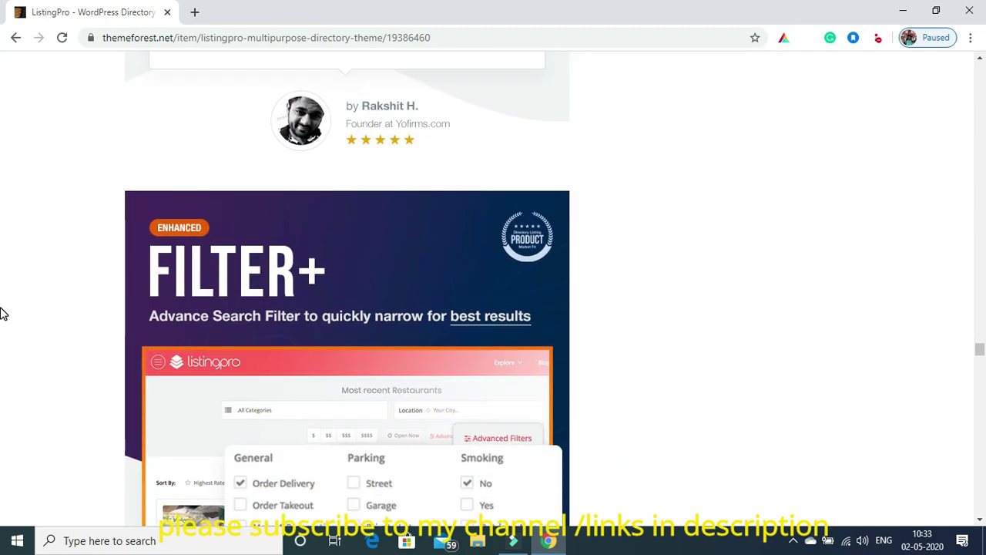
scroll(3, 314, "up", 2)
scroll(2, 313, "down", 4)
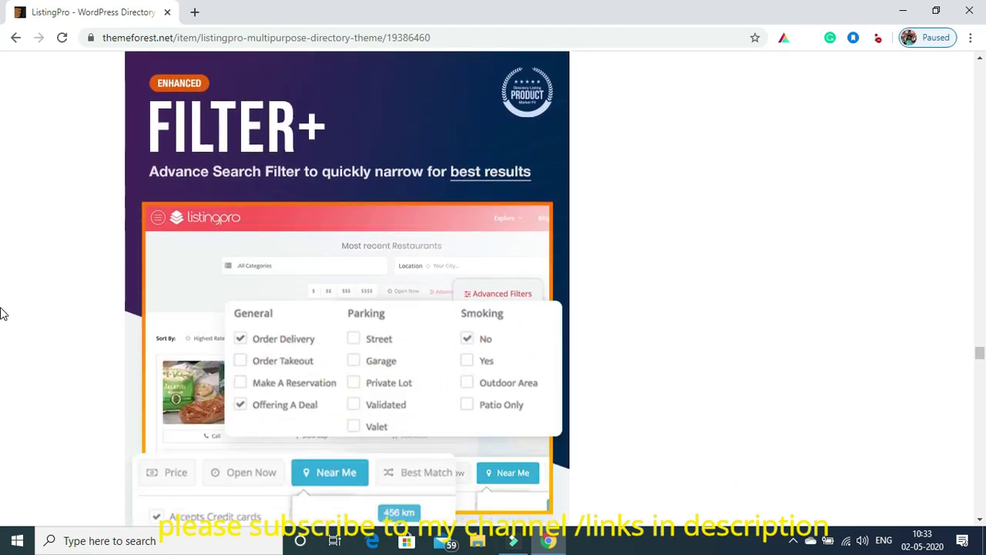
scroll(2, 314, "down", 1)
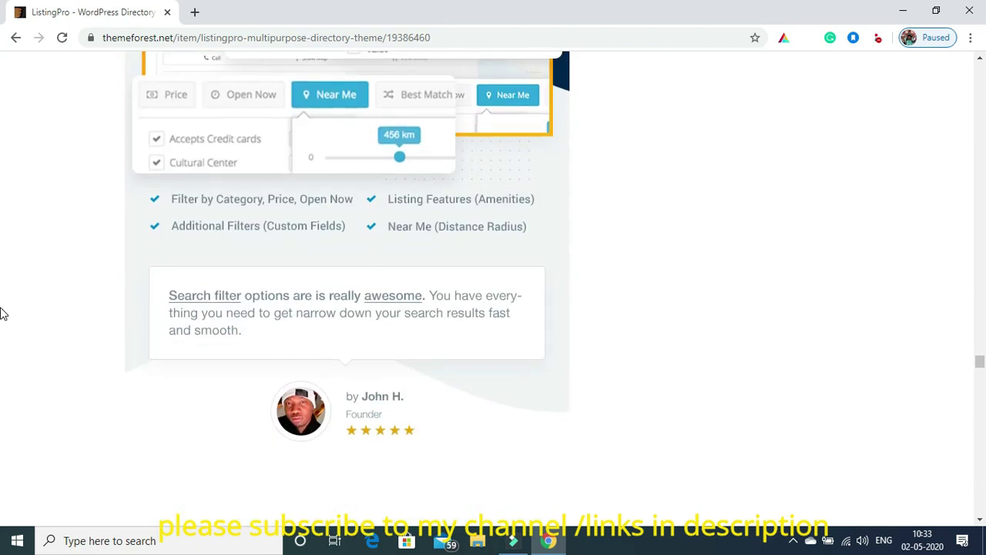
scroll(2, 314, "down", 4)
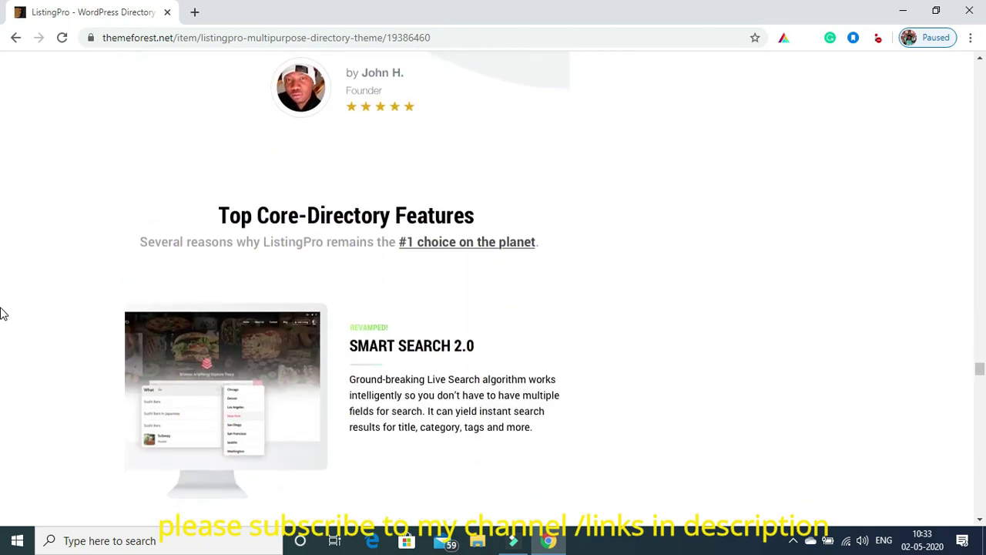
scroll(2, 314, "down", 6)
scroll(3, 313, "down", 5)
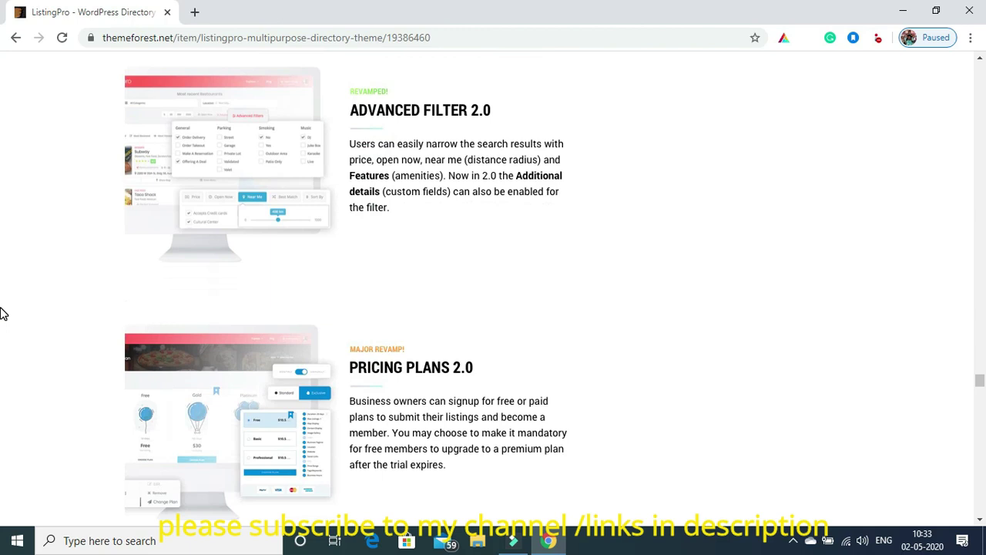
scroll(3, 314, "down", 5)
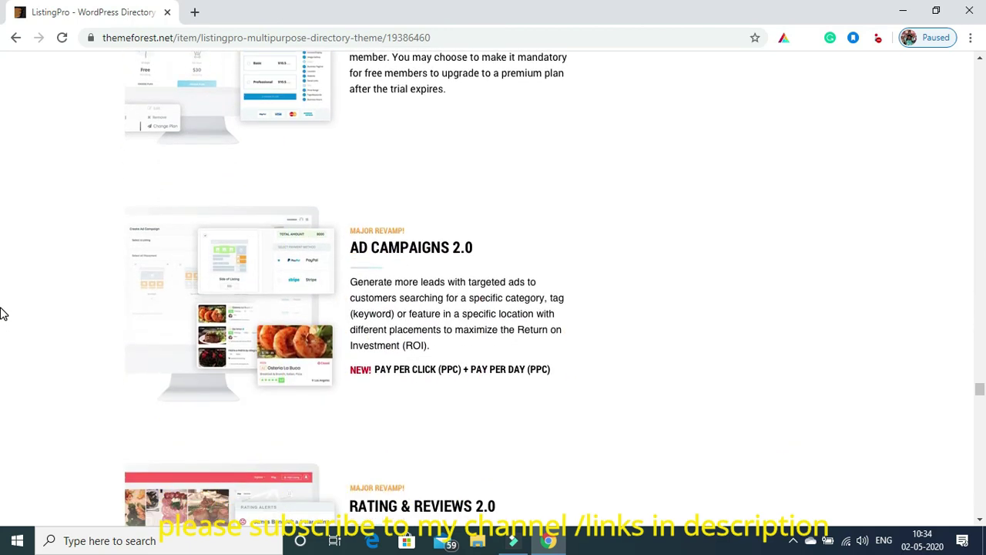
scroll(2, 314, "down", 5)
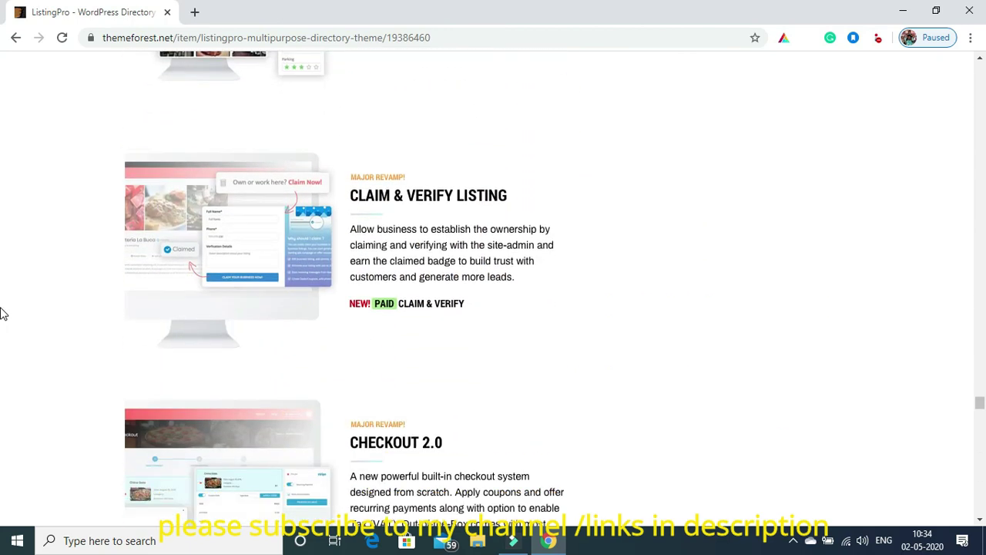
scroll(2, 314, "down", 5)
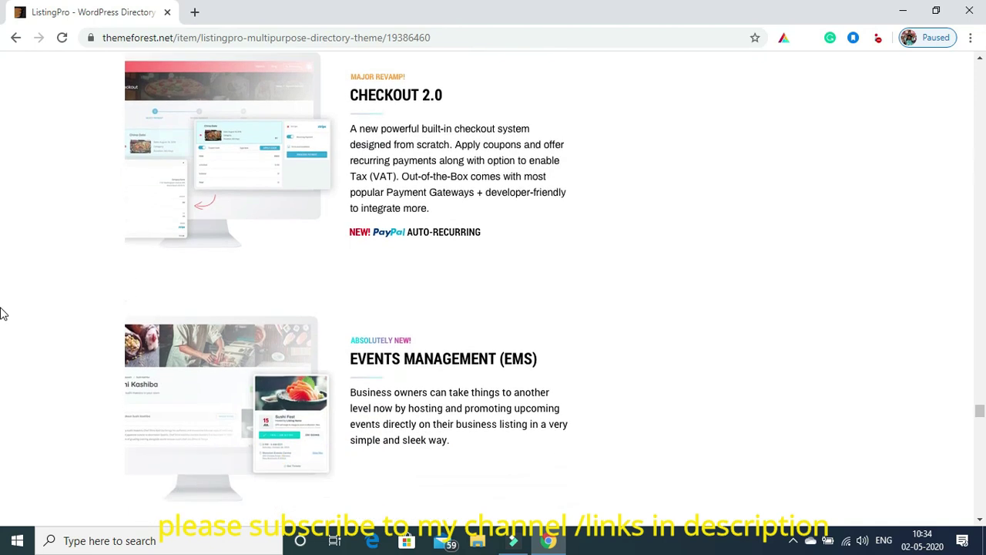
scroll(2, 314, "down", 3)
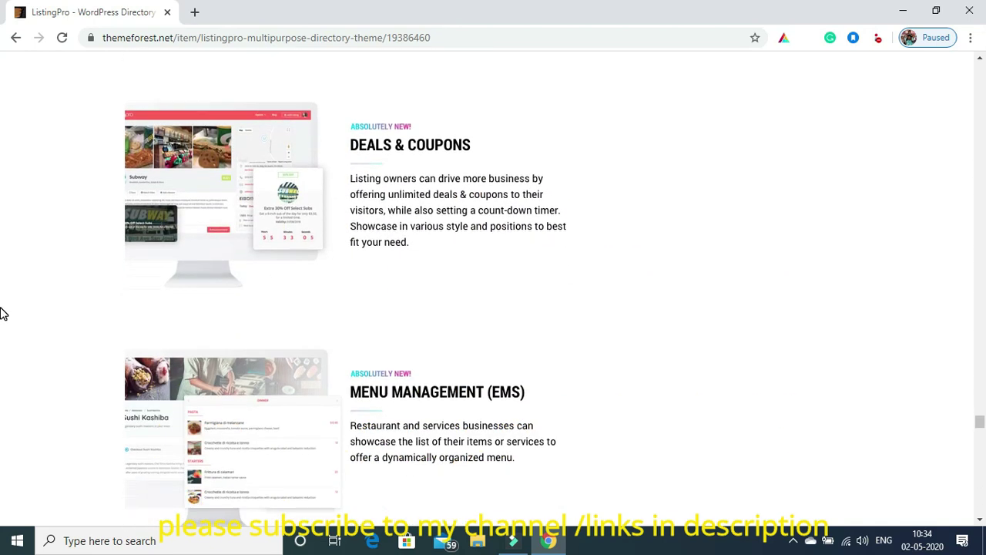
scroll(2, 314, "down", 2)
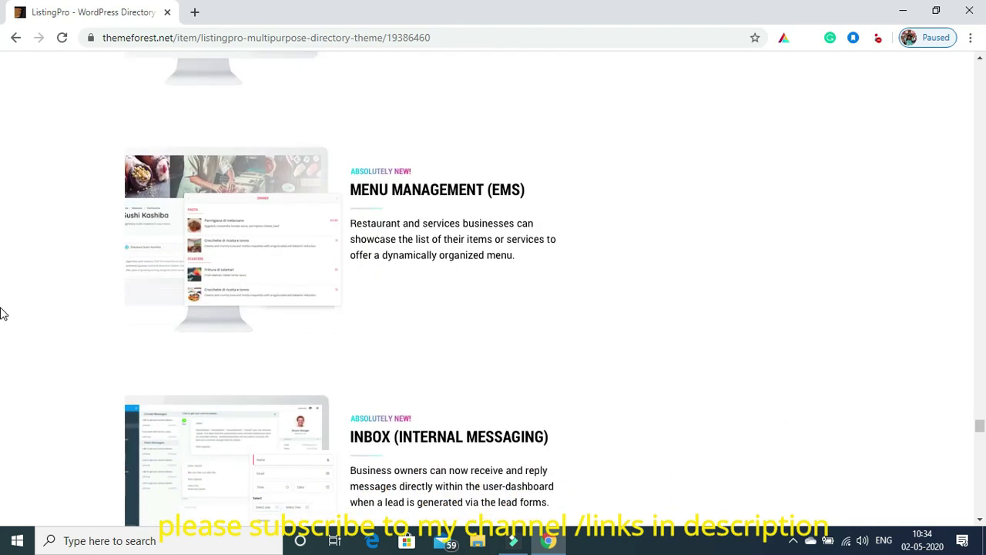
scroll(3, 313, "down", 5)
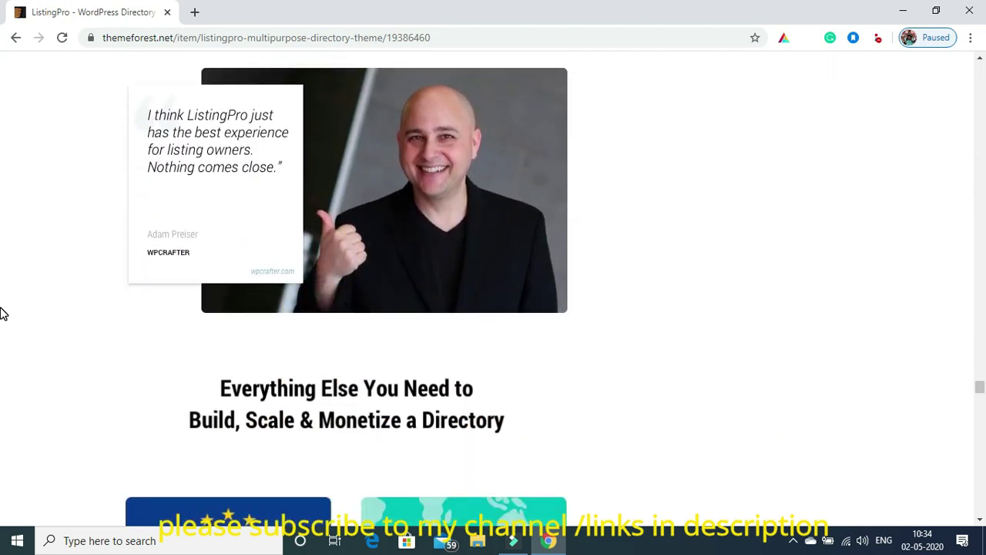
scroll(2, 313, "down", 1)
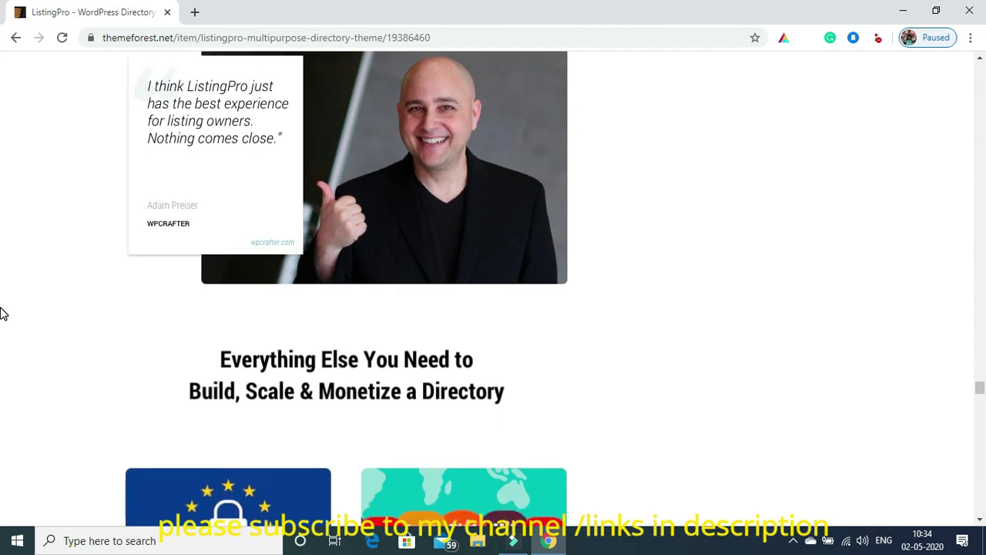
scroll(3, 313, "down", 4)
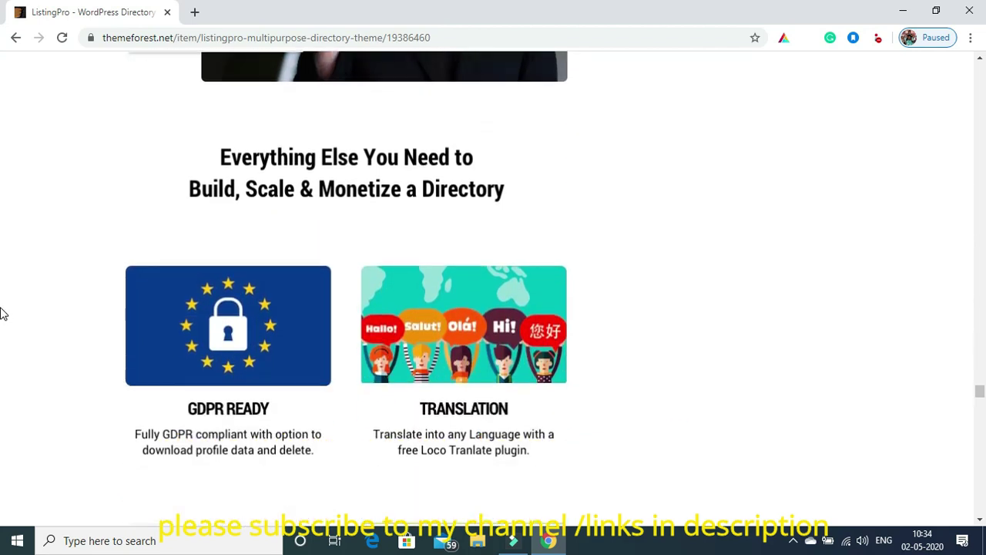
scroll(2, 313, "down", 10)
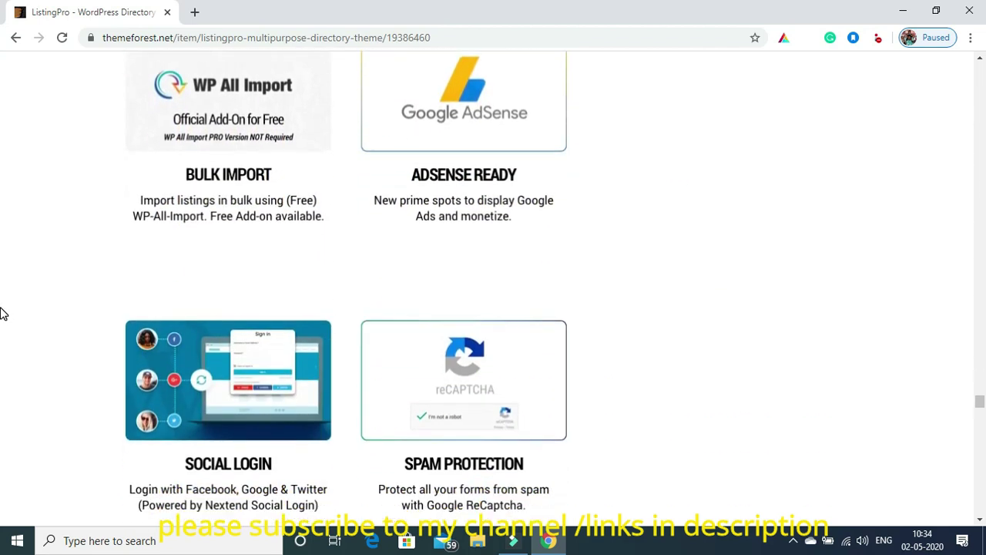
scroll(2, 314, "down", 5)
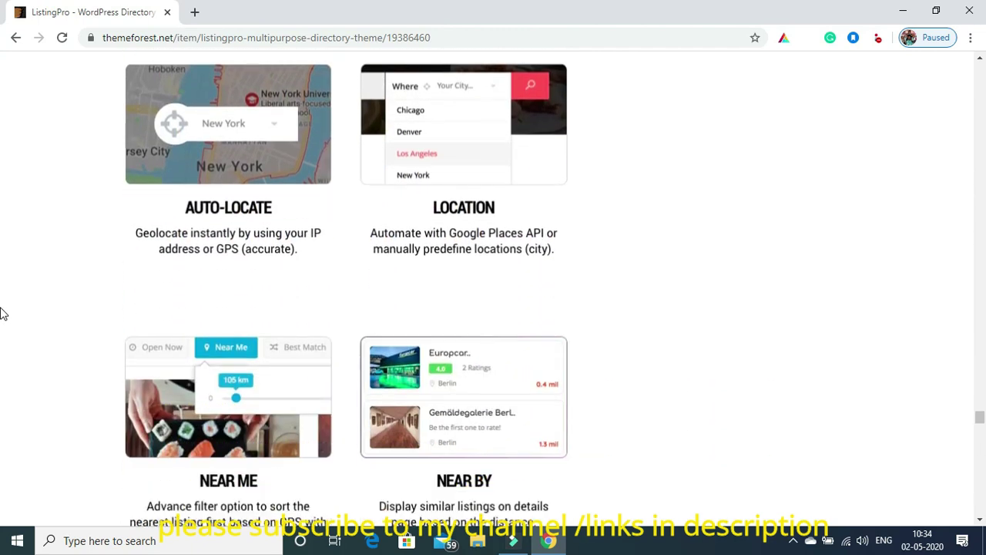
scroll(3, 313, "down", 10)
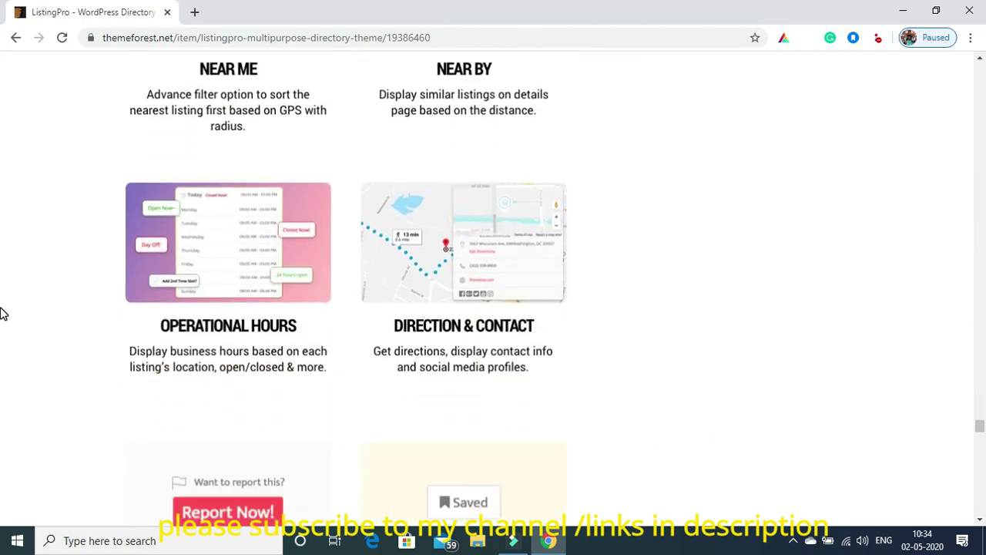
scroll(2, 314, "down", 10)
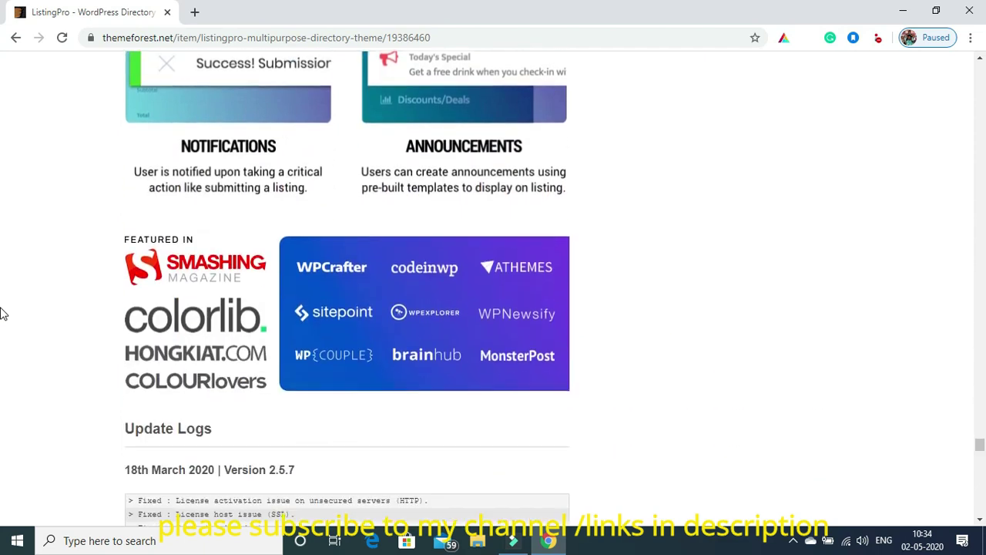
scroll(2, 314, "up", 12)
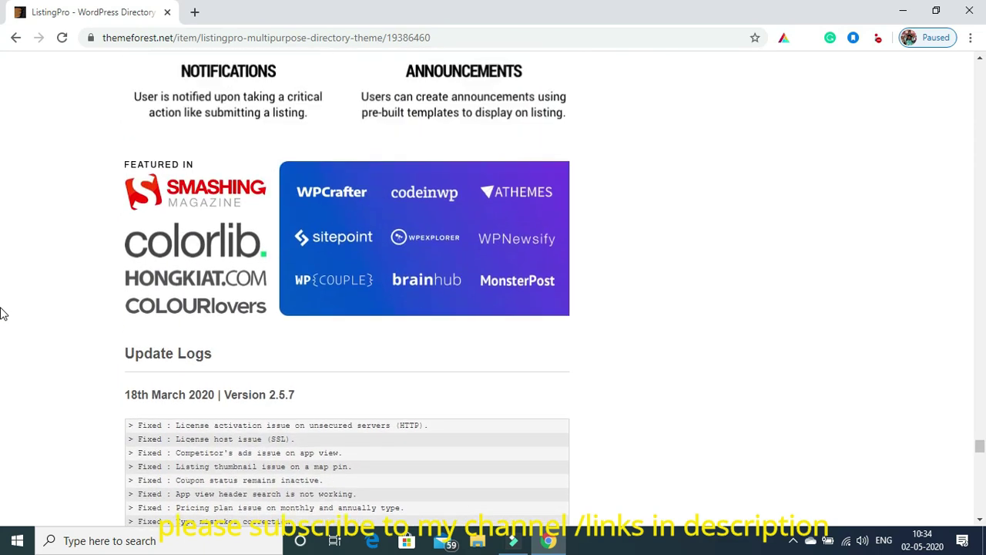
scroll(2, 314, "up", 4)
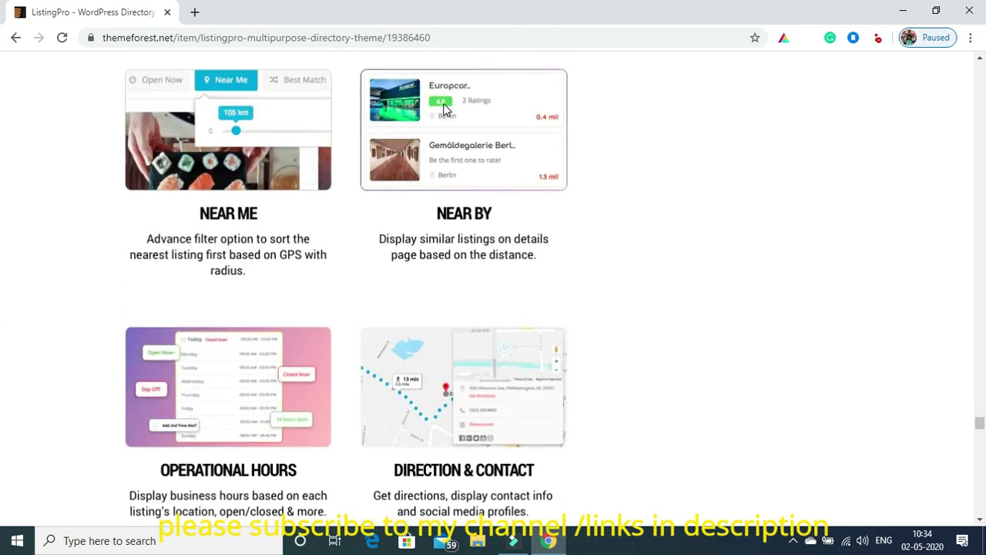
scroll(981, 103, "up", 13)
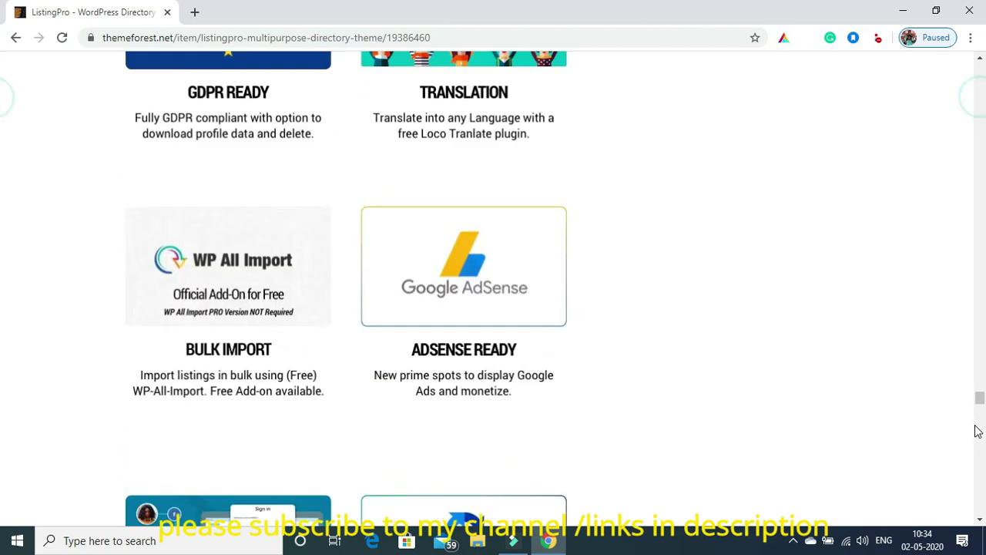
Scroll the ListingPro ThemeForest item page back up to the top
left_click_drag(979, 403, 976, 495)
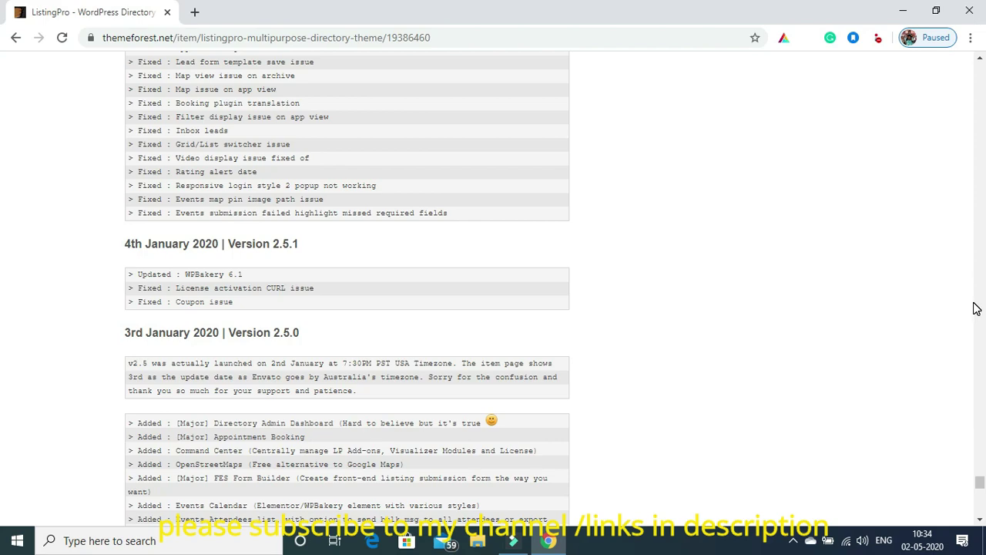
scroll(975, 285, "up", 5)
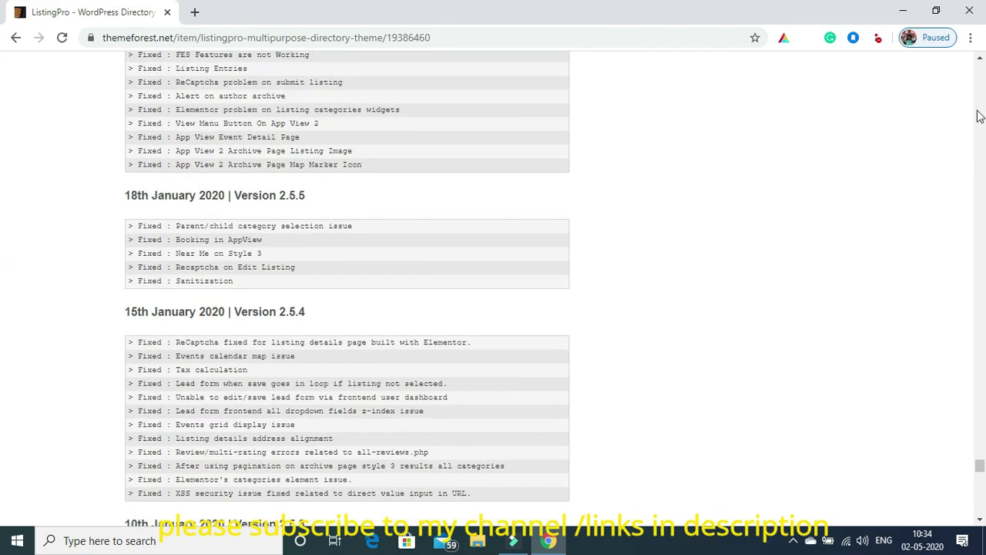
scroll(983, 104, "up", 15)
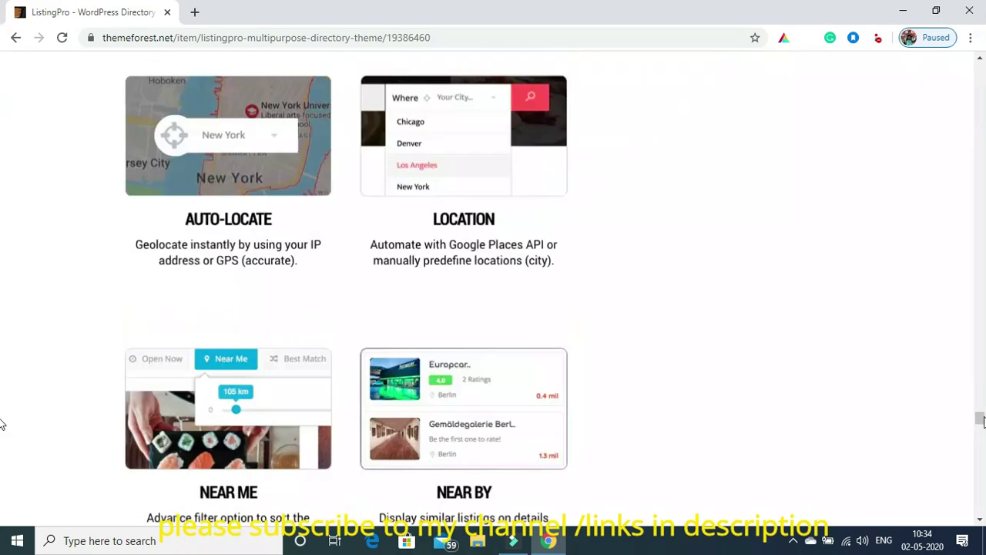
left_click_drag(981, 400, 981, 77)
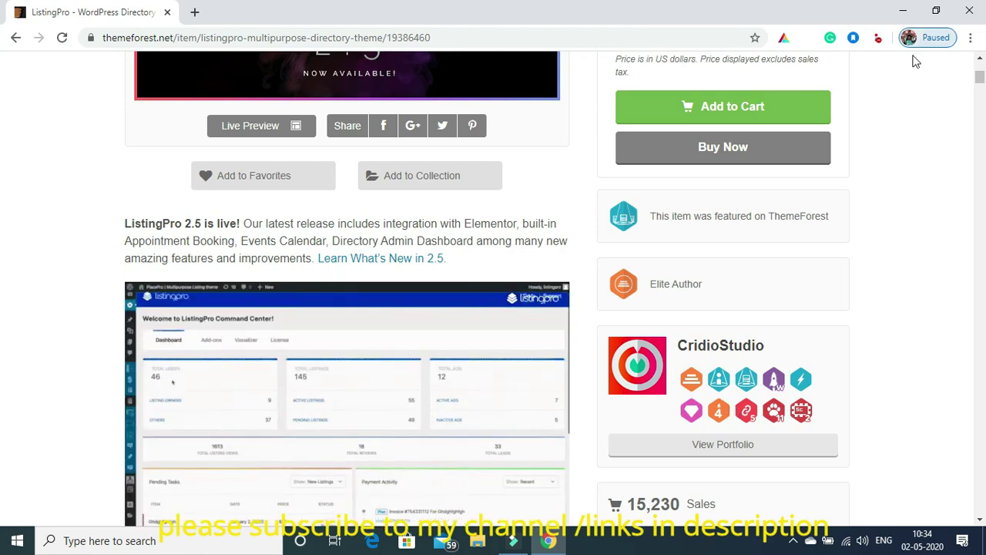
left_click_drag(981, 79, 980, 70)
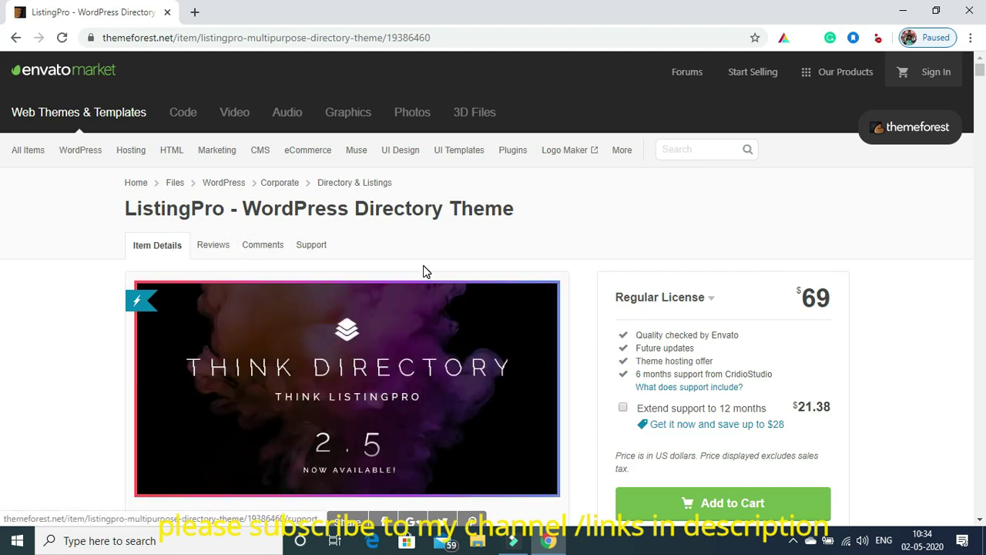
scroll(981, 81, "down", 5)
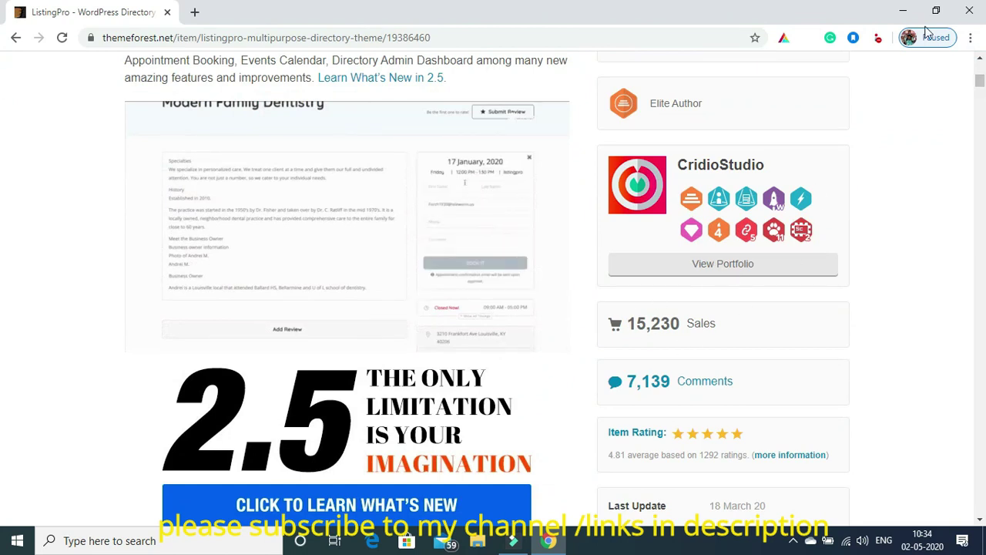
scroll(980, 81, "up", 5)
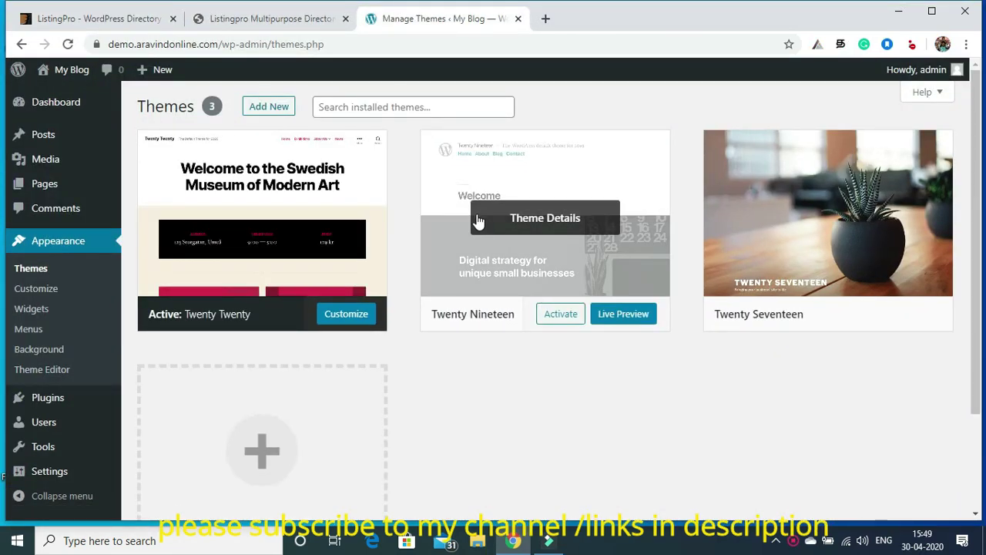
Delete the Twenty Nineteen theme from its Theme Details
left_click(525, 218)
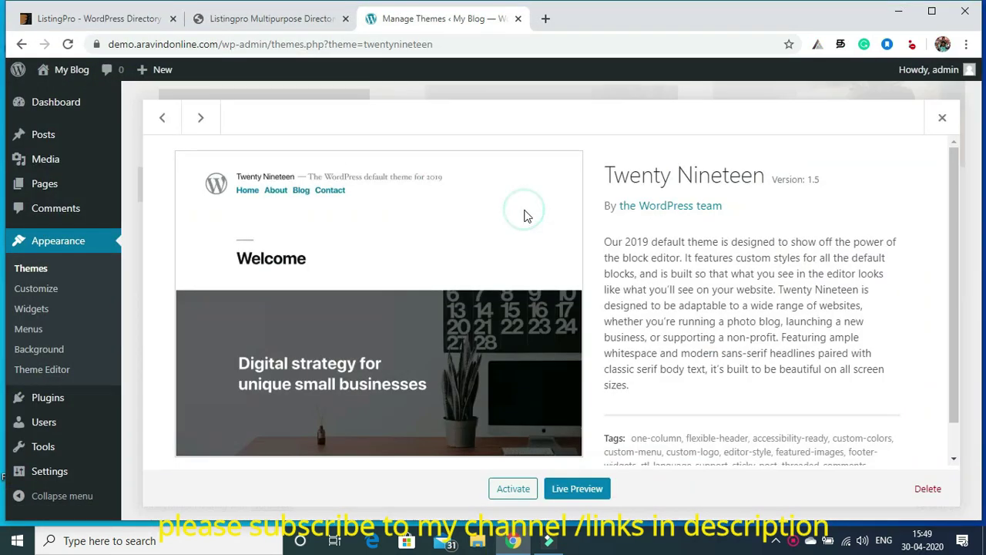
left_click(922, 486)
left_click(564, 167)
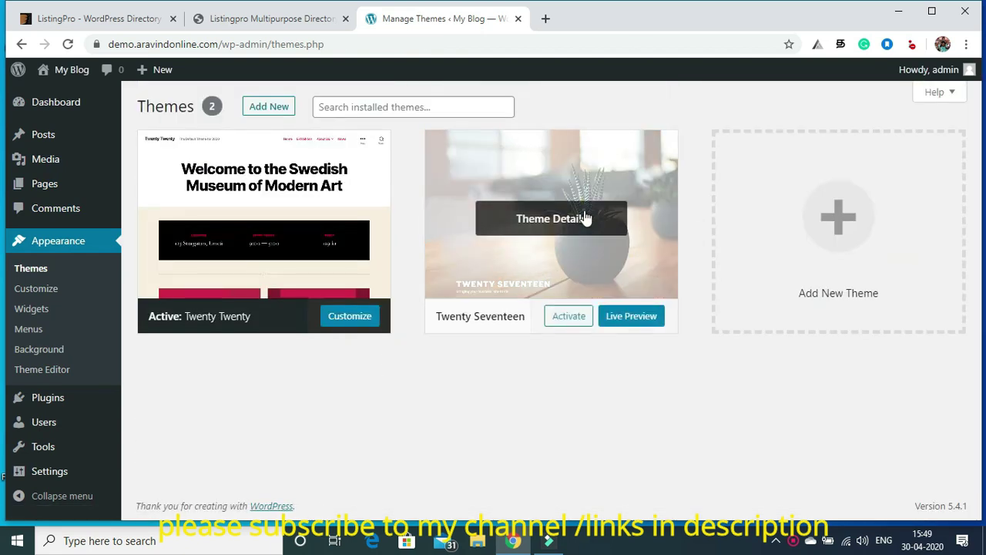
Delete the Twenty Seventeen theme, then go to Add New themes
left_click(585, 218)
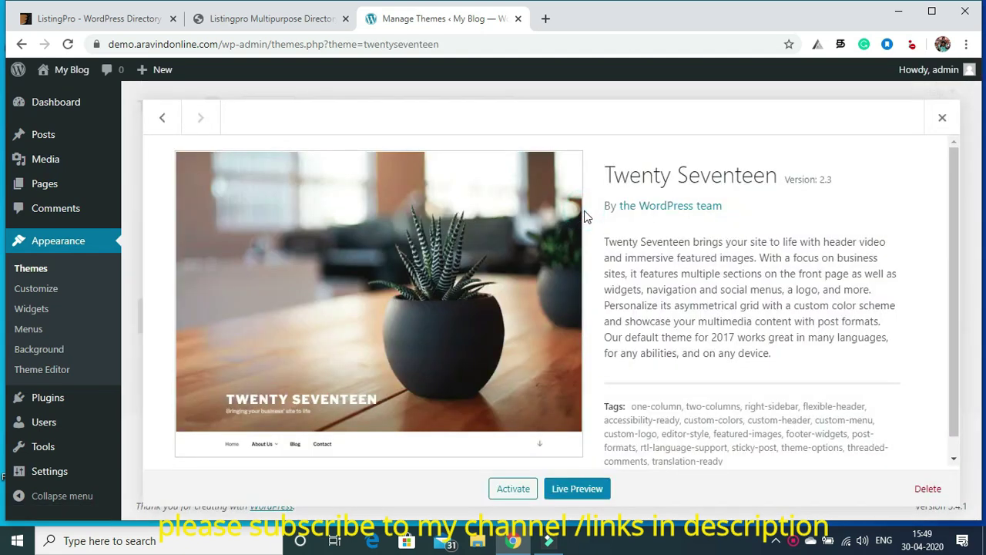
left_click(928, 488)
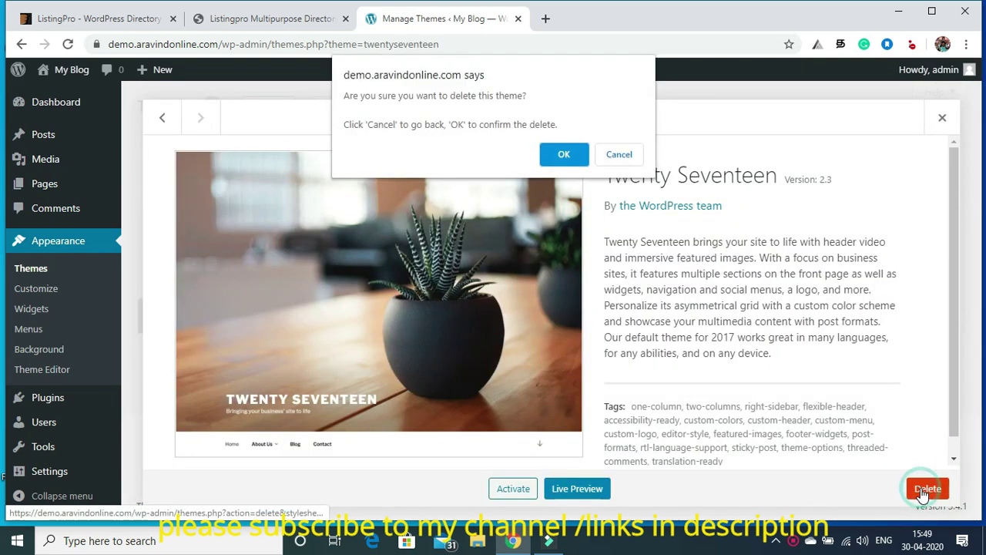
left_click(563, 154)
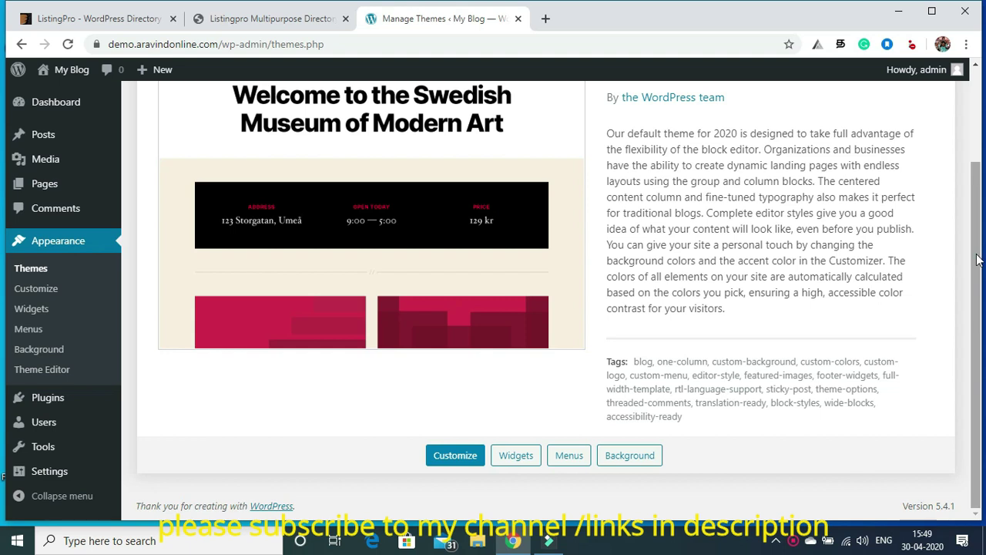
scroll(976, 261, "up", 2)
left_click(276, 109)
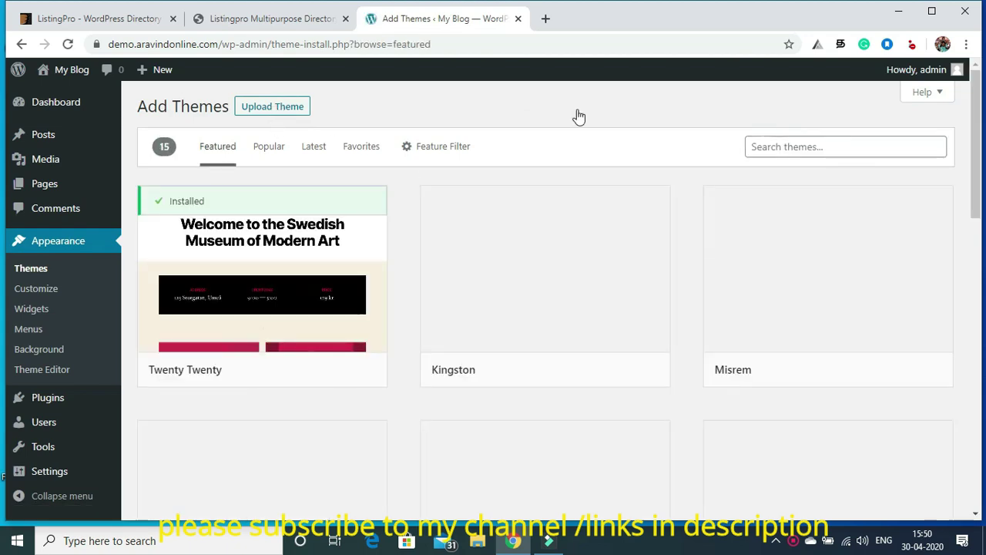
Pick listingpro.zip from the Downloads theme folder in the Upload Theme form
left_click(260, 110)
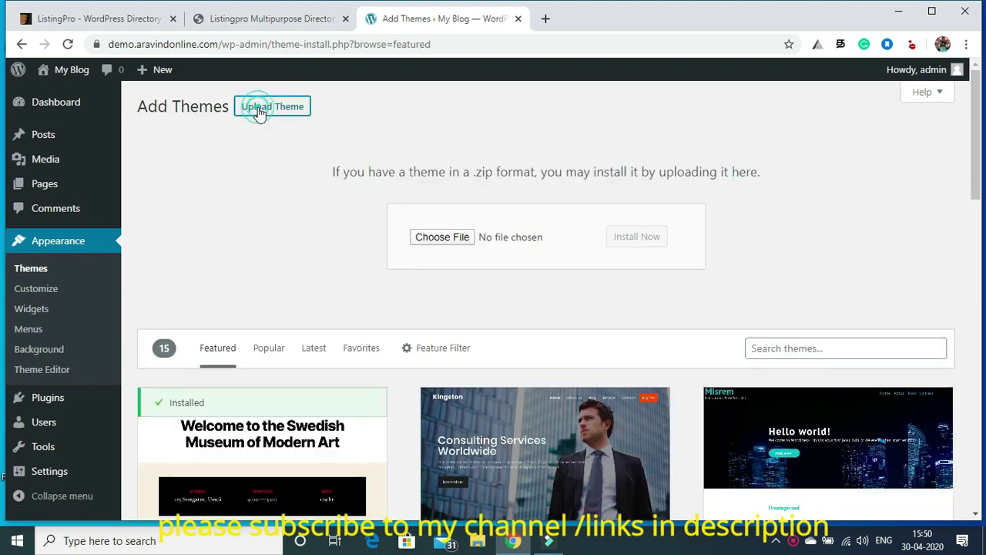
left_click(433, 240)
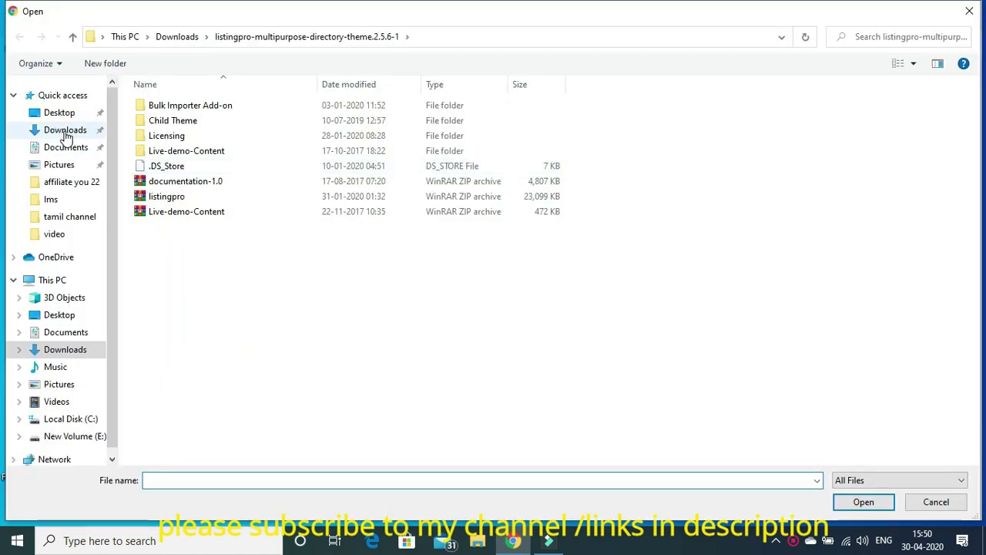
left_click(164, 198)
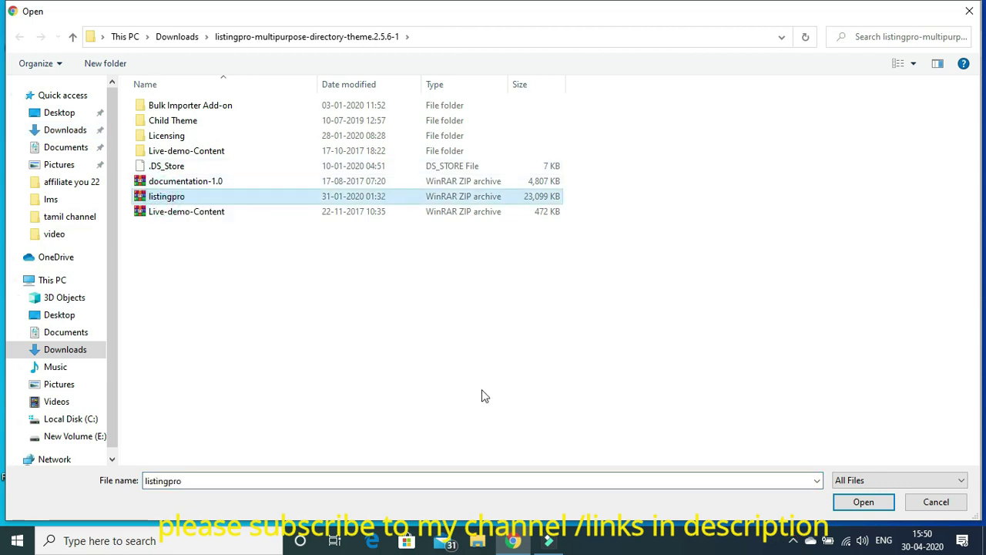
left_click(861, 502)
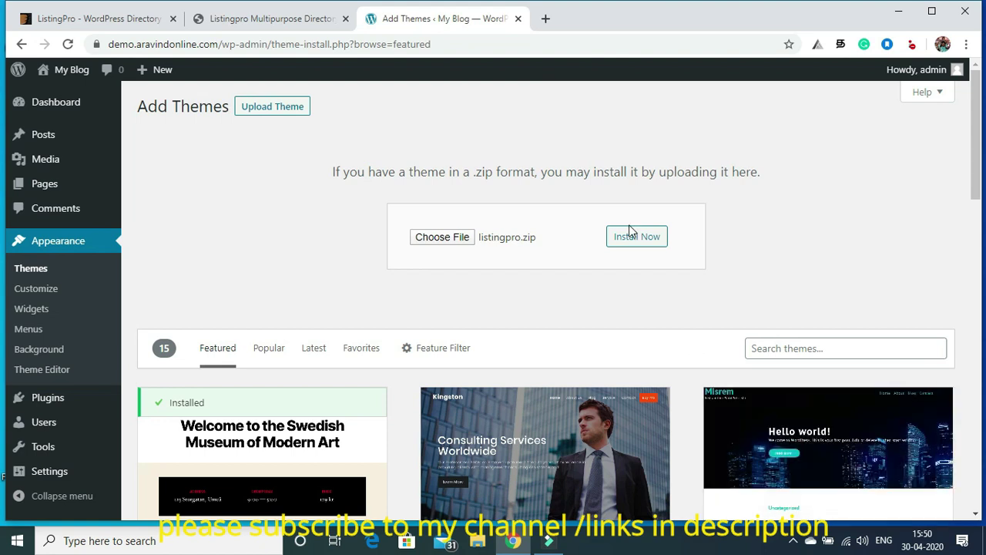
Install the uploaded ListingPro theme and activate it
left_click(638, 241)
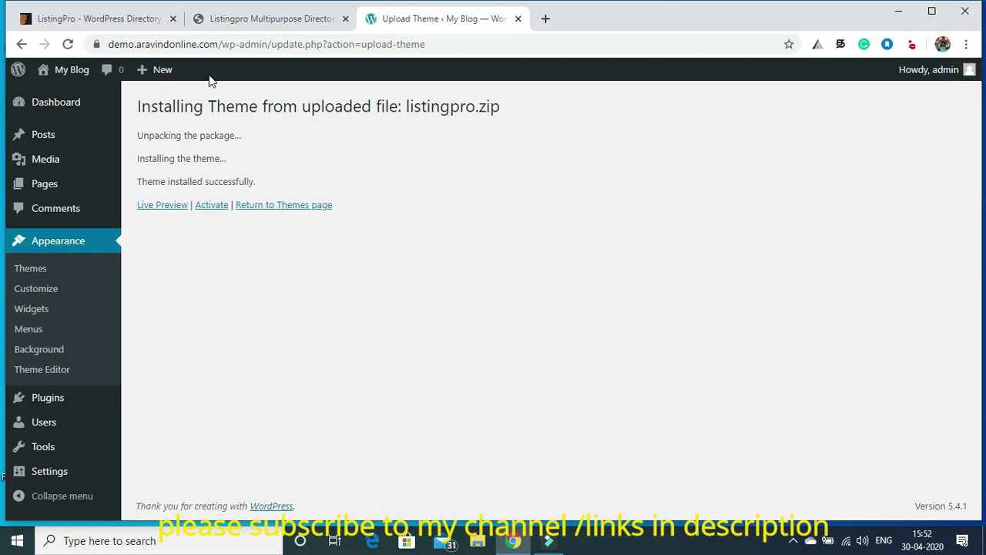
left_click(212, 206)
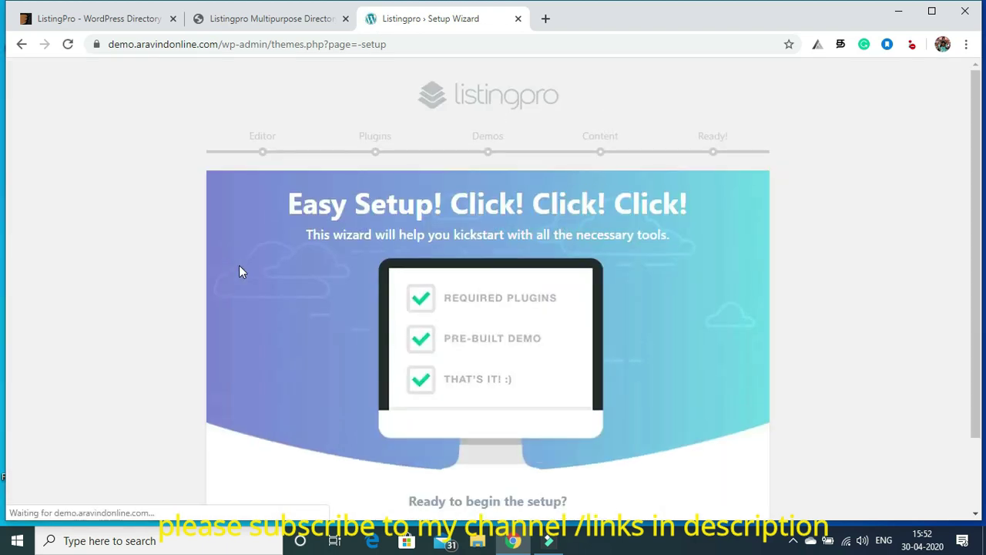
Start the ListingPro Setup Wizard and confirm installing its six required plugins
left_click_drag(976, 104, 979, 199)
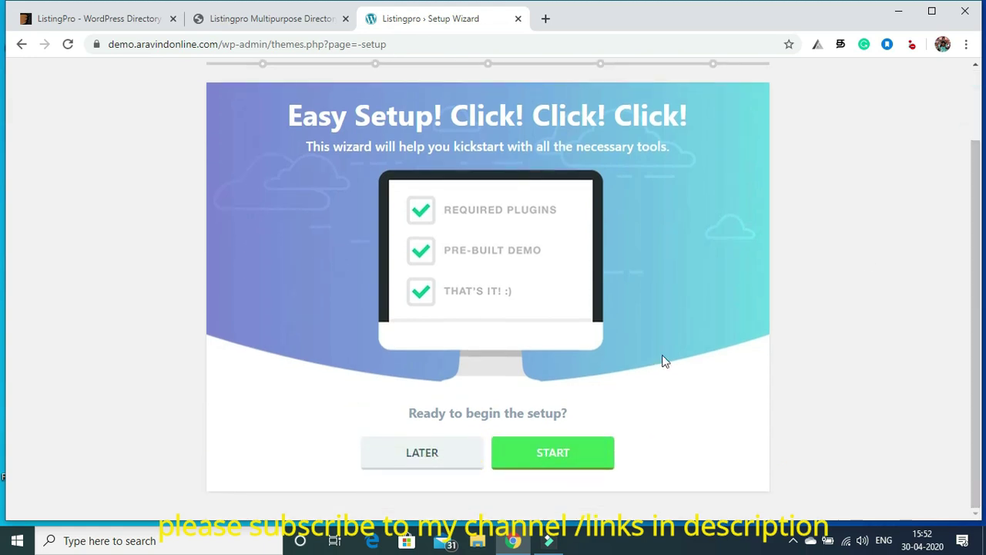
left_click(550, 454)
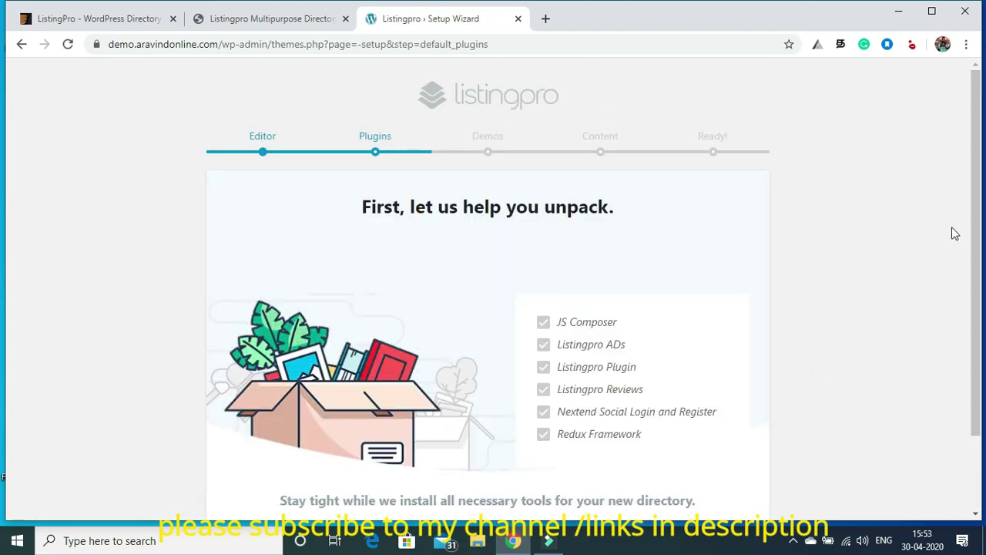
left_click_drag(975, 204, 975, 277)
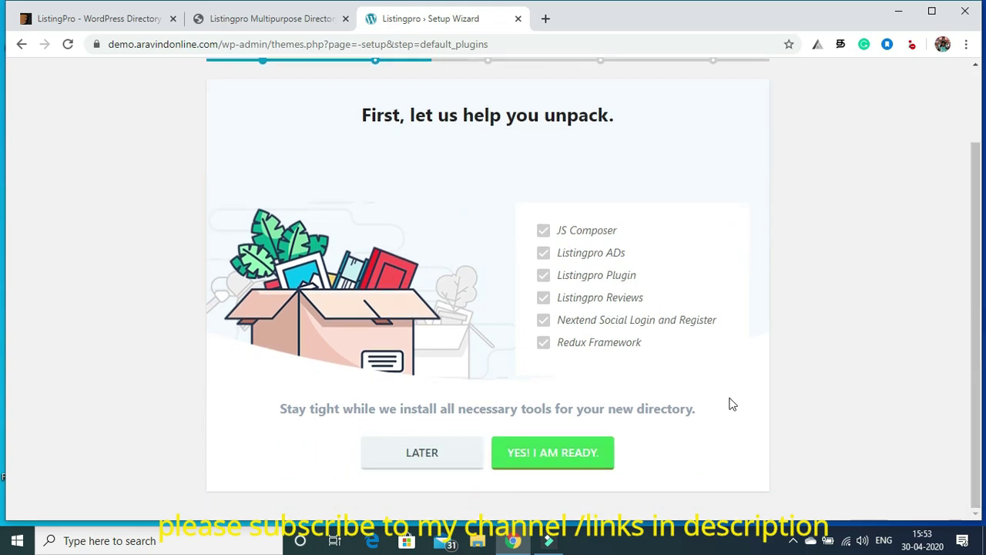
left_click(560, 458)
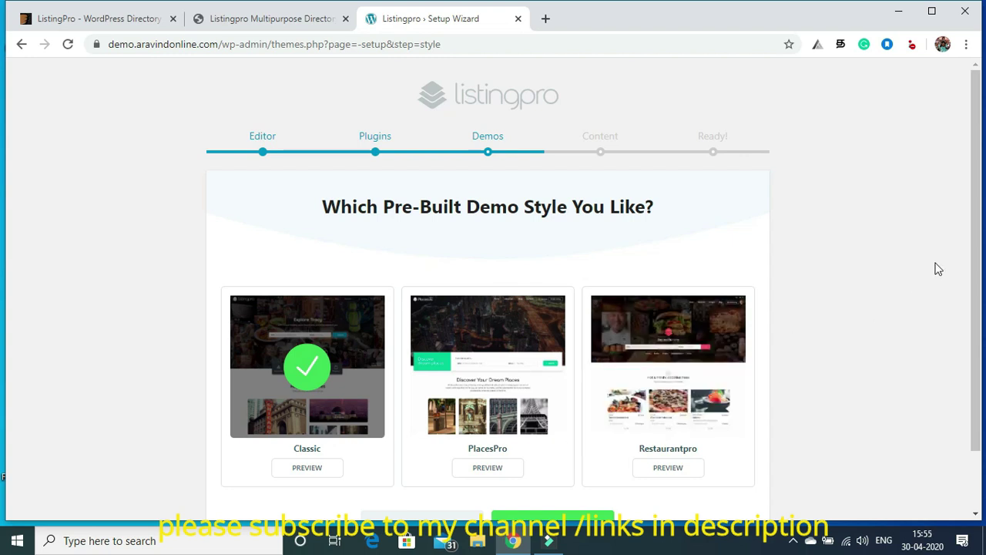
Try PlacesPro, then choose and accept the Classic demo style
scroll(979, 167, "down", 1)
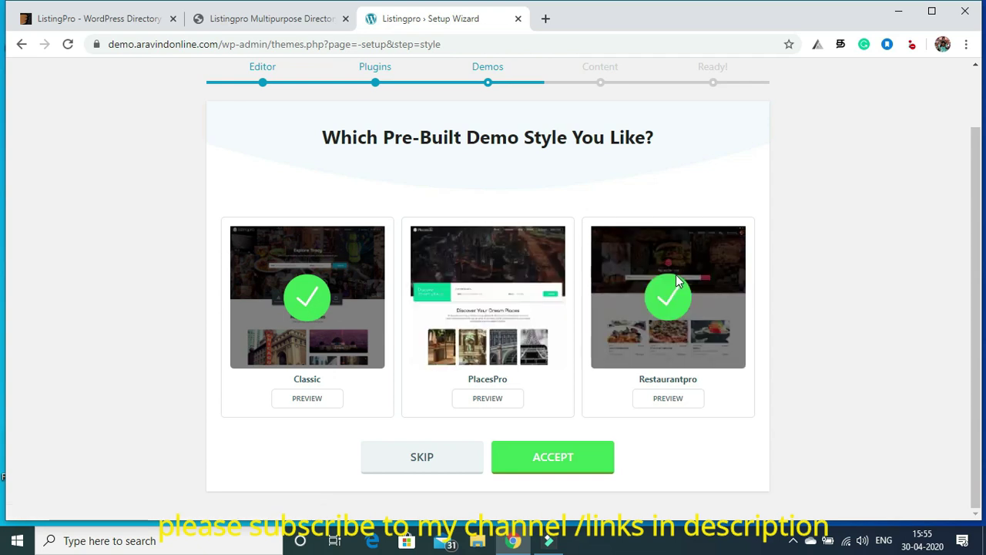
left_click(484, 302)
left_click(314, 305)
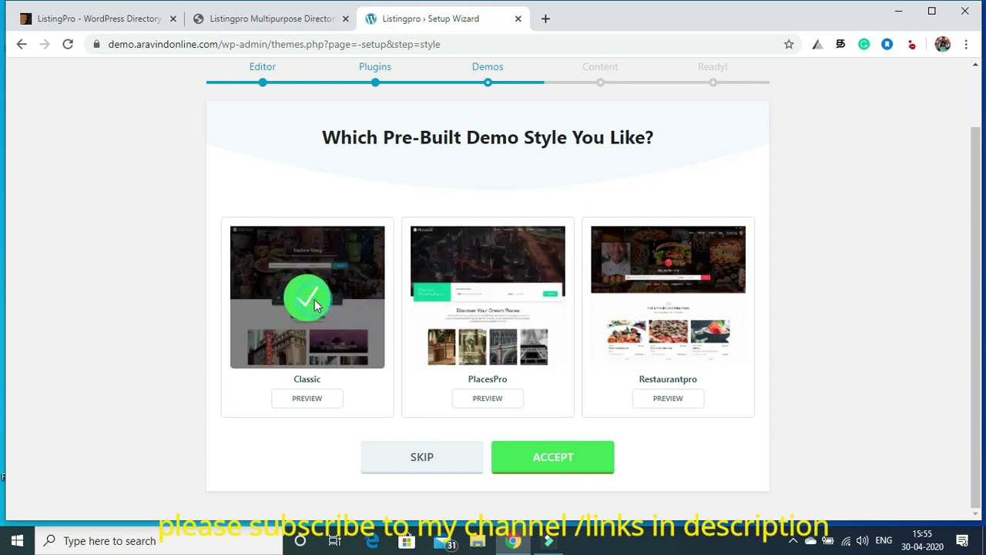
left_click(573, 462)
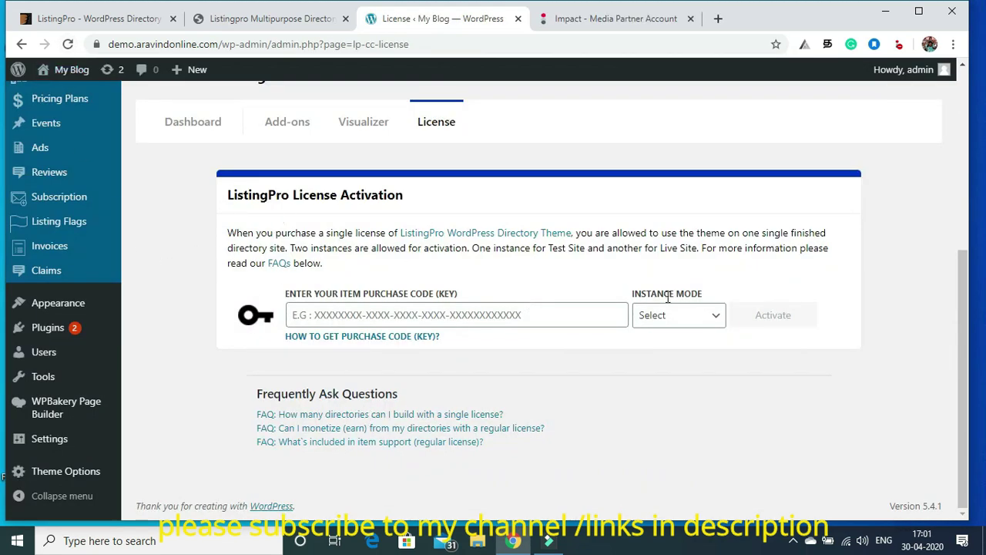
Close the unrelated media partner tab and go to Appearance > Themes
scroll(965, 339, "up", 5)
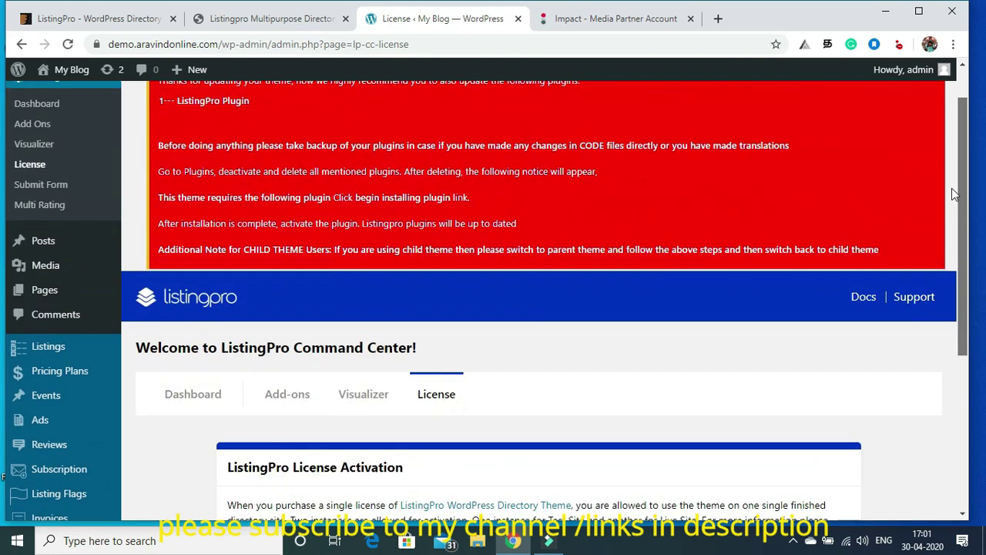
scroll(979, 299, "down", 2)
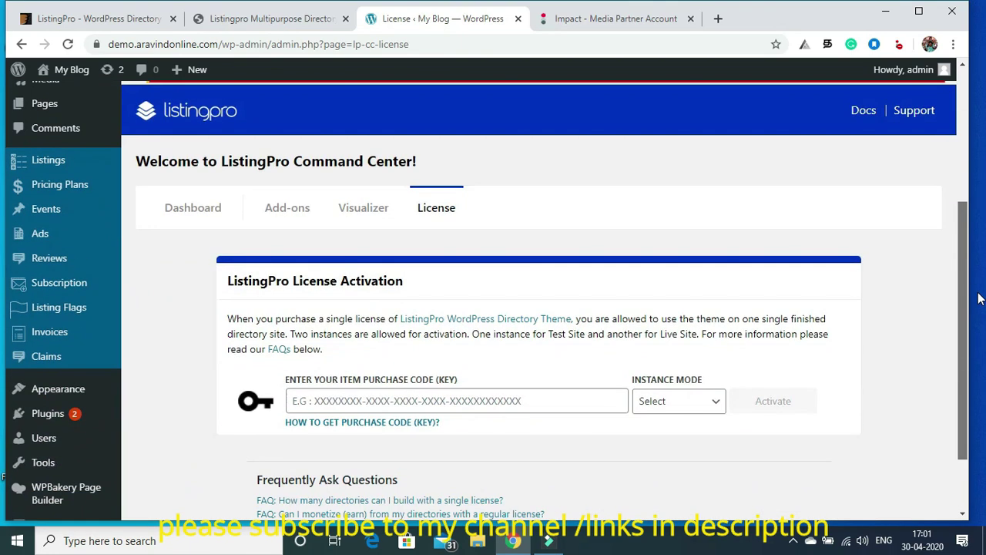
left_click(689, 19)
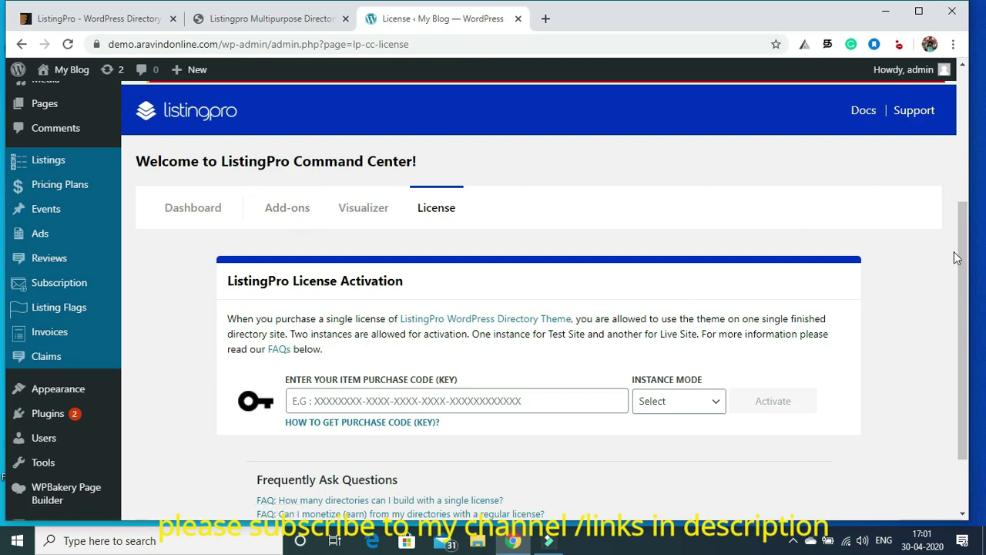
left_click_drag(968, 265, 979, 312)
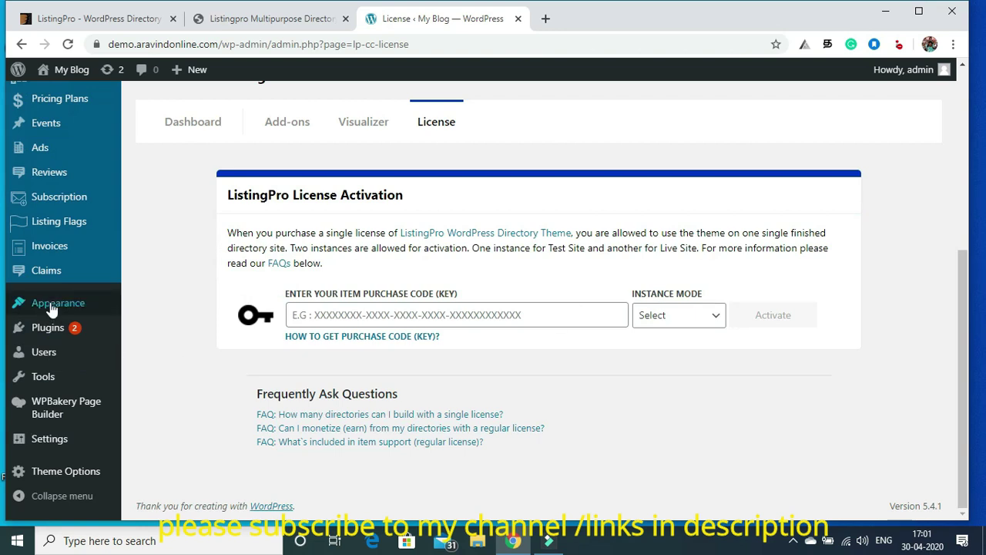
mouse_move(52, 308)
left_click(149, 307)
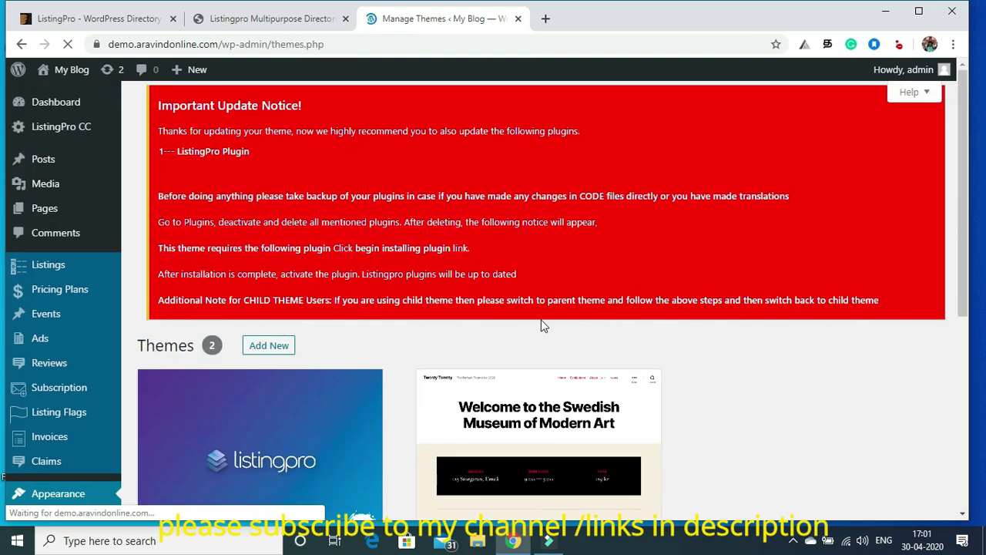
scroll(960, 141, "down", 3)
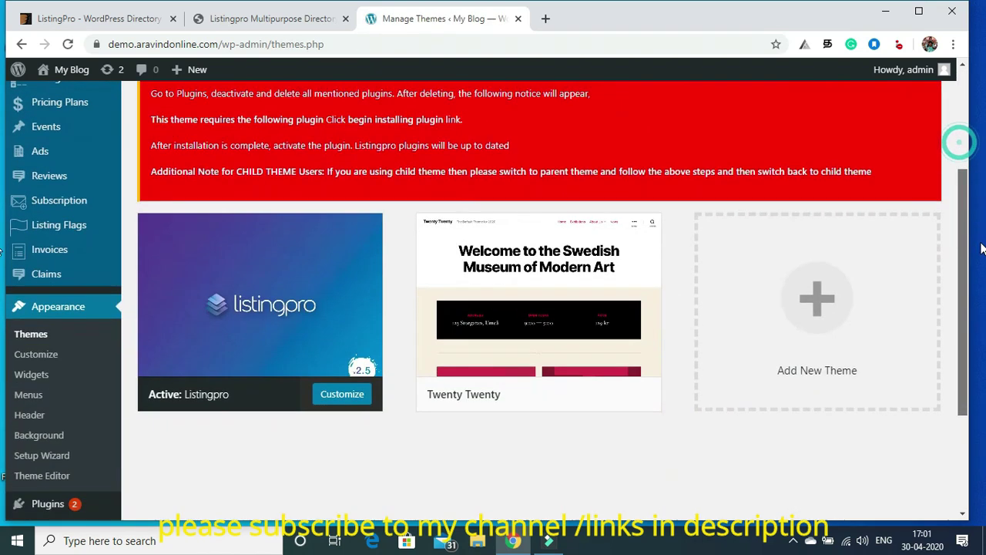
scroll(352, 165, "down", 2)
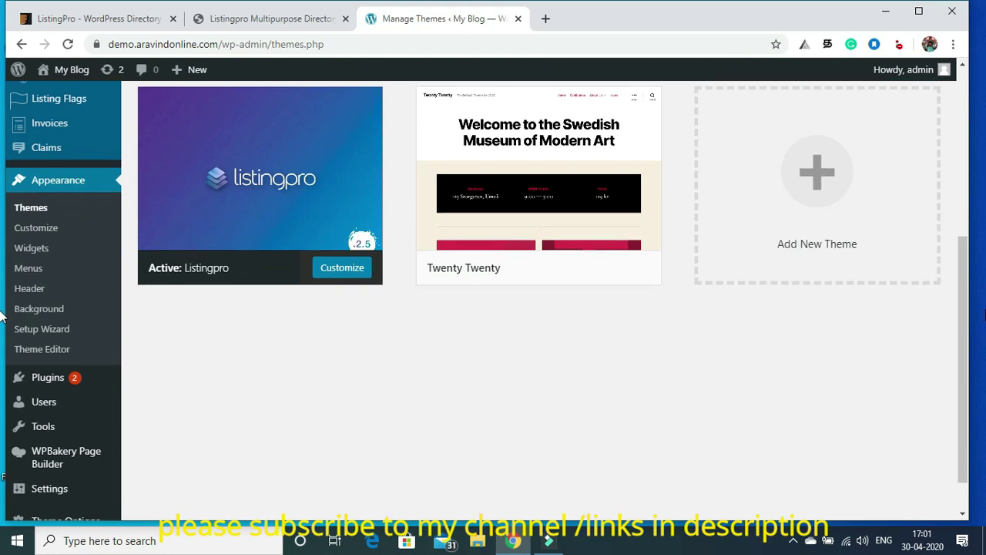
Open the live site in a new tab, look it over, and return to Themes
mouse_move(269, 177)
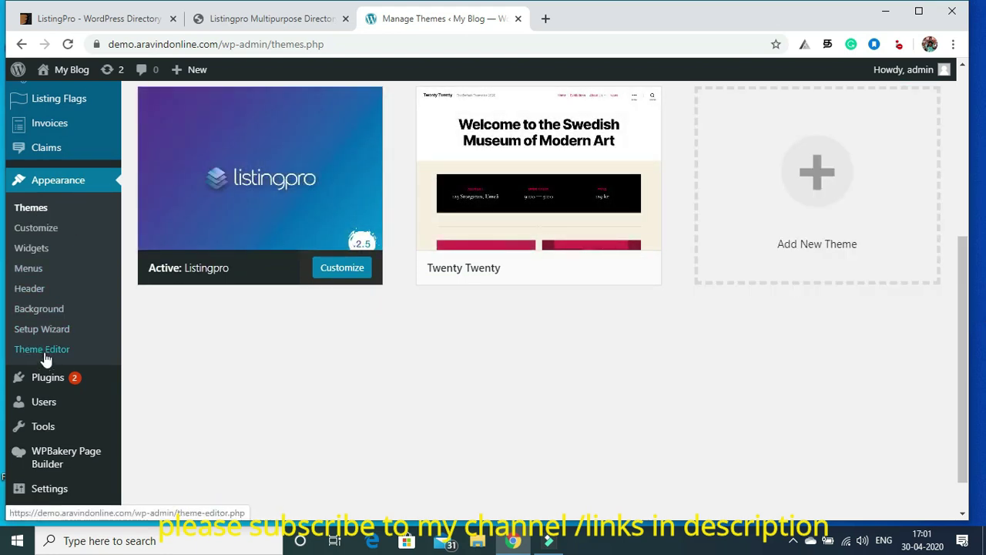
mouse_move(62, 69)
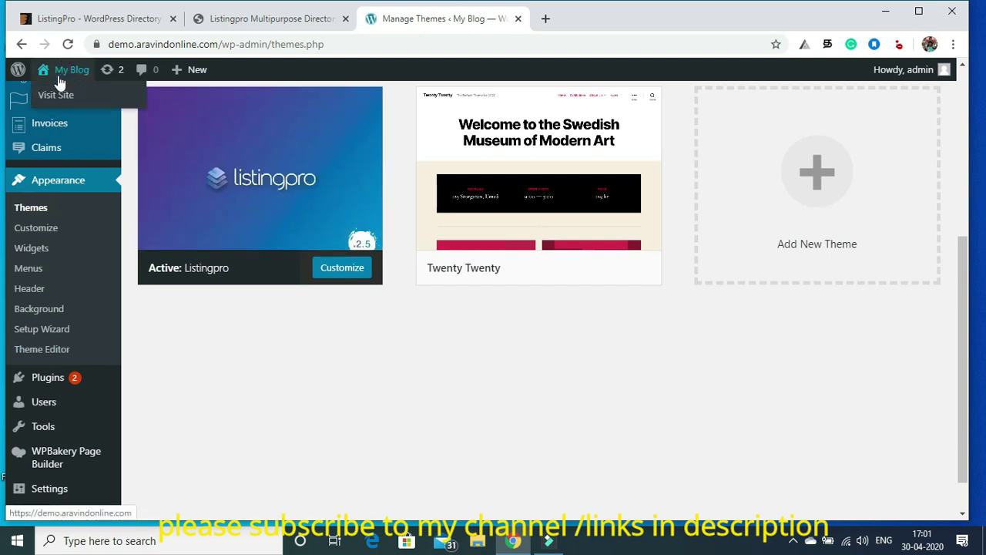
right_click(54, 100)
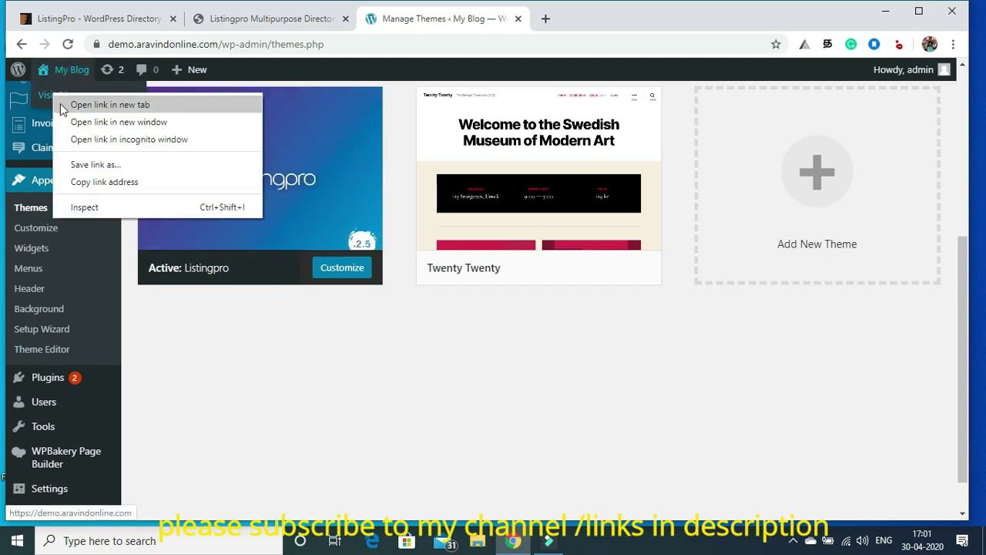
left_click(62, 104)
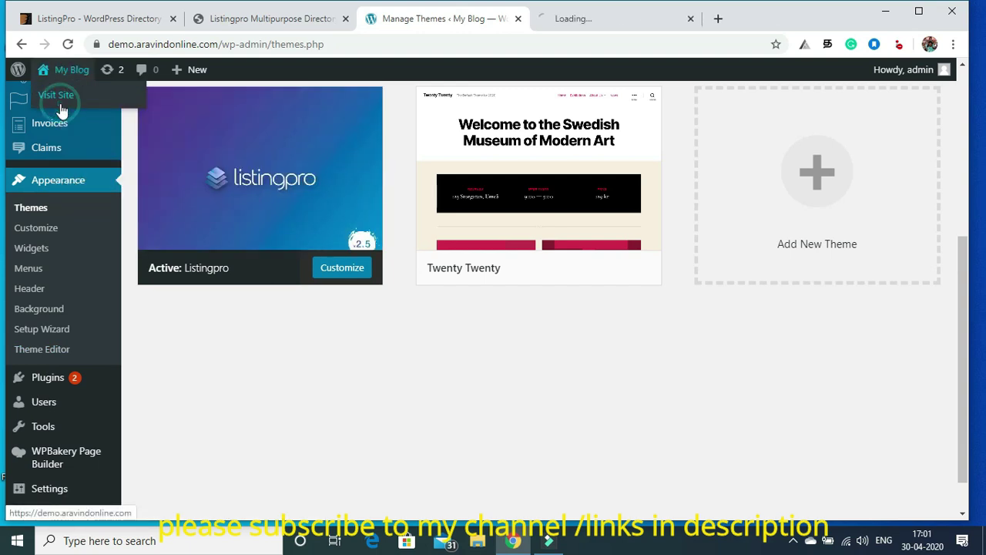
left_click(614, 20)
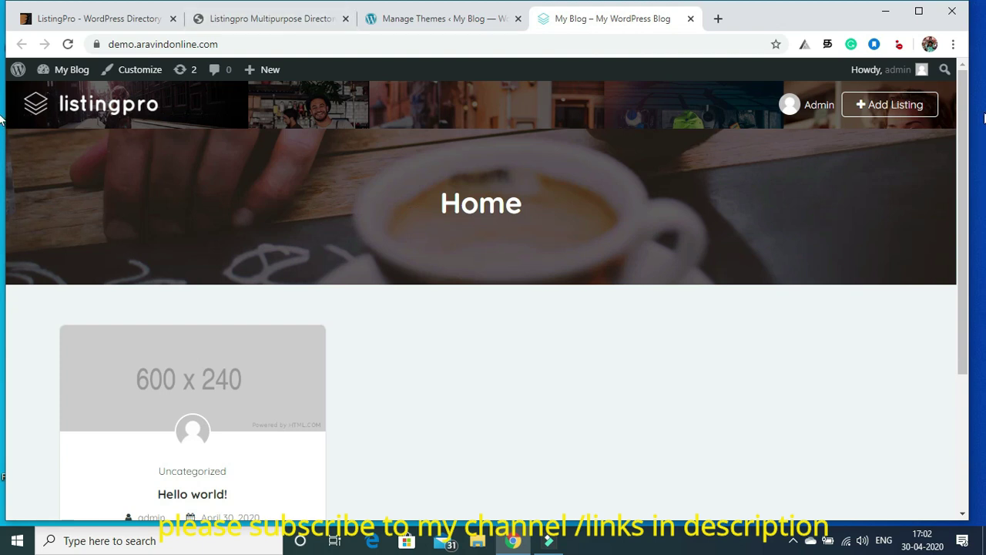
scroll(961, 141, "down", 10)
scroll(963, 193, "up", 10)
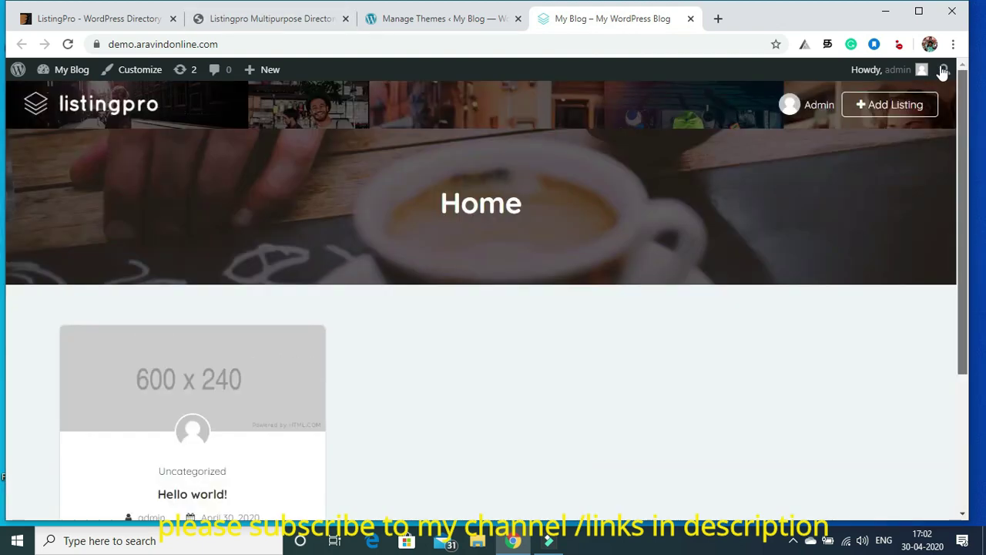
left_click(449, 19)
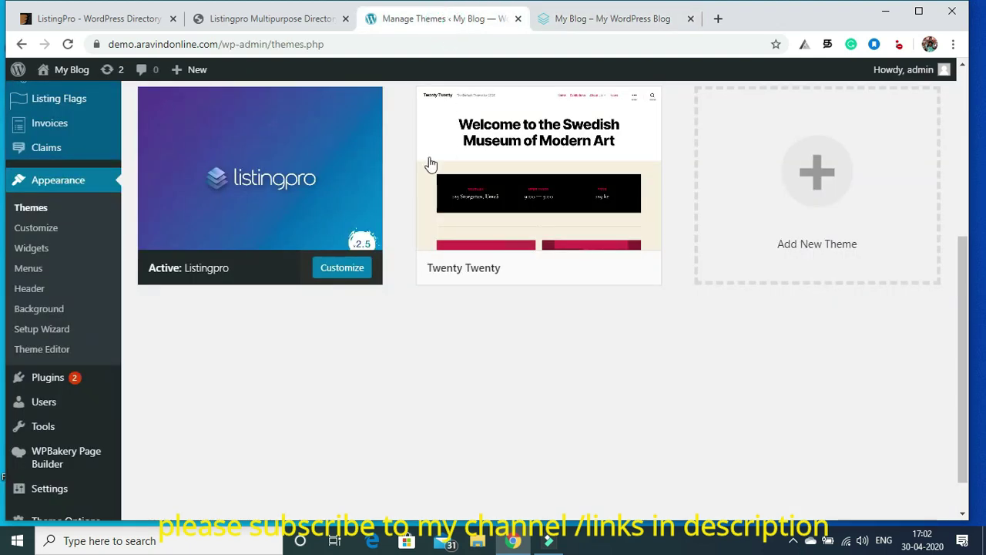
Open the Listingpro theme details and launch its setup wizard
left_click(285, 157)
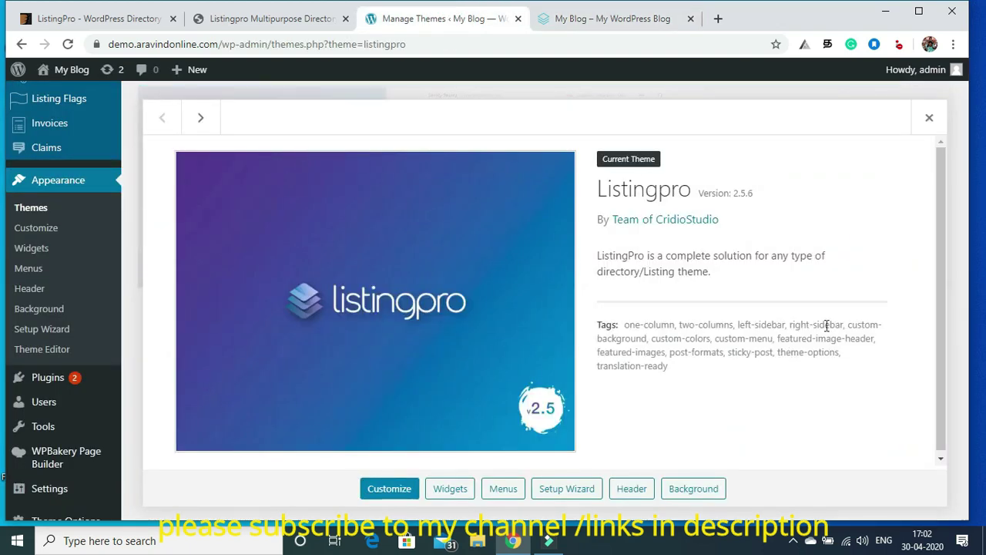
scroll(940, 215, "down", 1)
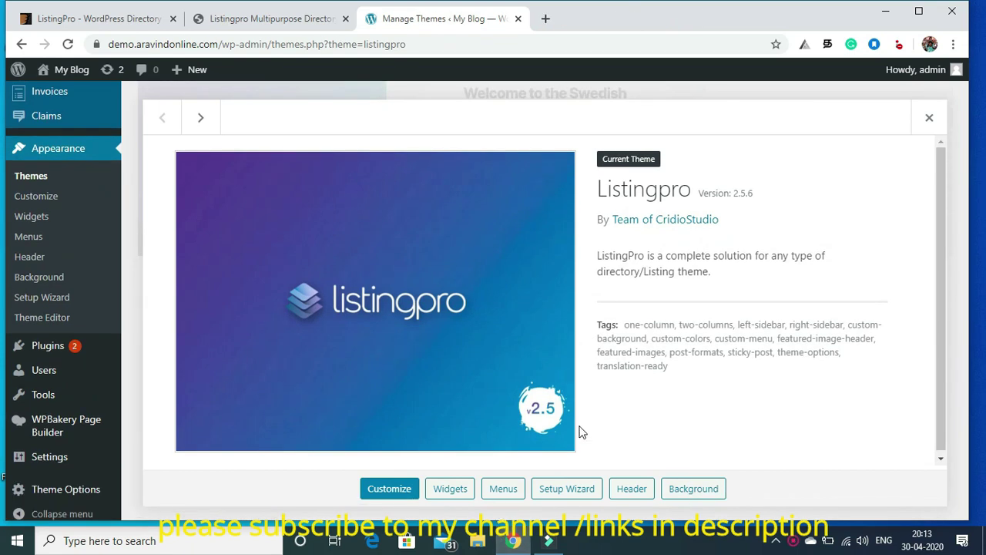
left_click(561, 492)
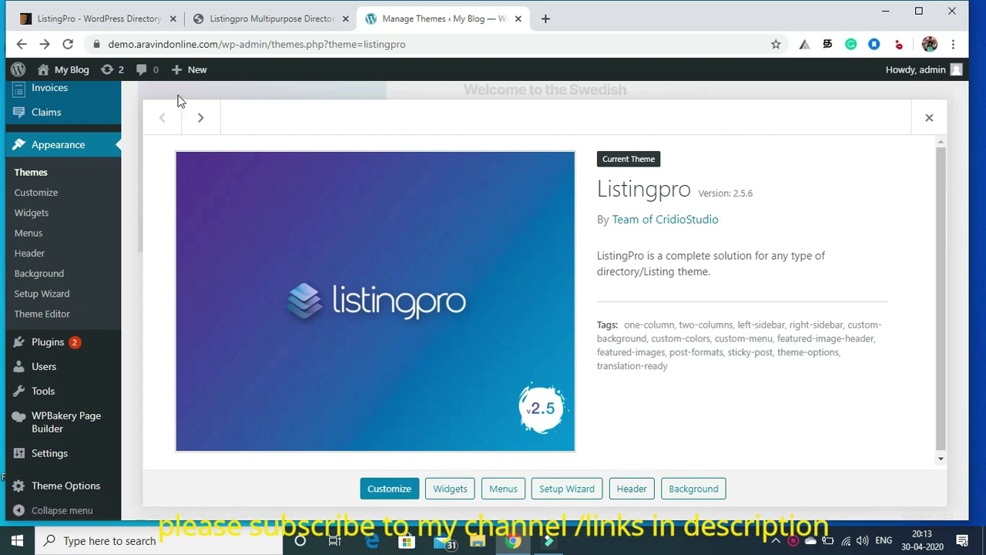
Open the live site in a new tab, then go to the Plugins list
mouse_move(79, 71)
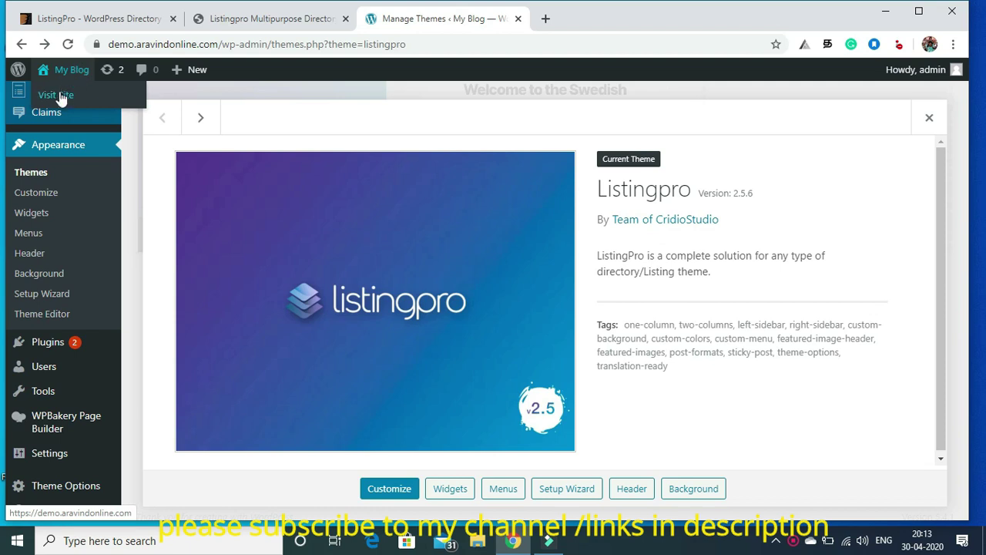
right_click(58, 100)
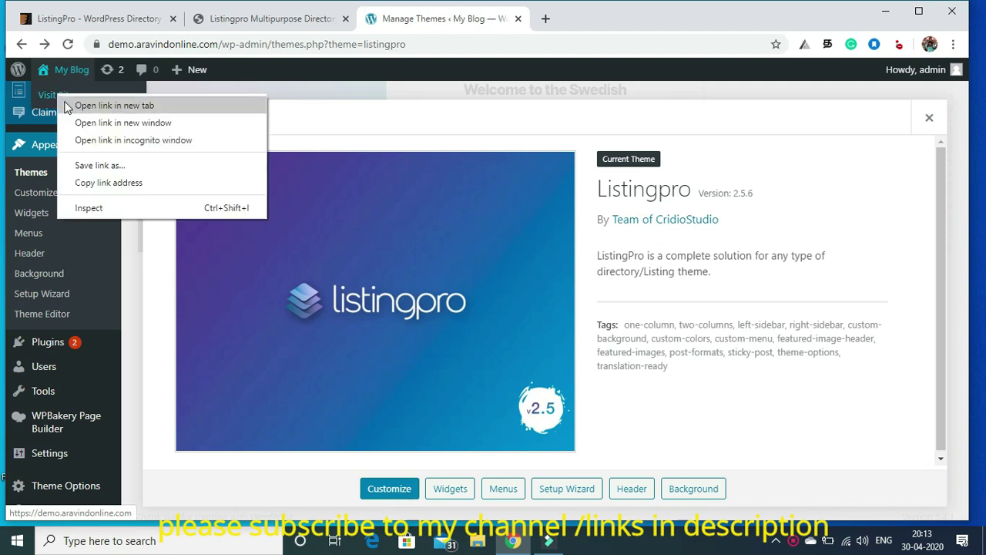
left_click(77, 101)
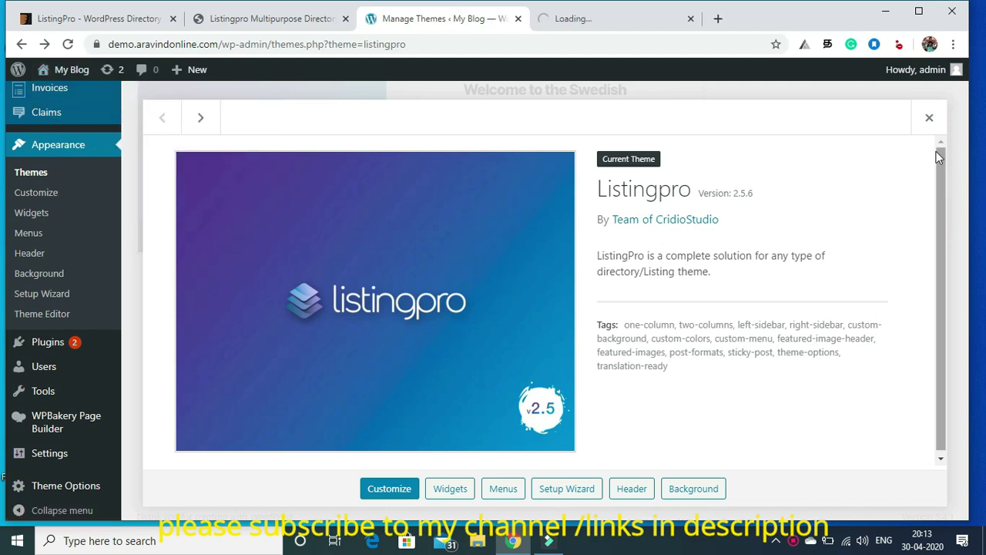
left_click(47, 346)
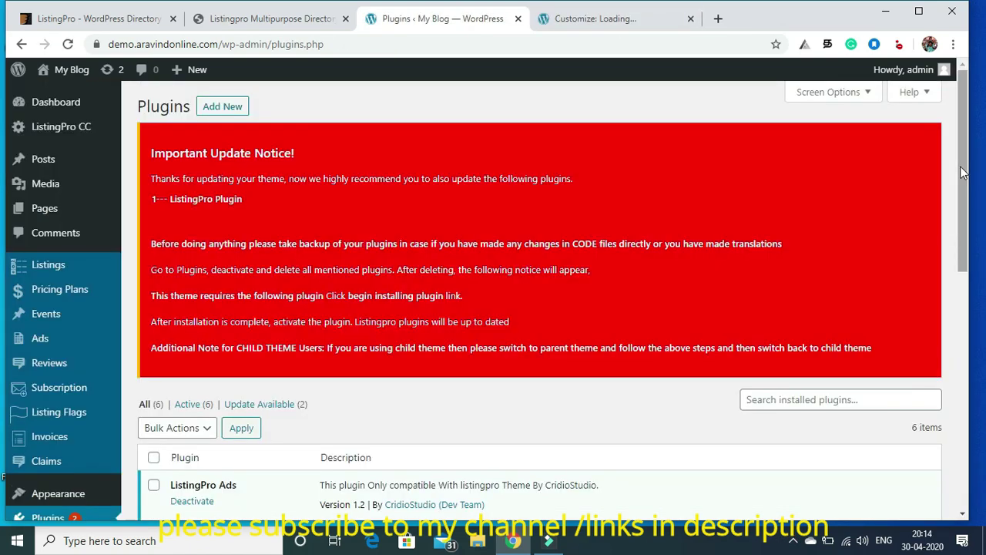
Scroll through the installed plugins list and head to Dashboard > Home
scroll(983, 303, "down", 4)
scroll(982, 302, "down", 1)
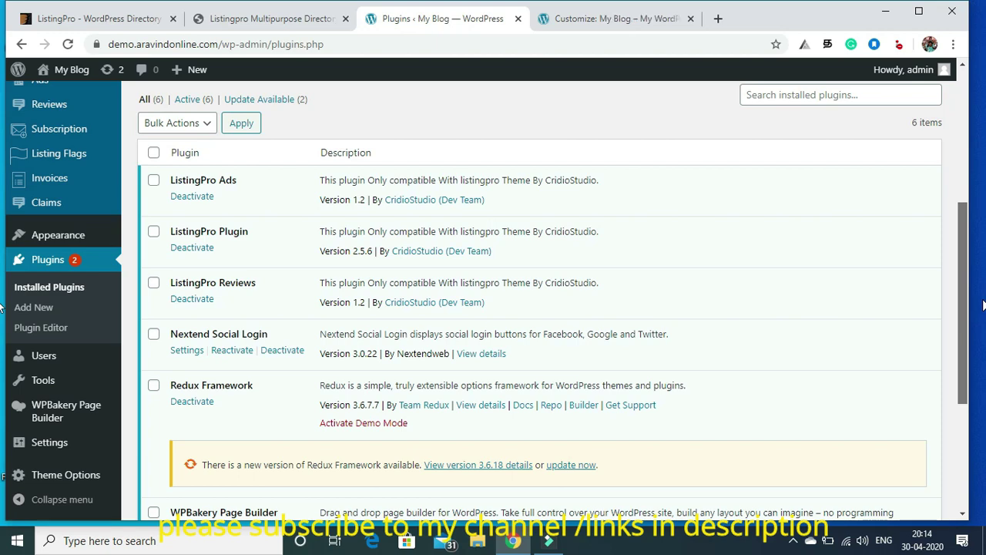
scroll(982, 305, "down", 3)
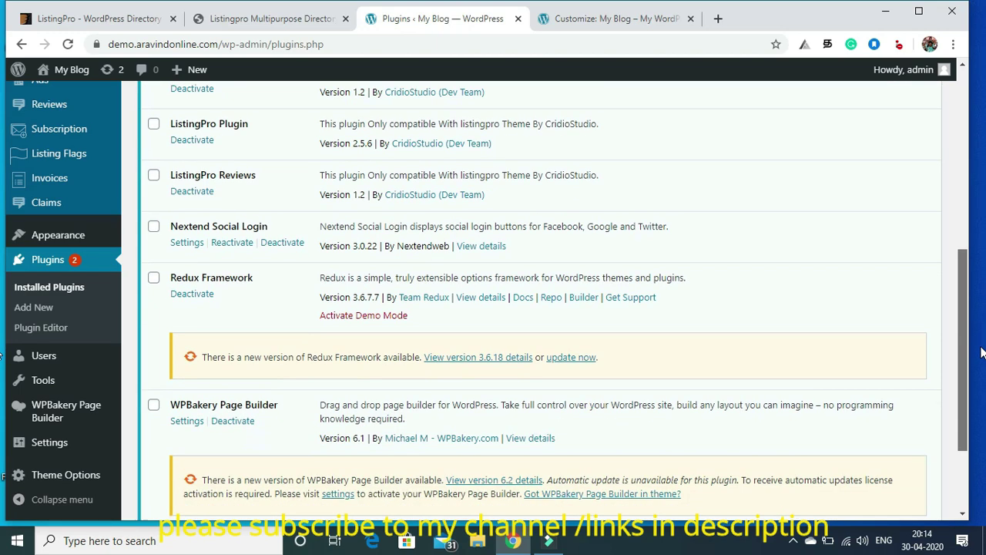
scroll(957, 313, "up", 4)
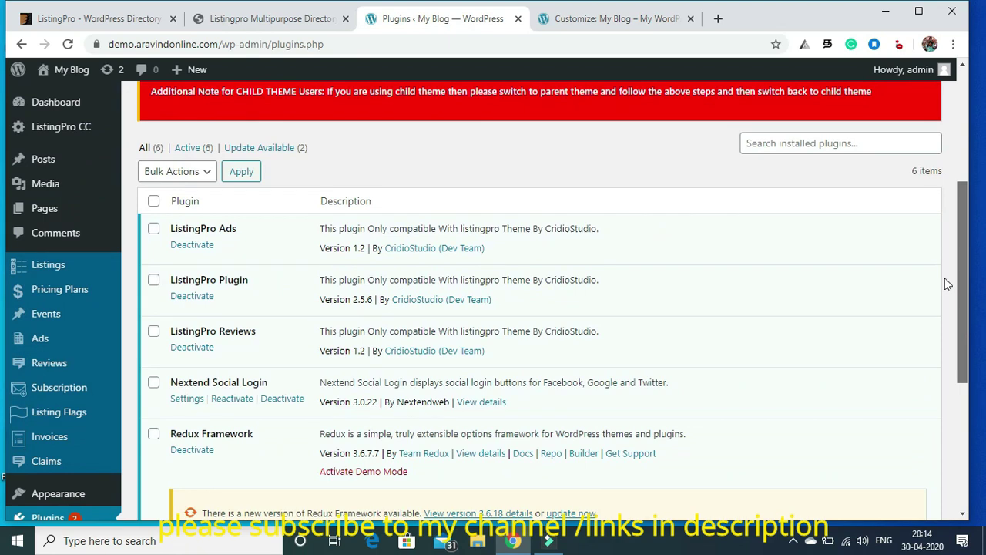
mouse_move(52, 108)
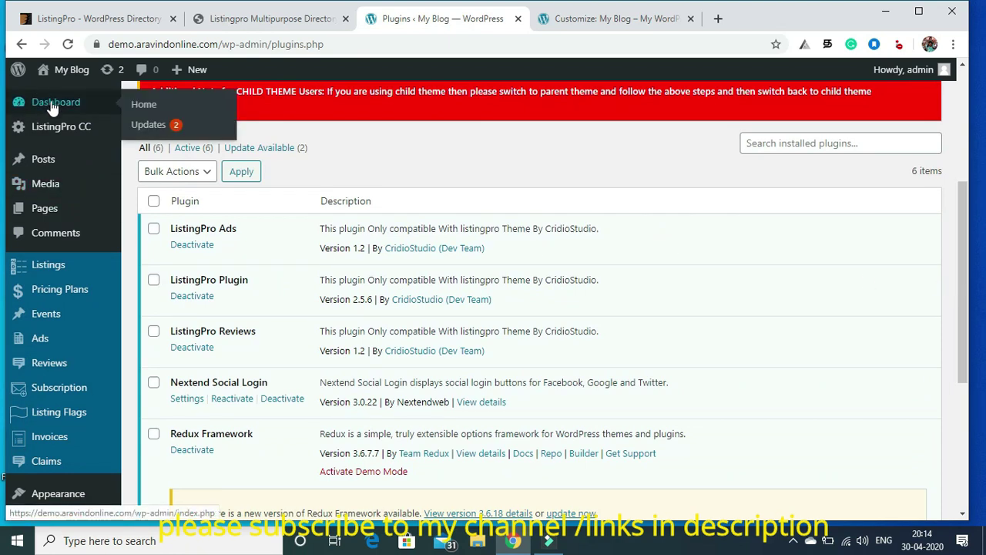
mouse_move(43, 213)
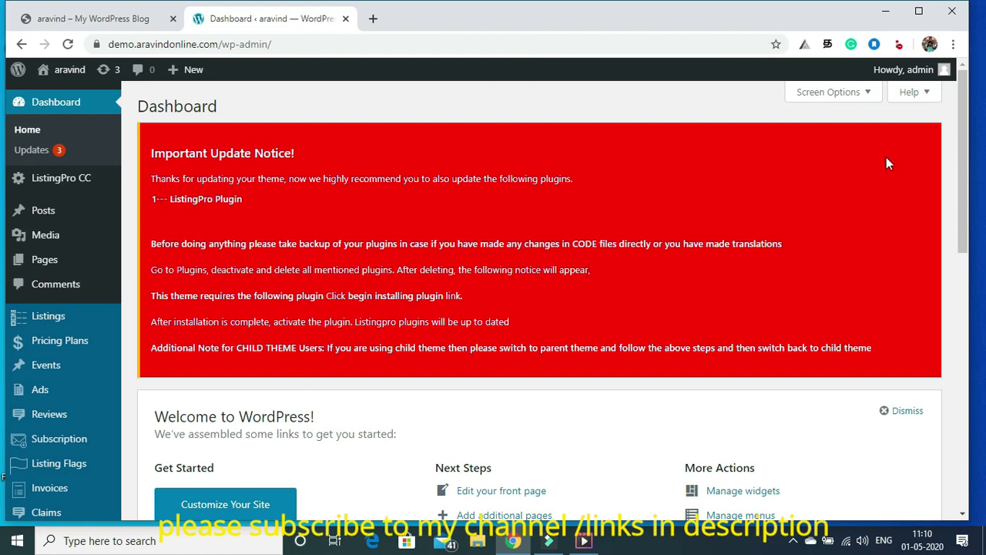
left_click_drag(962, 147, 982, 268)
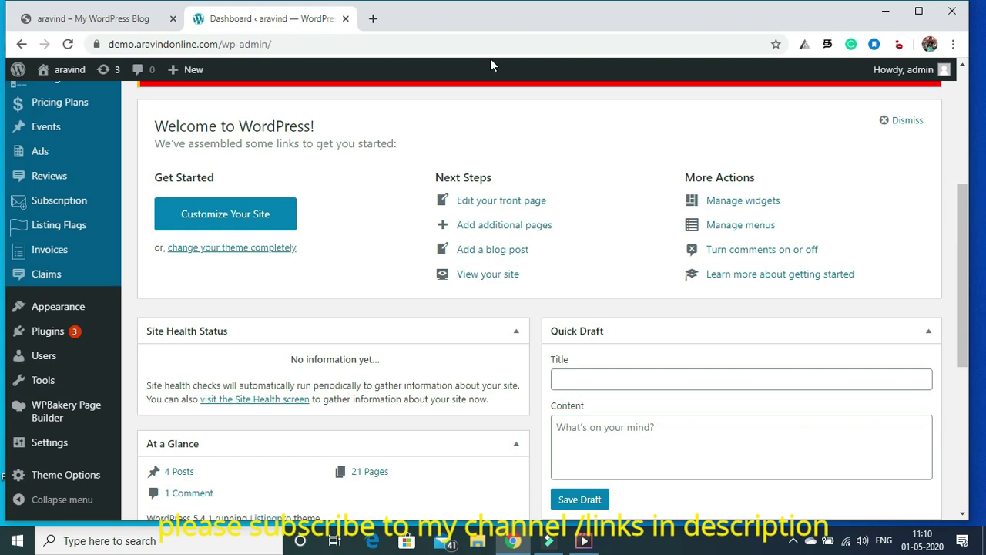
left_click(87, 19)
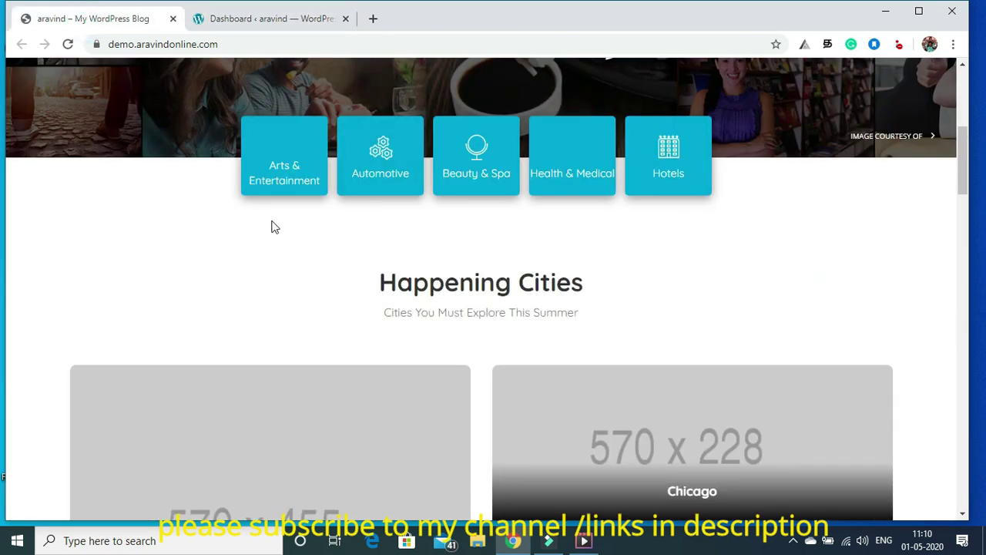
left_click_drag(962, 172, 940, 98)
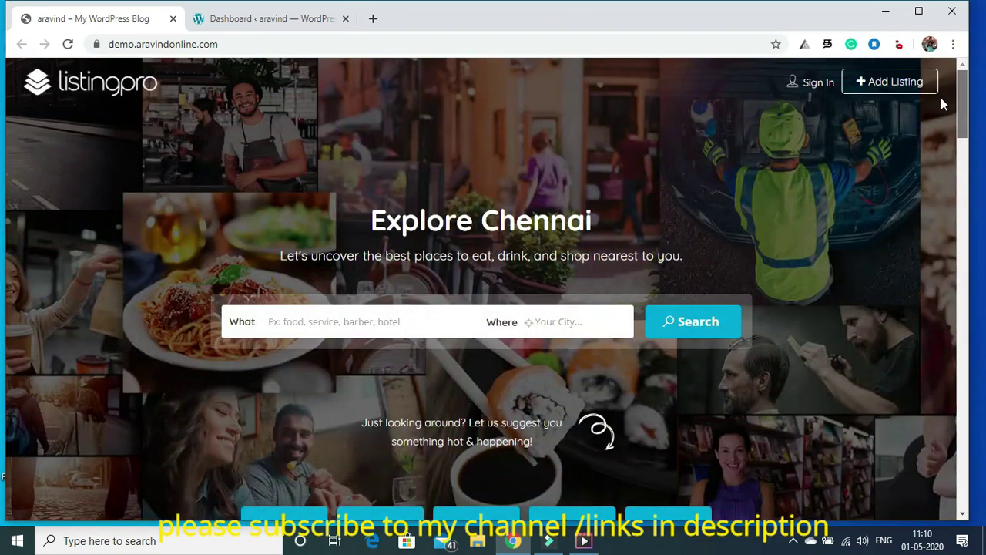
left_click(265, 22)
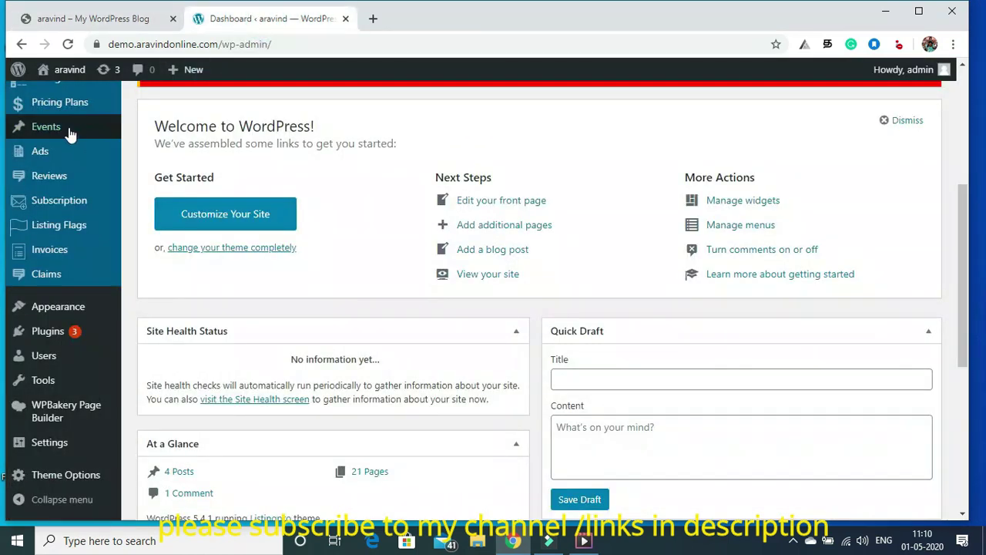
scroll(952, 238, "up", 3)
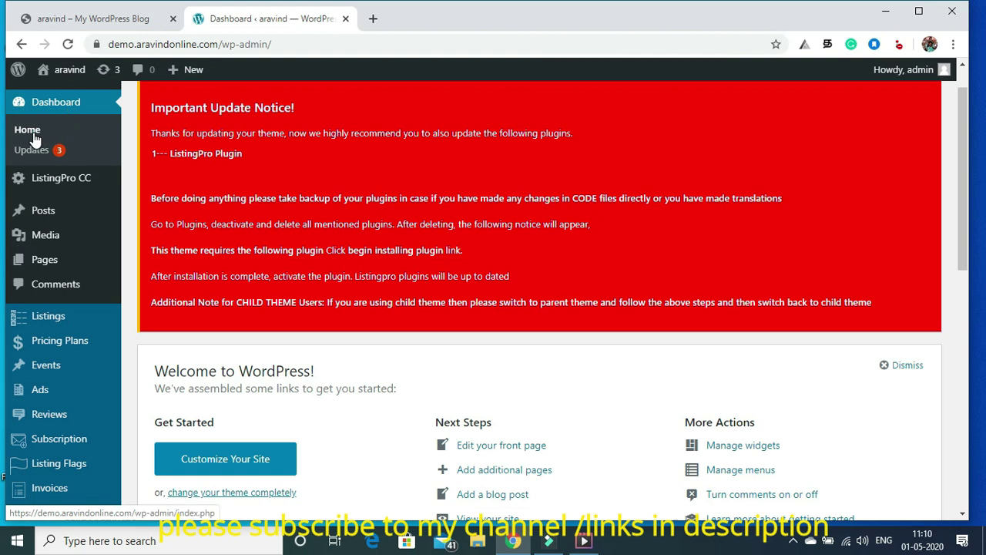
left_click(34, 138)
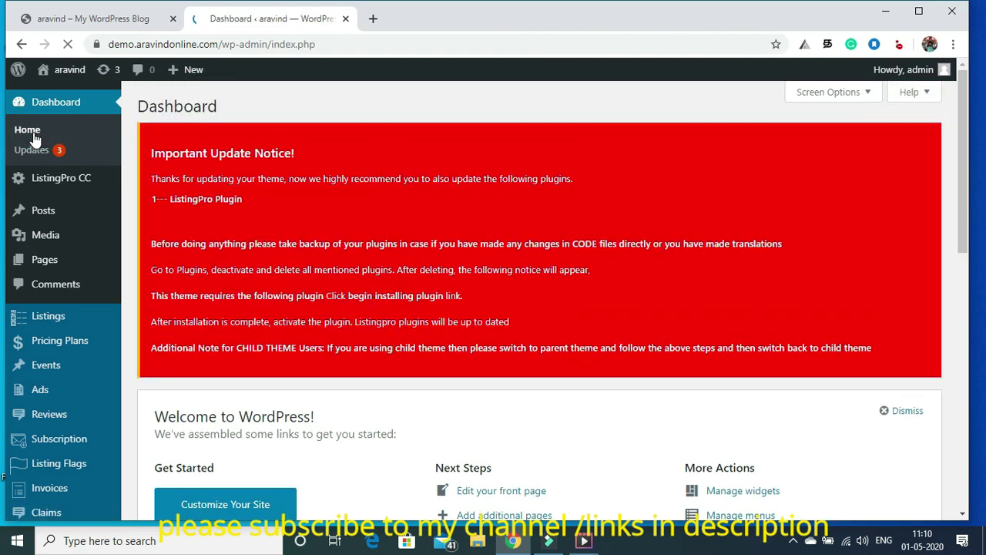
mouse_move(962, 174)
left_mouse_down()
mouse_move(972, 252)
mouse_move(967, 187)
left_mouse_up()
mouse_move(45, 187)
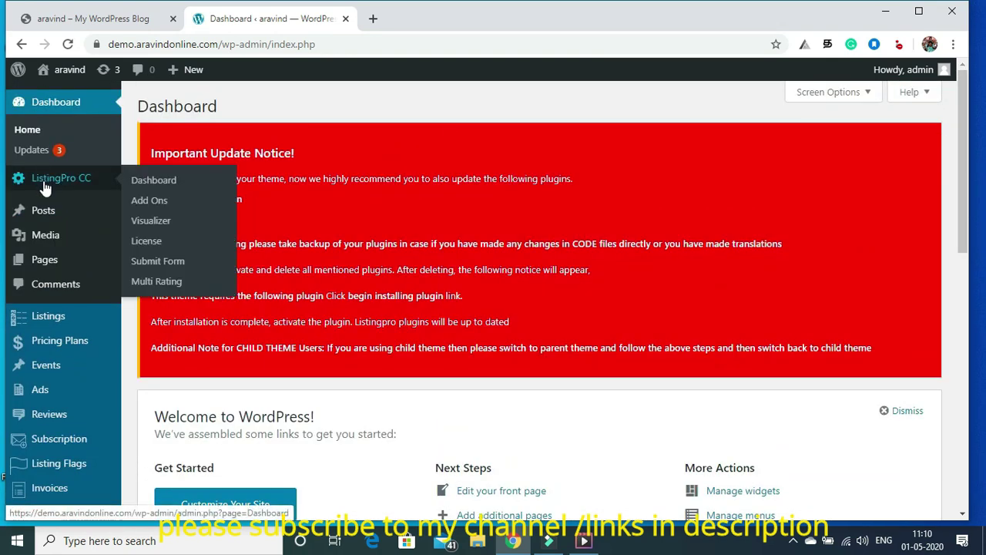
Review the Command Center dashboard stats (1 user, 10 listings, 3 ads), then open Add-ons
left_click(155, 189)
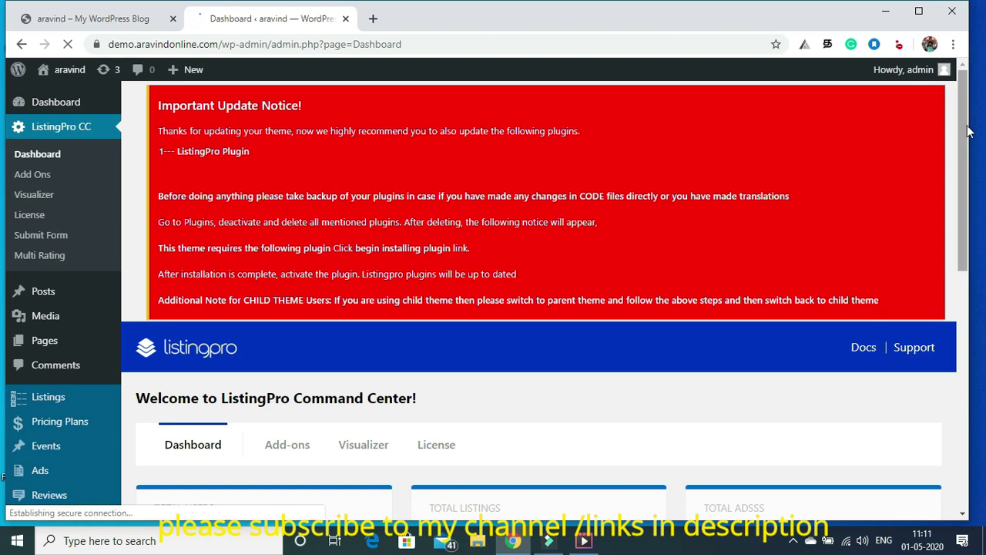
left_click_drag(963, 138, 984, 393)
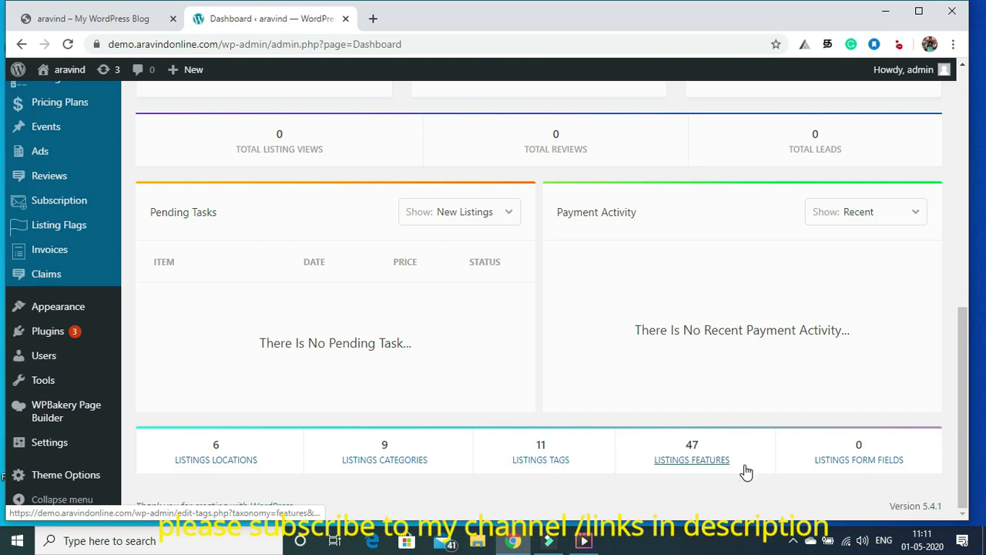
left_click_drag(963, 396, 950, 288)
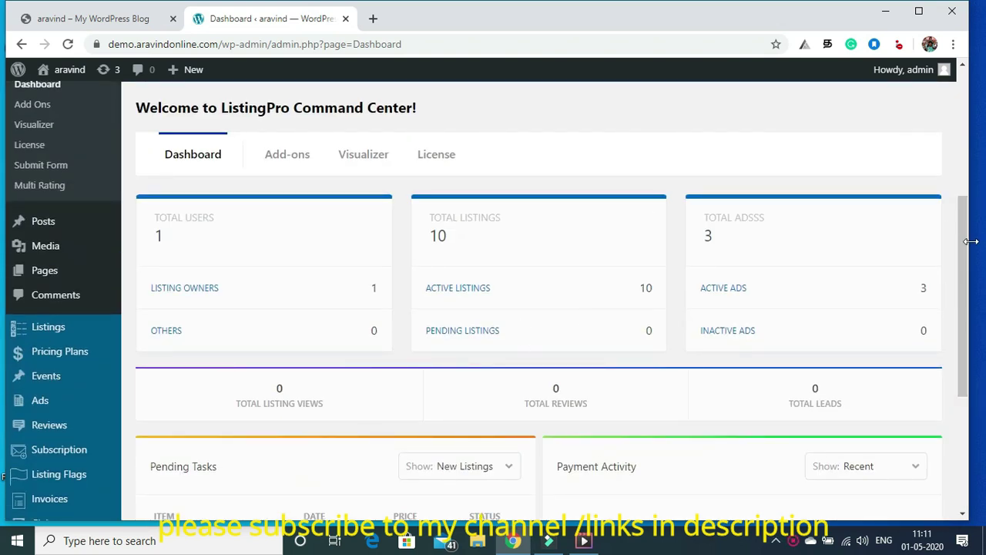
left_click_drag(962, 247, 935, 211)
left_click(283, 256)
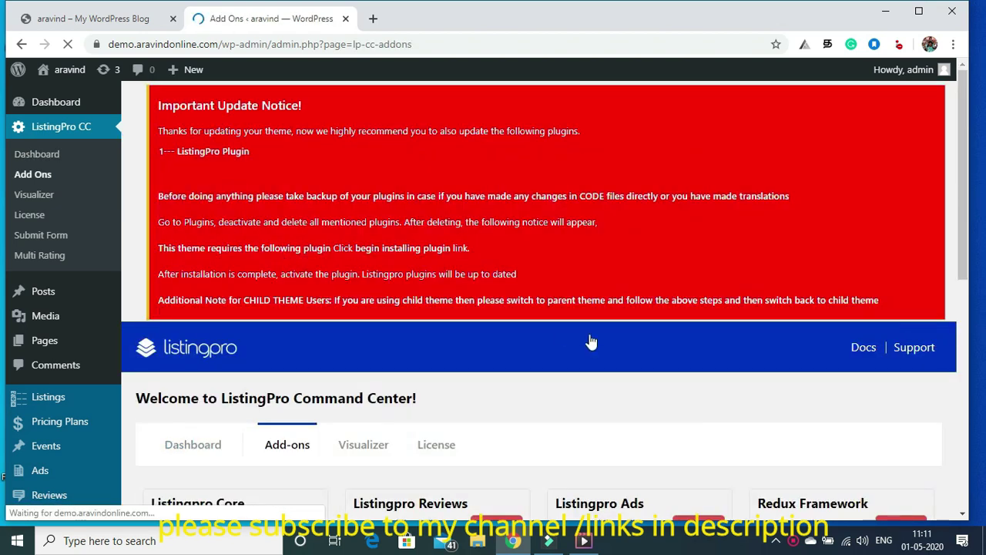
Go to the ListingPro Visualizer features page in the Command Center
left_click_drag(965, 117, 984, 282)
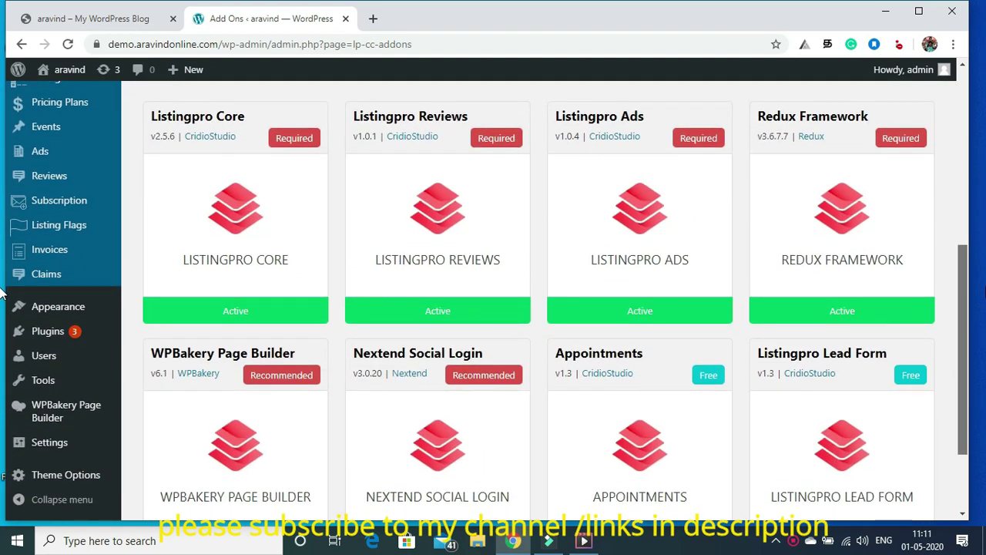
mouse_move(623, 217)
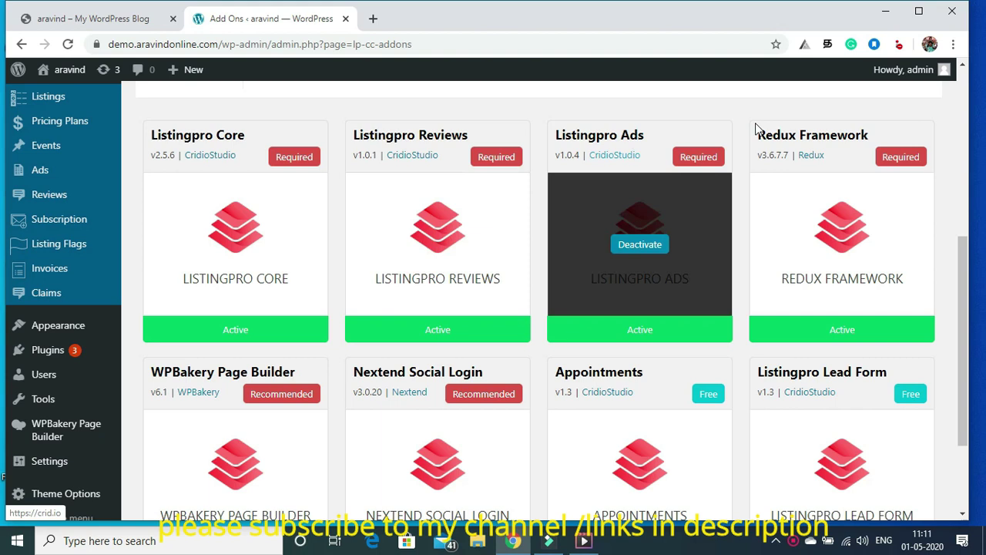
scroll(972, 264, "down", 2)
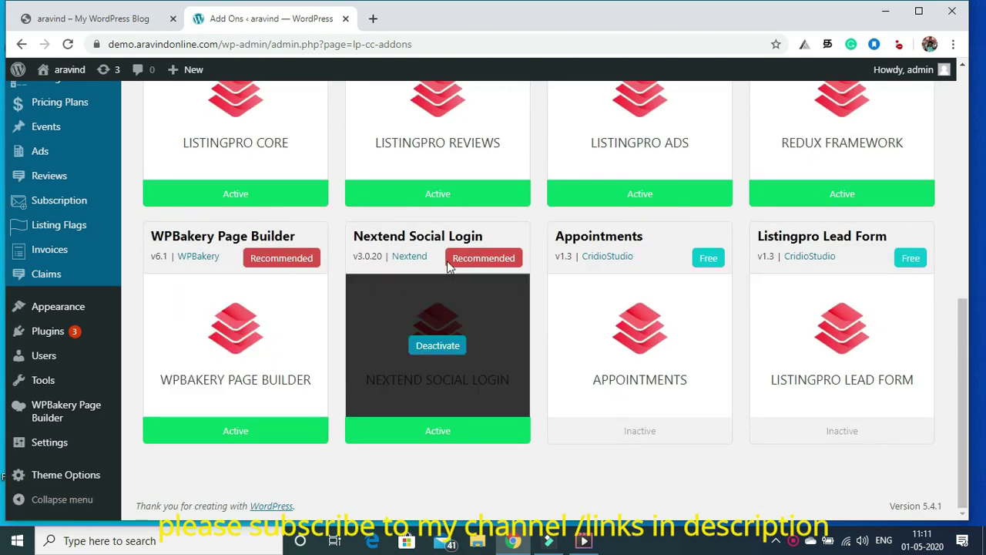
left_click_drag(965, 350, 952, 148)
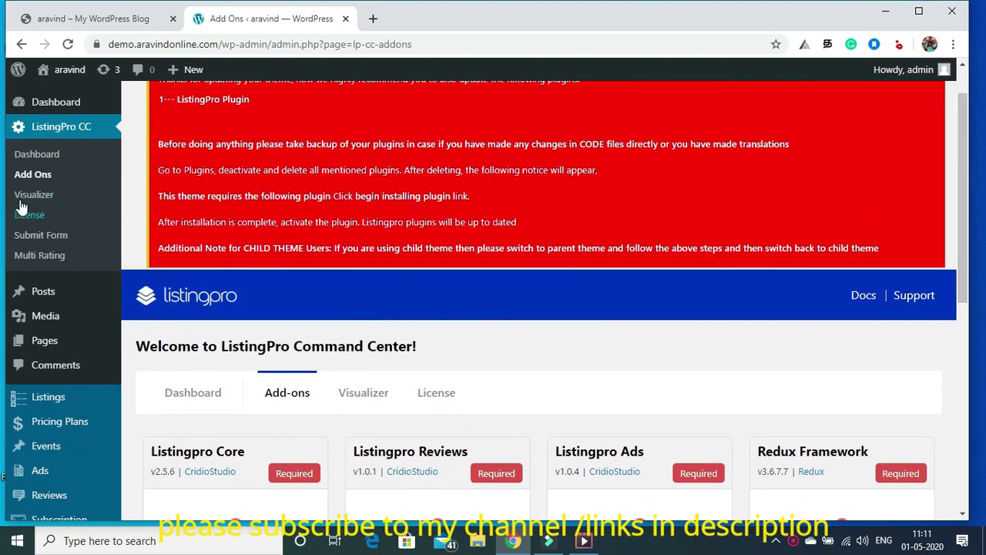
left_click(30, 235)
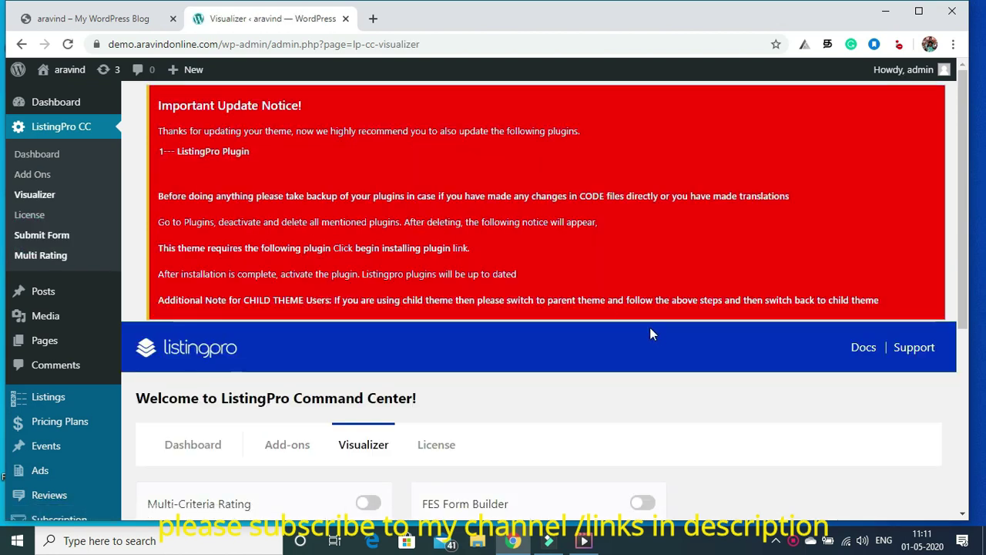
Switch on Multi-Criteria Rating and open its settings page
scroll(963, 202, "down", 4)
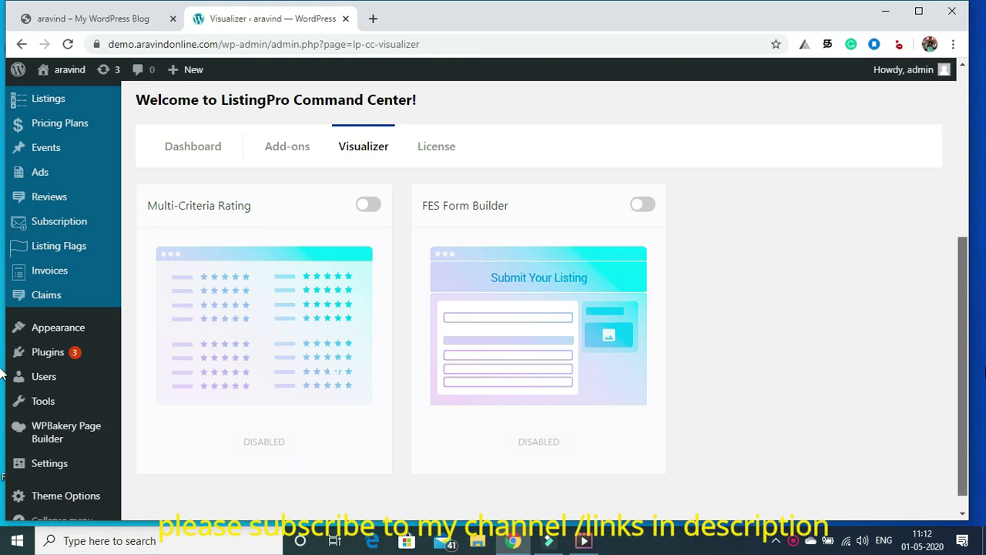
scroll(2, 376, "down", 1)
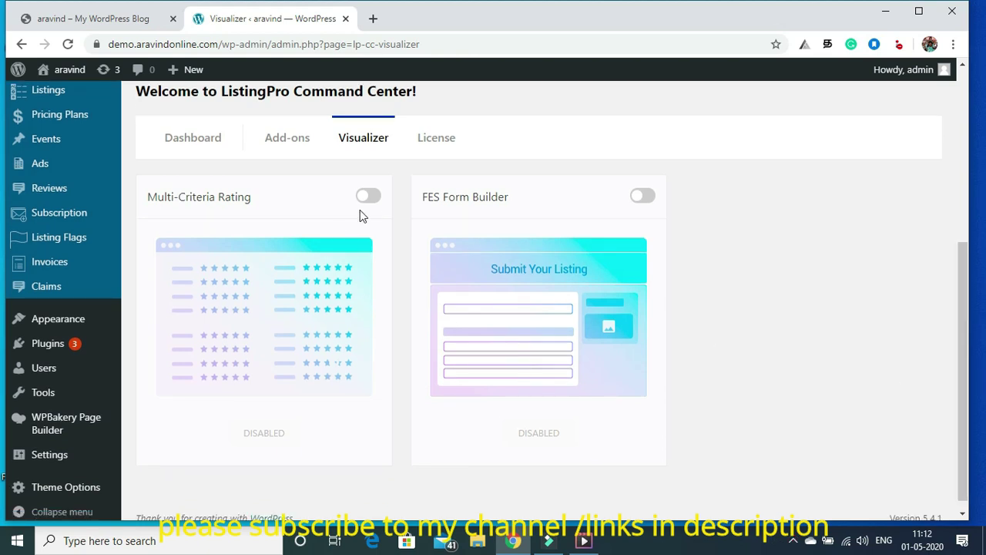
left_click(368, 197)
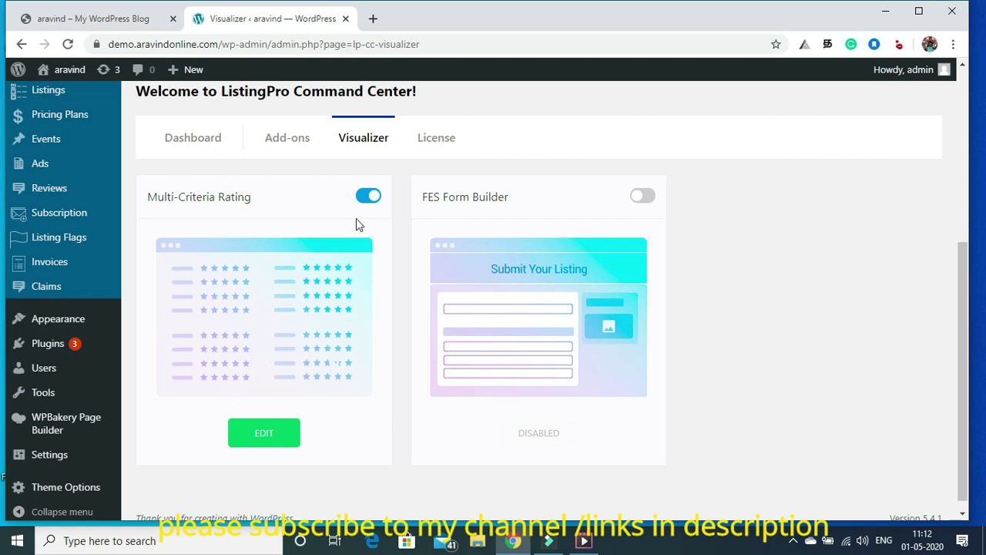
left_click(262, 434)
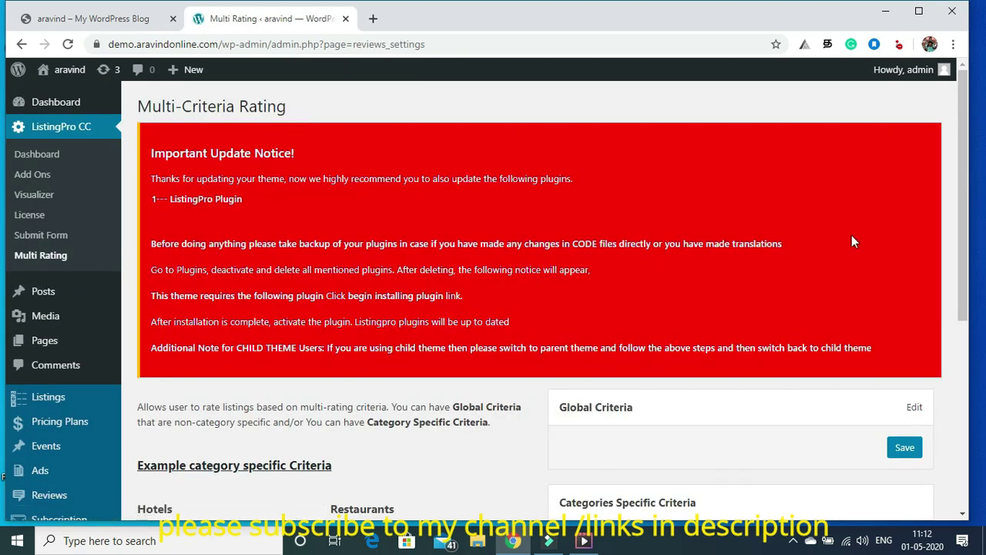
Scroll through the Multi-Criteria Rating page's Global Criteria and category-specific options
left_click_drag(963, 197, 963, 319)
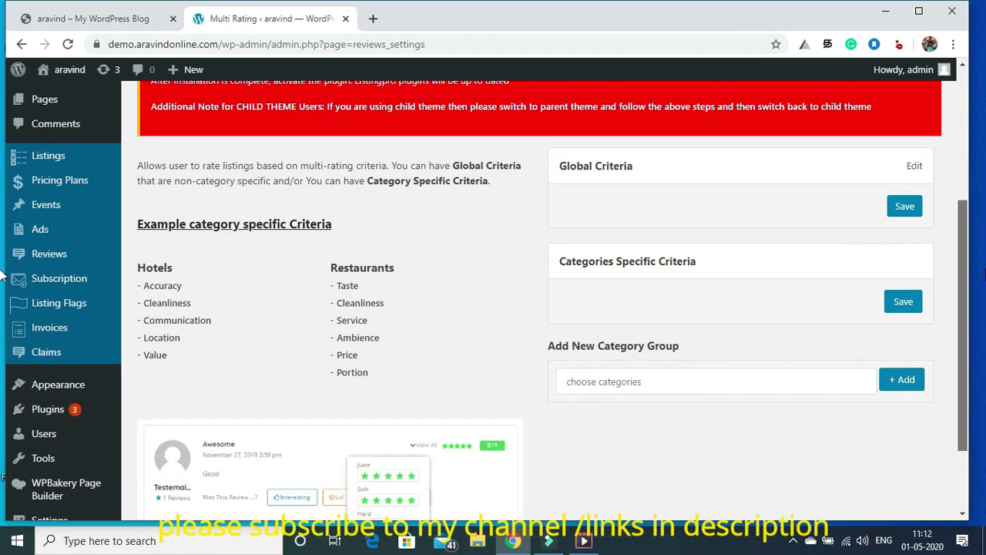
scroll(2, 276, "down", 1)
scroll(2, 312, "down", 1)
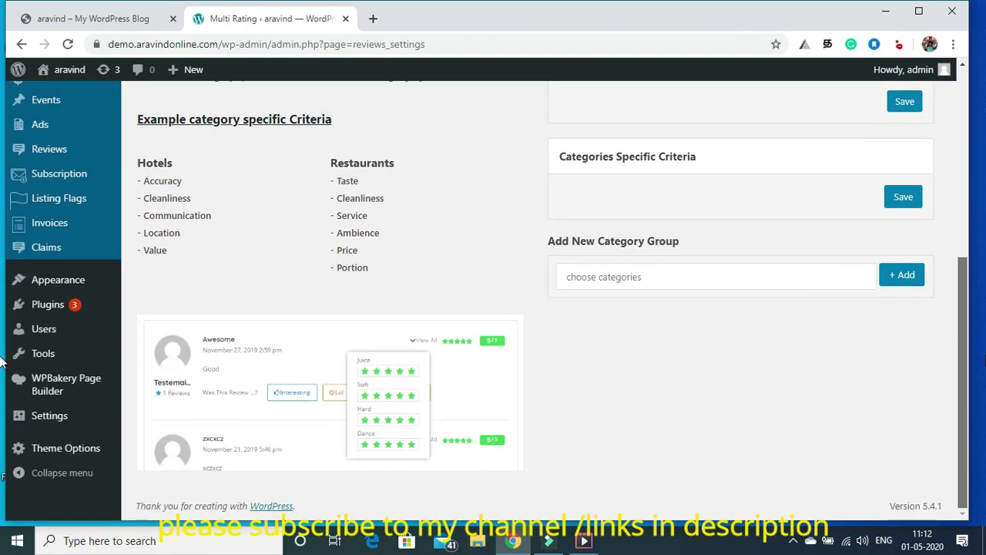
scroll(1, 218, "up", 3)
scroll(1, 218, "down", 1)
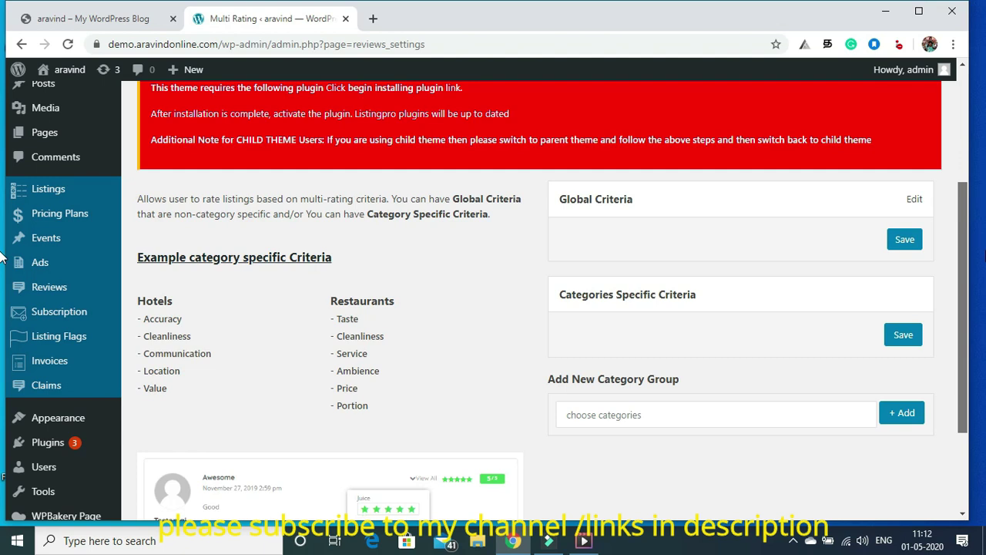
scroll(1, 259, "down", 1)
scroll(2, 258, "up", 3)
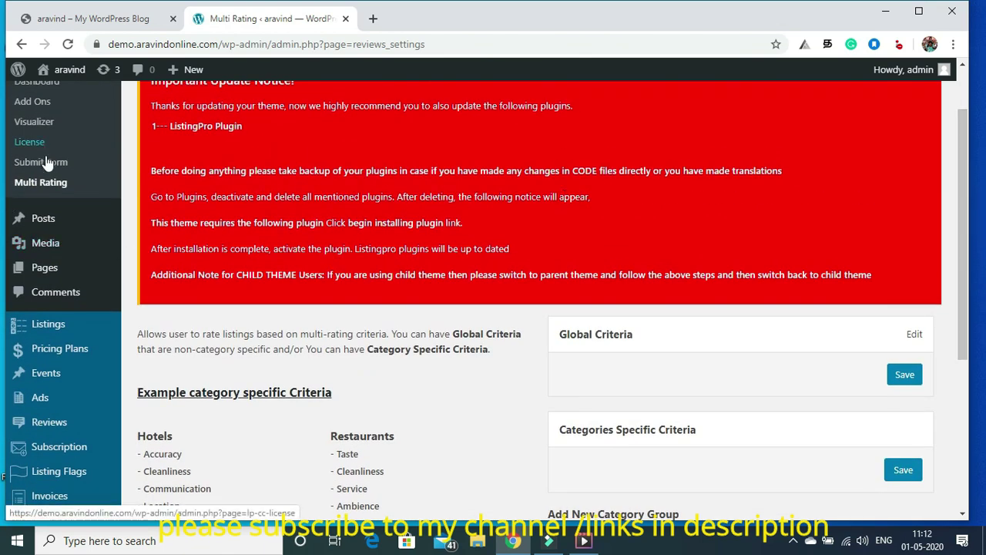
Show All Posts and scroll the table of 4 published posts
mouse_move(46, 228)
left_click(153, 231)
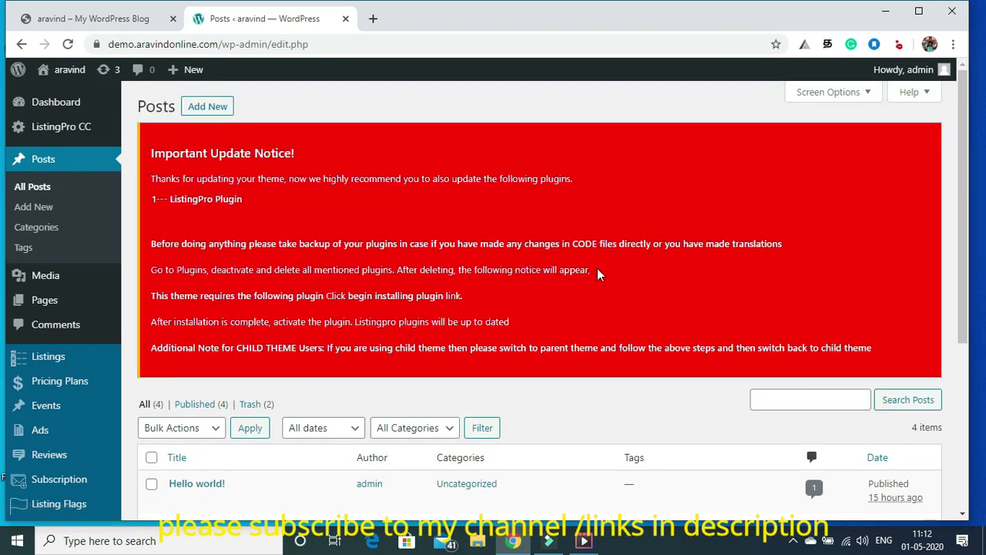
left_click_drag(962, 144, 968, 307)
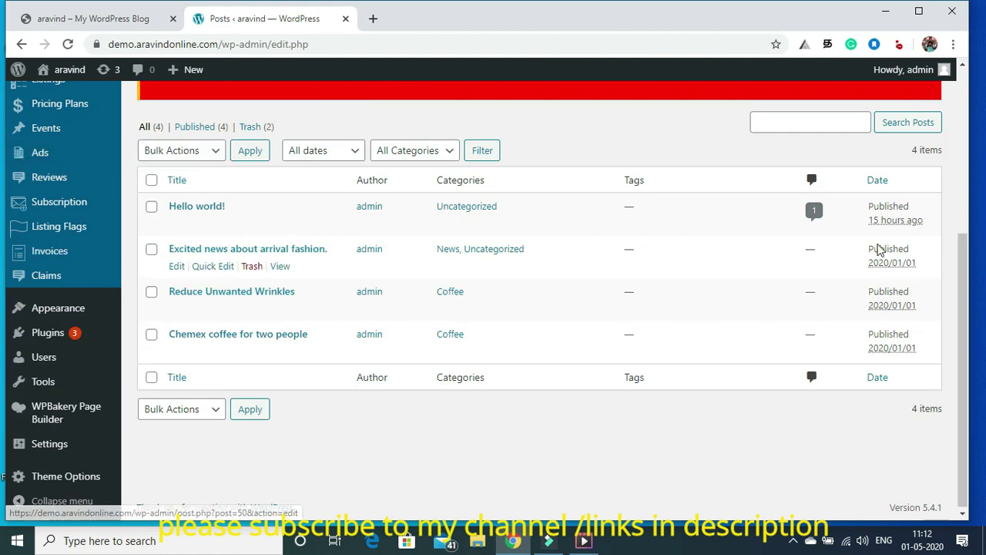
left_click_drag(968, 310, 964, 185)
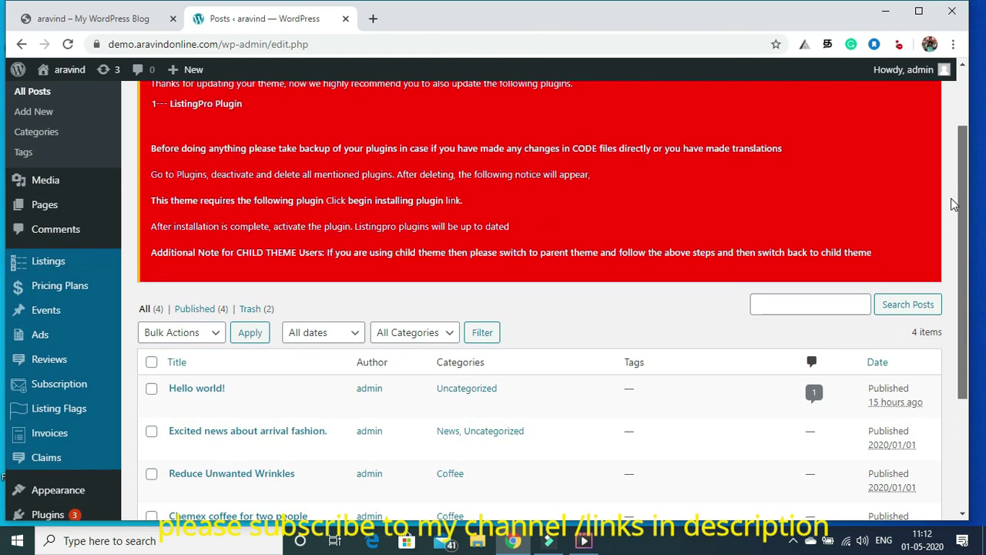
Show Listings and scroll through the 10 published listings, like Arizona Luxury Art Club
mouse_move(58, 273)
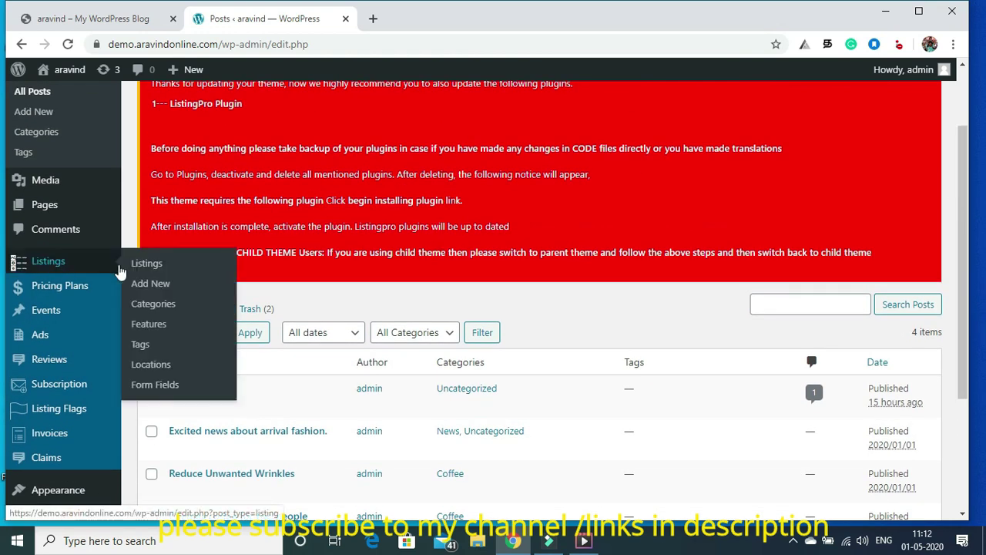
left_click(146, 266)
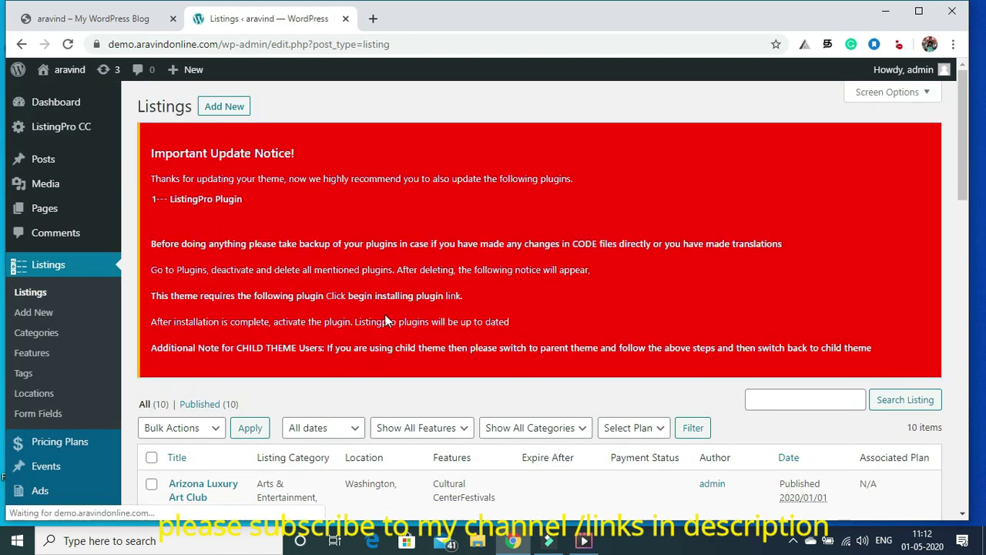
left_click_drag(961, 159, 972, 256)
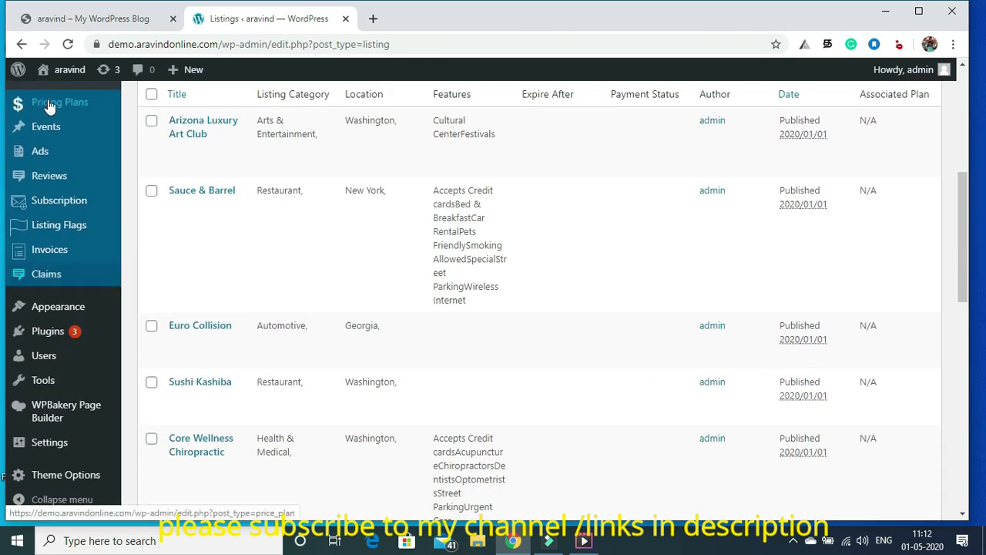
mouse_move(49, 106)
mouse_move(45, 131)
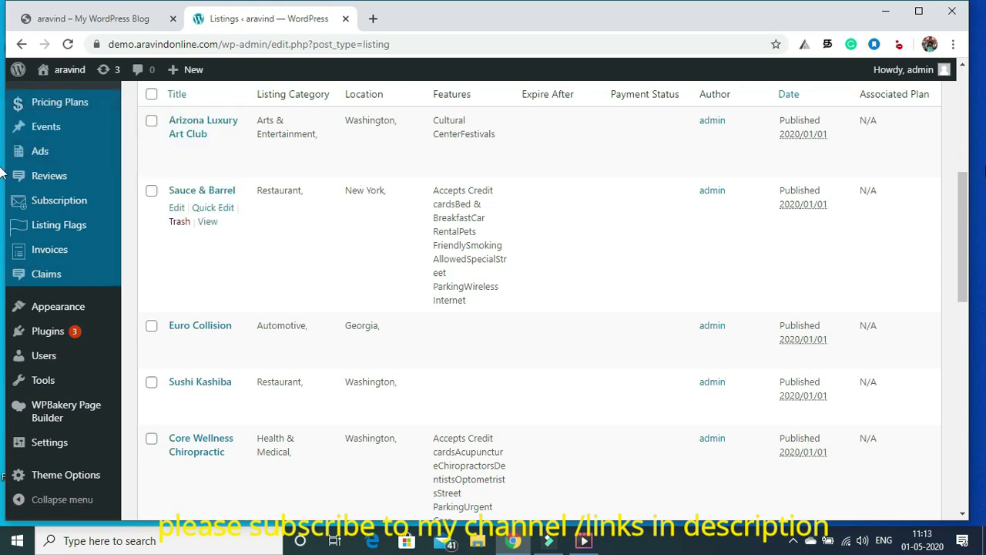
scroll(962, 202, "up", 2)
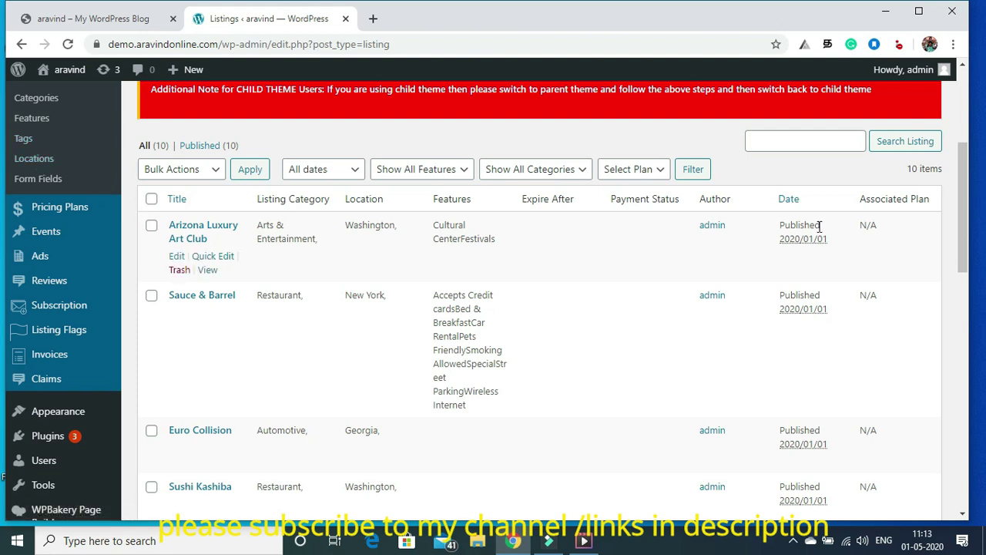
scroll(954, 157, "up", 3)
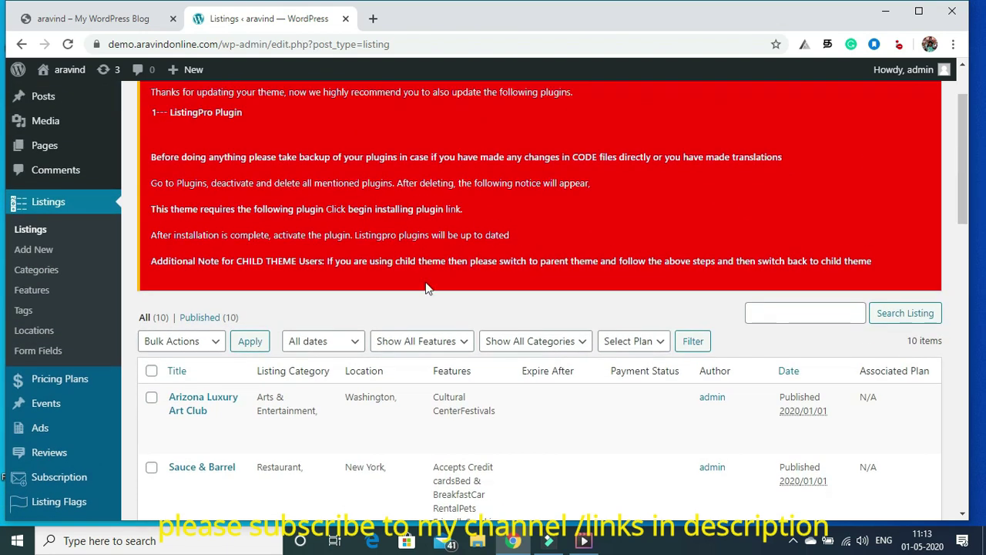
Show the Listings > Locations page and scroll the locations
left_click(30, 332)
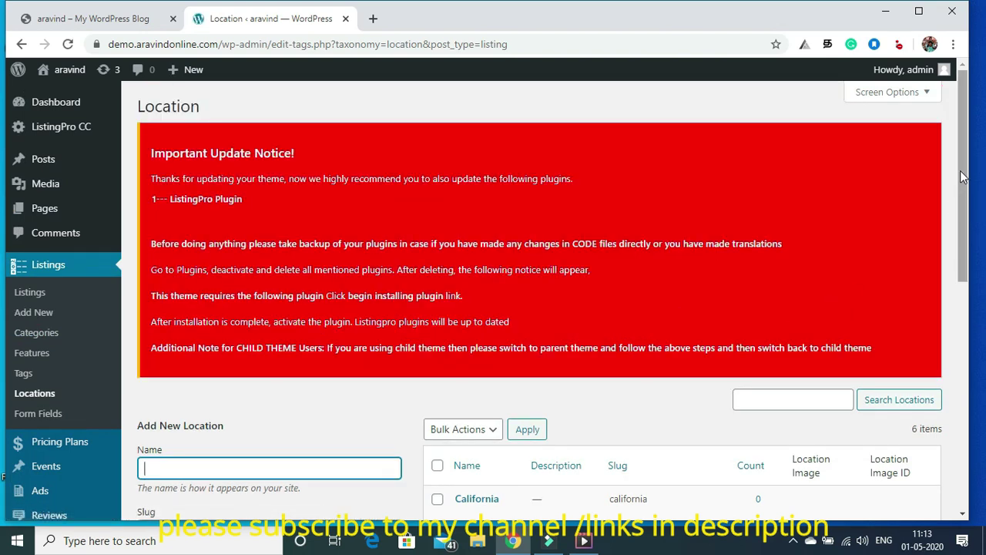
left_click_drag(959, 181, 980, 244)
scroll(847, 231, "down", 2)
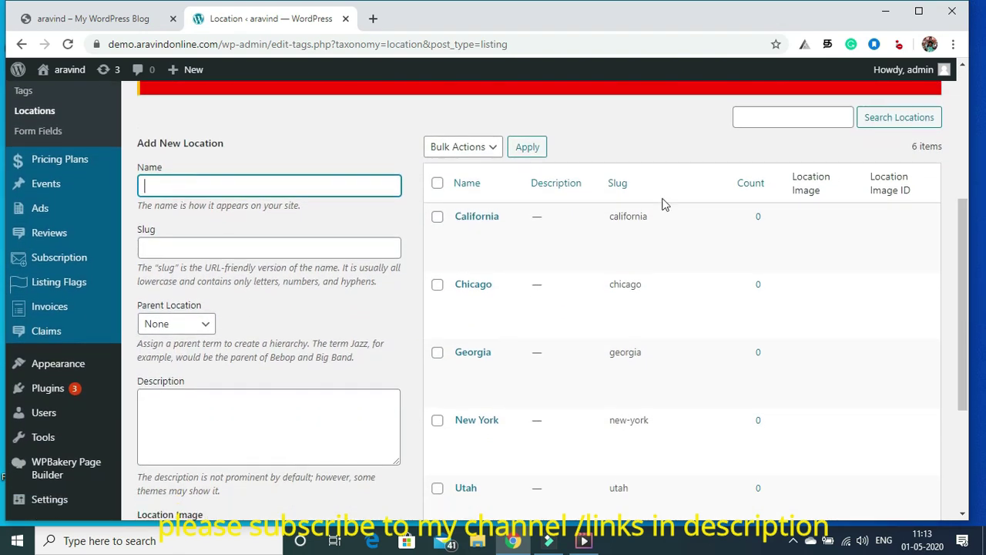
Check the live homepage's Happening Cities tiles, which still show placeholder images
left_click(131, 21)
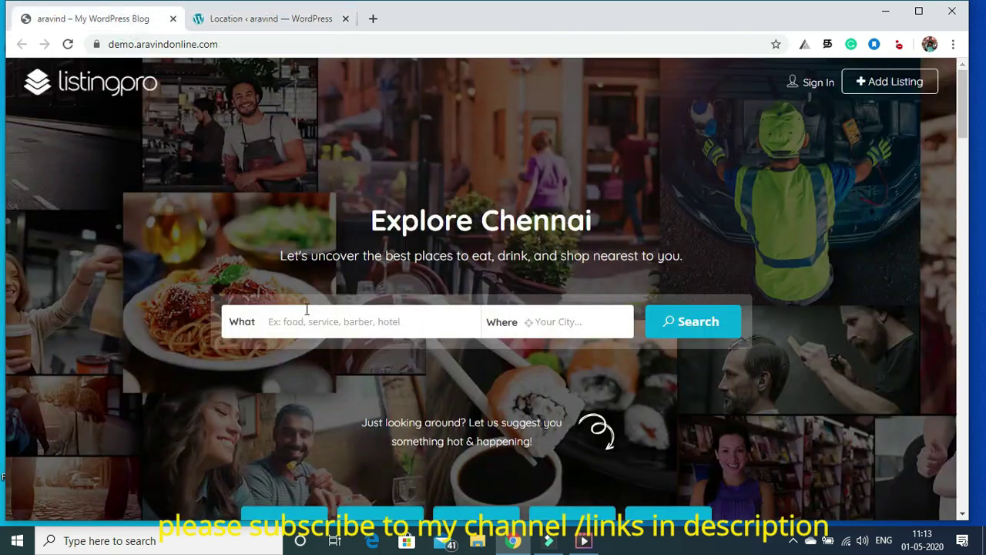
left_click_drag(961, 115, 981, 208)
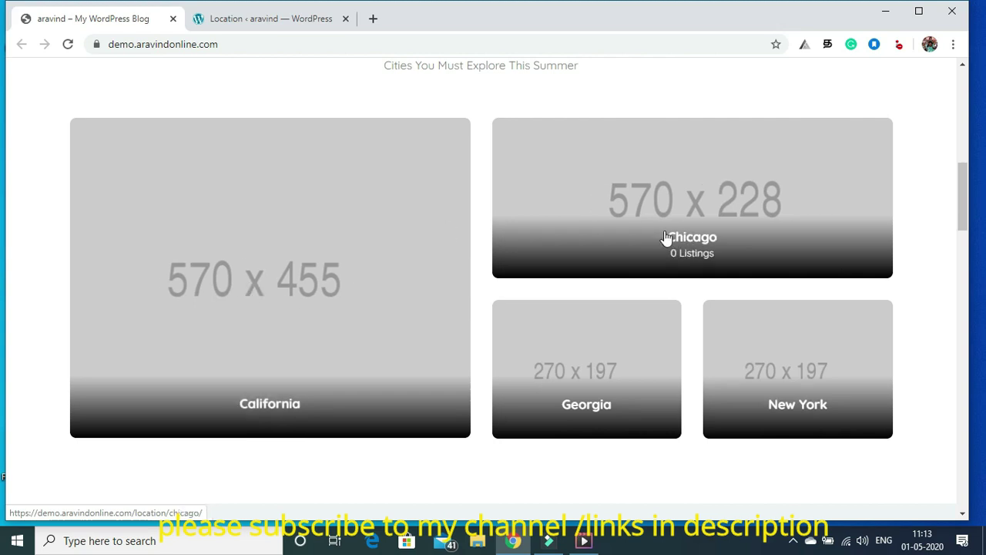
mouse_move(964, 212)
left_mouse_down()
mouse_move(964, 258)
mouse_move(967, 214)
left_mouse_up()
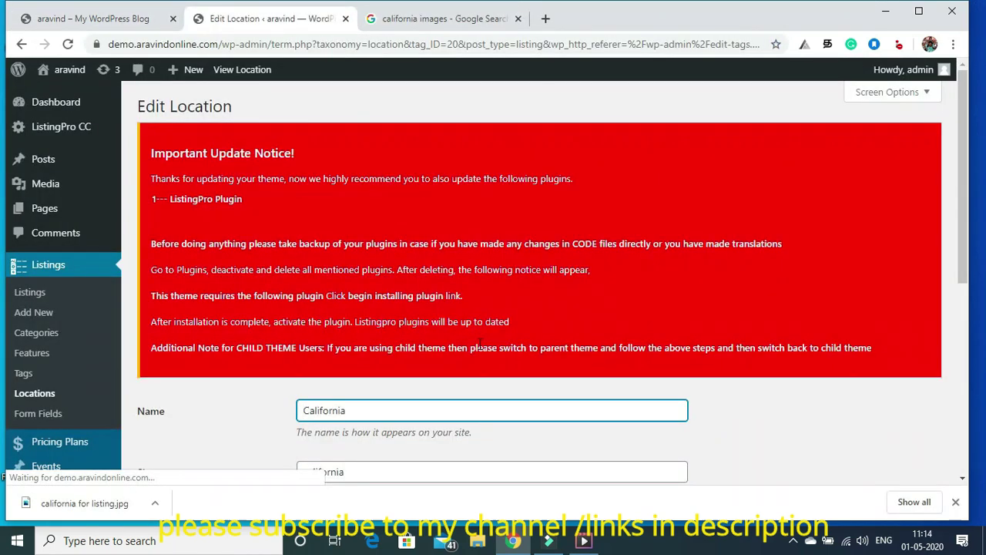
Upload california for listing.jpg from Downloads for the California location's image
scroll(462, 308, "down", 4)
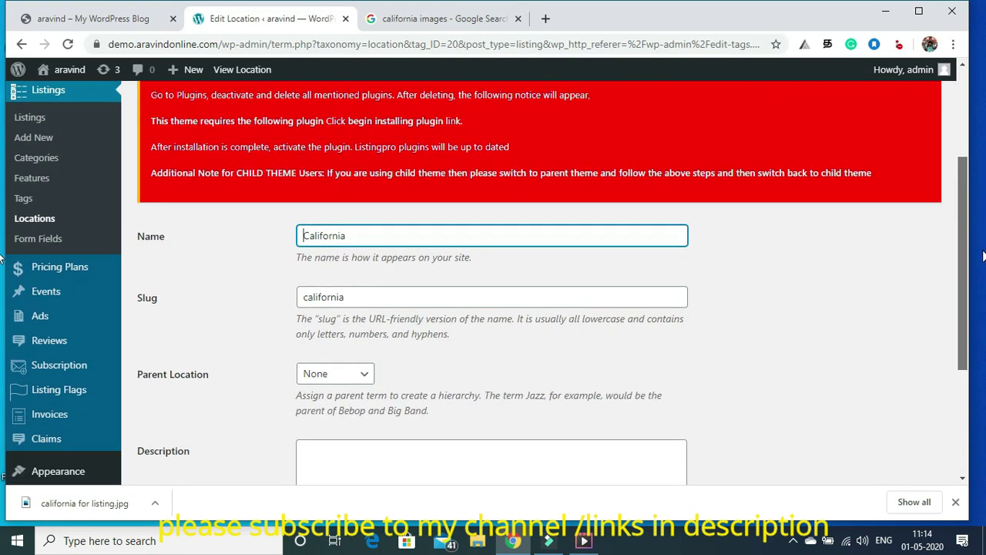
scroll(308, 339, "down", 2)
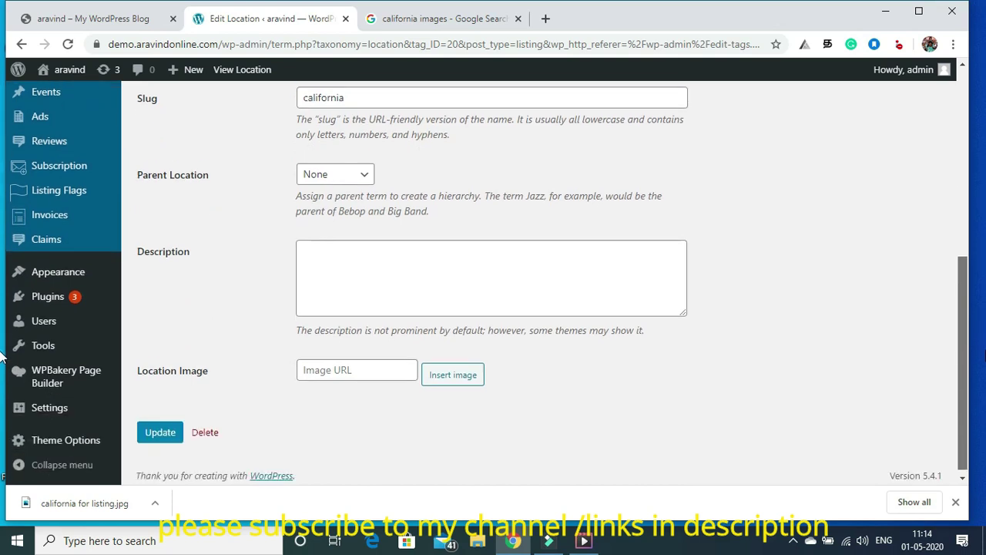
left_click(443, 374)
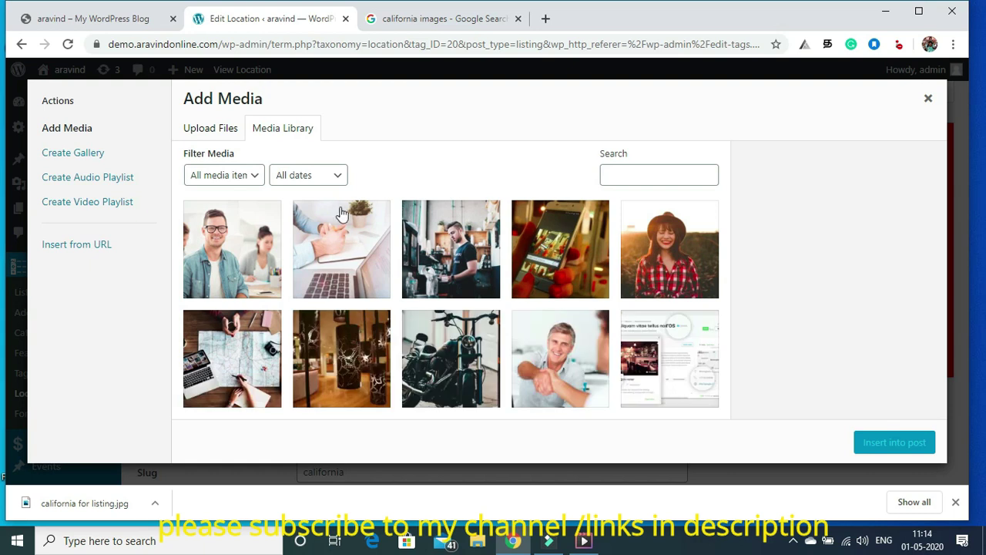
left_click(212, 134)
left_click(551, 302)
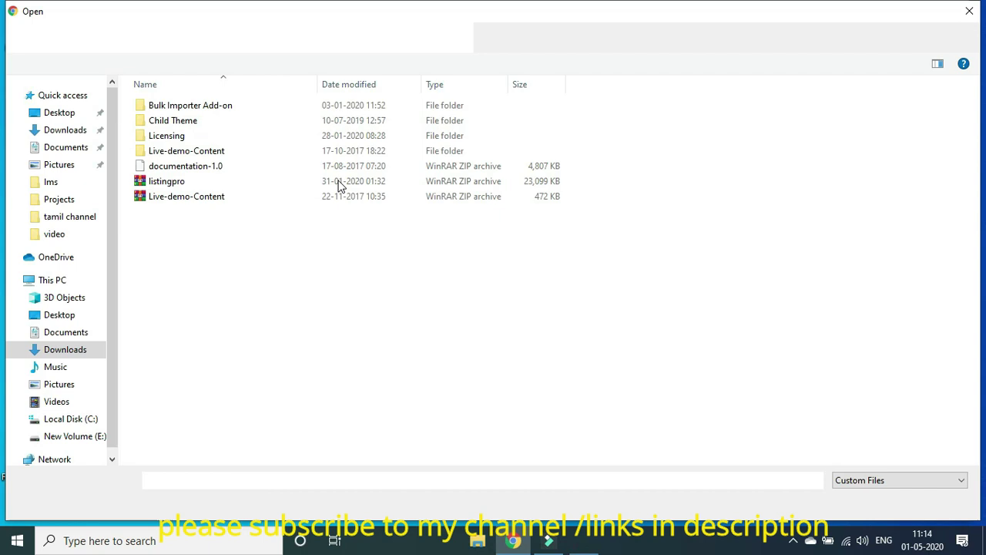
left_click(58, 130)
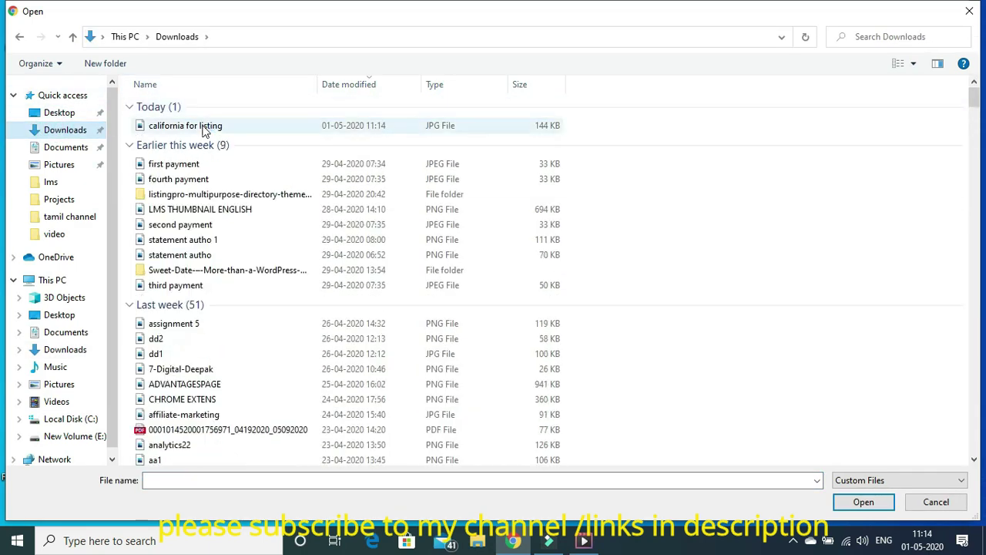
left_click(203, 128)
left_click(861, 501)
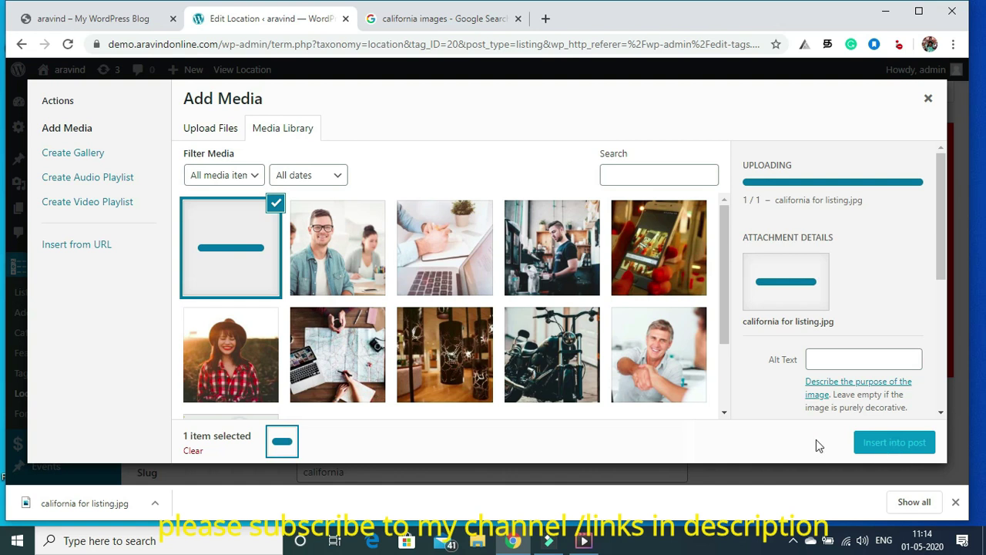
Insert the uploaded photo as California's location image and update the location
left_click(886, 445)
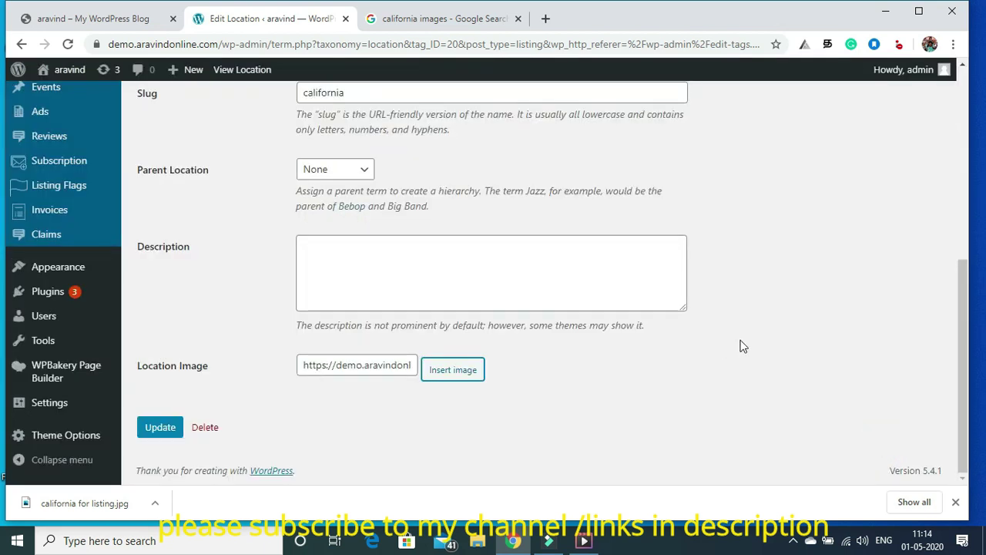
left_click_drag(969, 346, 973, 402)
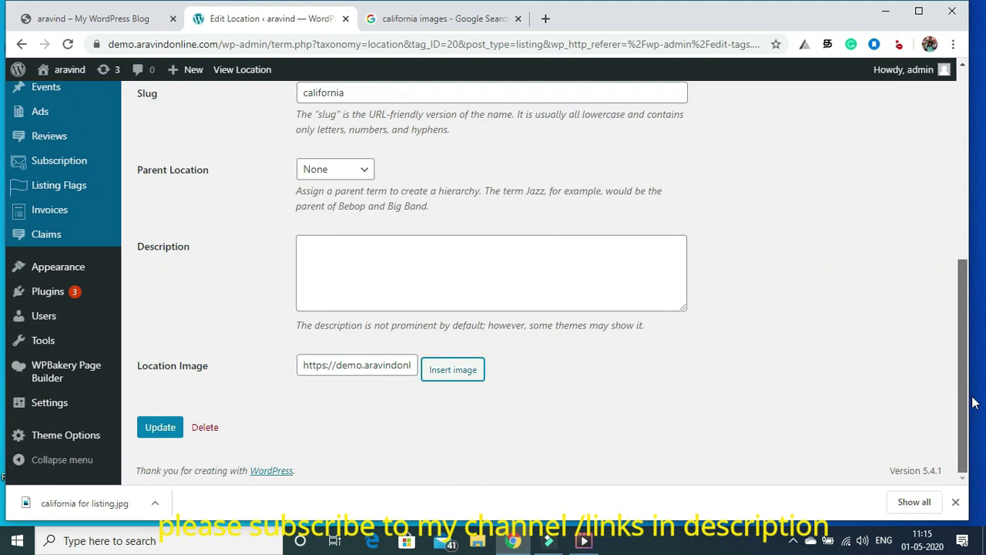
left_click(163, 428)
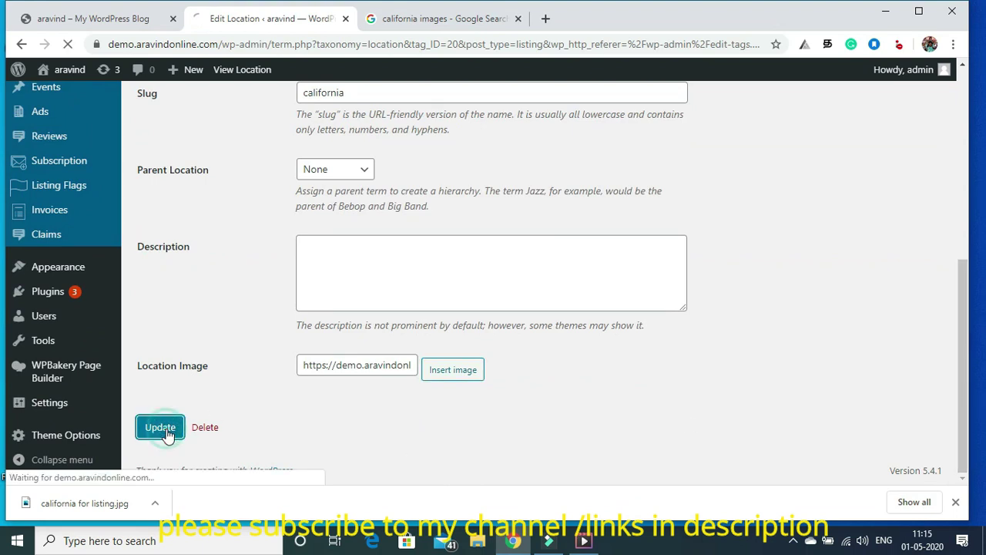
Reload the front page and confirm California's palm-tree photo in Happening Cities
left_click(91, 21)
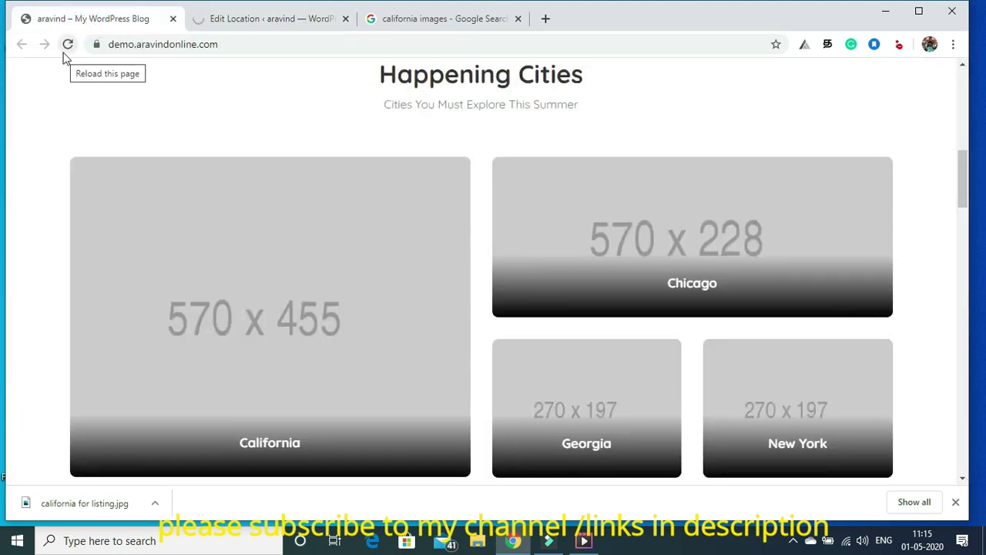
left_click(67, 45)
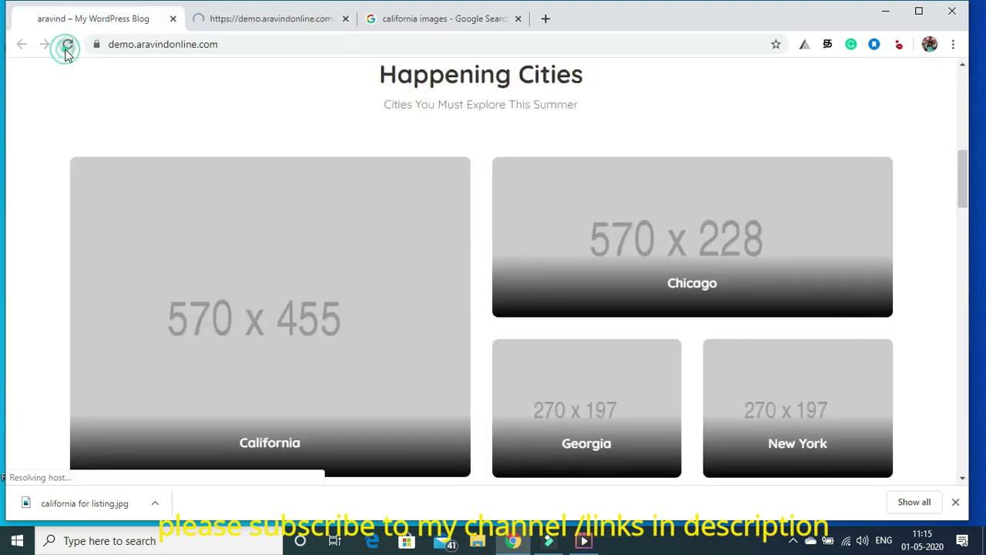
left_click(259, 20)
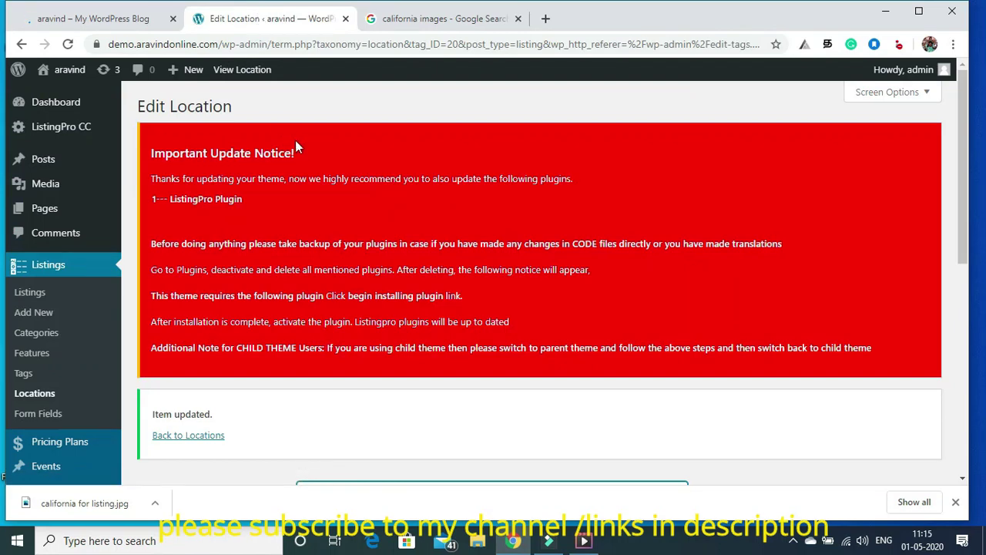
left_click(116, 20)
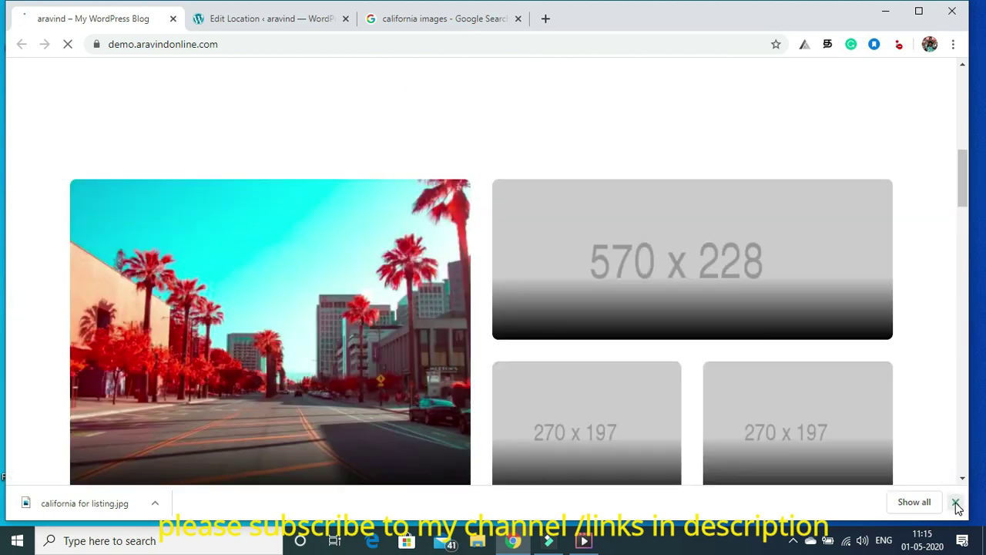
left_click(955, 502)
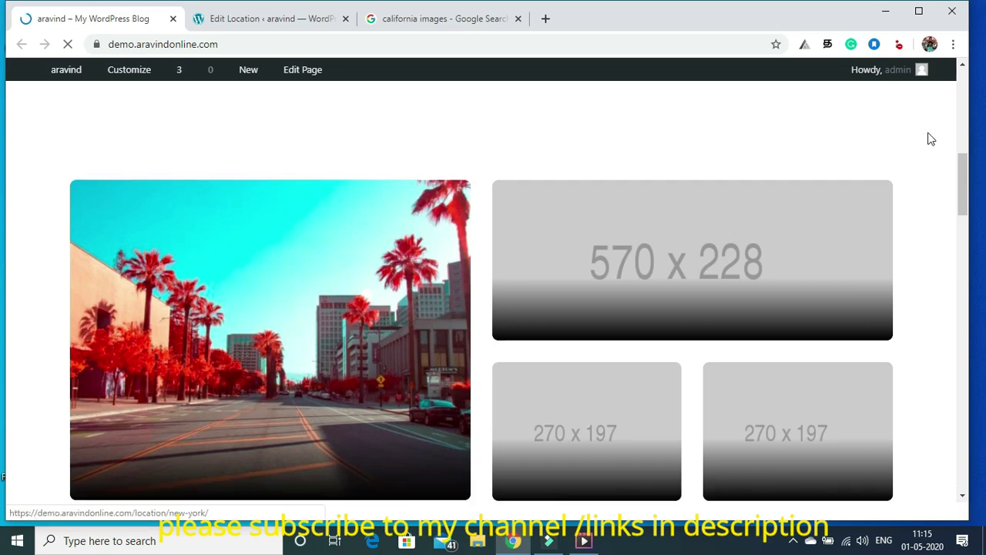
left_click(959, 152)
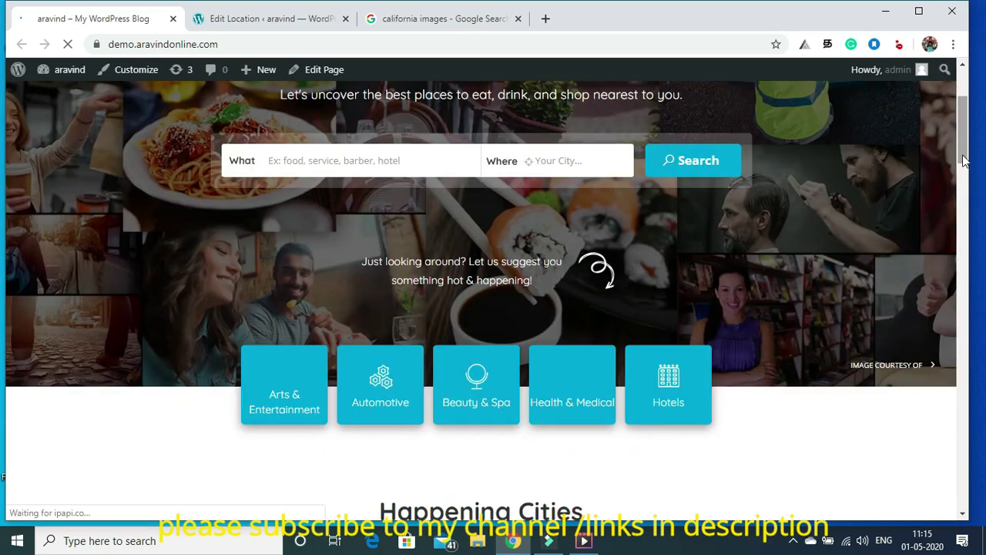
scroll(963, 129, "up", 1)
left_click_drag(963, 129, 967, 107)
Return from California's edit page to the Locations list and scroll to Chicago
left_click(251, 17)
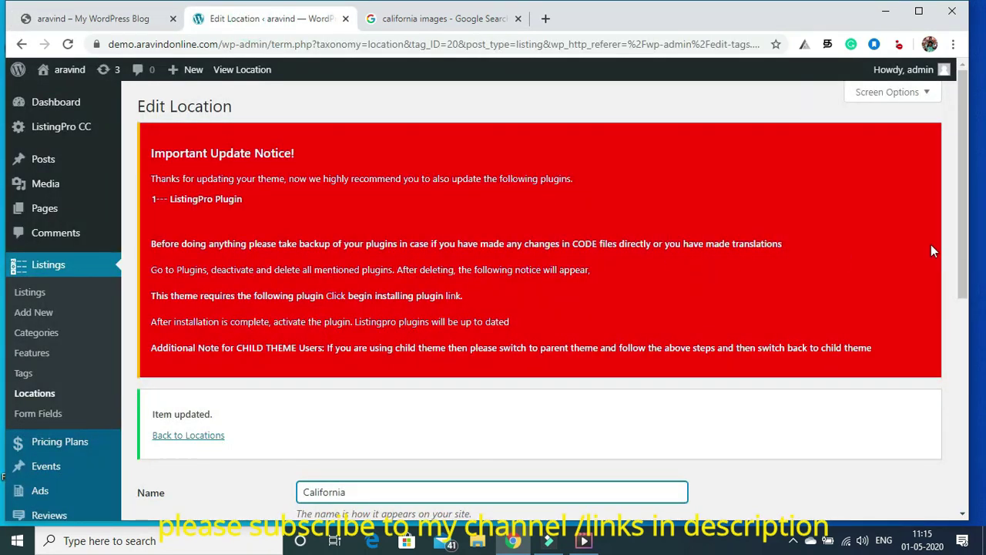
left_click_drag(965, 224, 978, 350)
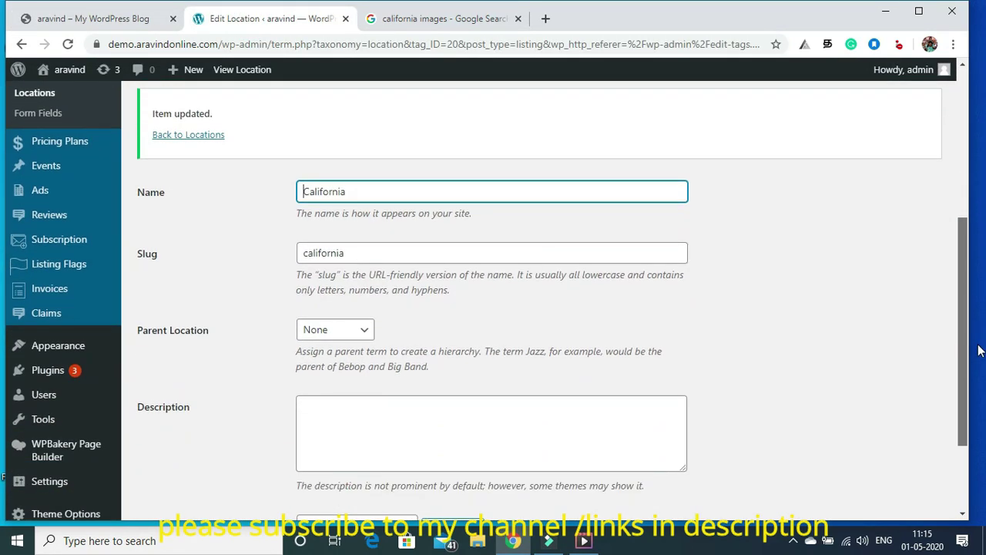
scroll(493, 308, "up", 2)
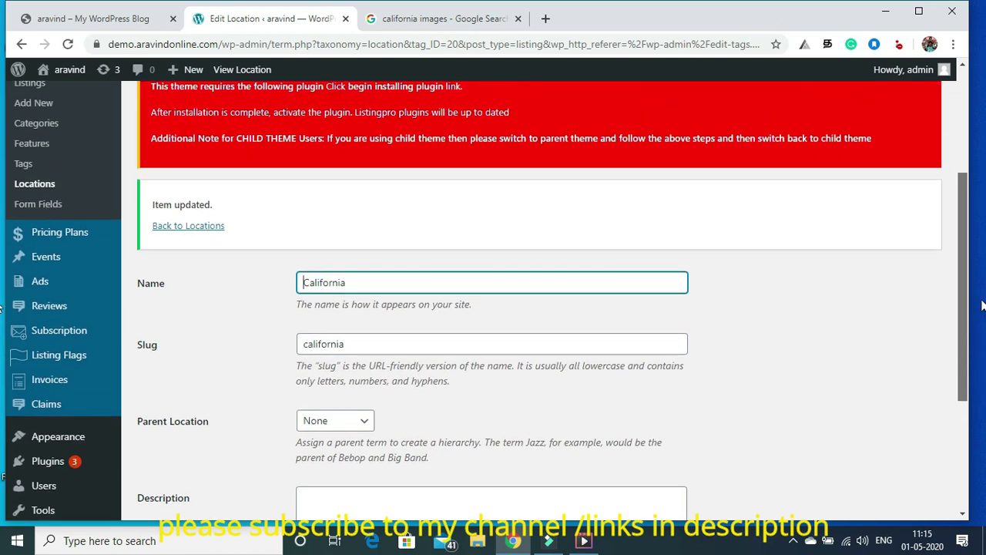
scroll(493, 308, "down", 2)
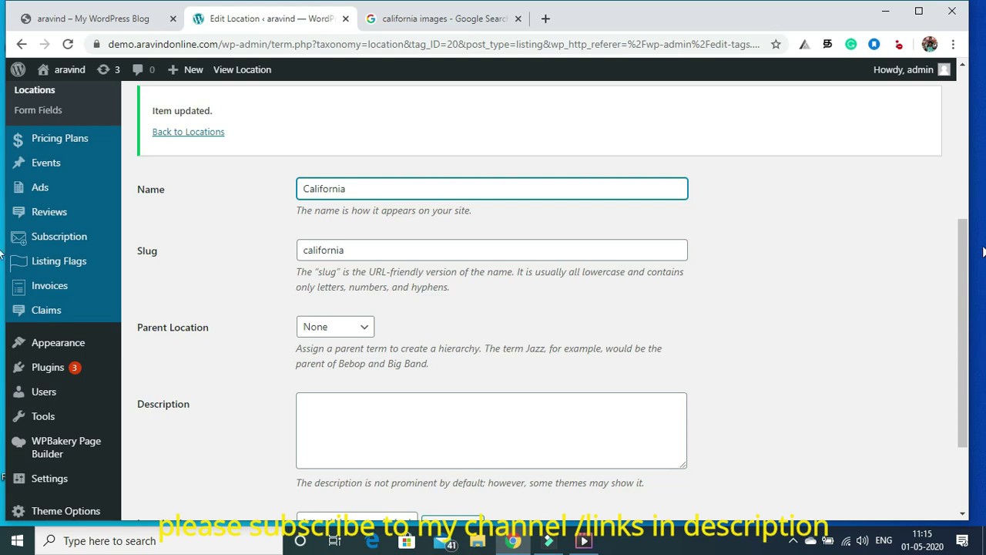
left_click_drag(963, 270, 952, 162)
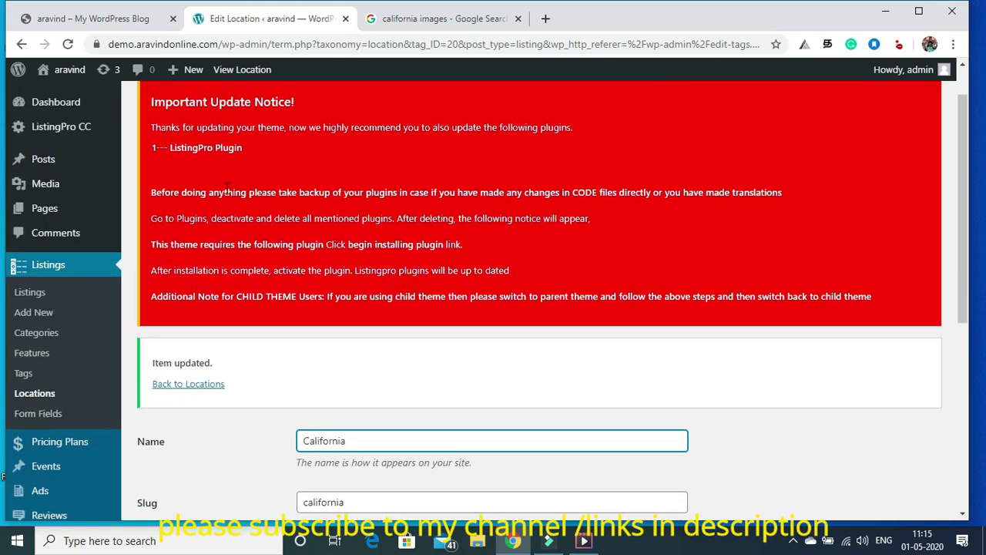
left_click(37, 394)
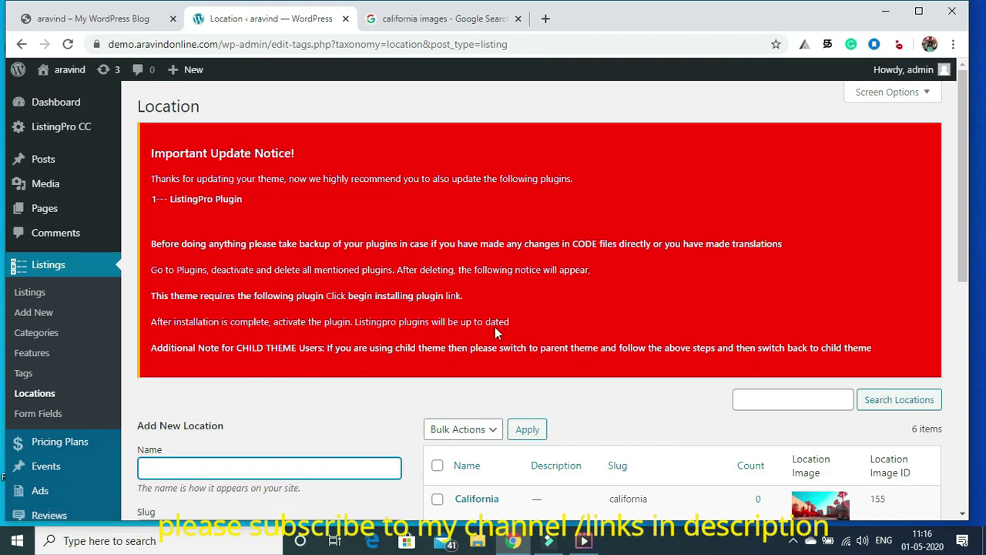
scroll(963, 143, "down", 4)
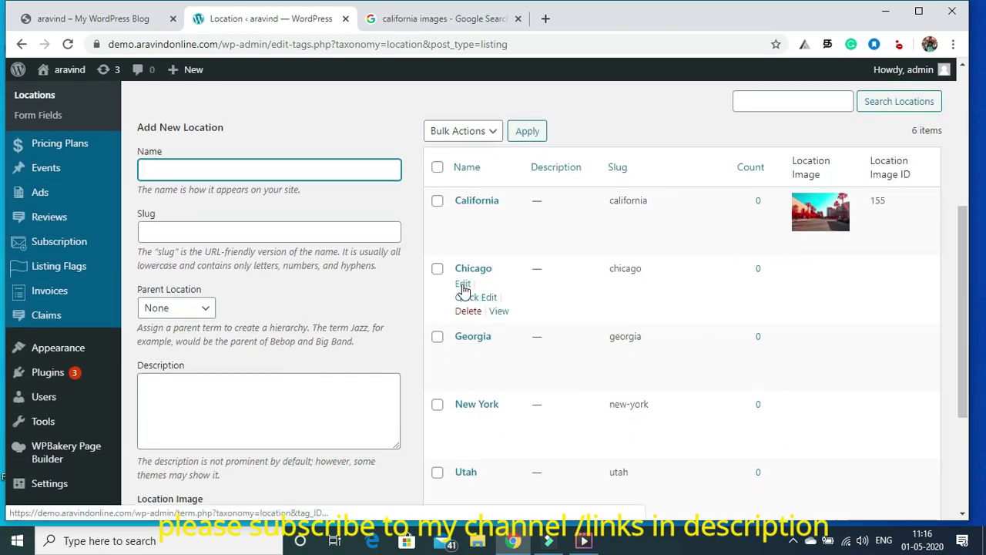
Set Chicago's location image to the dim interior Media Library photo and update it
left_click(463, 284)
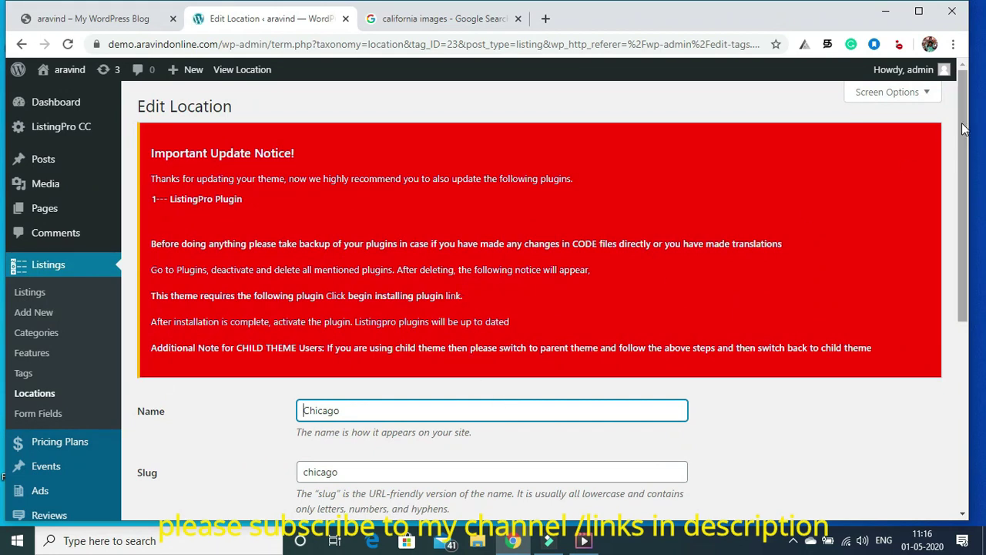
scroll(539, 308, "down", 5)
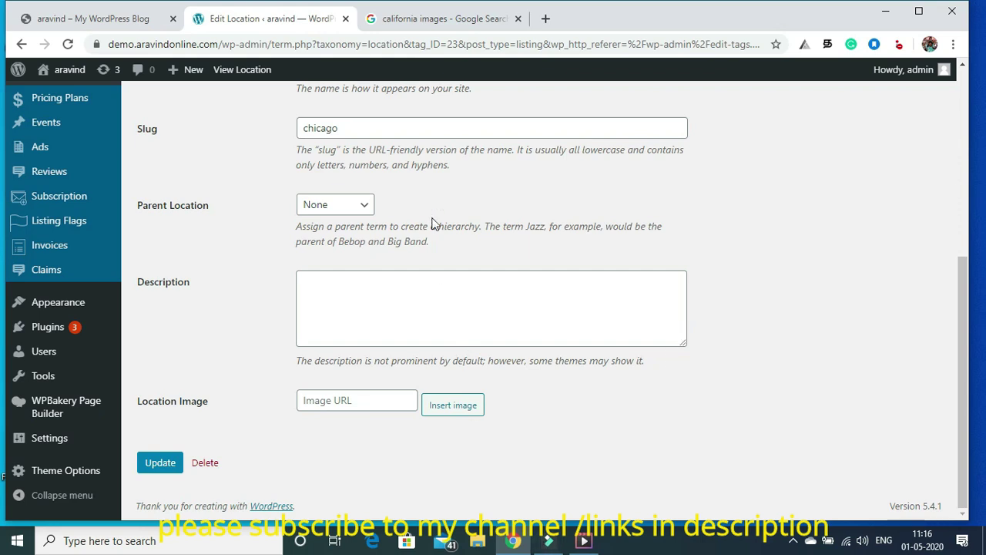
left_click(453, 408)
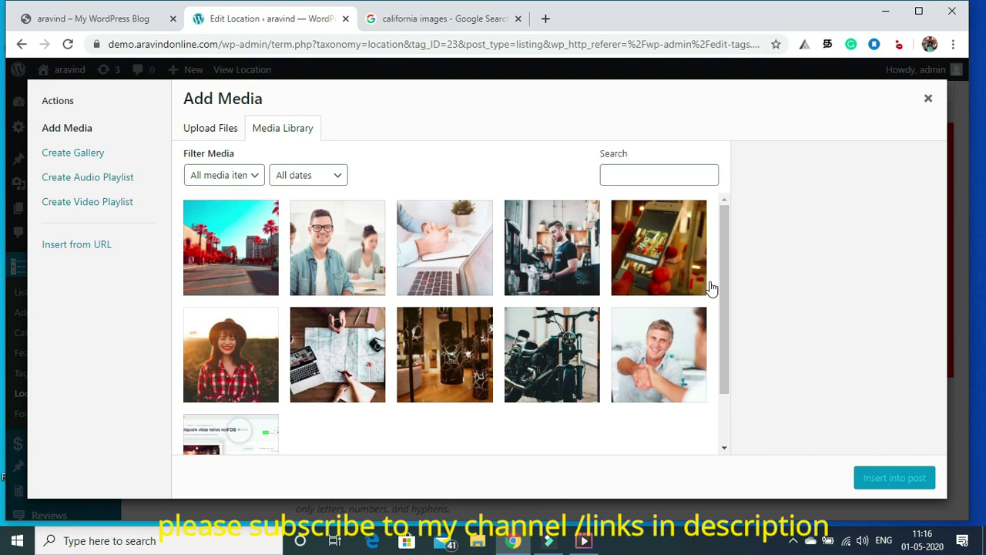
scroll(721, 265, "down", 2)
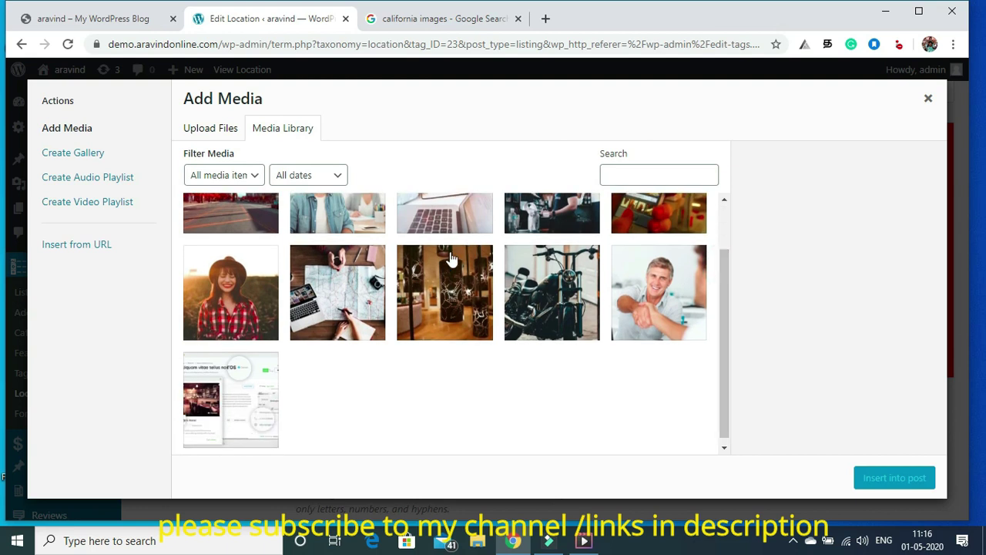
left_click(431, 297)
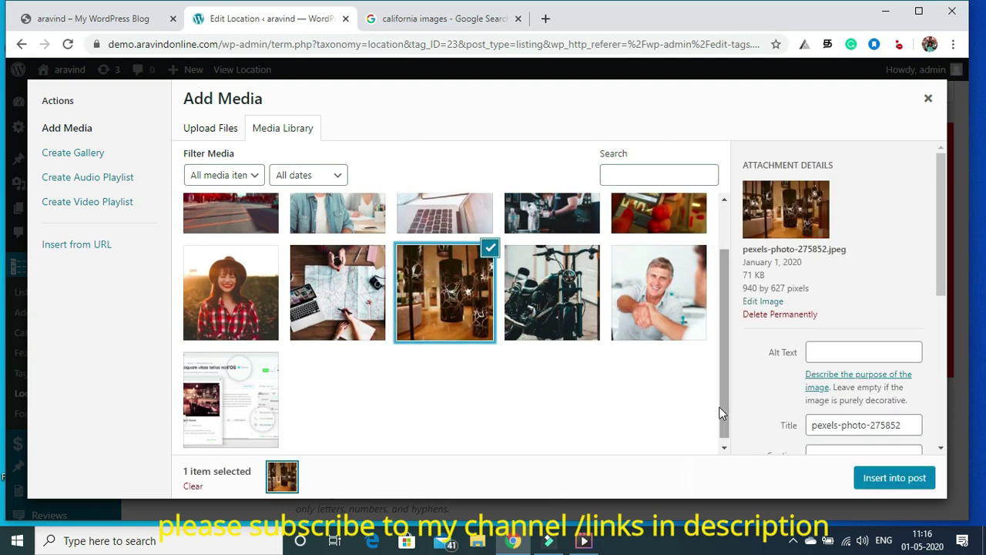
left_click(878, 479)
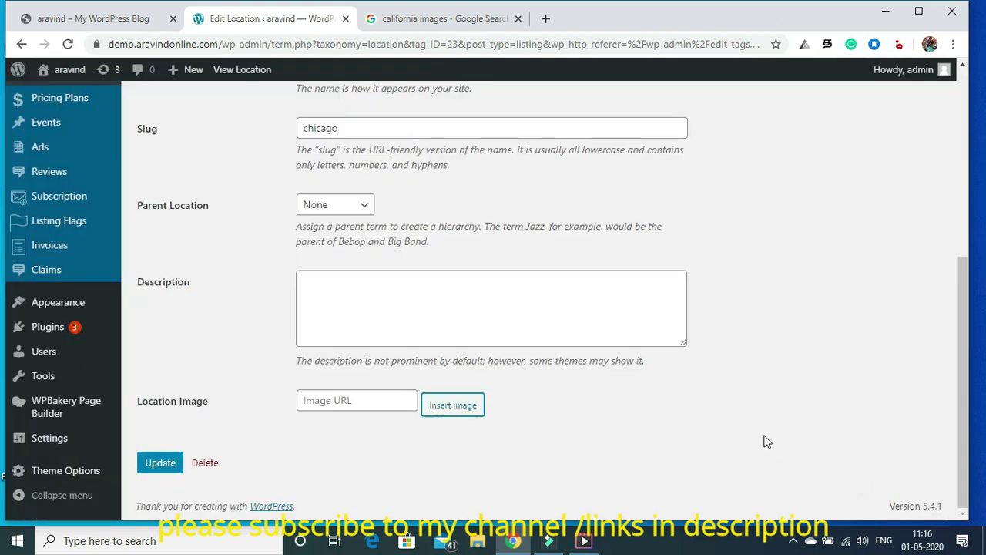
left_click(160, 466)
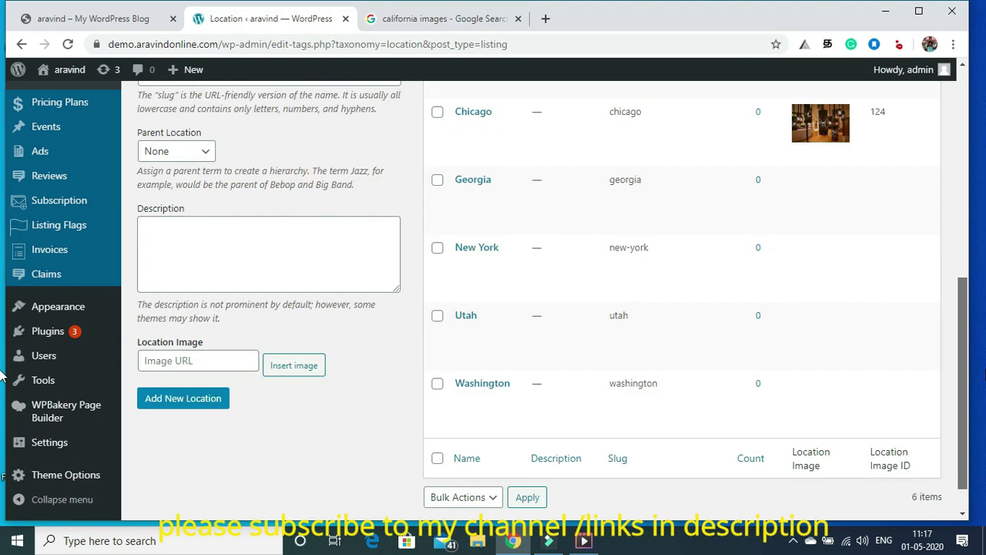
Reload the front page to recheck Happening Cities photos, then return to the Locations admin tab
scroll(2, 375, "up", 4)
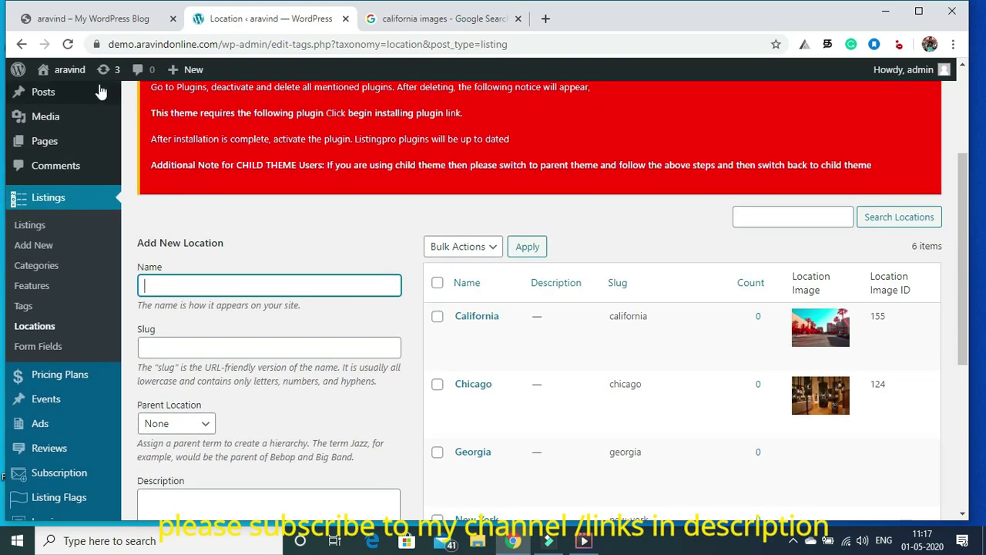
left_click(92, 18)
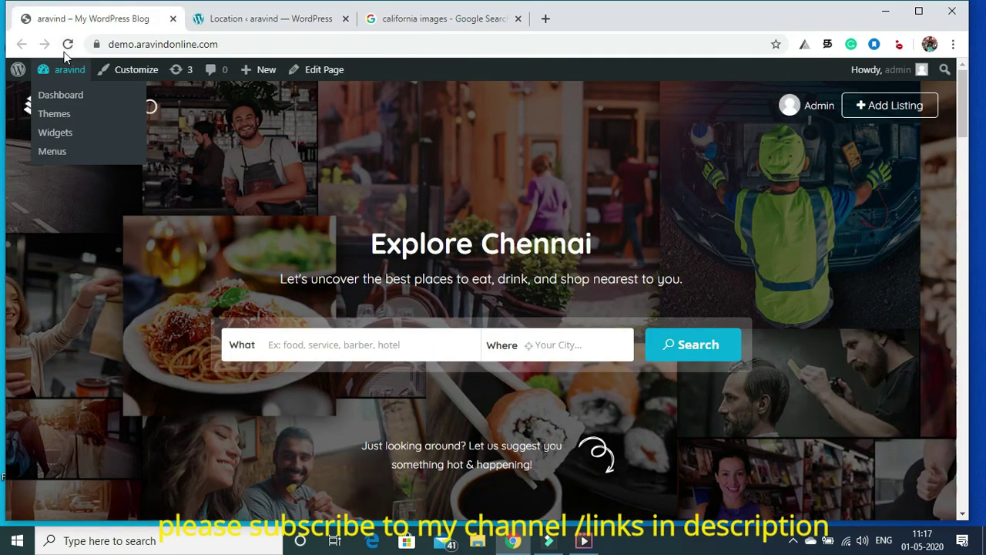
left_click(68, 44)
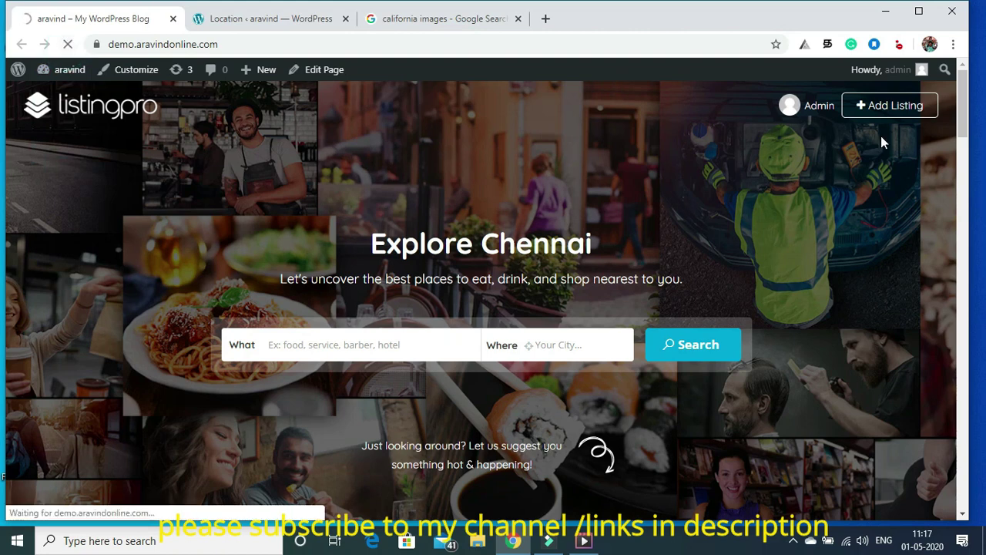
left_click_drag(963, 127, 969, 177)
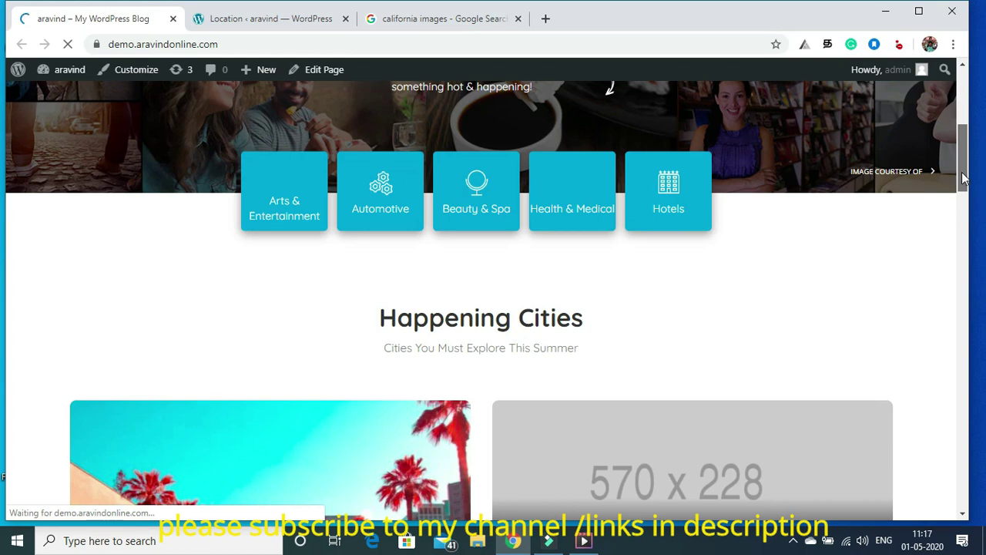
left_click_drag(962, 178, 945, 124)
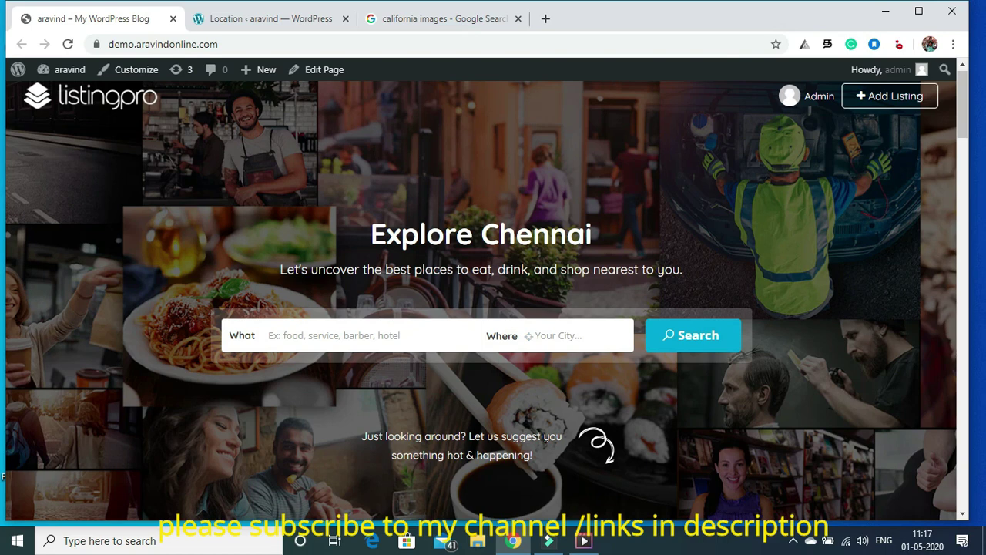
left_click(253, 20)
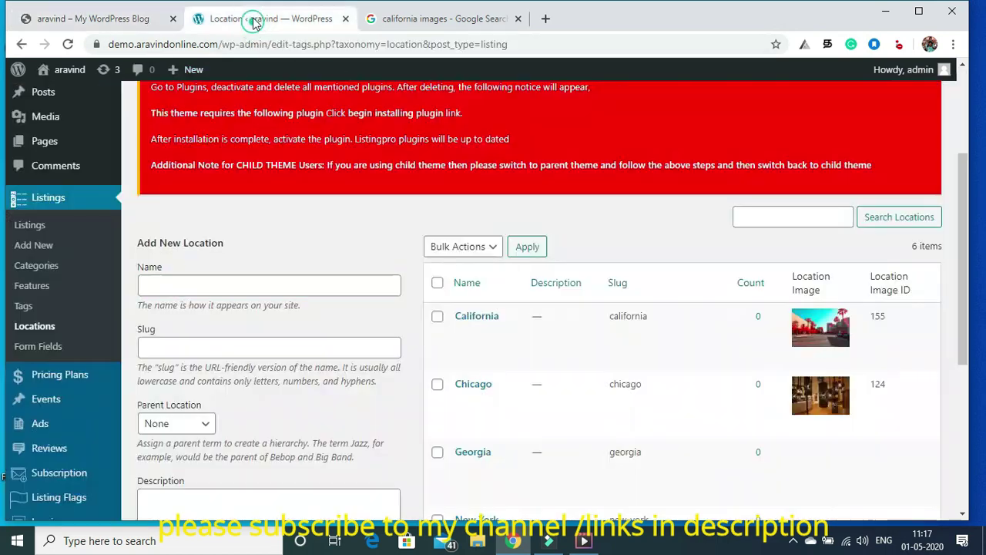
Go to the Pages list and open the home page in WPBakery's frontend editor
mouse_move(48, 139)
left_click(150, 146)
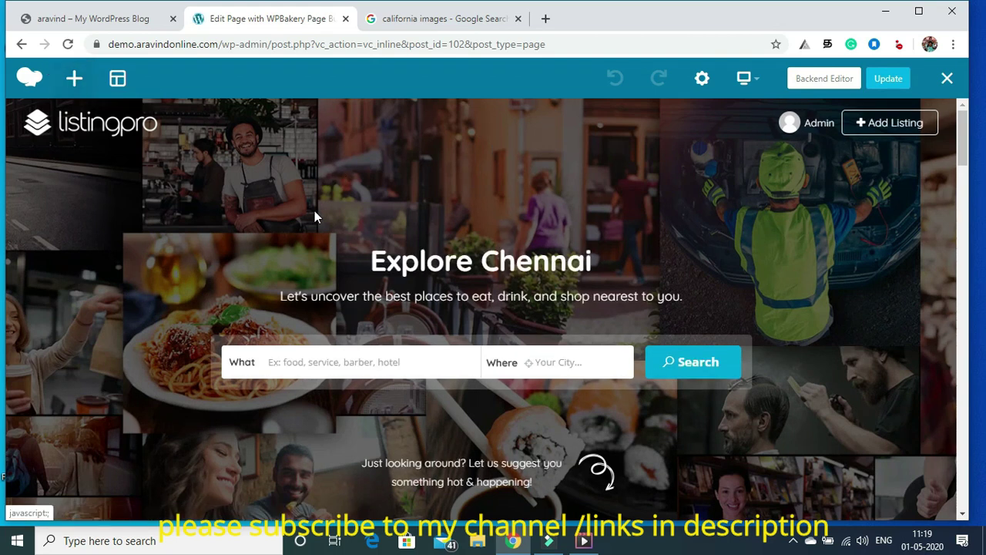
left_click_drag(965, 135, 958, 98)
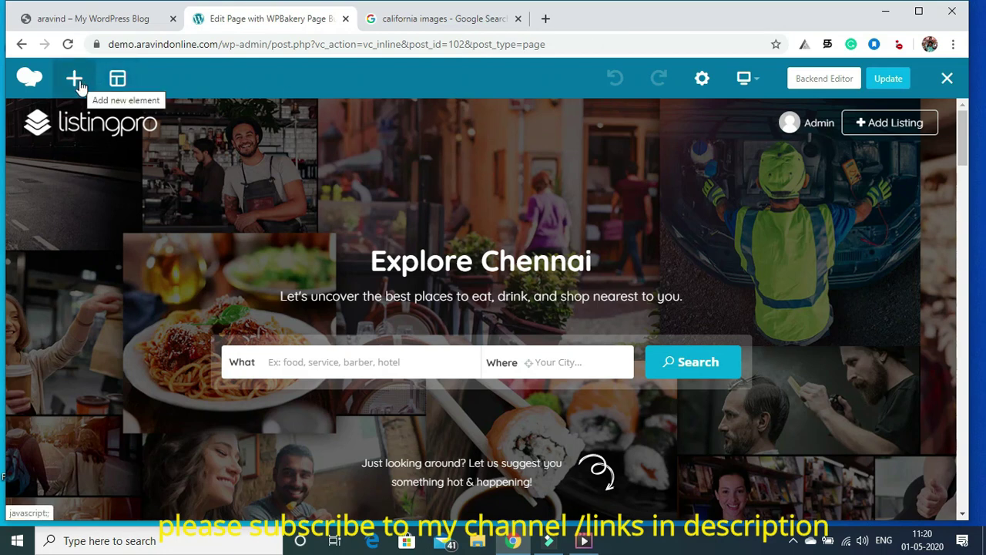
Glance at the saved Templates panel, then scroll to Happening Cities, where Chicago shows a photo
left_click(118, 80)
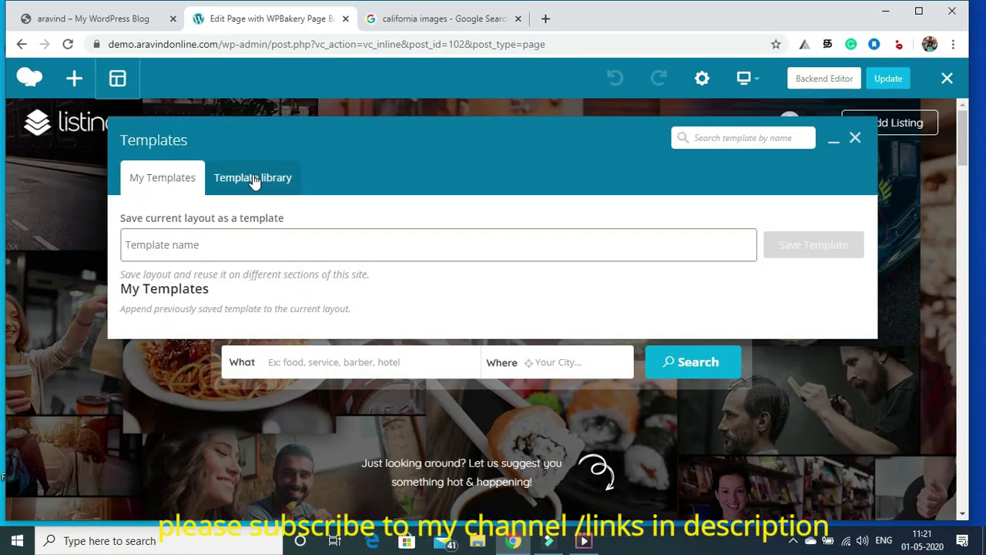
left_click(855, 140)
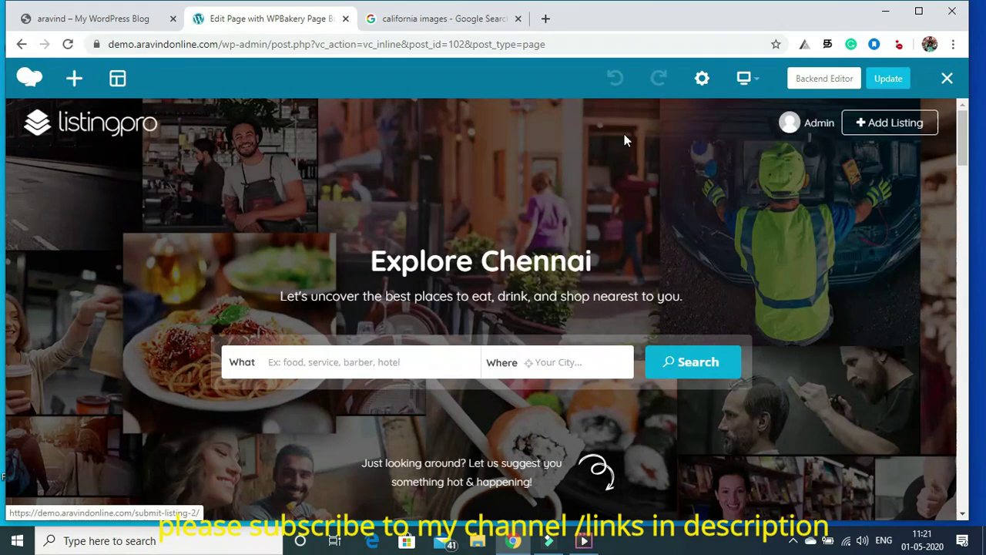
left_click_drag(962, 130, 965, 187)
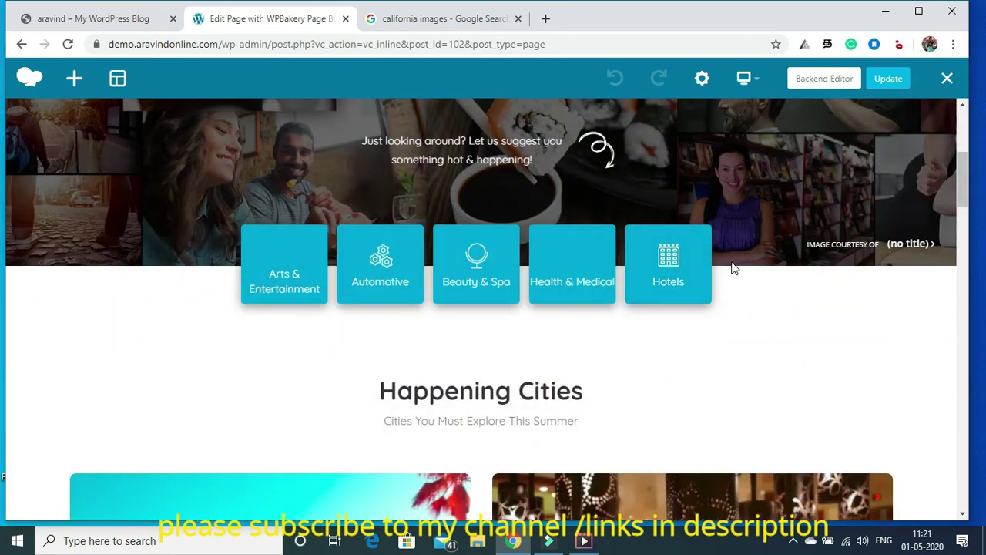
Preview the edited home page in a new tab and scroll through it
left_click(929, 246)
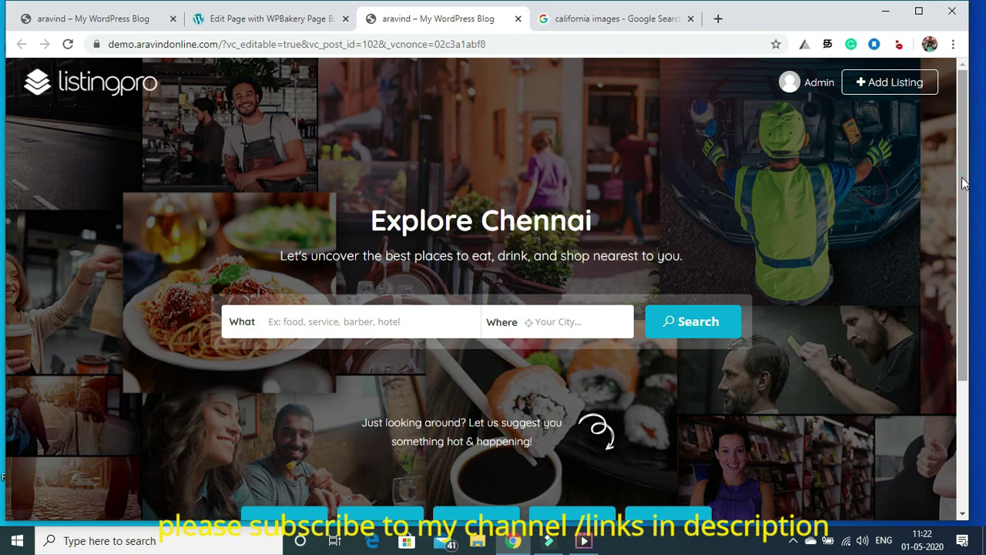
scroll(962, 177, "down", 3)
scroll(973, 185, "up", 3)
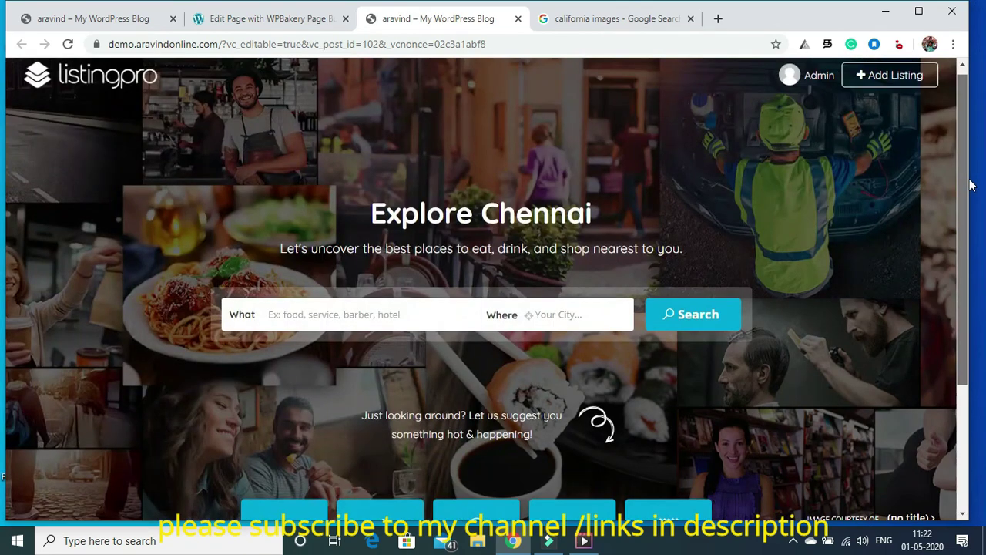
scroll(924, 169, "up", 1)
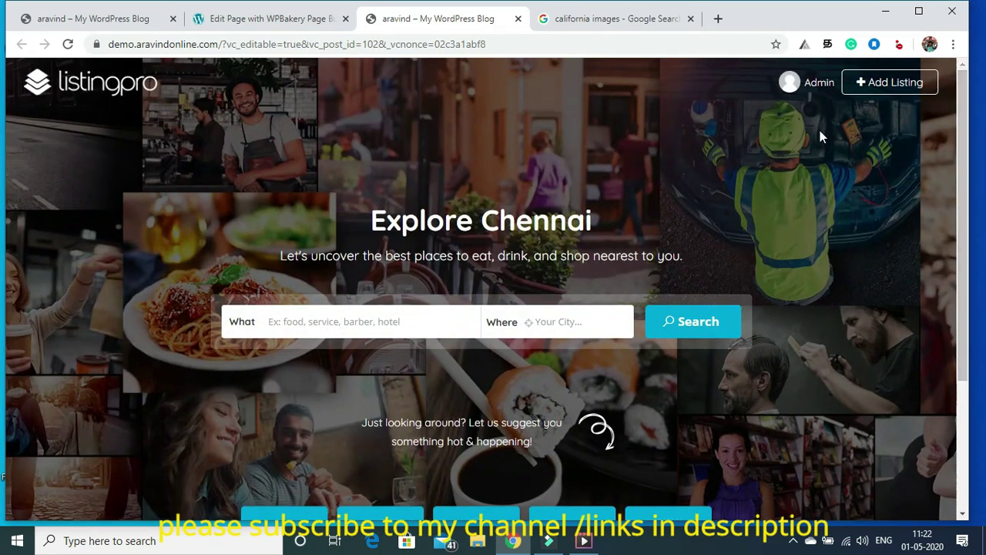
left_click(294, 22)
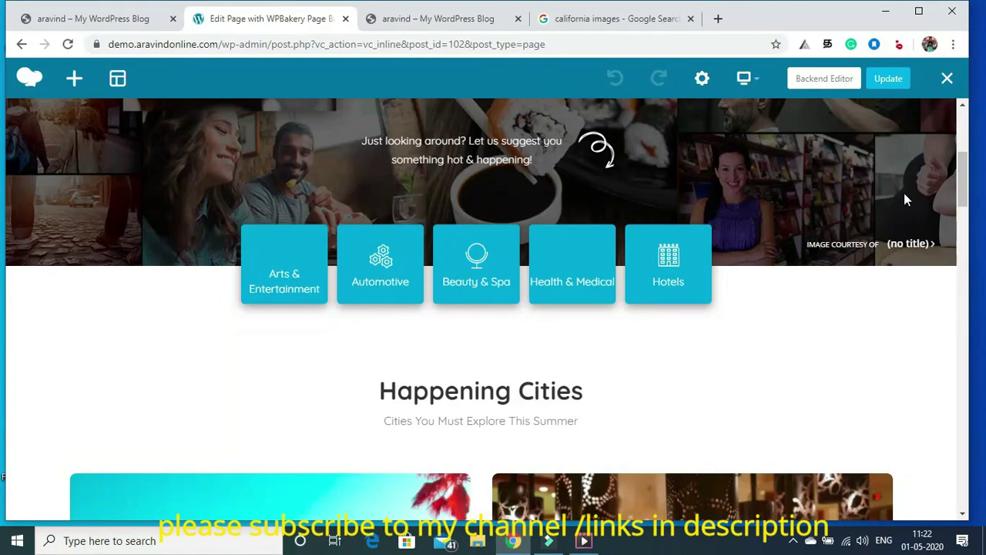
Open the live homepage via the site logo, then return to the WPBakery editor tab
scroll(965, 189, "up", 4)
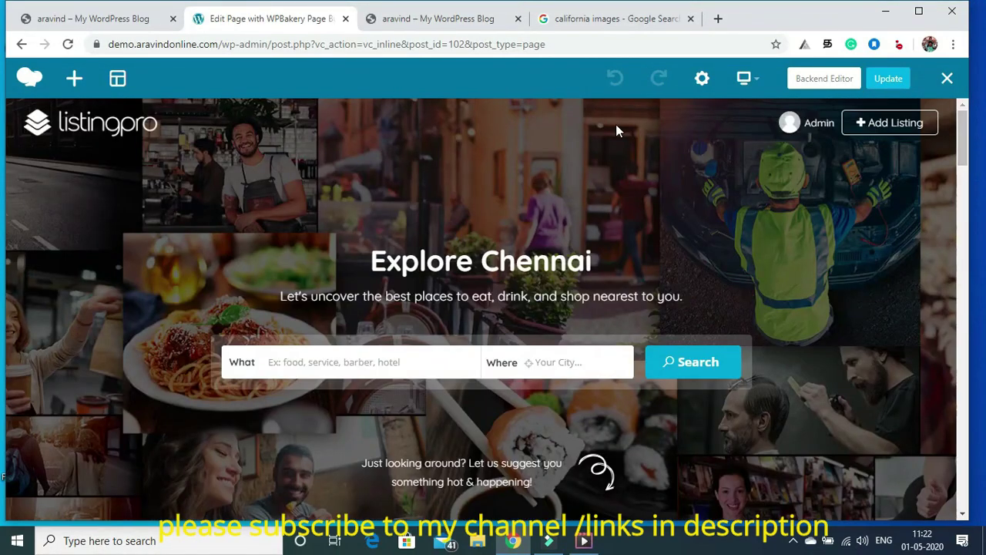
left_click(63, 134)
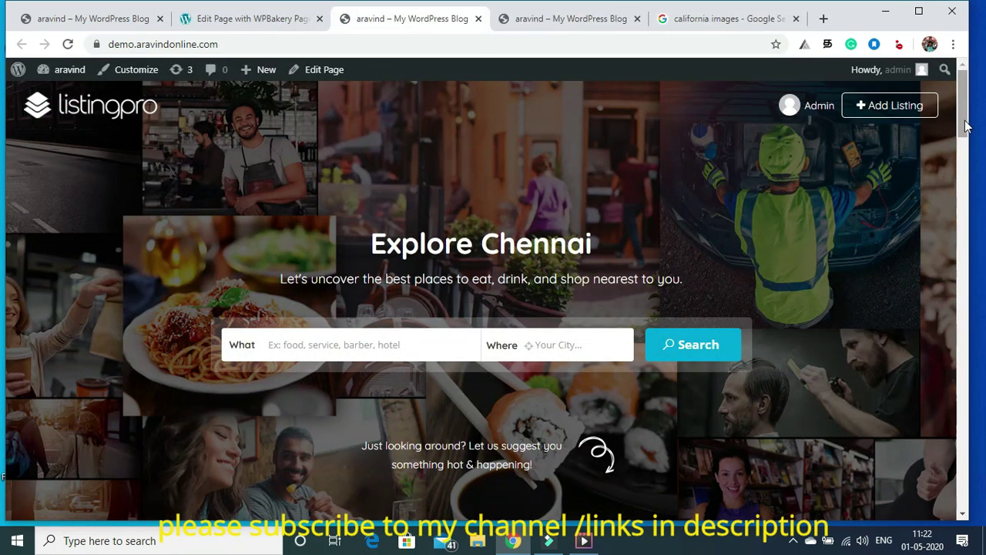
scroll(963, 123, "down", 5)
scroll(963, 123, "up", 5)
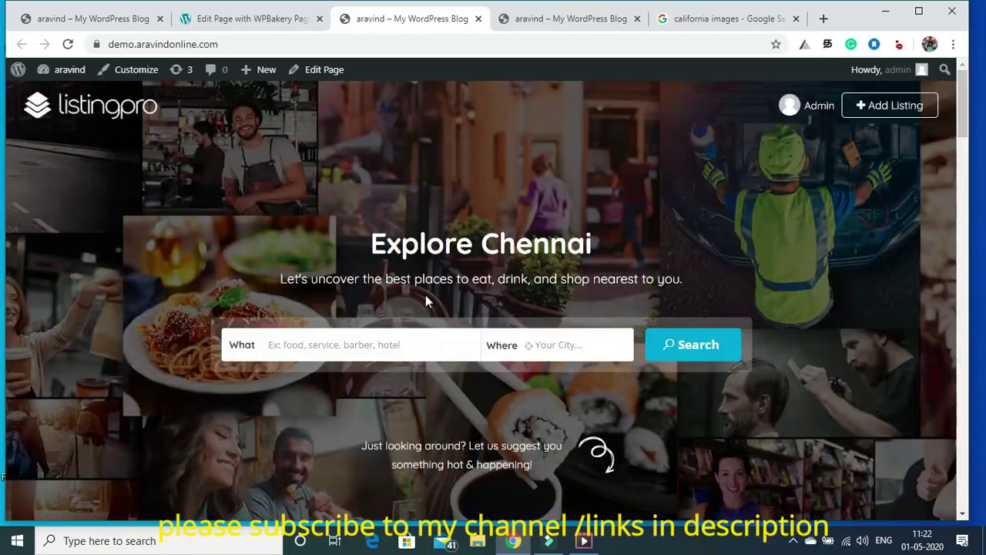
left_click(233, 21)
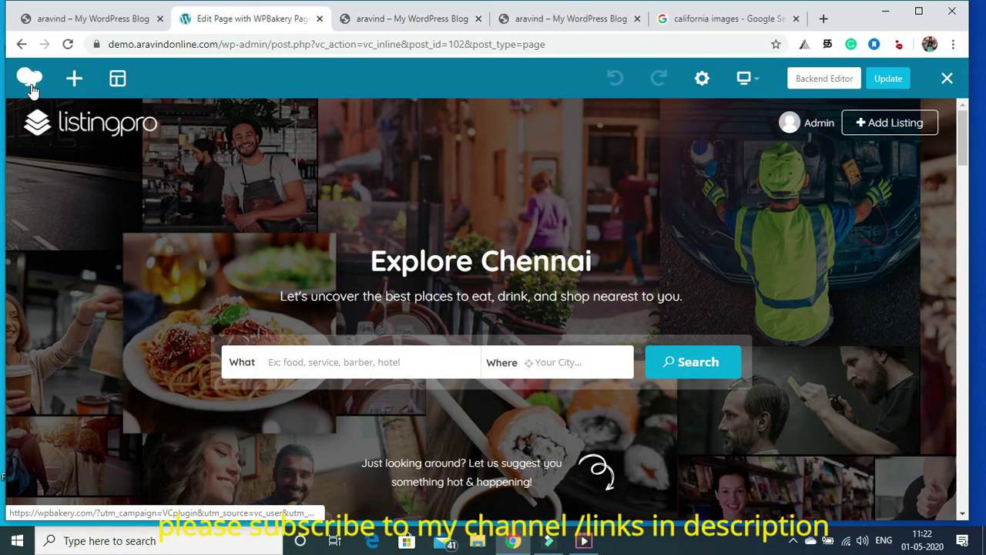
left_click(74, 91)
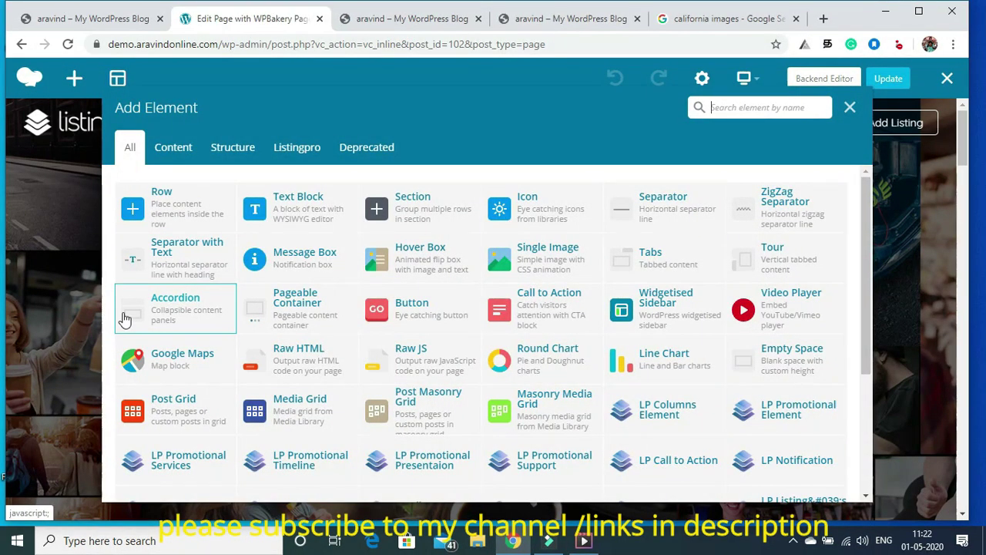
left_click_drag(864, 271, 869, 416)
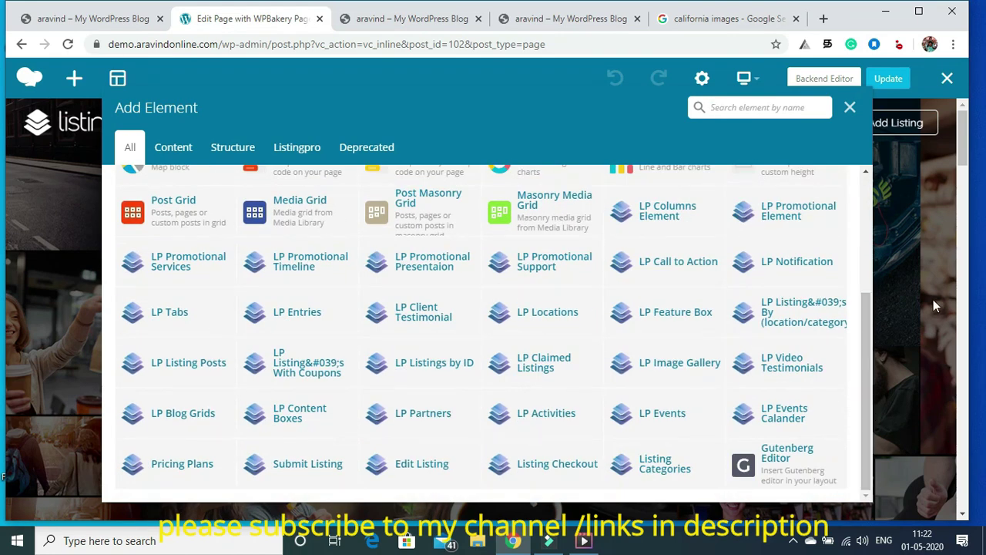
left_click(850, 107)
left_click_drag(964, 147, 969, 217)
mouse_move(497, 316)
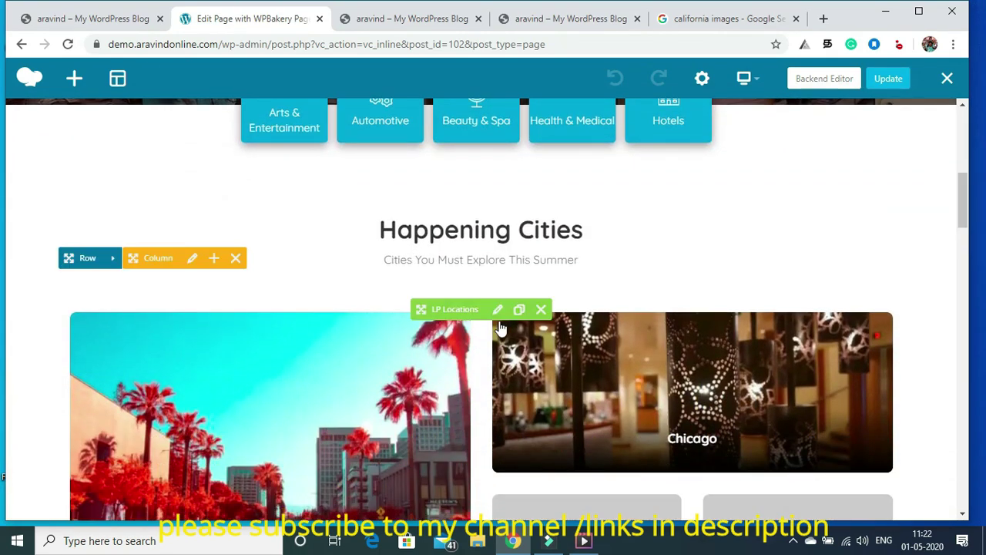
left_click(497, 312)
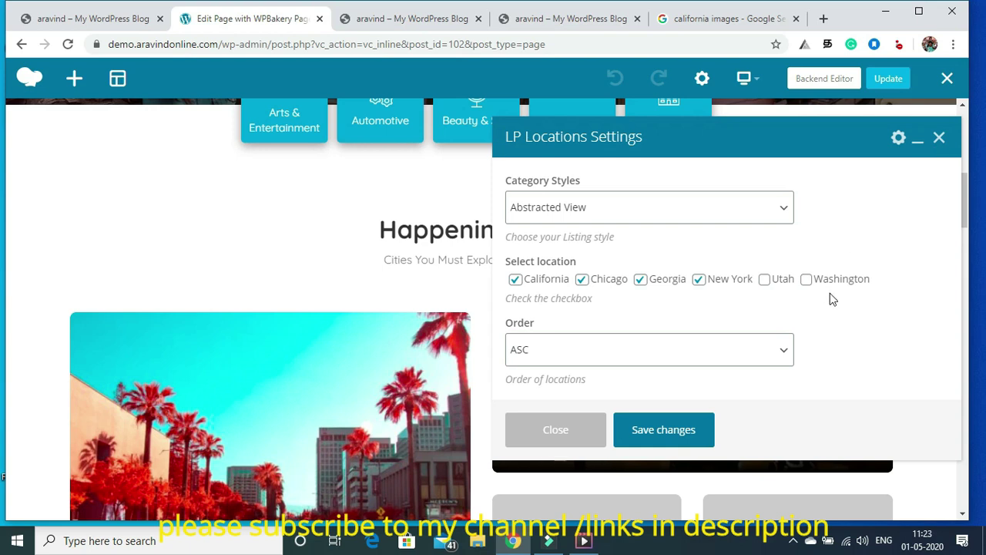
left_click(764, 280)
left_click(939, 144)
left_click_drag(960, 193, 970, 277)
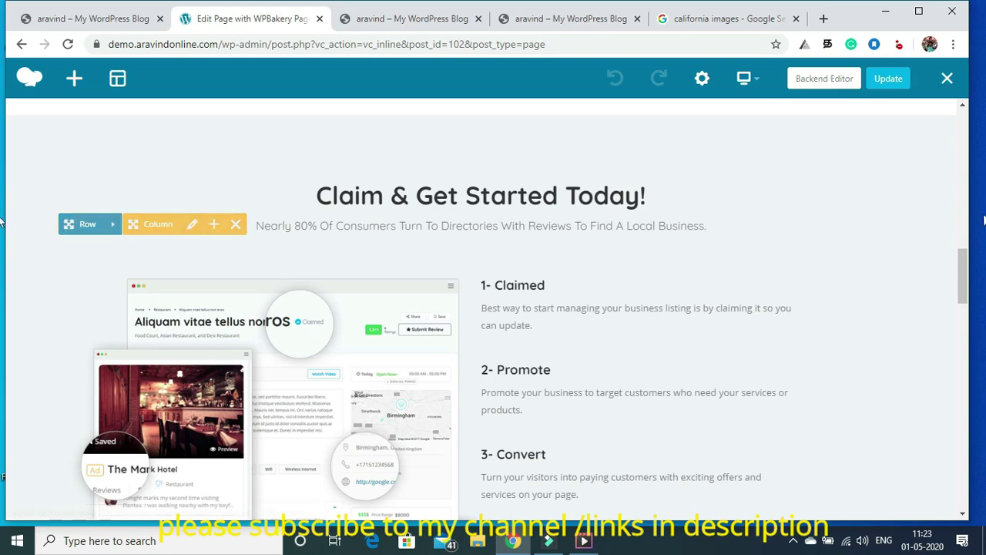
Scroll down and back up through the home page in the frontend editor
left_click_drag(961, 287, 978, 455)
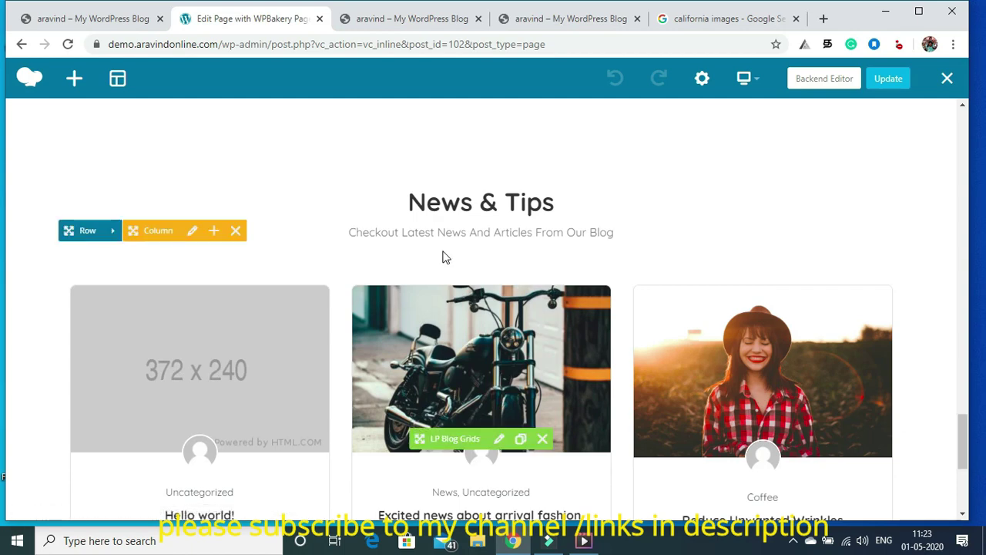
left_click_drag(967, 435, 962, 117)
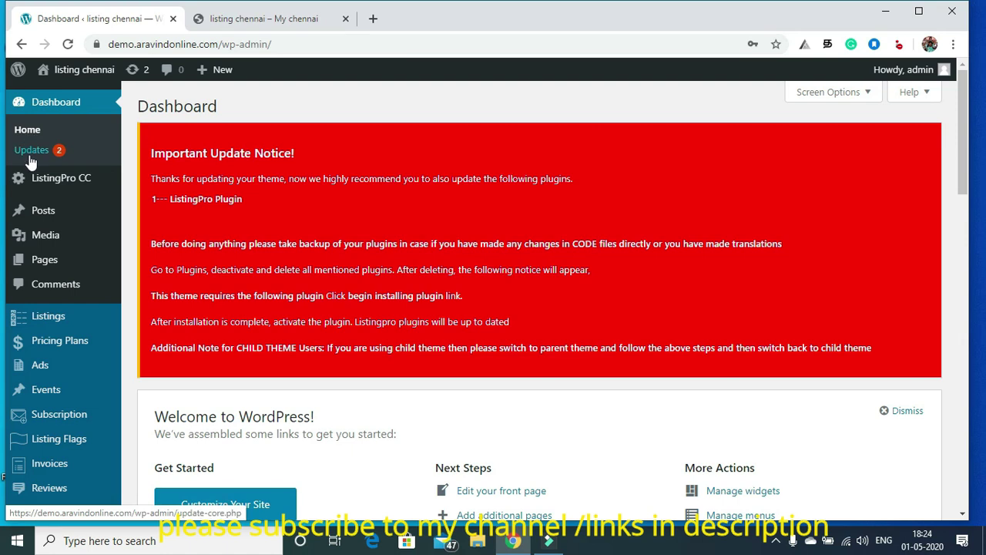
Open All Posts and edit the post 'Excited news about arrival fashion.'
mouse_move(60, 186)
mouse_move(39, 209)
left_click(147, 214)
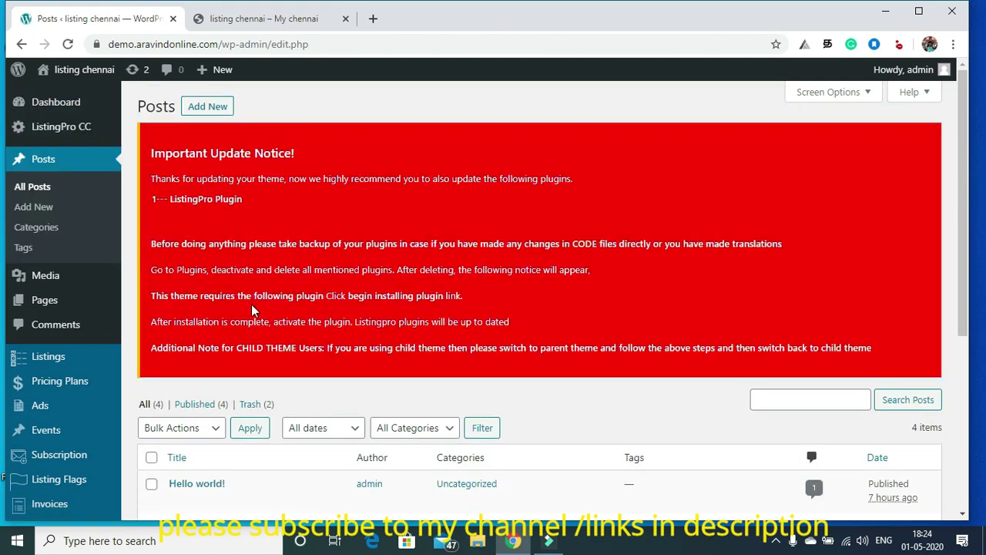
left_click_drag(967, 127, 967, 273)
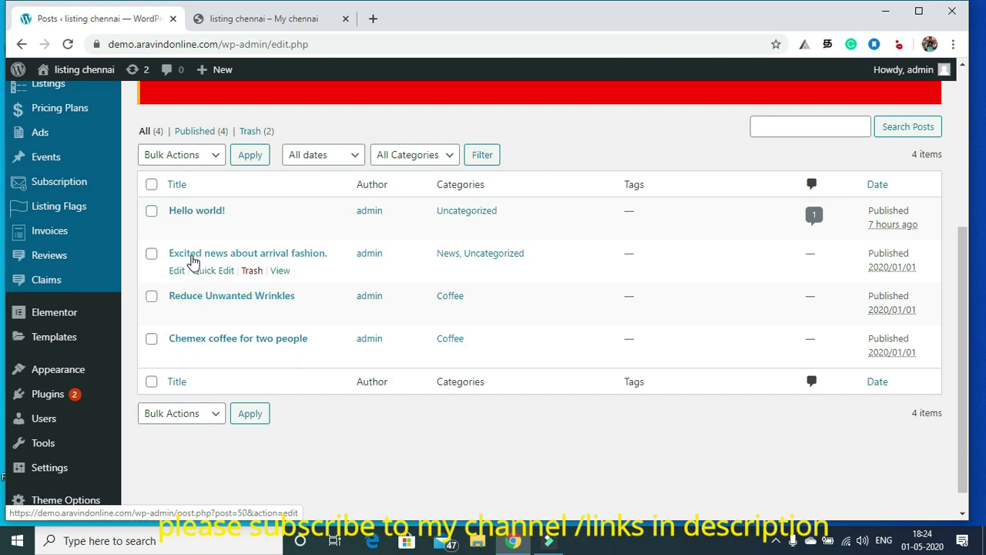
left_click(176, 271)
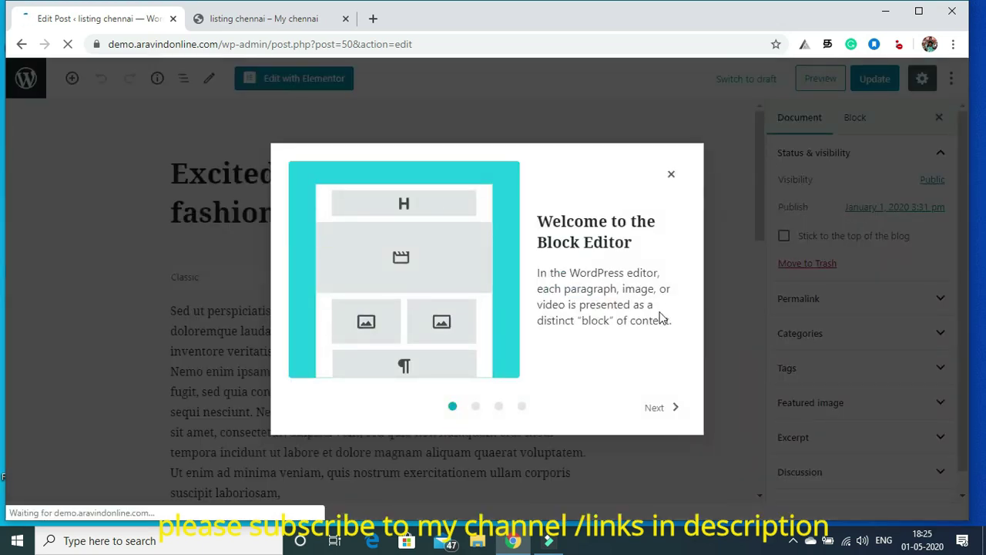
Dismiss the Block Editor welcome guide and switch the post to Edit with Elementor
left_click(670, 174)
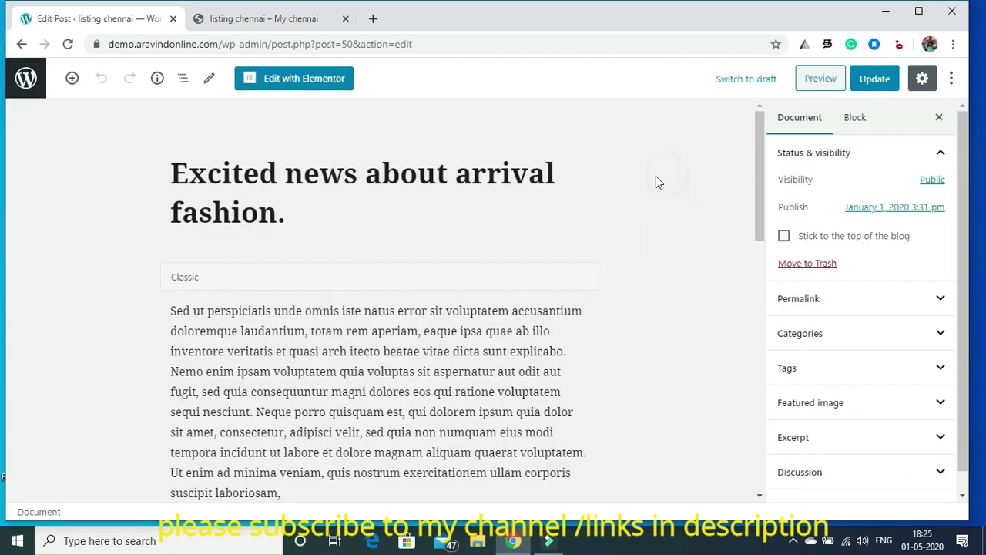
scroll(811, 202, "down", 1)
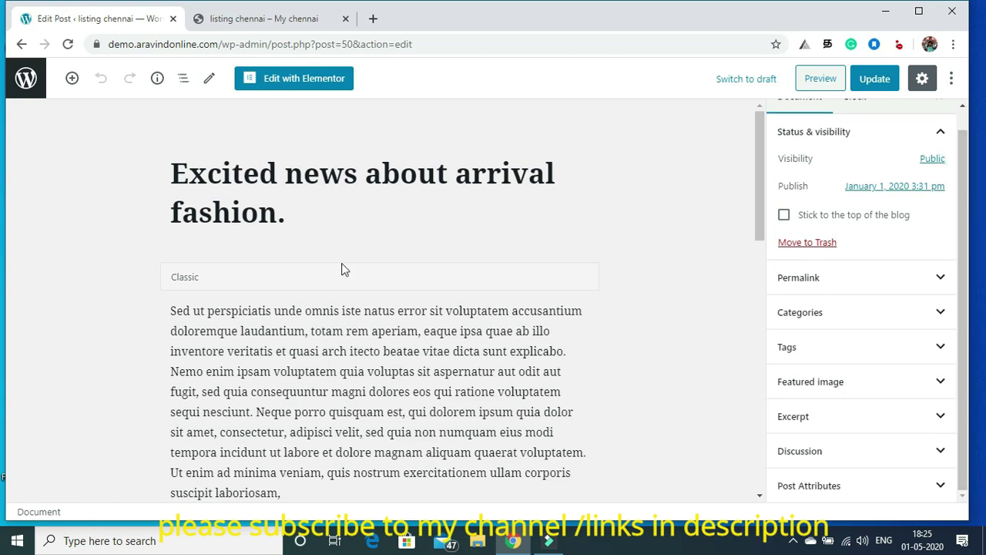
left_click(279, 80)
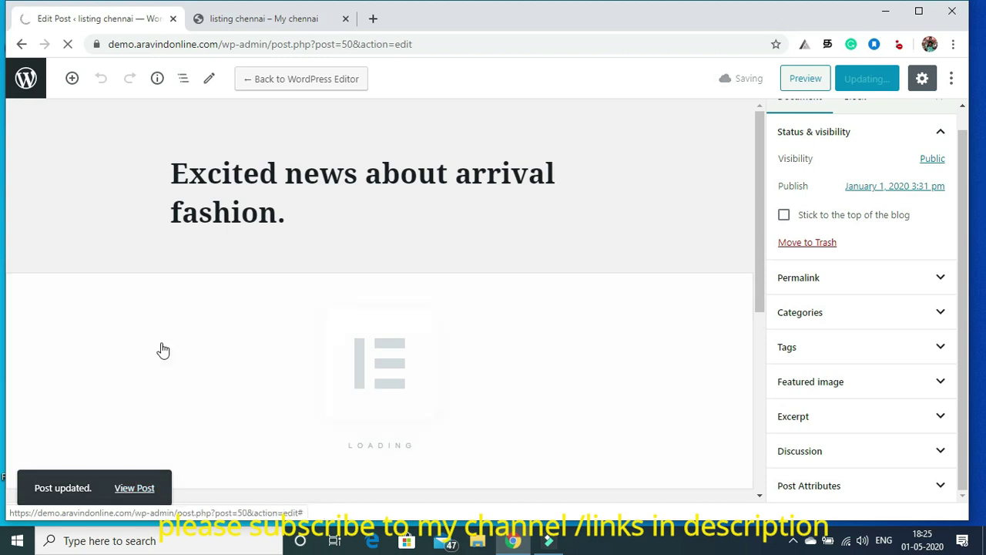
Check the live homepage tab, then return to the arrival fashion post's editor
right_click(130, 487)
left_click(111, 325)
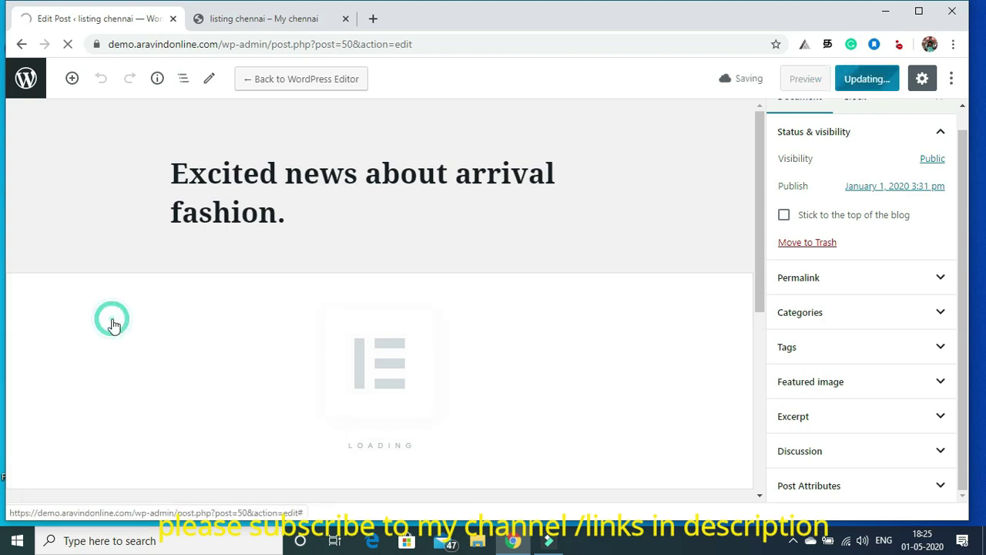
left_click(298, 18)
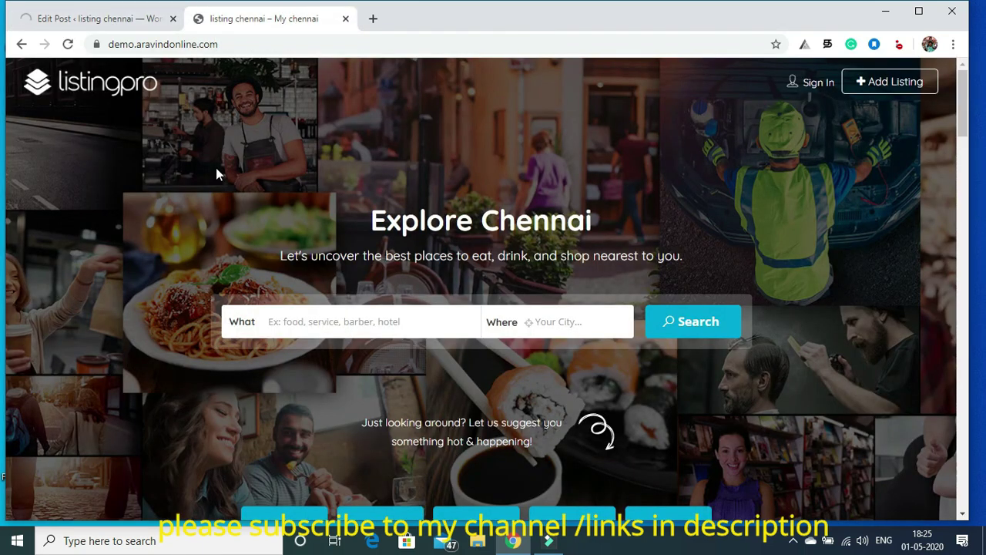
left_click(85, 19)
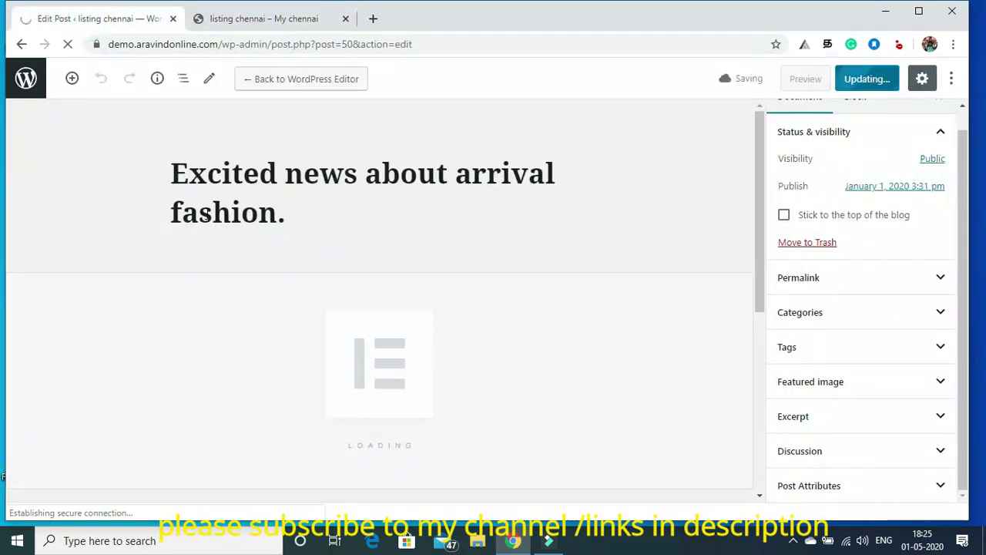
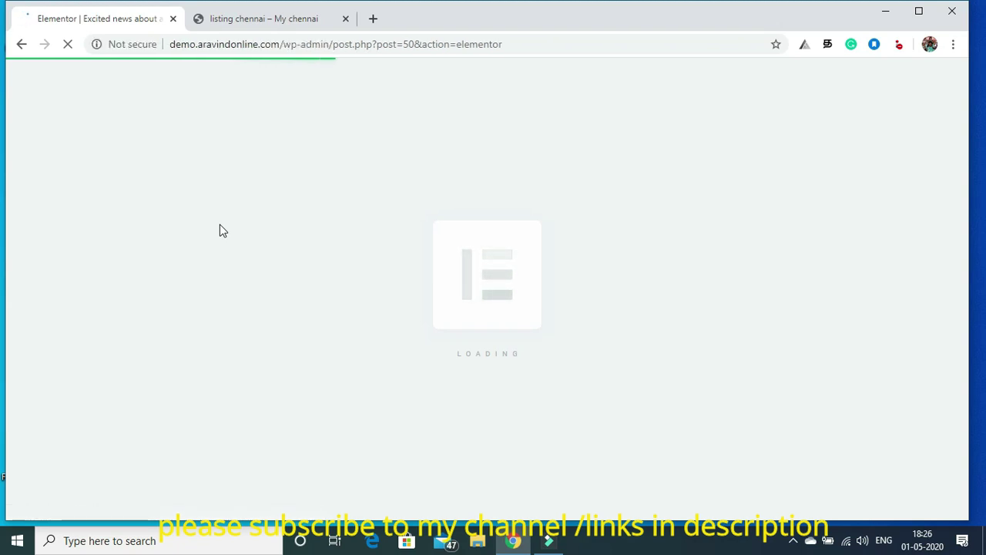
Scroll through the arrival fashion post preview, then bring up the Elementor editor's main menu
scroll(220, 224, "down", 5)
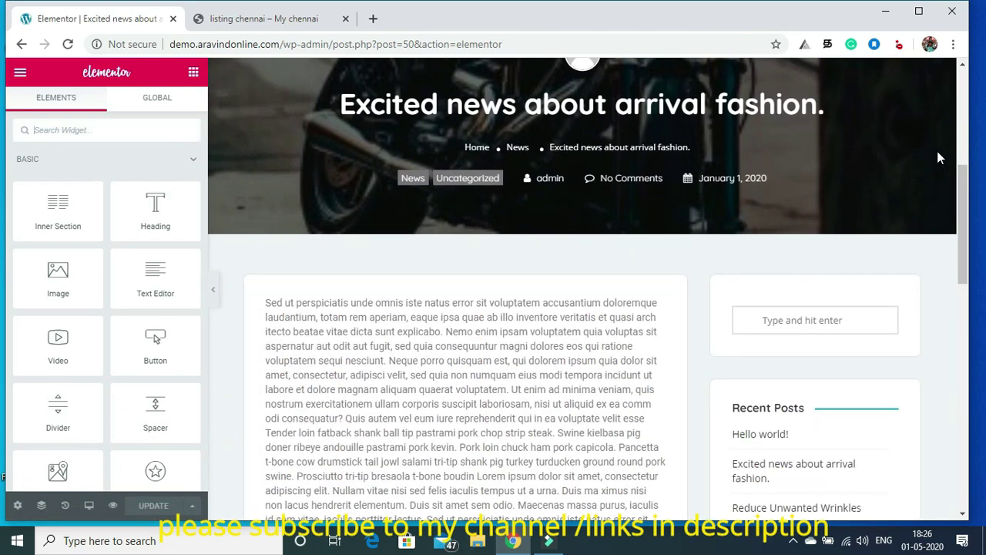
left_click_drag(964, 219, 964, 126)
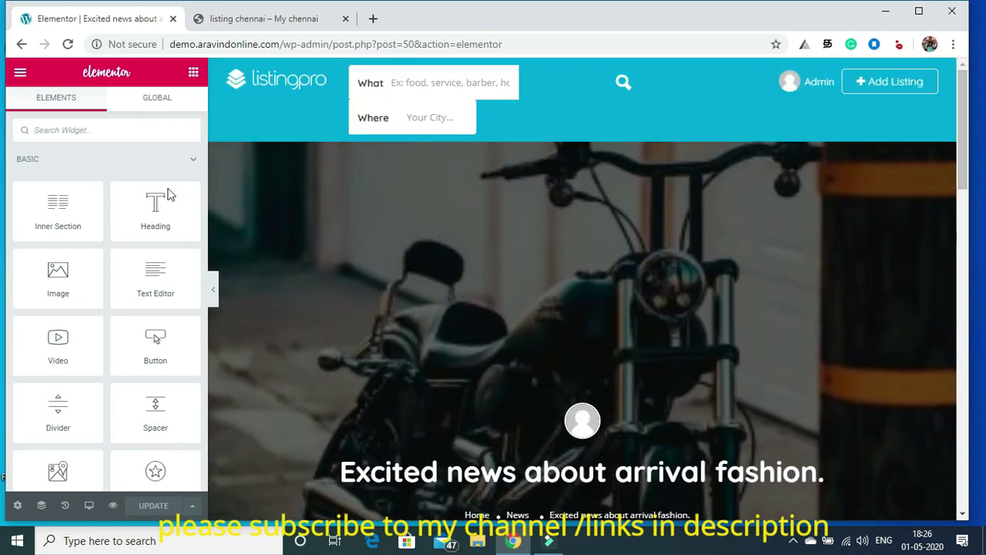
left_click(278, 198)
left_click_drag(962, 146, 967, 220)
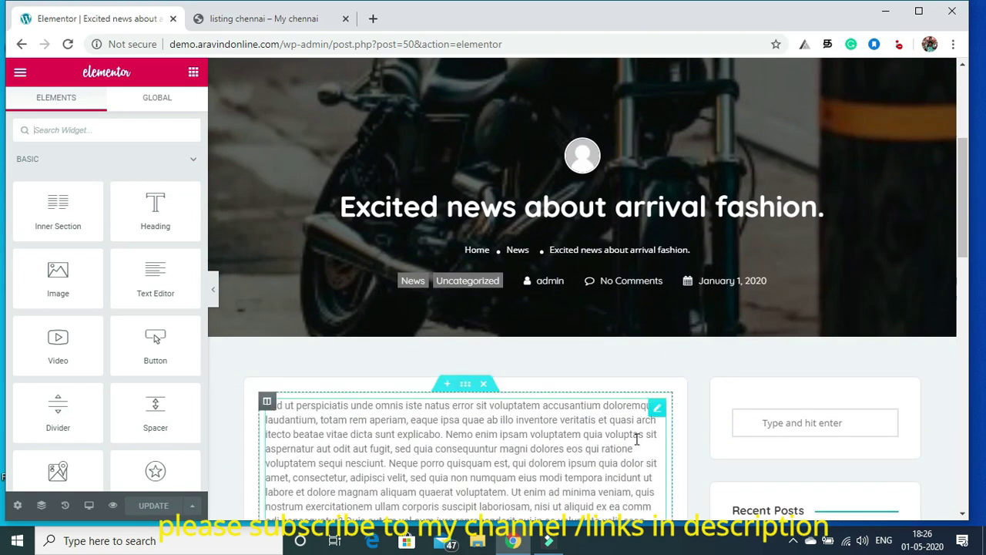
left_click_drag(963, 255, 962, 393)
left_click_drag(2, 413, 934, 175)
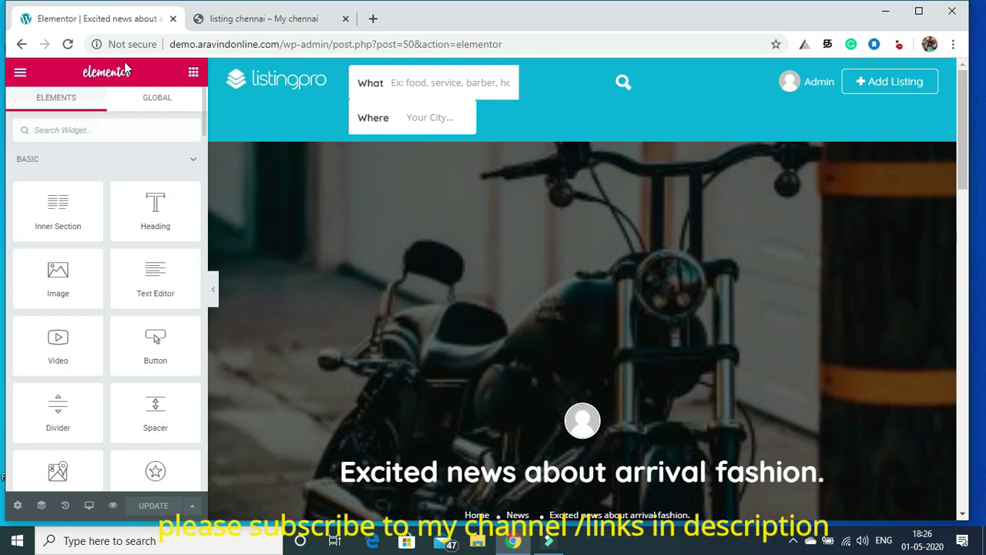
left_click(20, 77)
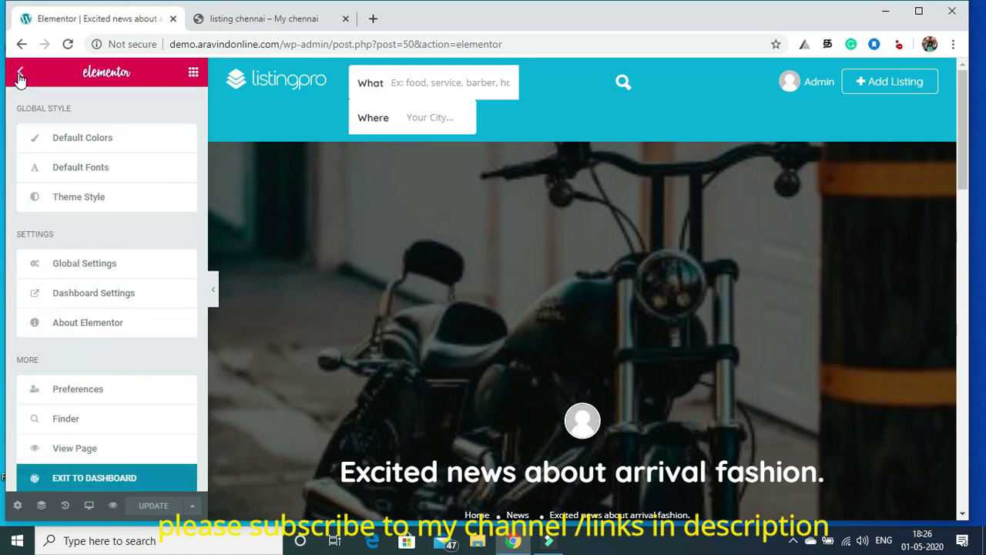
Open Exit to Dashboard in a new browser tab alongside the Elementor editor
right_click(64, 483)
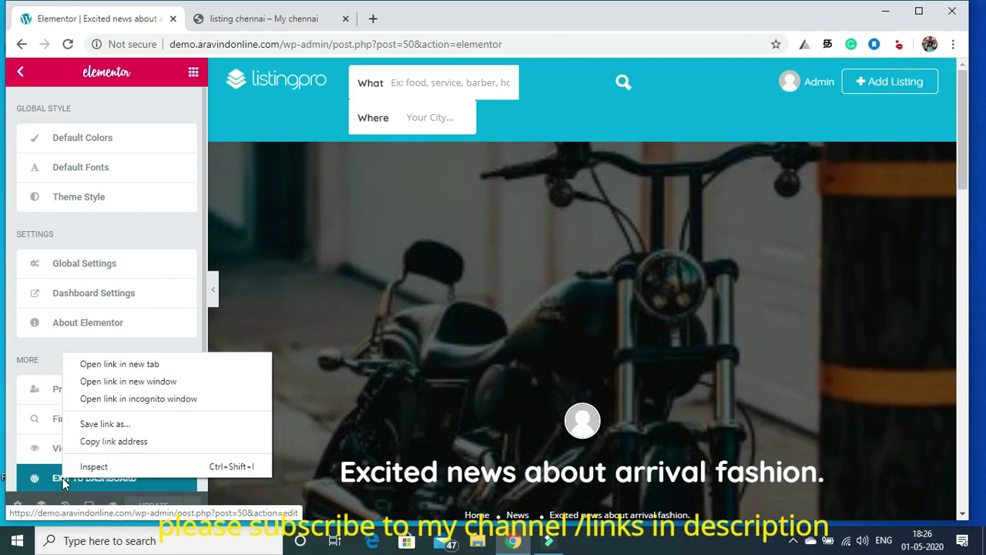
left_click(130, 362)
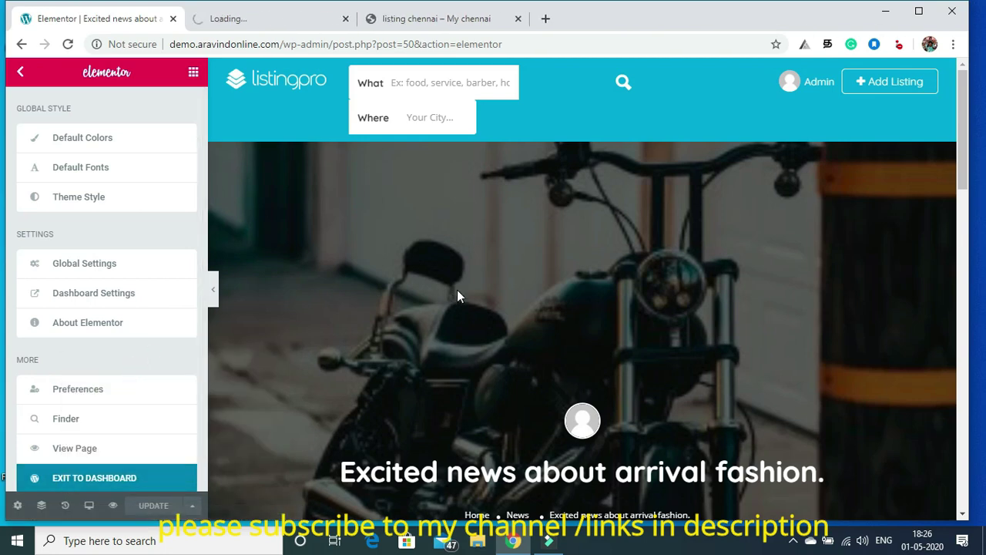
mouse_move(963, 173)
left_mouse_down()
mouse_move(963, 308)
mouse_move(966, 181)
left_mouse_up()
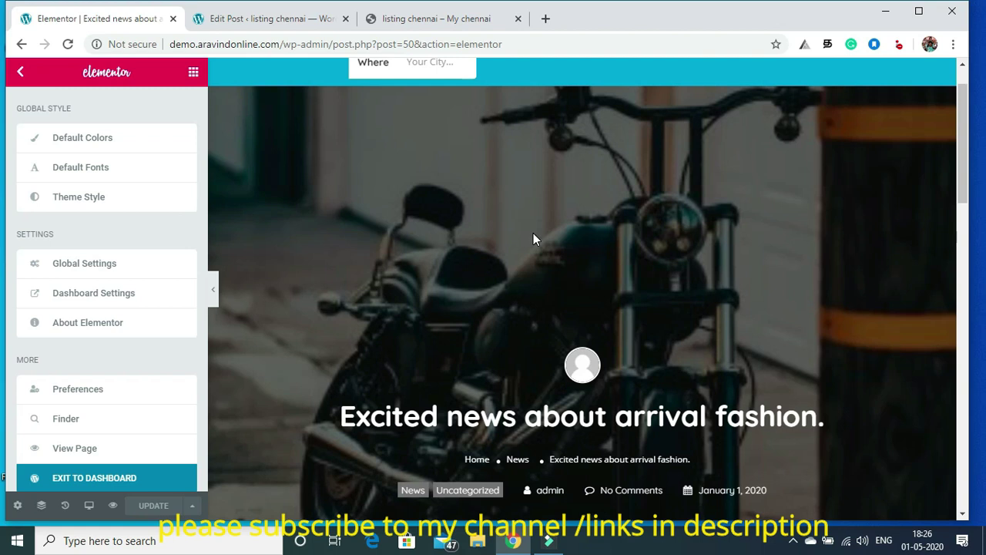
left_click(265, 21)
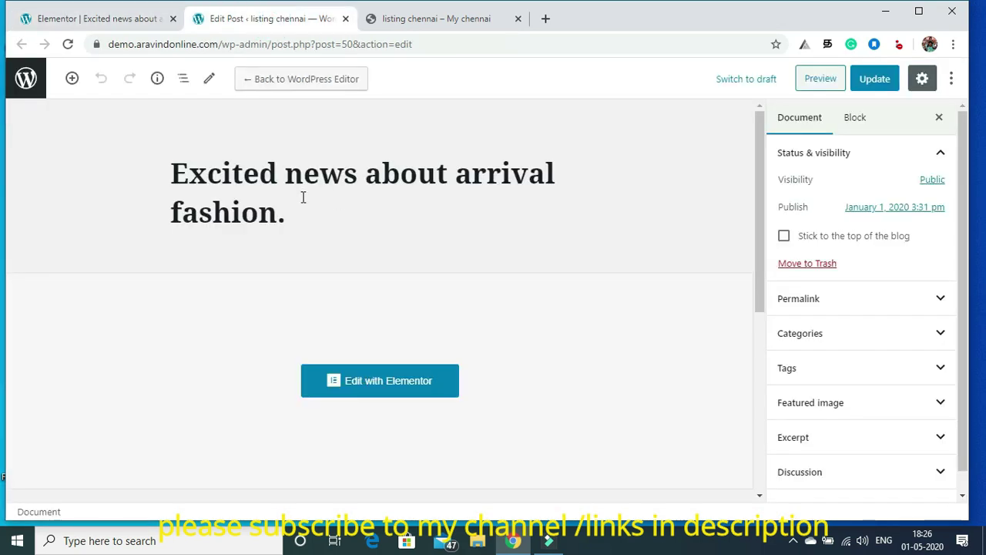
left_click(95, 22)
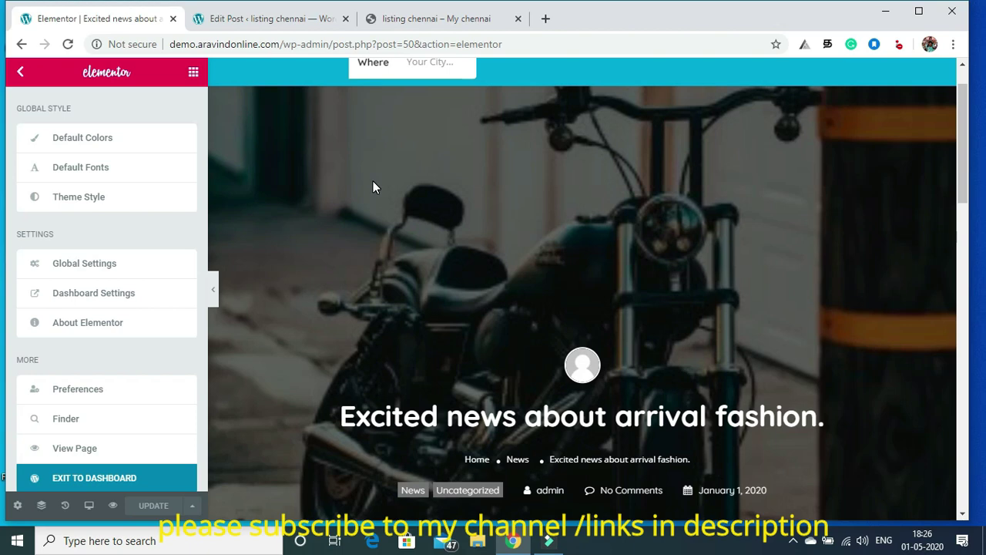
mouse_move(962, 115)
left_mouse_down()
mouse_move(971, 393)
mouse_move(970, 158)
mouse_move(969, 374)
mouse_move(969, 224)
mouse_move(954, 111)
left_mouse_up()
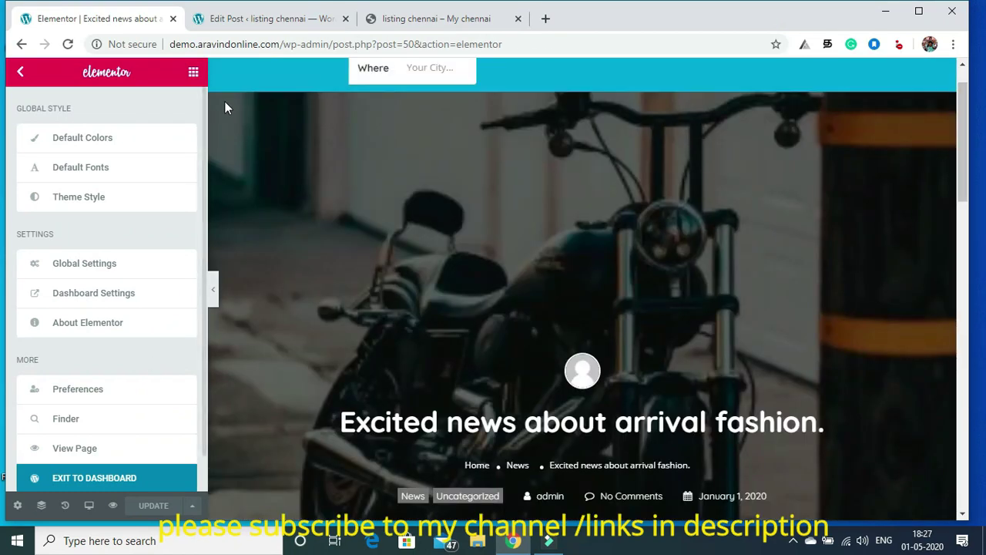
Load the WordPress Posts list in the new tab via the WP logo, keeping Elementor open
left_click(245, 18)
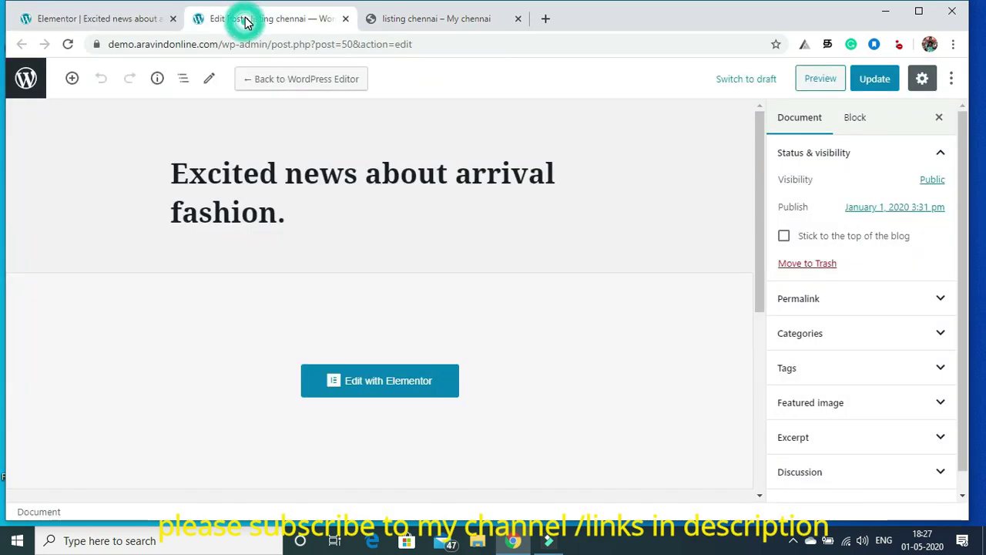
left_click(82, 21)
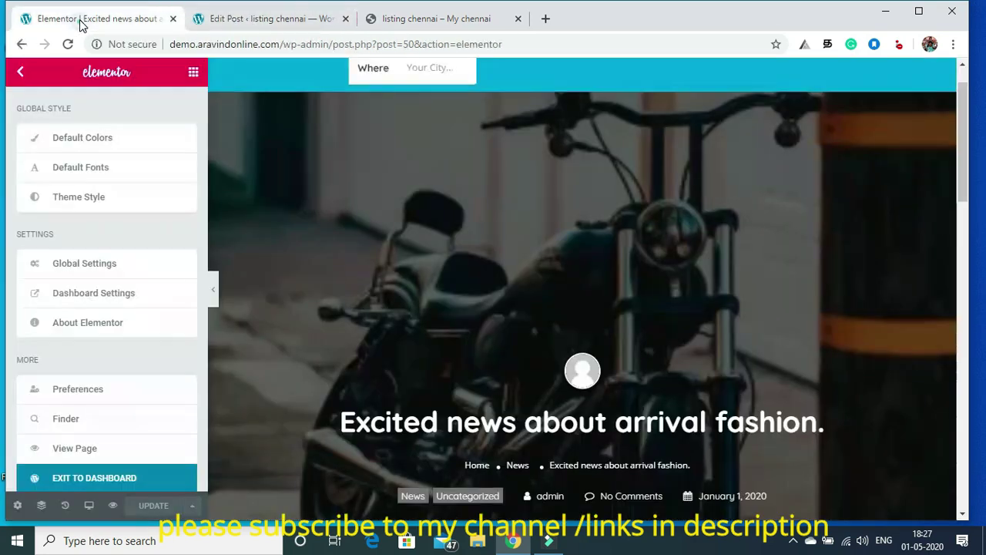
left_click(237, 20)
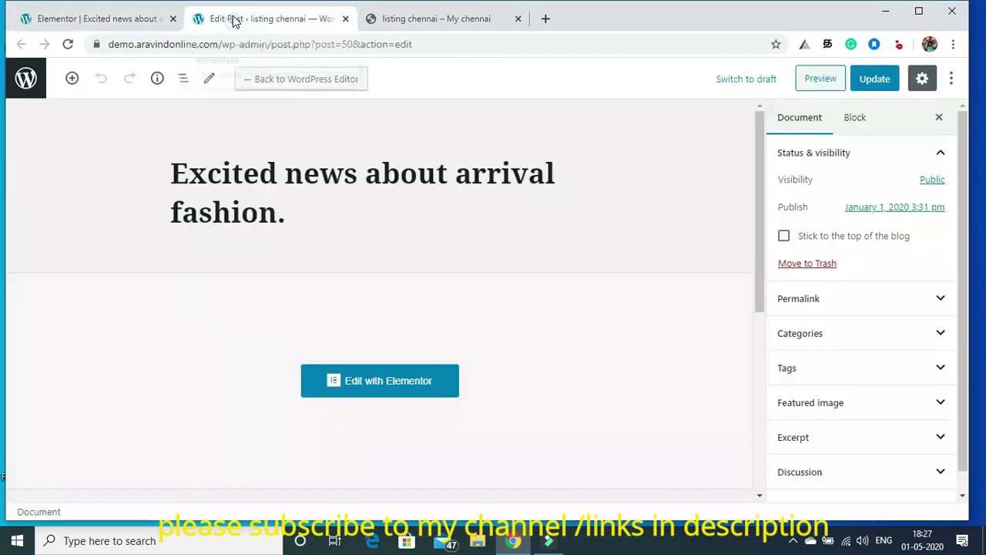
left_click(17, 85)
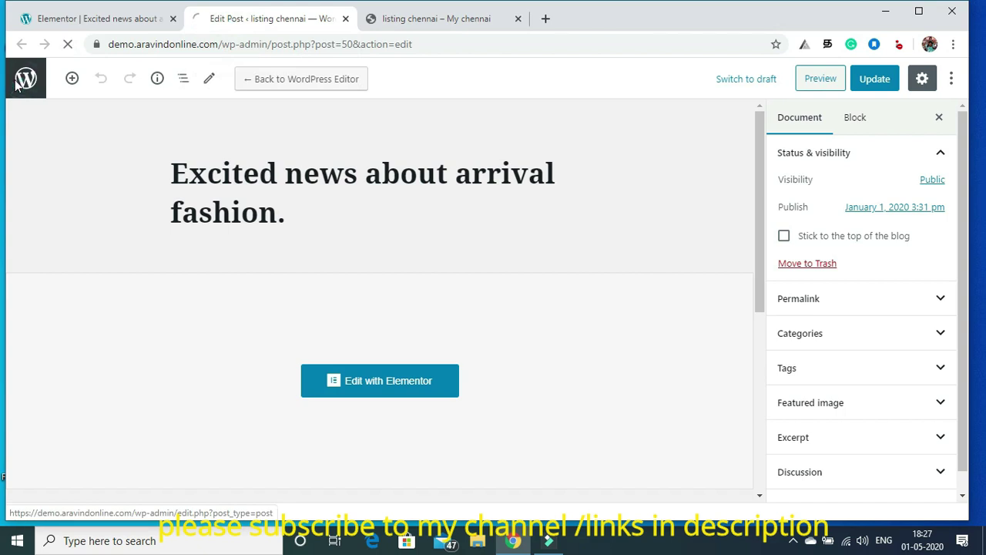
left_click(79, 28)
left_click_drag(961, 151, 959, 120)
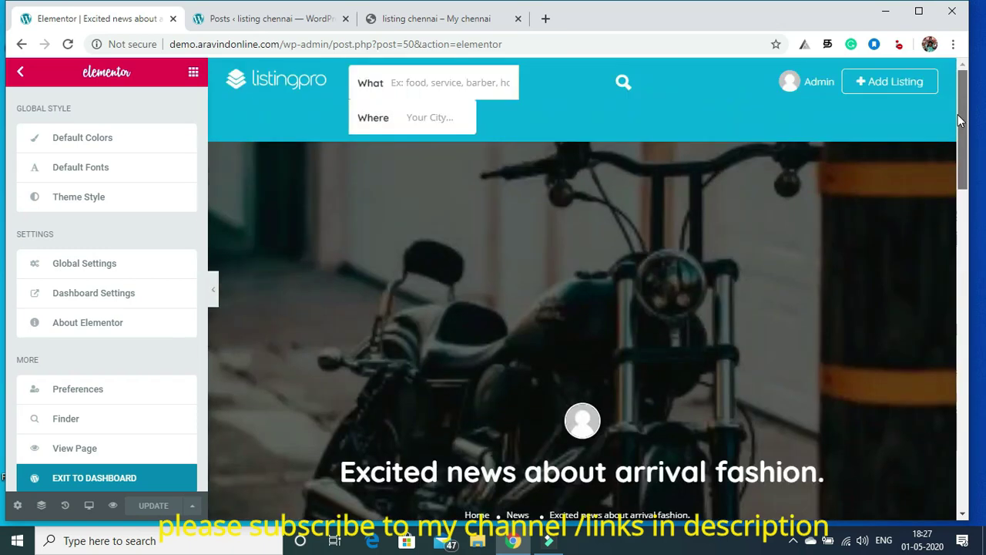
left_click(256, 21)
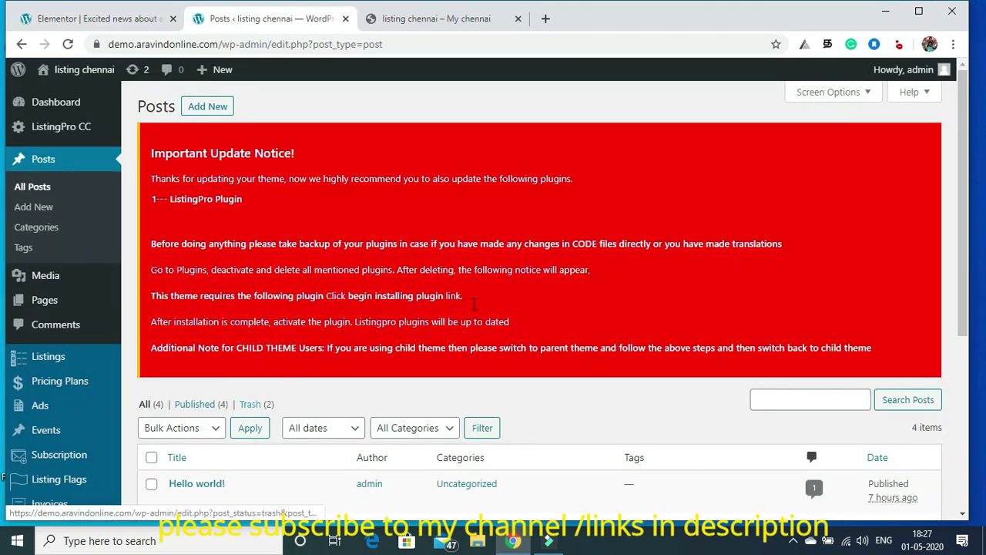
Go from the Posts list to the Listings admin page and start a new listing
scroll(3, 231, "down", 5)
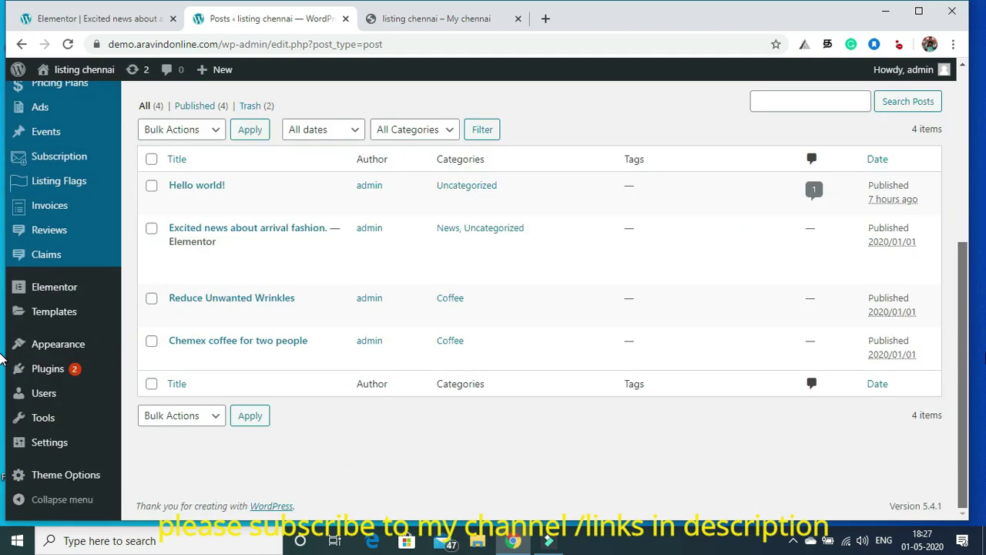
mouse_move(70, 478)
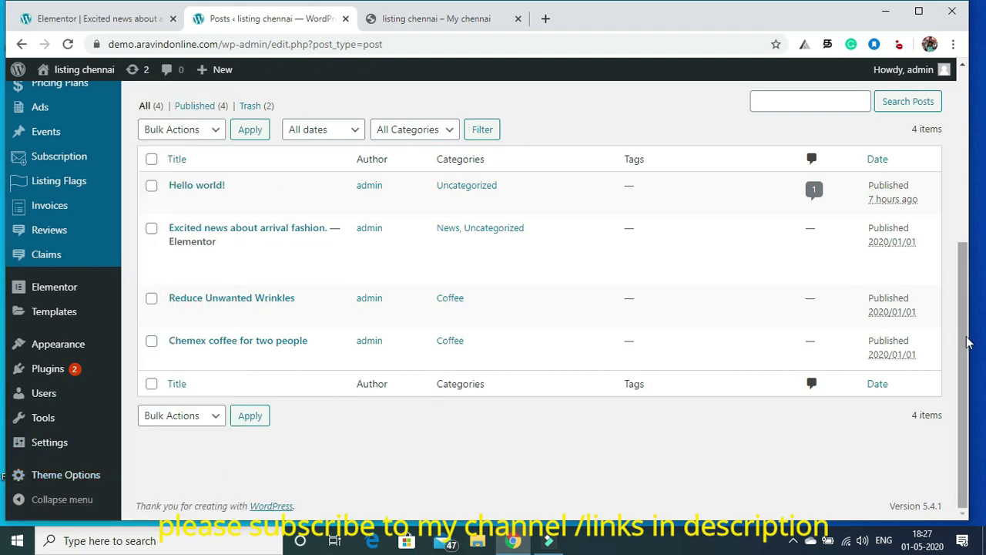
scroll(397, 231, "up", 5)
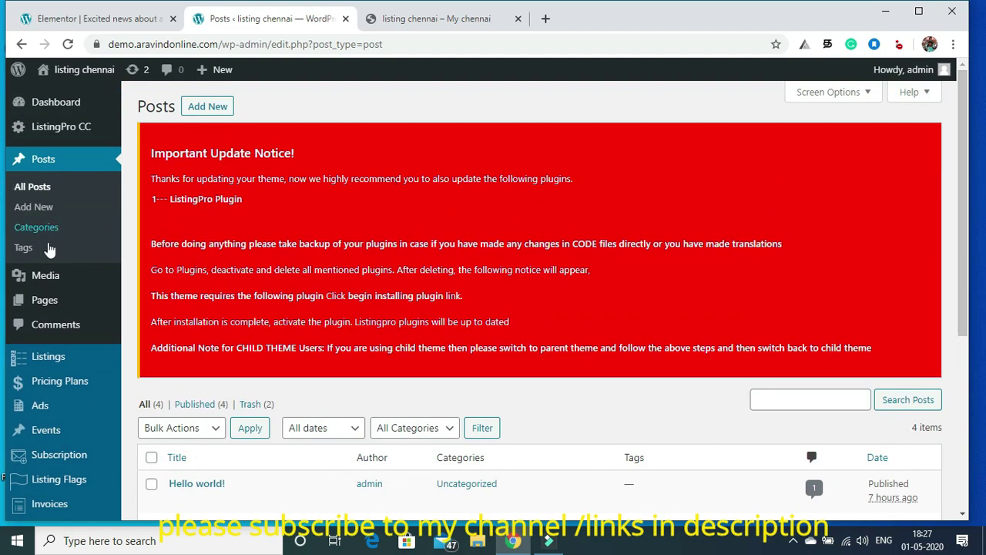
mouse_move(60, 362)
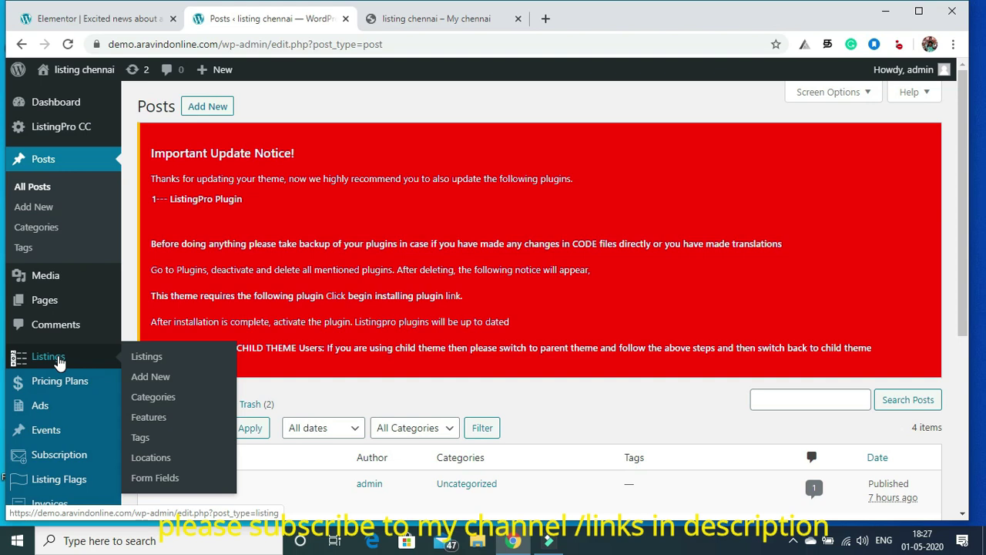
left_click(141, 360)
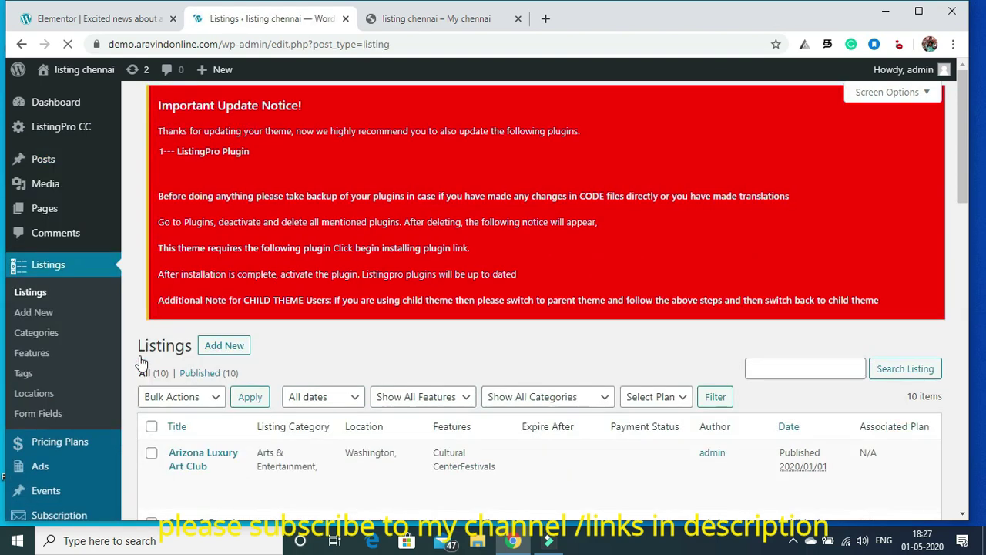
mouse_move(978, 107)
left_mouse_down()
mouse_move(980, 218)
mouse_move(979, 106)
left_mouse_up()
left_click(231, 109)
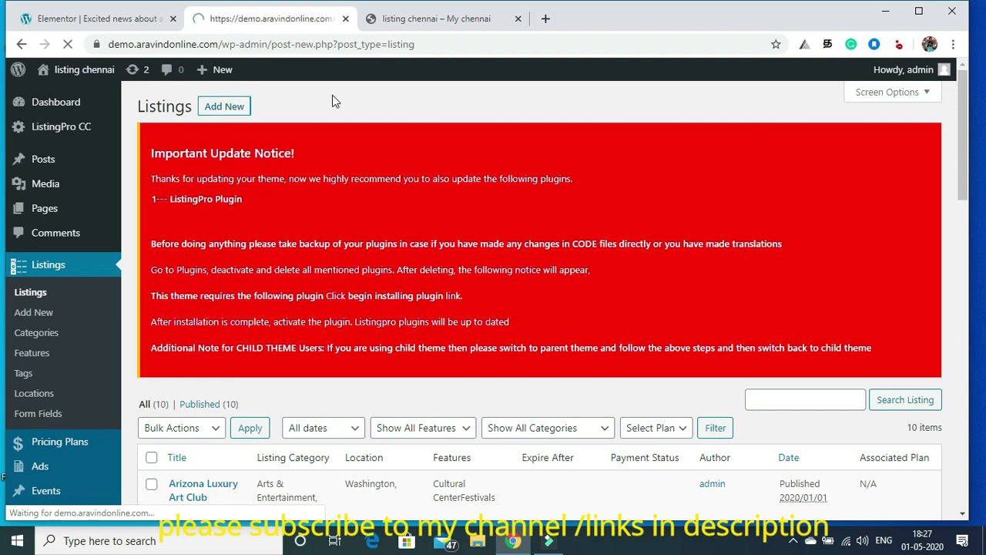
Title the new listing 'aroma express cafe', publish it, and leave the editor
type("aroma")
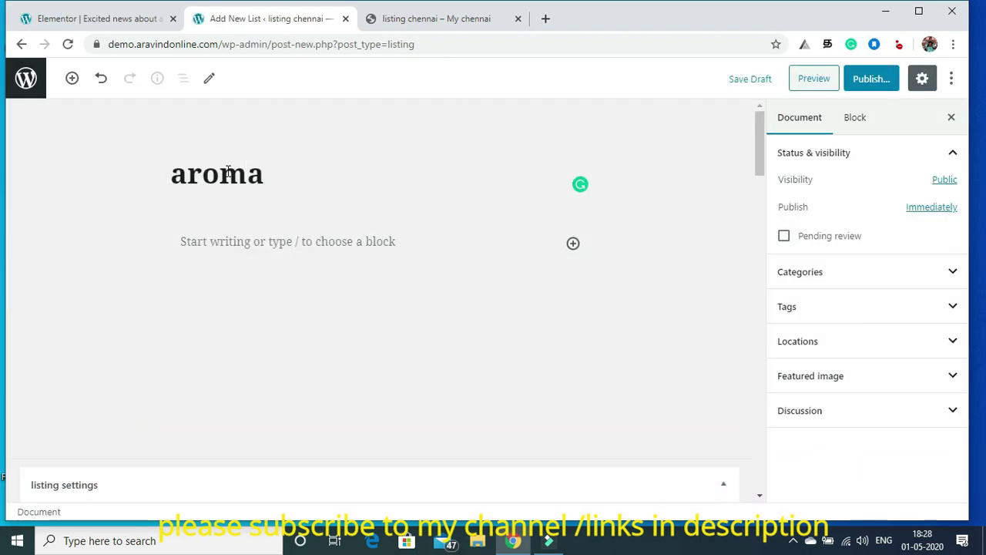
type(" express")
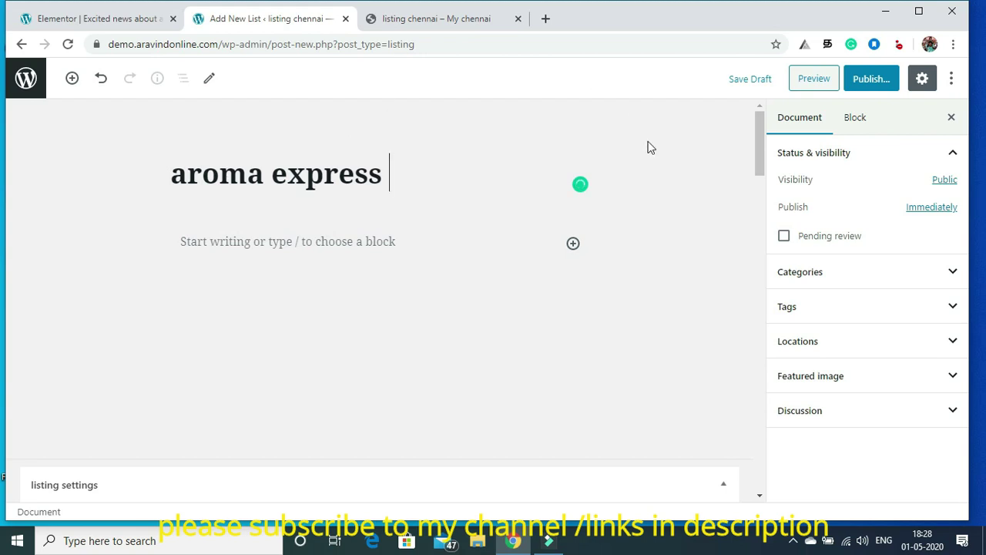
left_click(812, 272)
left_click(913, 270)
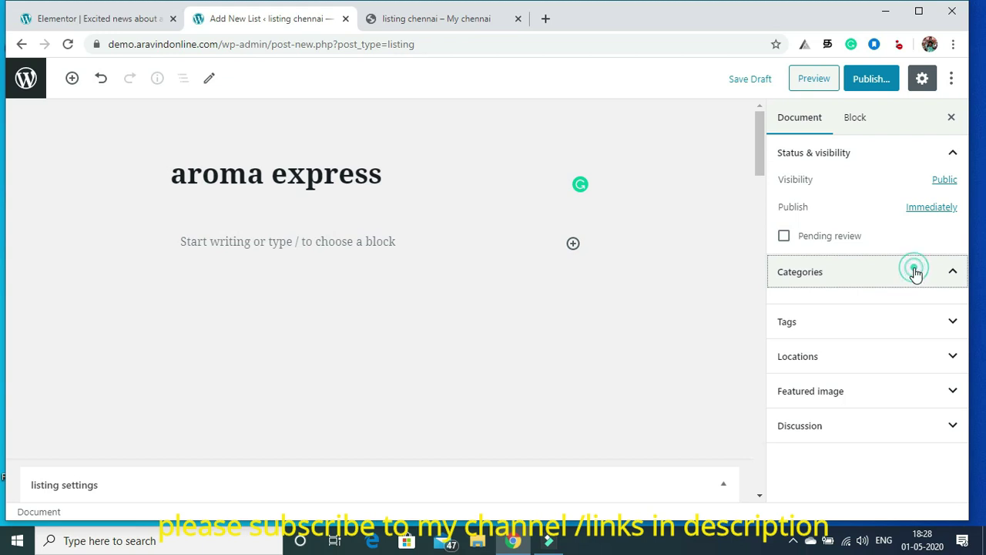
left_click(915, 271)
left_click(873, 80)
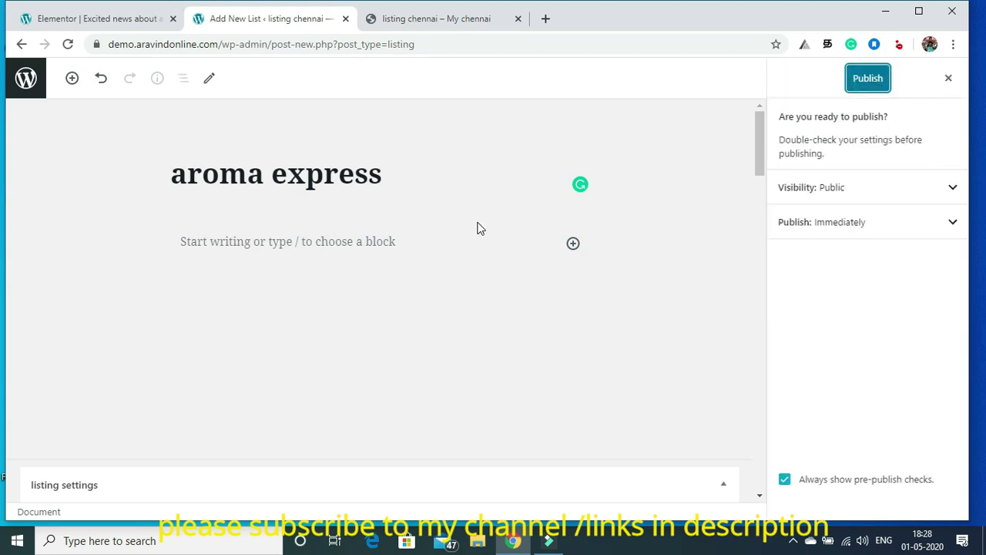
left_click(392, 172)
type("cafe")
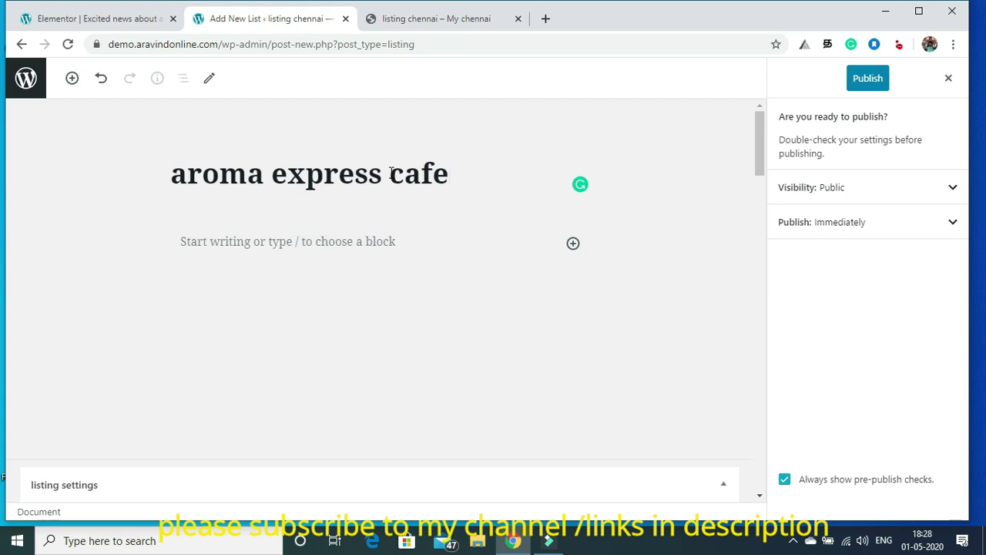
left_click(867, 78)
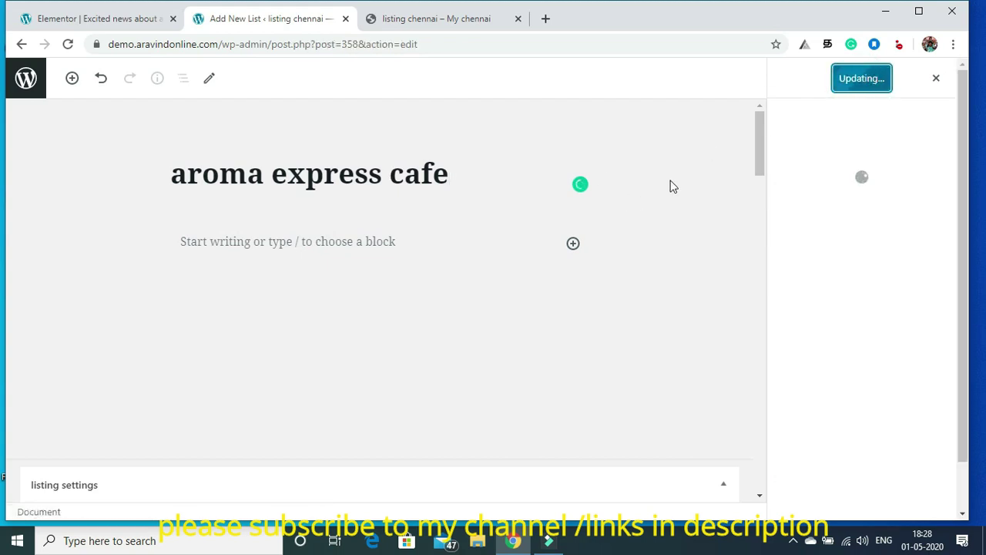
left_click(28, 87)
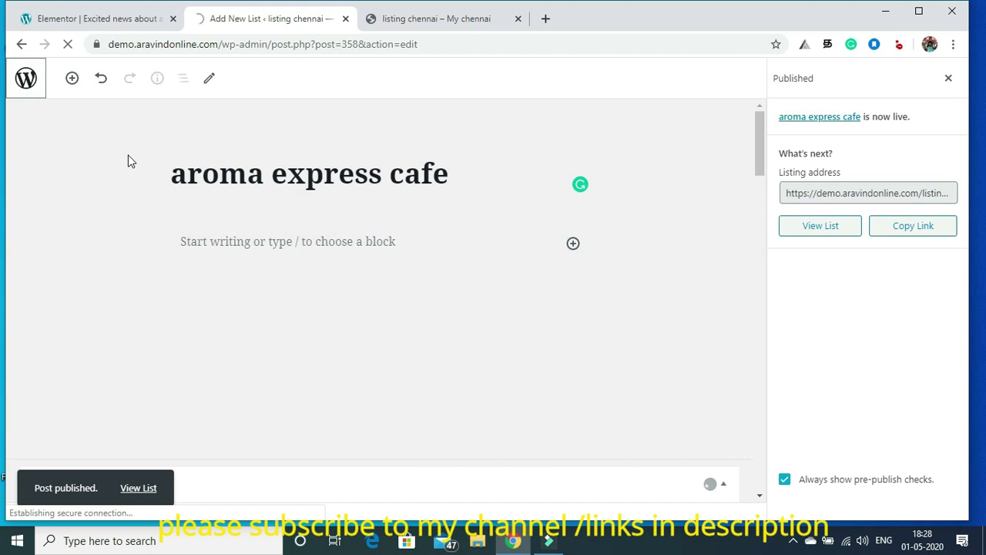
Switch across browser tabs to the site home page and back to the admin Dashboard
left_click(98, 25)
left_click(257, 26)
left_click(139, 26)
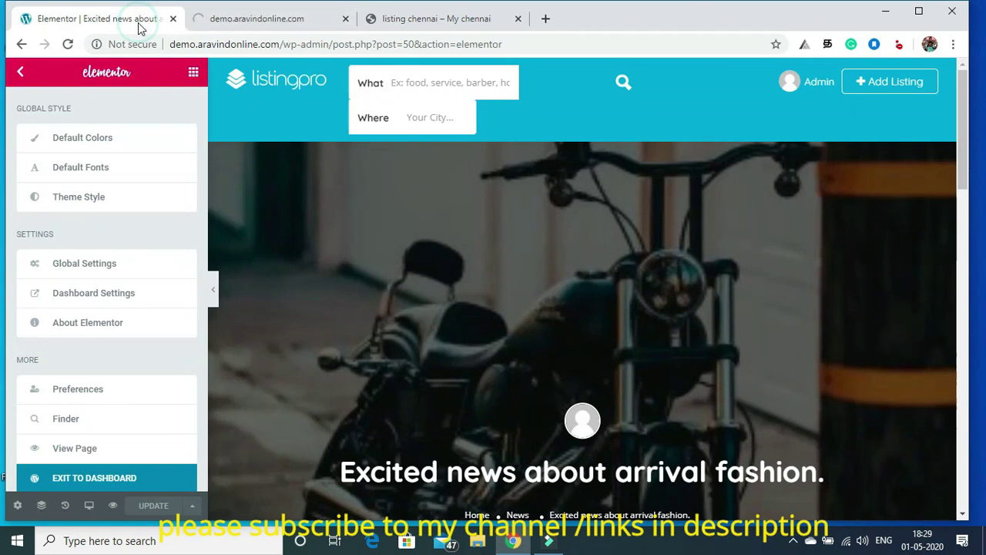
left_click(269, 20)
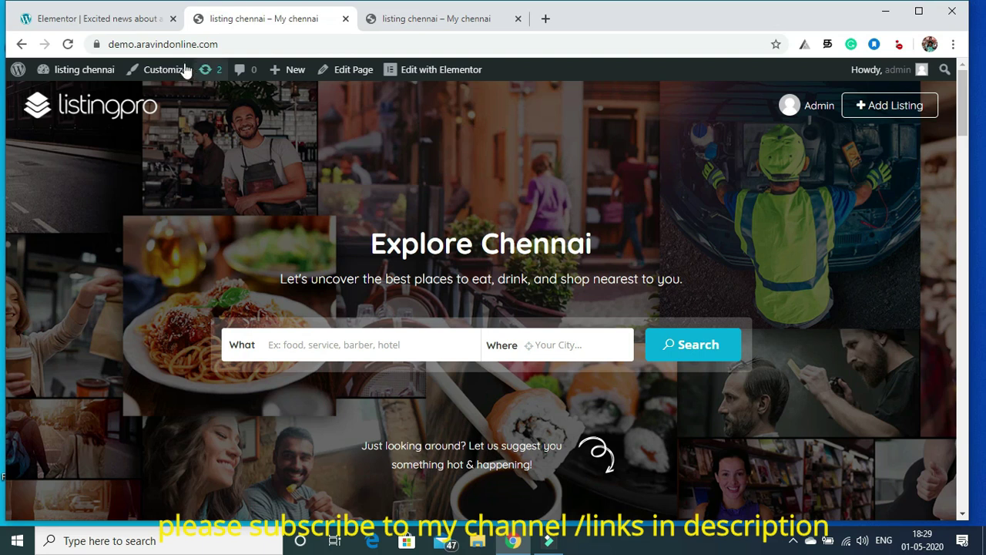
mouse_move(91, 79)
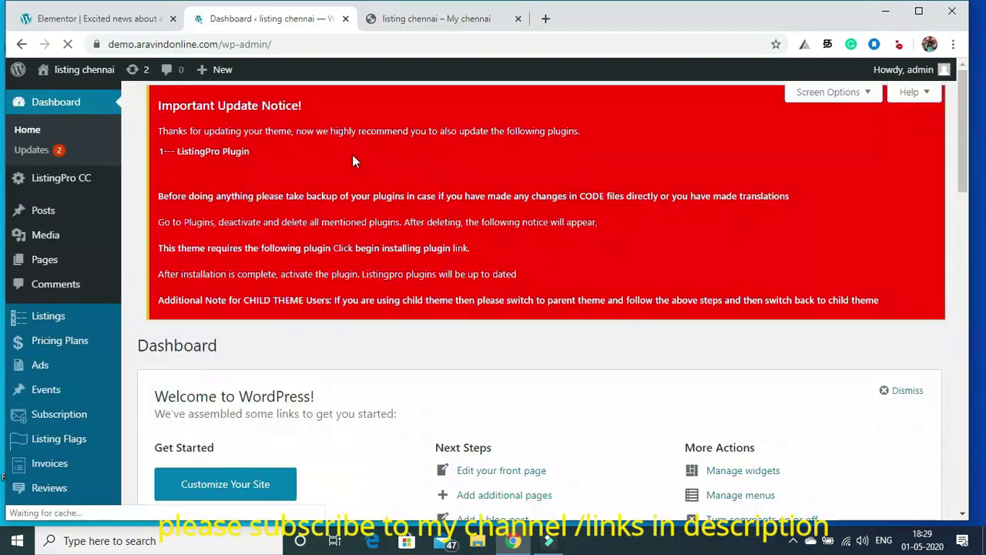
mouse_move(60, 319)
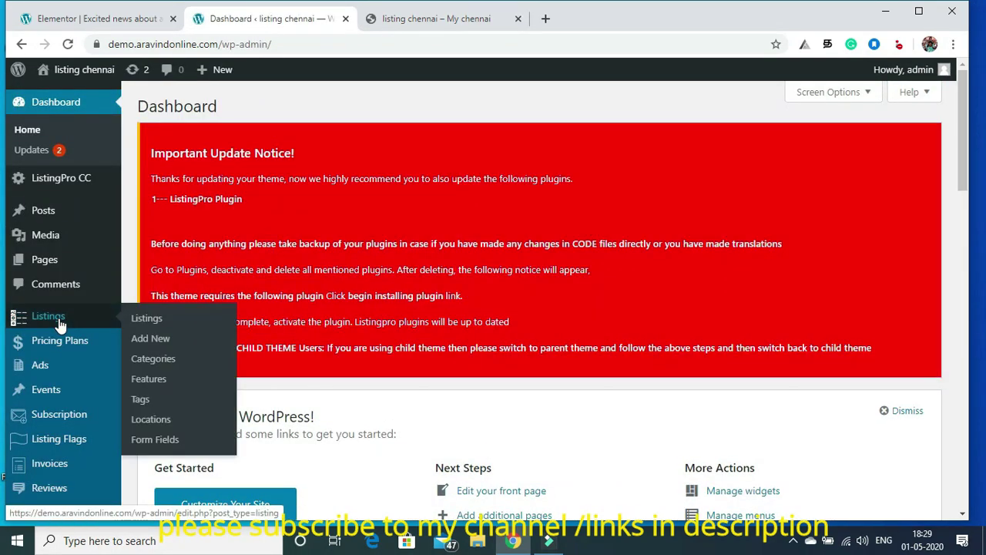
Browse the listing Categories and Features pages, then open all Listings showing 11 published
left_click(148, 358)
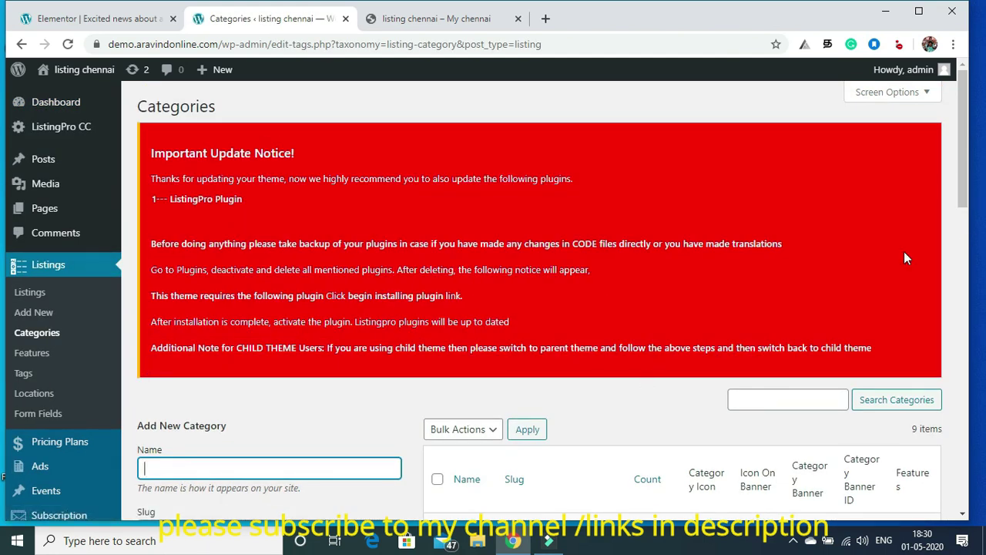
scroll(967, 174, "down", 4)
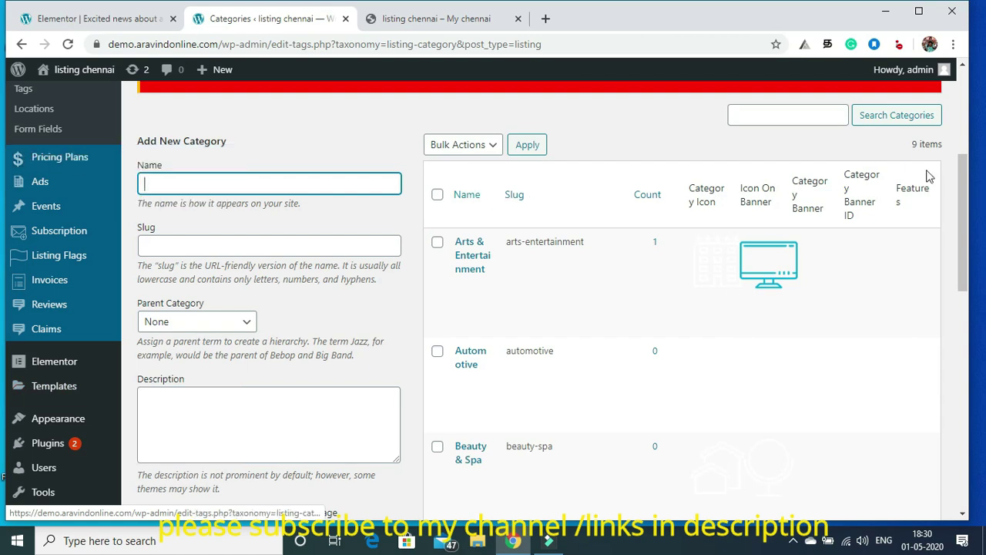
scroll(969, 253, "up", 3)
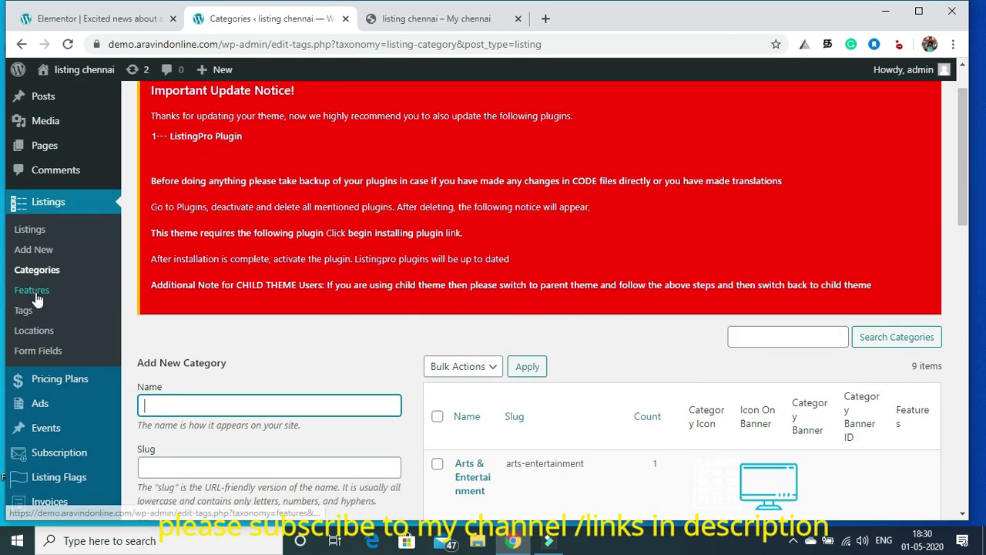
left_click(31, 290)
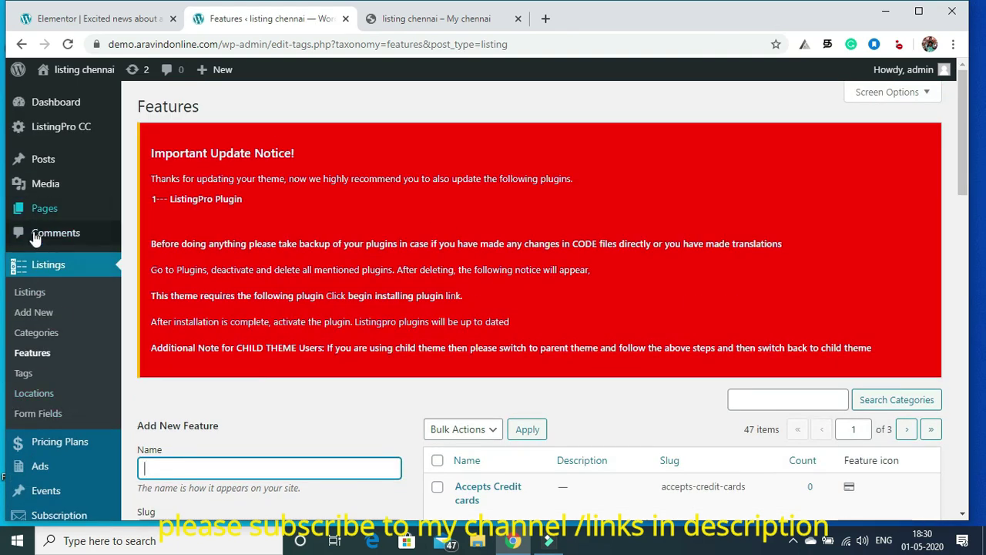
left_click(33, 294)
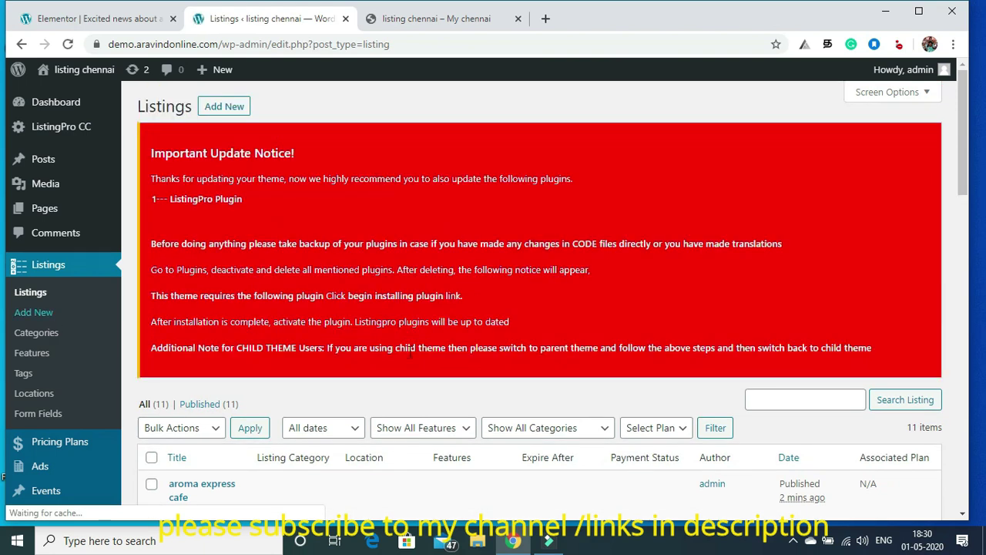
Edit the aroma express cafe listing and tick Hotels as its category
scroll(963, 100, "down", 3)
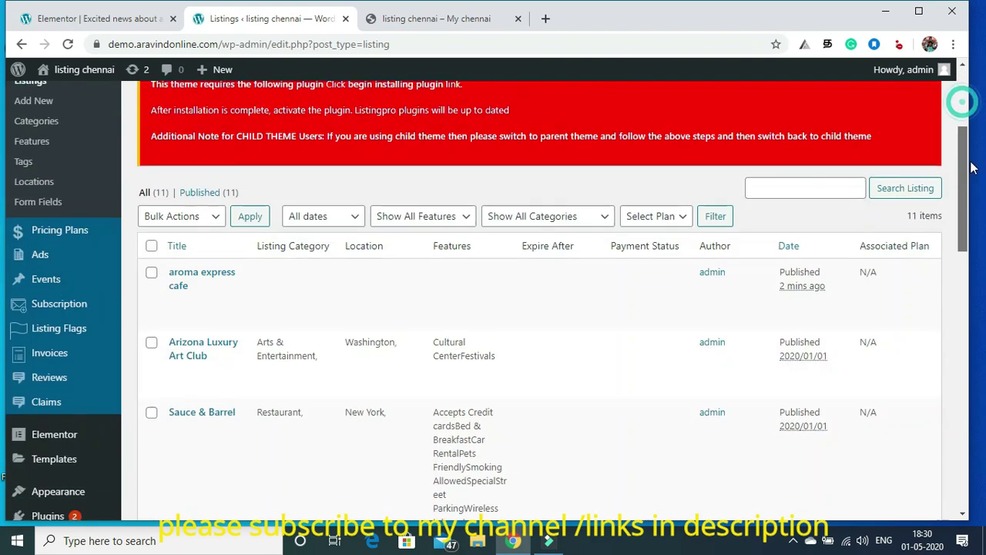
left_click(178, 266)
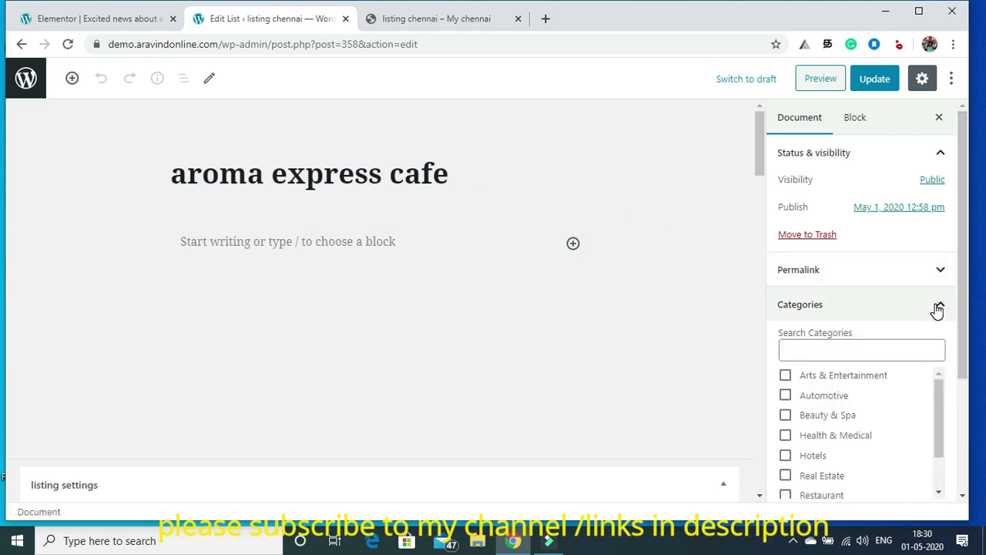
left_click(785, 455)
left_click_drag(942, 397, 945, 452)
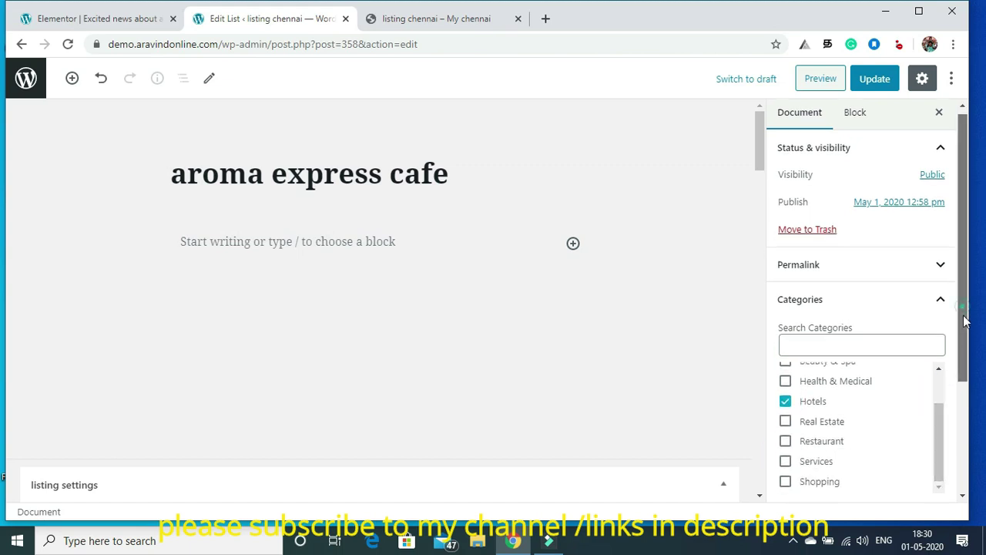
scroll(963, 308, "down", 1)
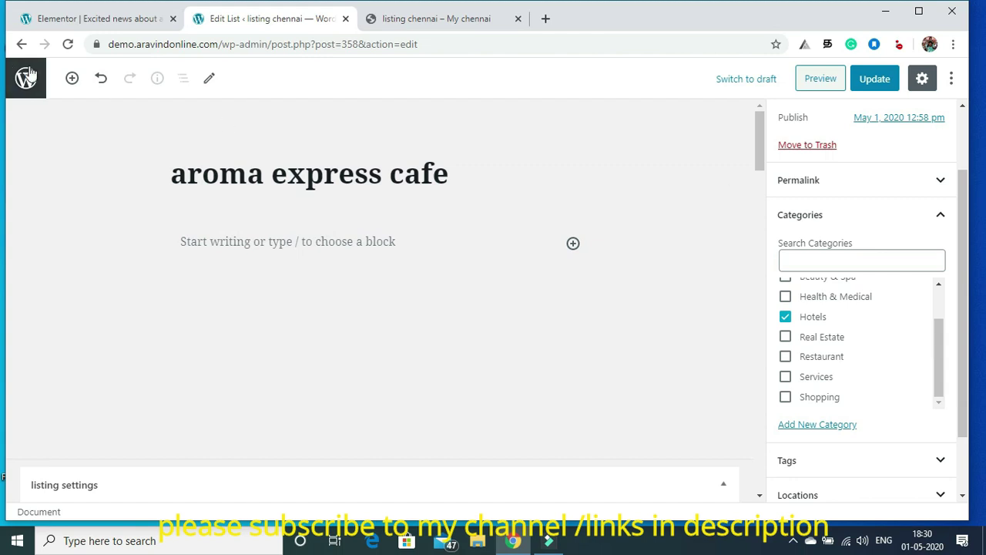
From Elementor, open the dashboard in a new tab beside the aroma express cafe editor
left_click(101, 21)
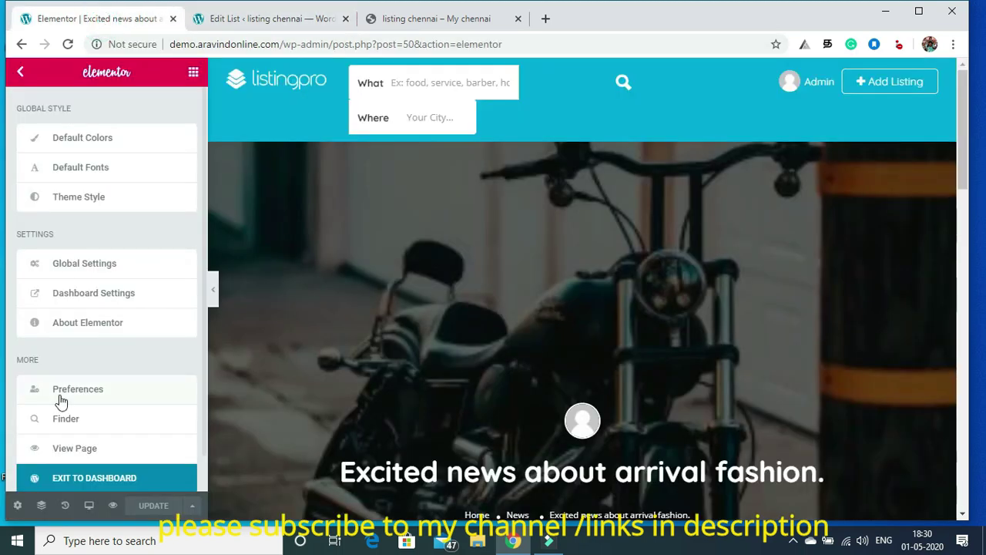
right_click(72, 481)
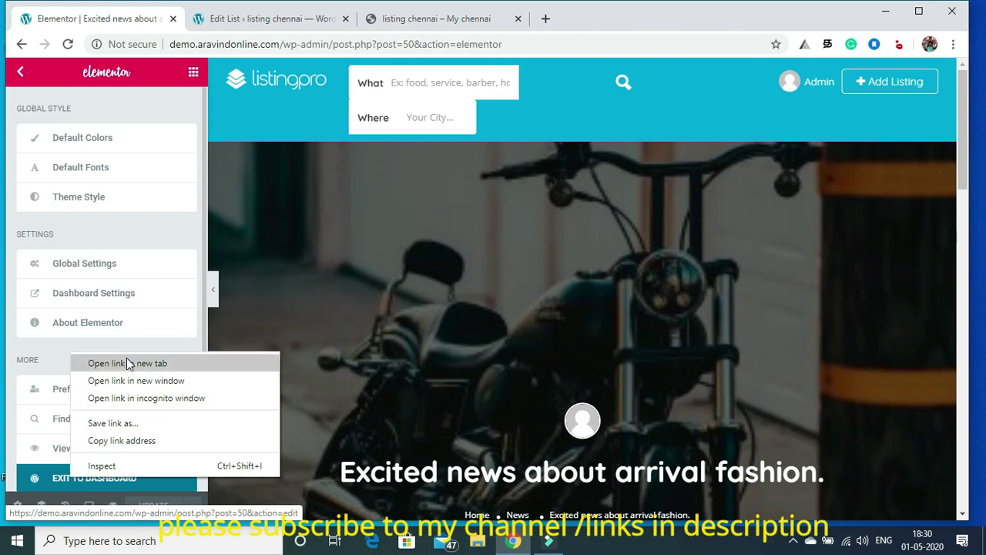
left_click(127, 363)
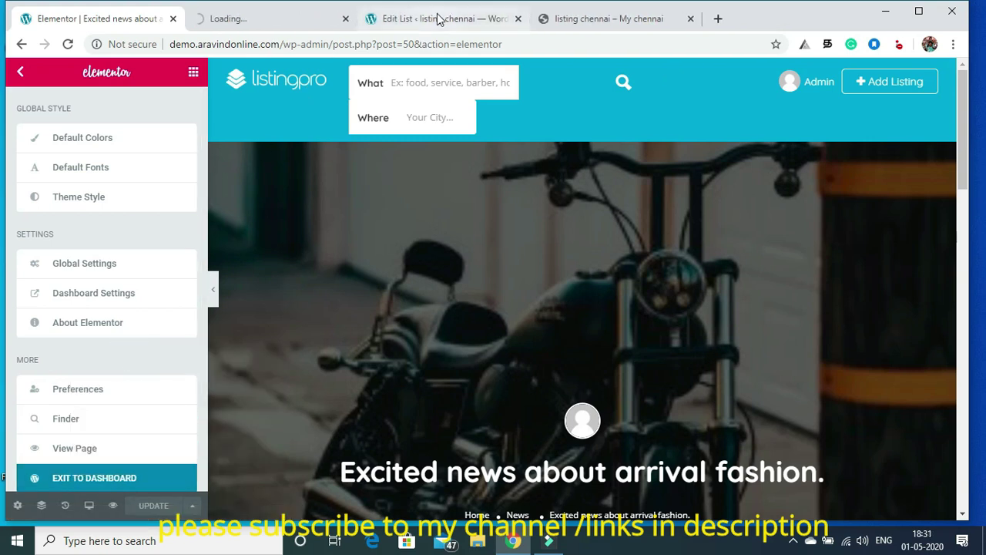
left_click(437, 18)
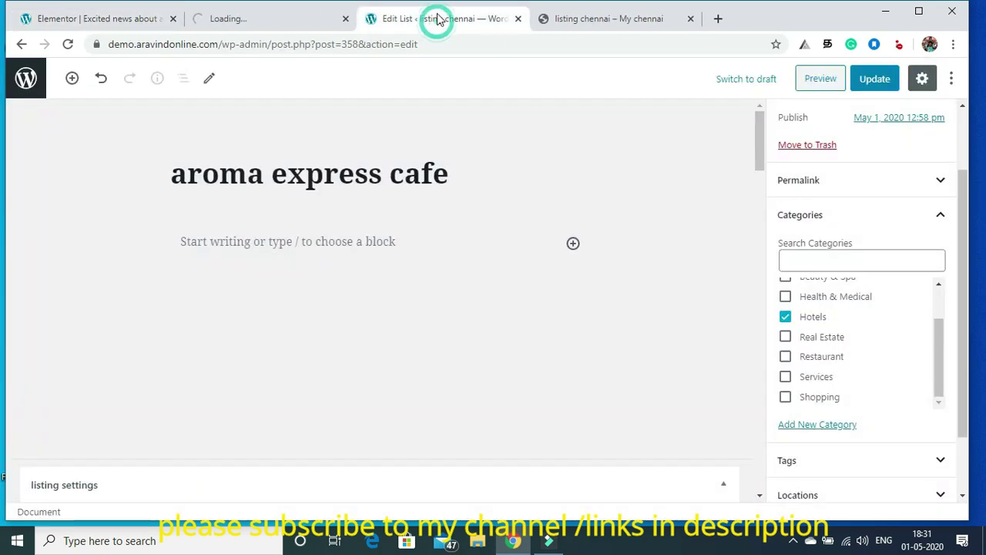
left_click(271, 19)
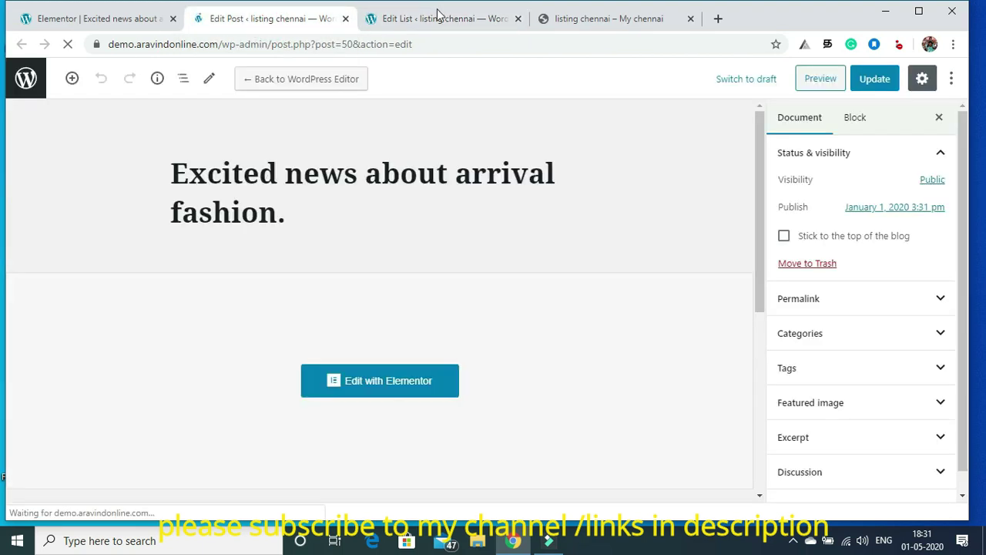
Load the admin Posts list with its 4 published posts and look over the sidebar menu
left_click(26, 78)
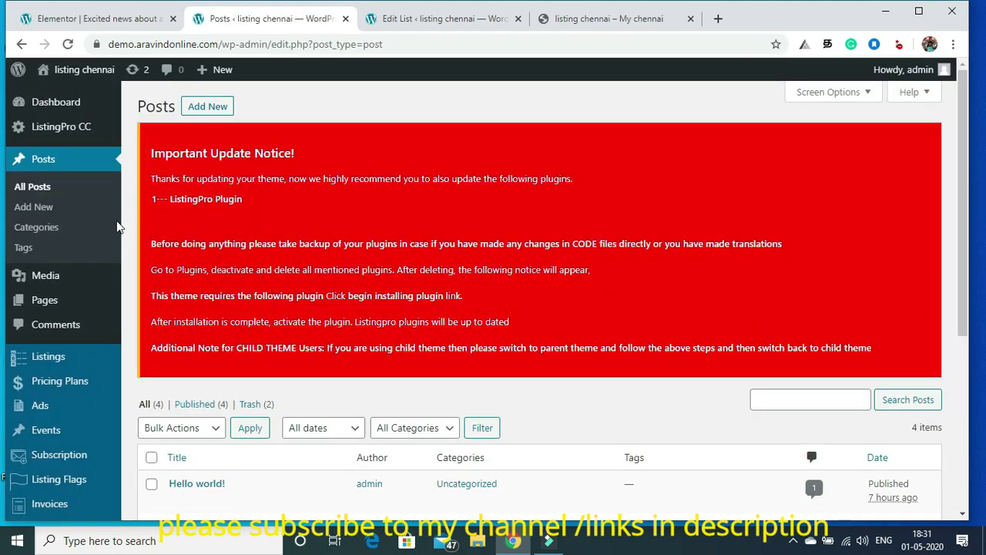
mouse_move(47, 306)
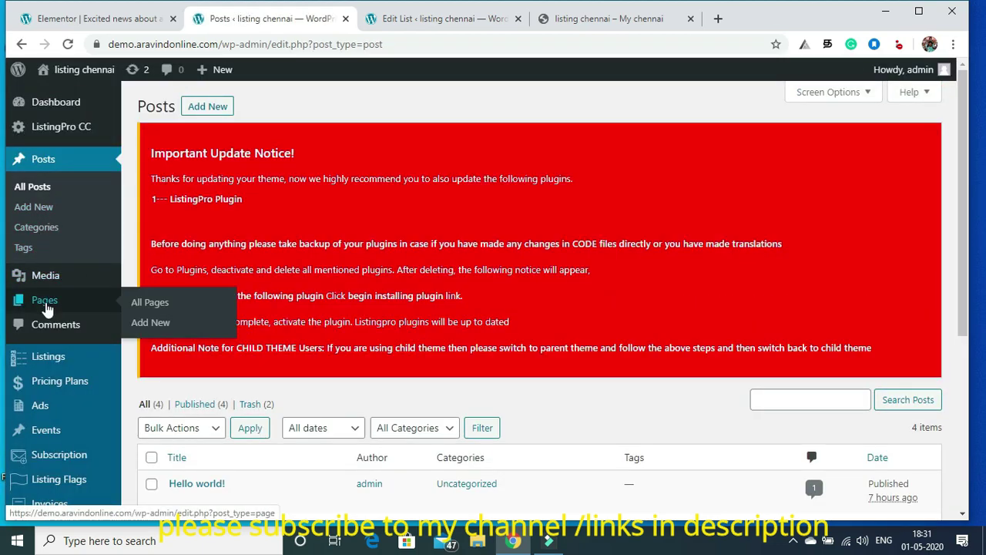
mouse_move(42, 391)
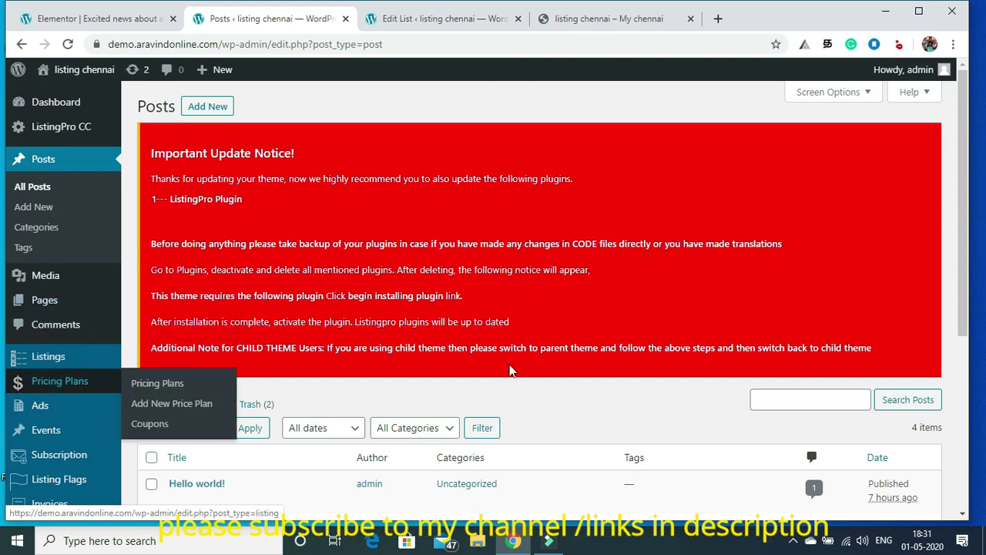
left_click_drag(967, 195, 978, 267)
scroll(978, 267, "down", 1)
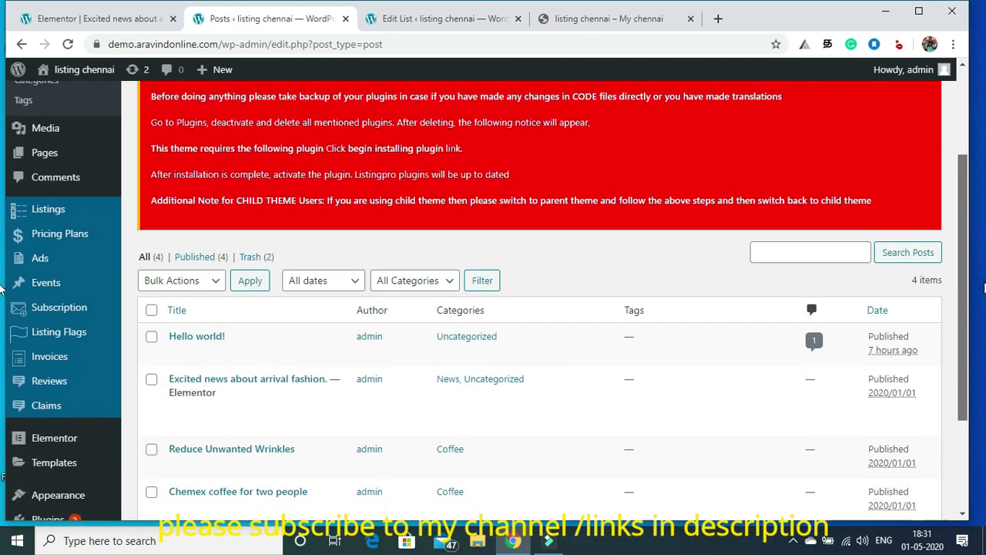
mouse_move(59, 199)
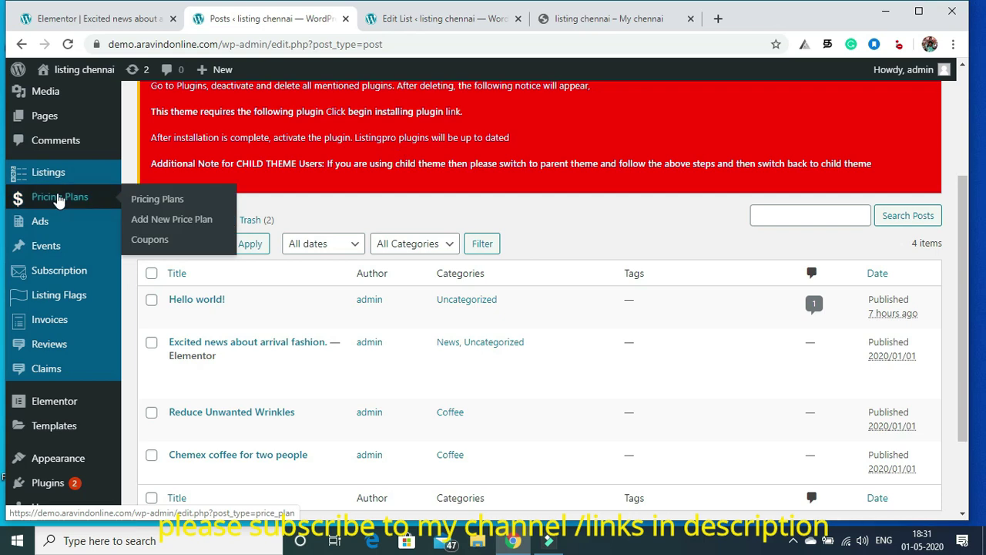
mouse_move(57, 174)
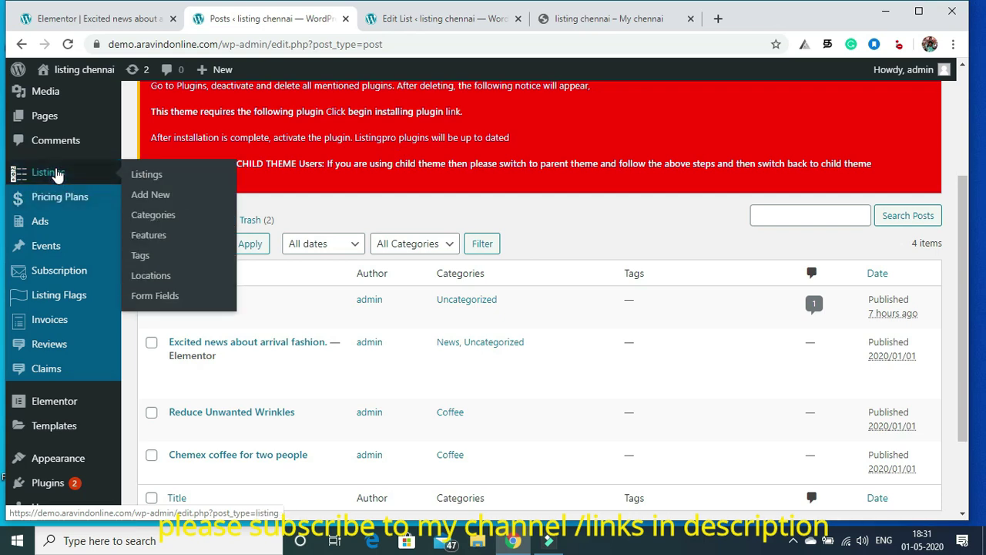
Open listing Categories, Features, Tags, Locations and Form Fields each in a new tab
right_click(152, 221)
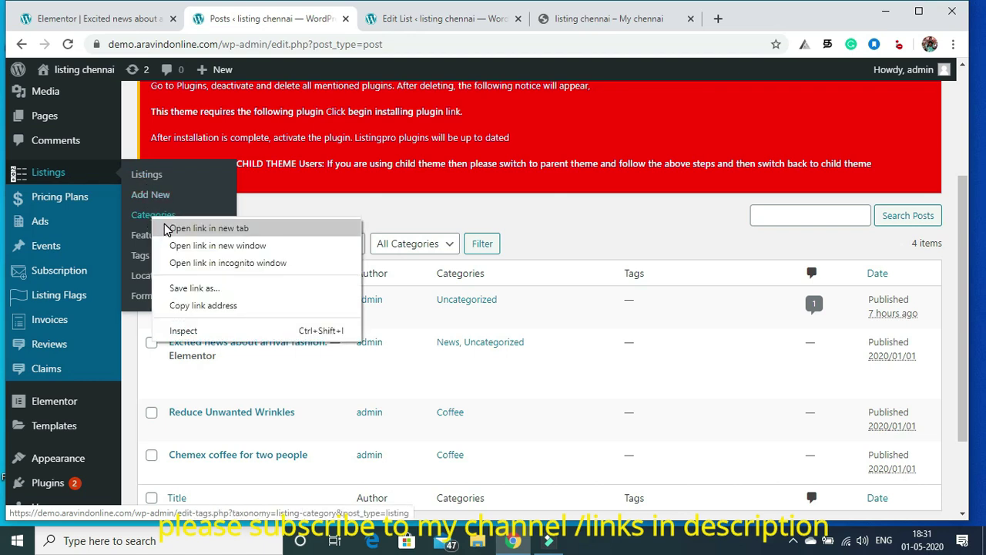
left_click(164, 225)
right_click(160, 236)
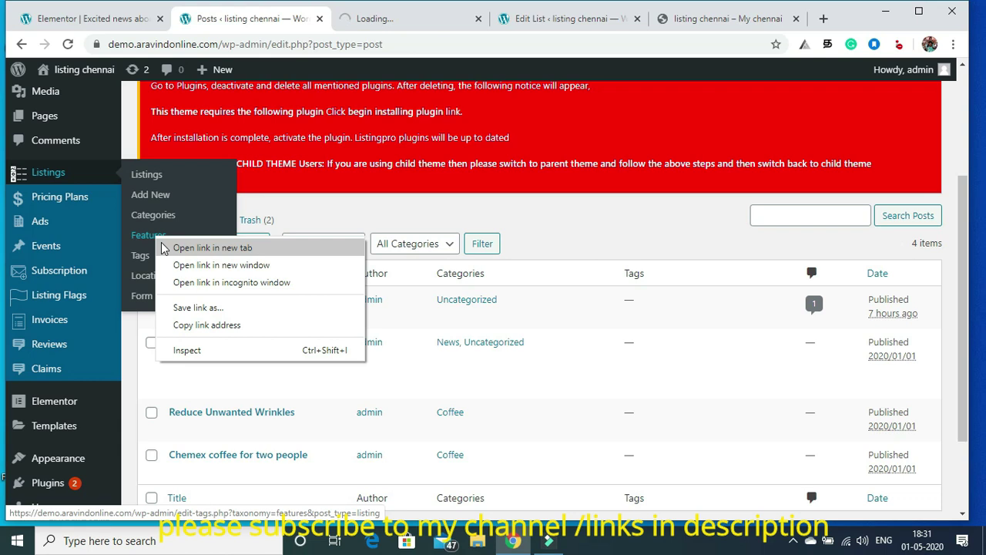
left_click(165, 246)
right_click(149, 257)
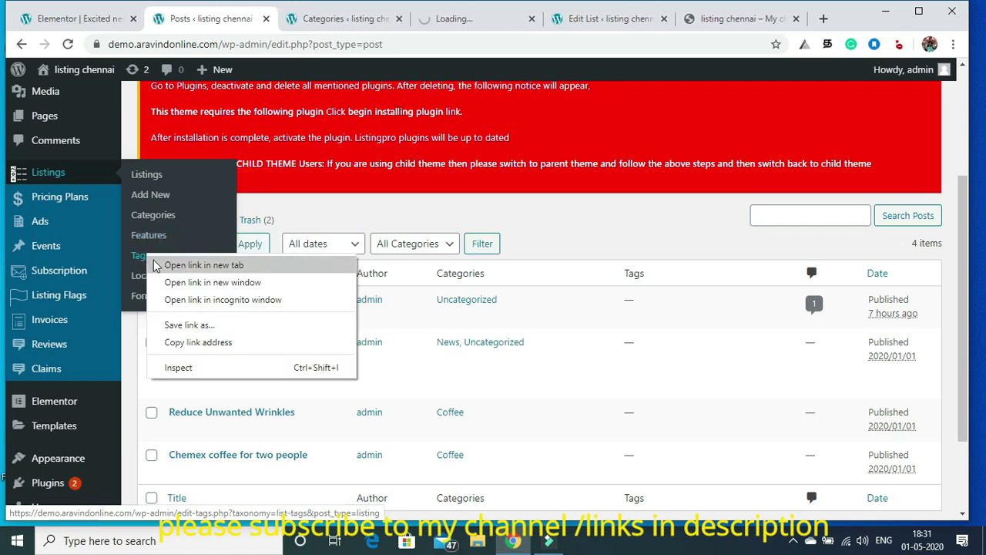
left_click(158, 264)
right_click(151, 278)
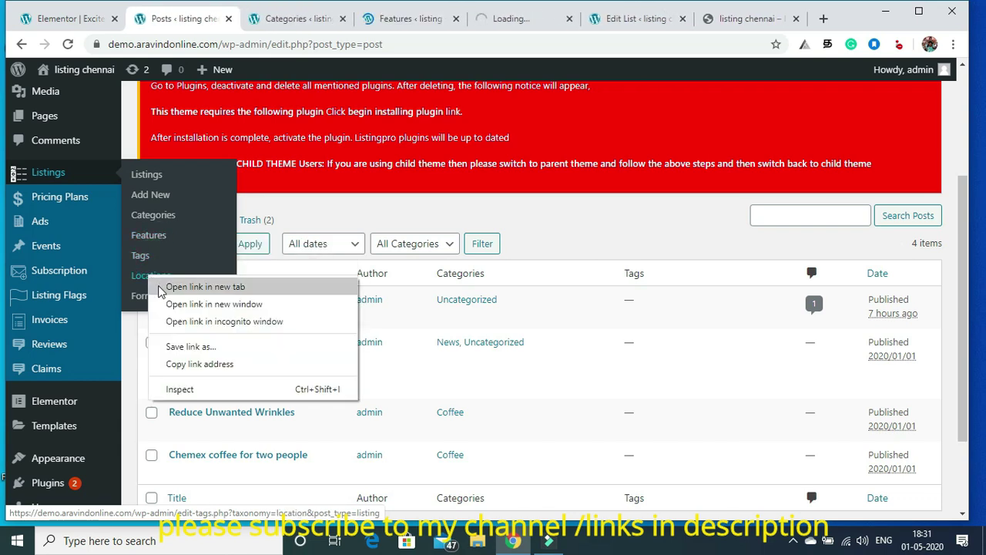
left_click(158, 284)
right_click(156, 297)
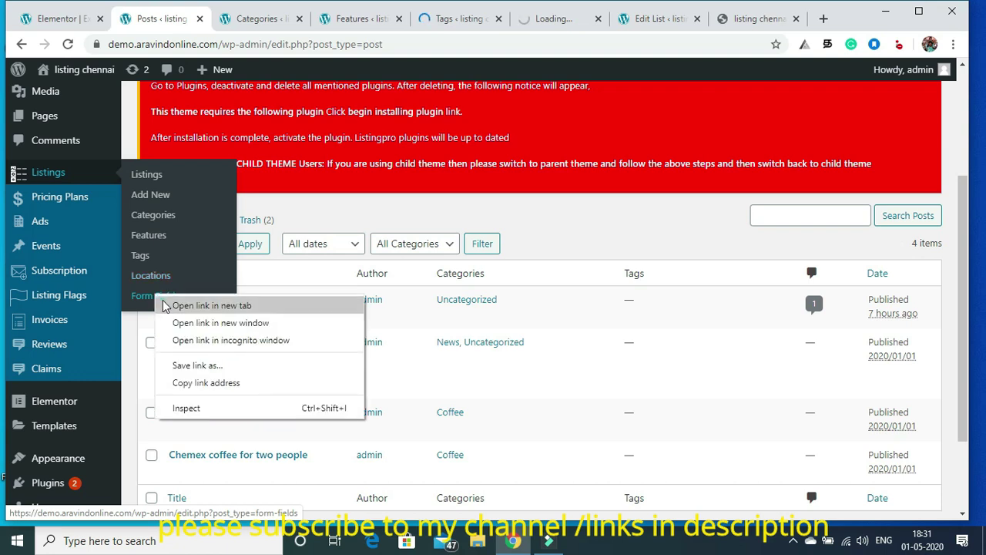
left_click(164, 307)
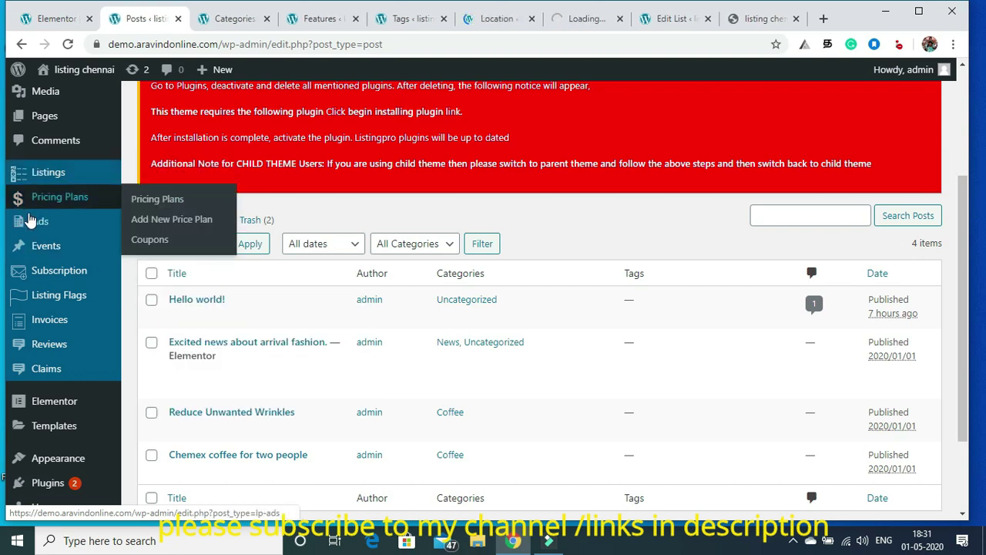
Open All Ads, Events, Subscription, Invoices and Reviews each in a new tab
mouse_move(31, 222)
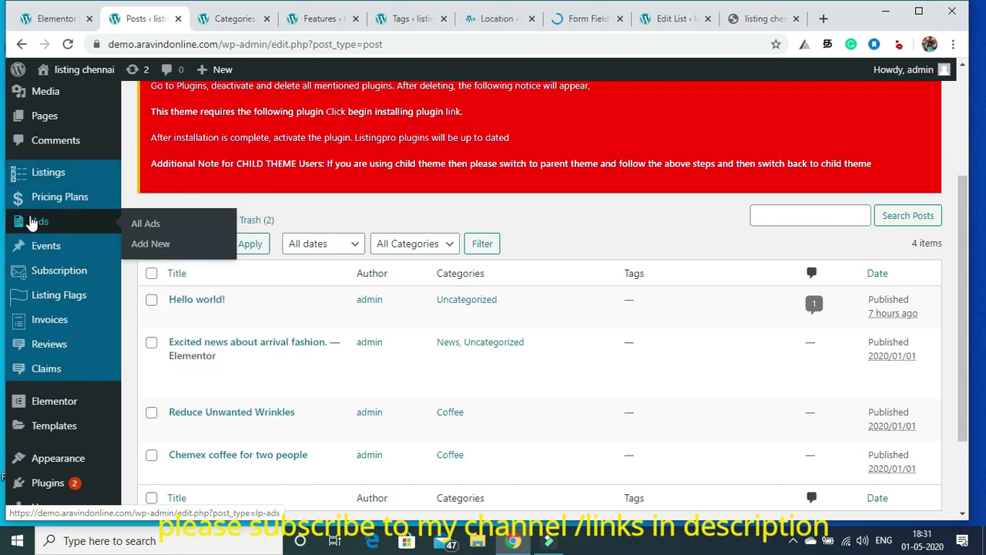
right_click(142, 225)
left_click(150, 233)
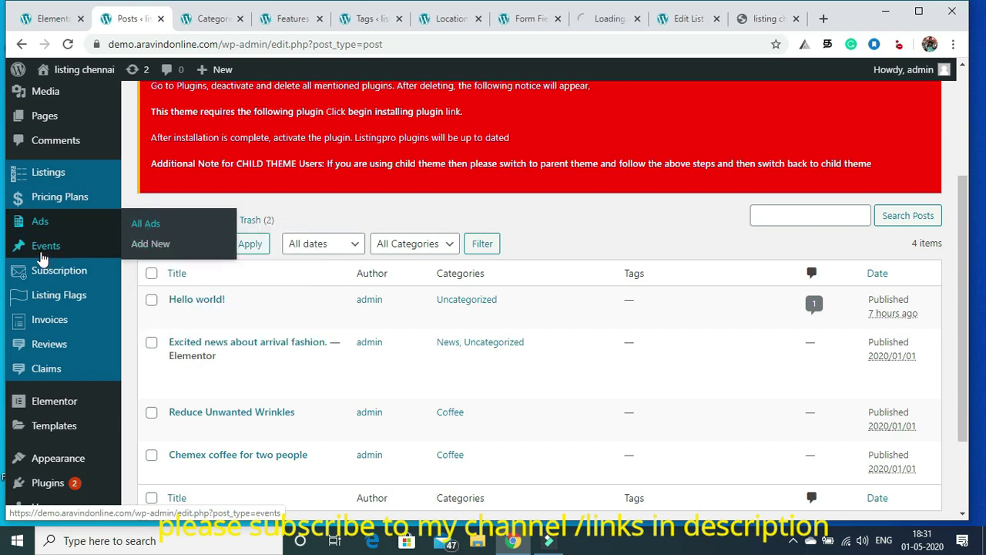
right_click(40, 250)
left_click(61, 260)
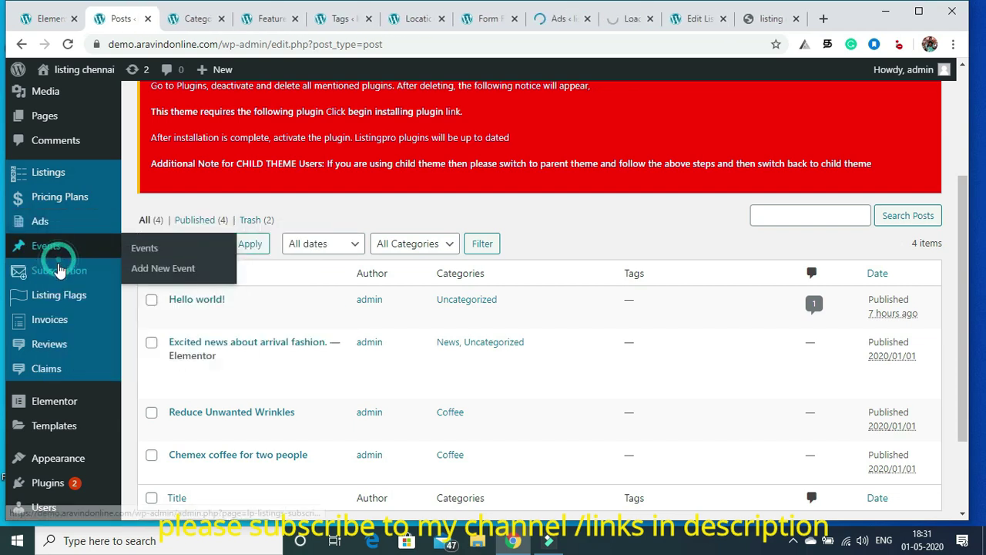
right_click(55, 274)
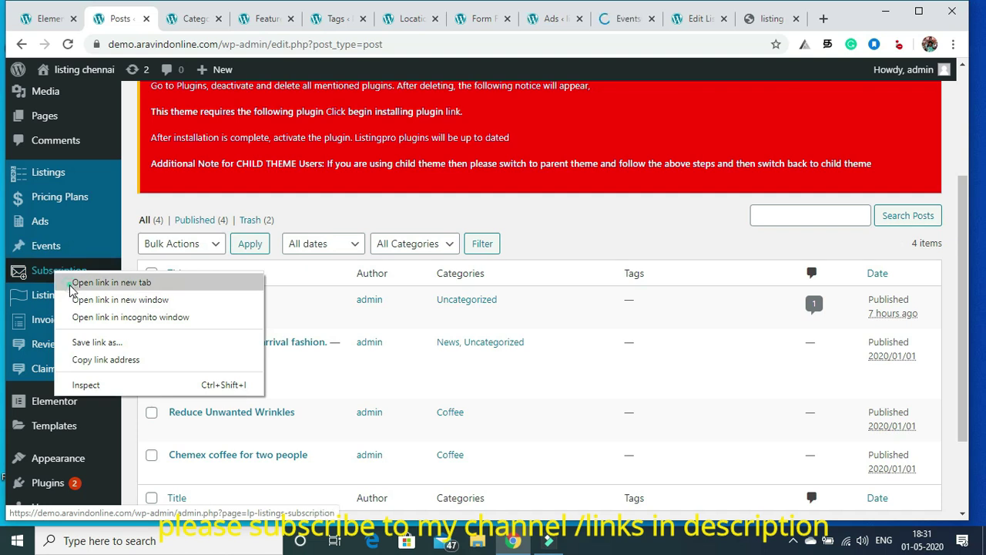
left_click(72, 285)
mouse_move(69, 291)
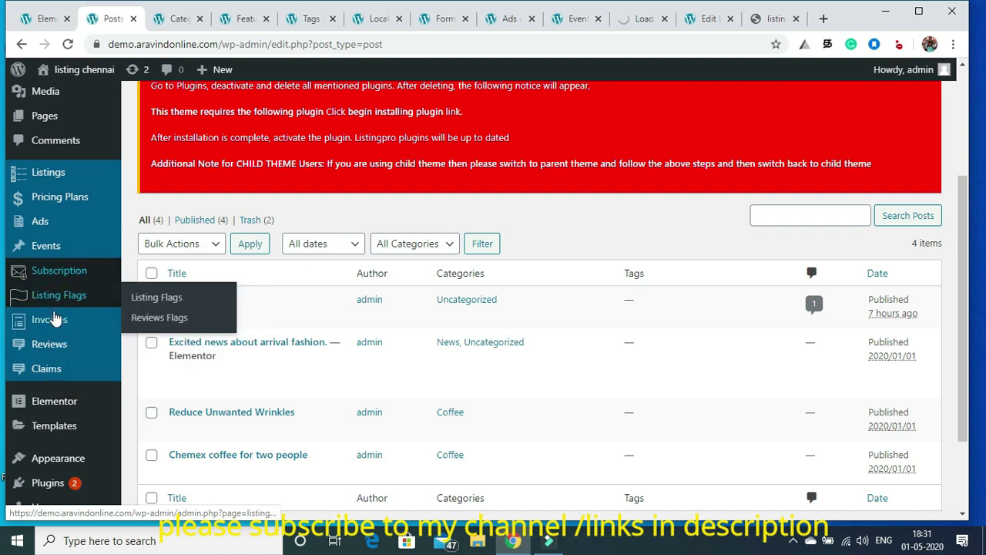
right_click(53, 317)
left_click(65, 333)
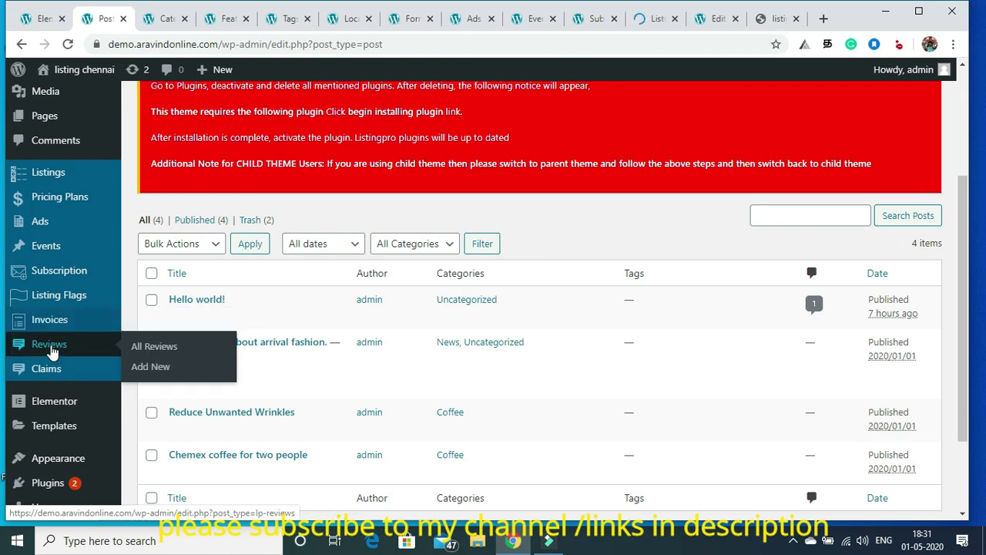
right_click(51, 347)
left_click(68, 353)
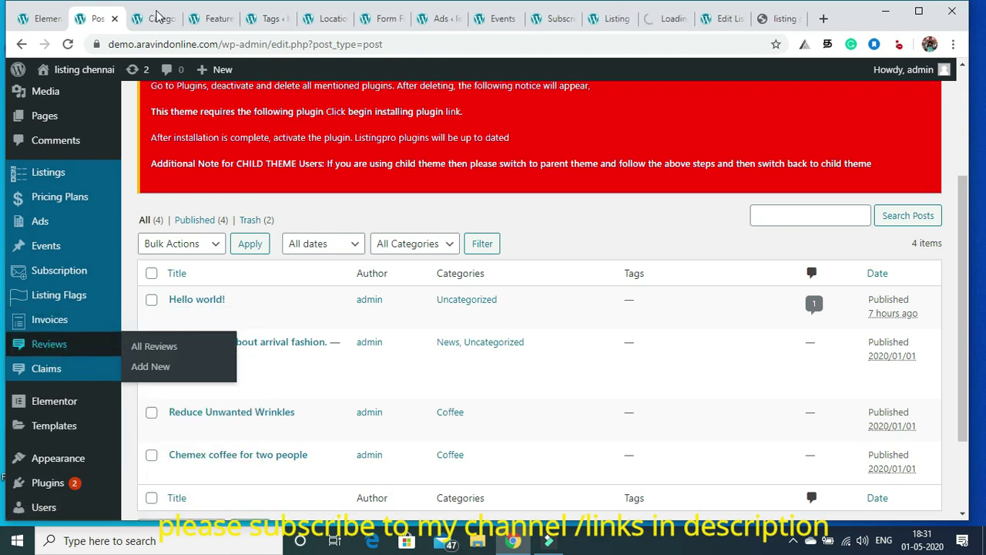
Look through the listing Categories, Features and Tags pages in their tabs
left_click(158, 17)
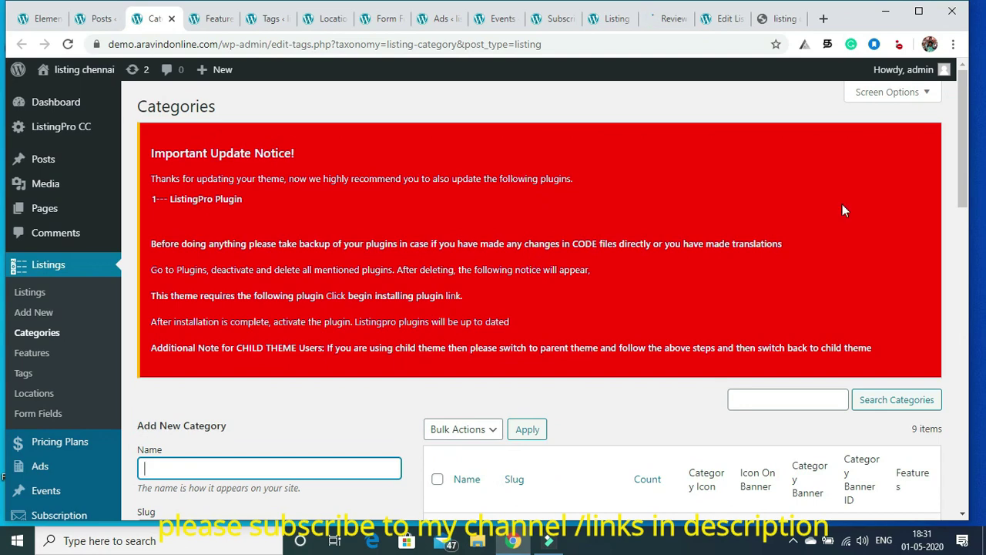
scroll(977, 212, "down", 4)
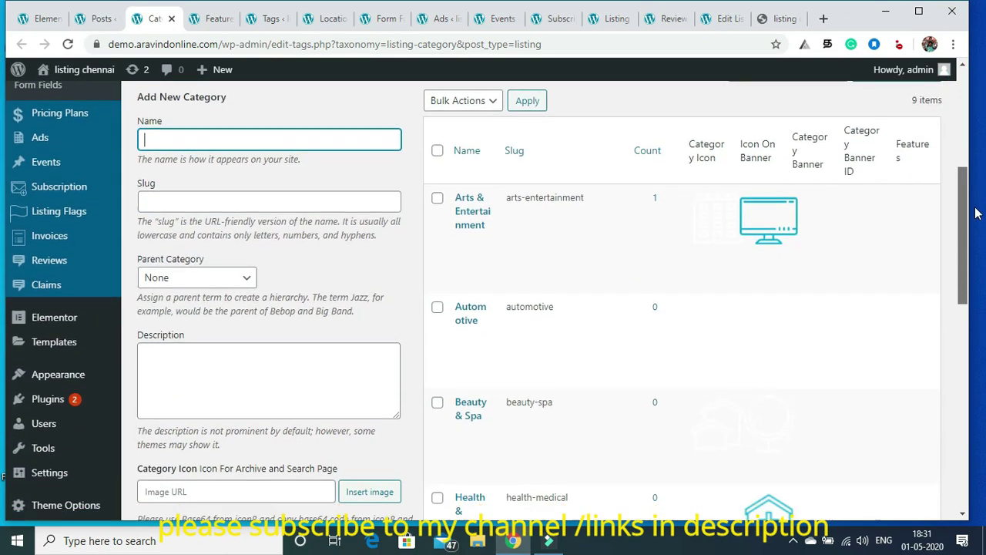
scroll(977, 213, "down", 8)
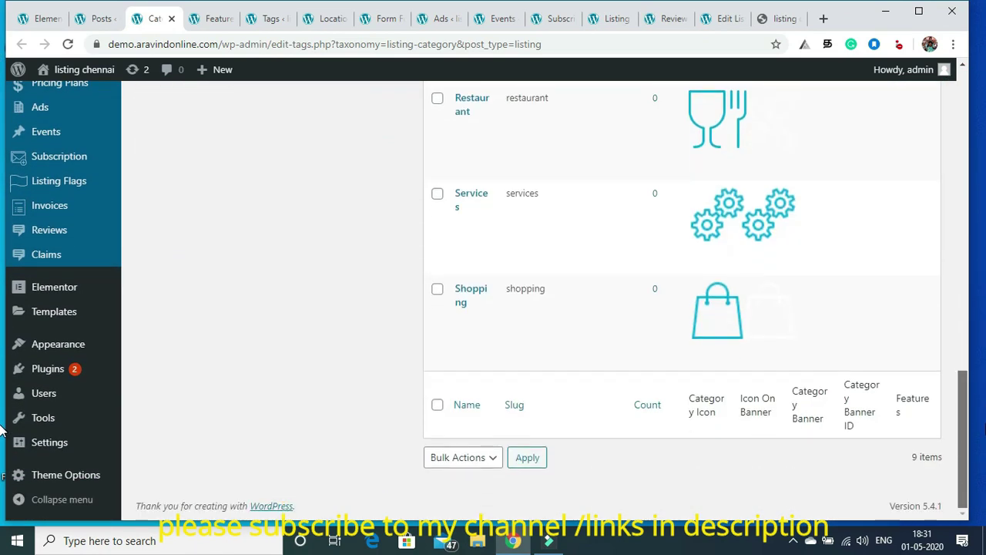
scroll(946, 66, "up", 13)
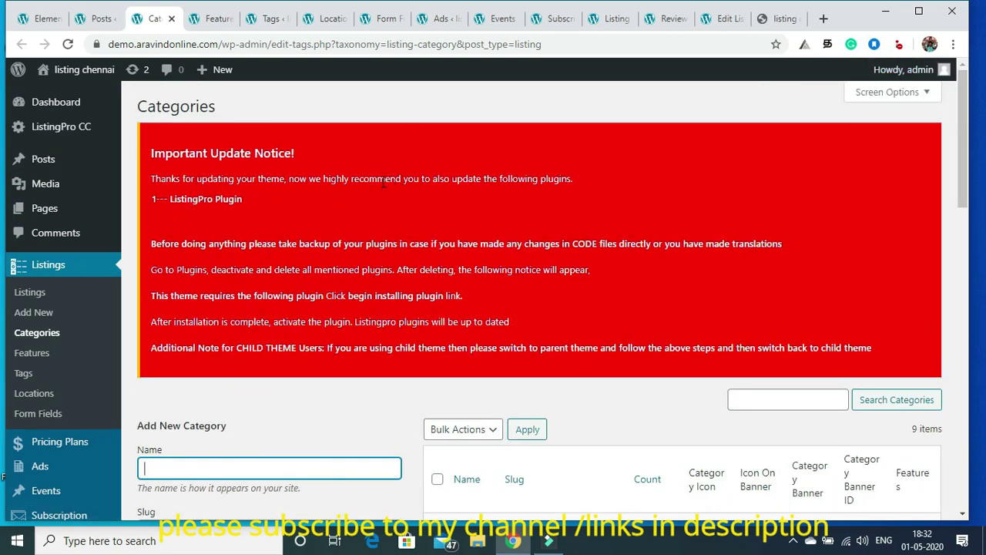
left_click(215, 18)
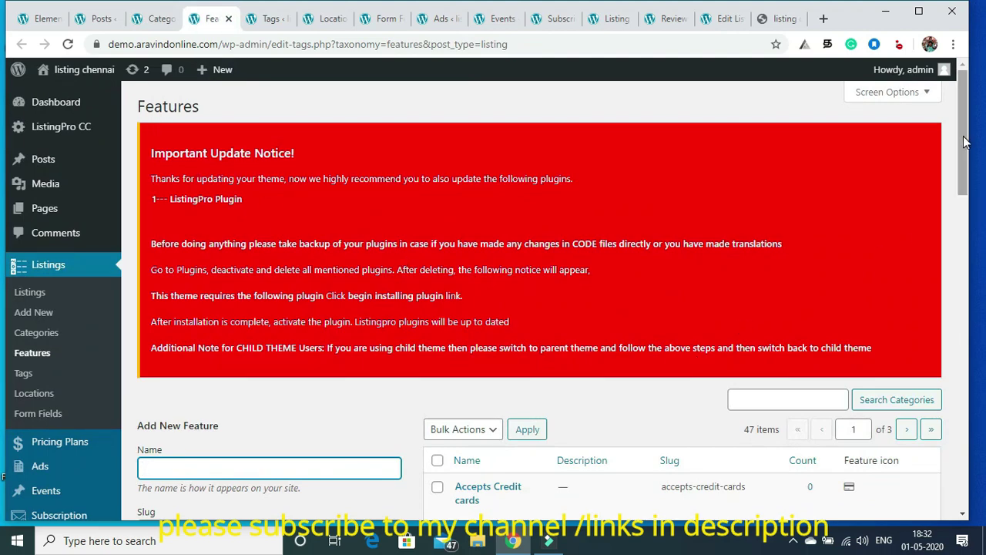
scroll(960, 132, "down", 4)
scroll(982, 236, "down", 4)
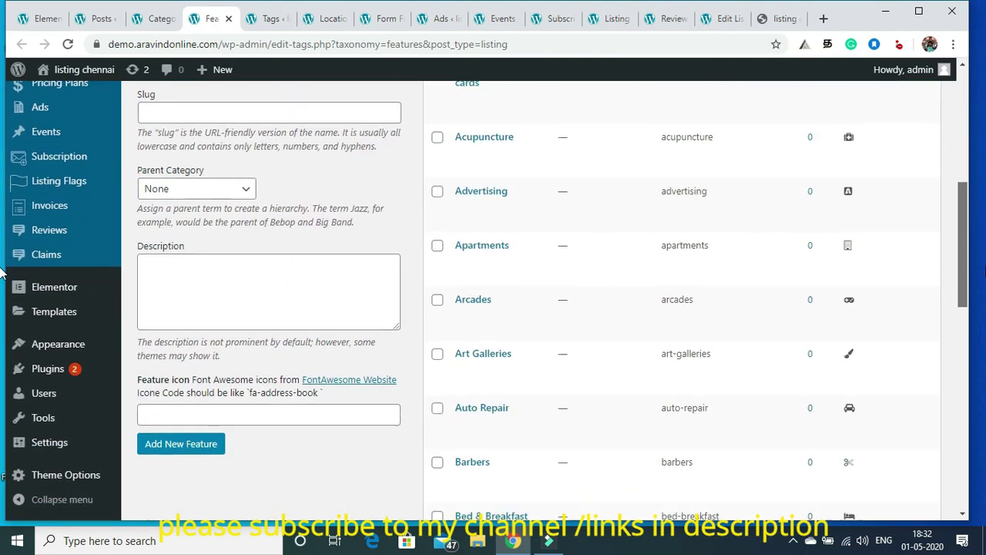
scroll(955, 155, "up", 9)
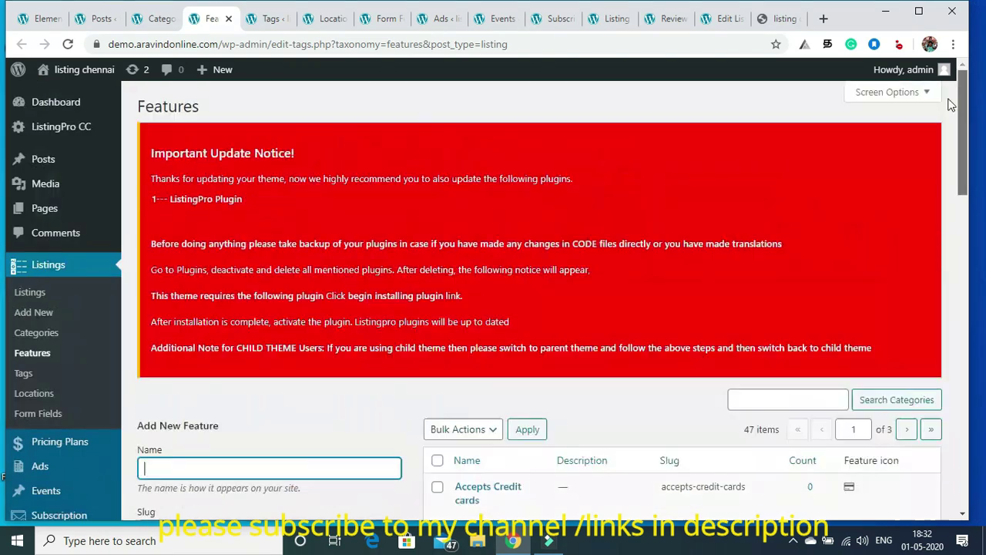
left_click(271, 18)
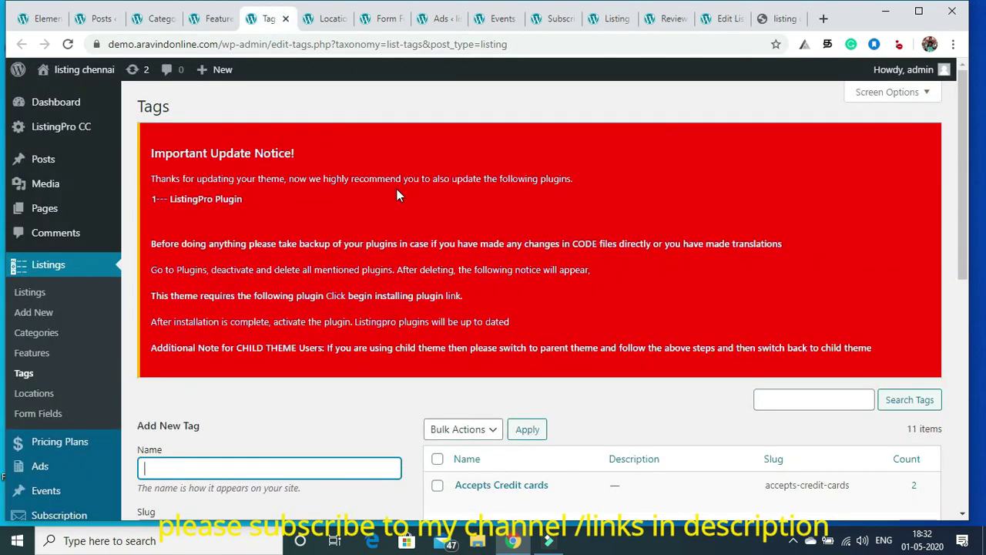
left_click_drag(964, 103, 944, 68)
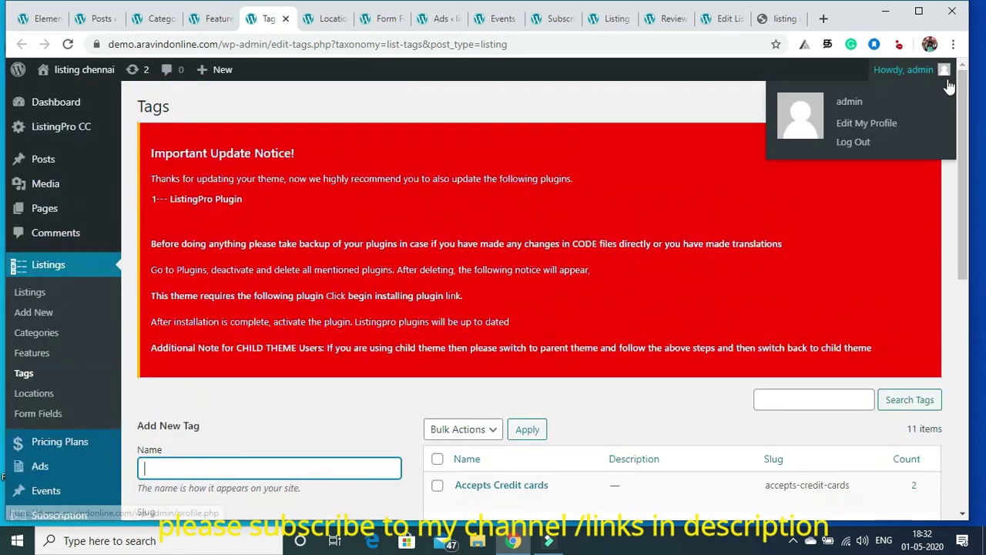
Review the Locations, Form Fields, Ads and Events pages
left_click(328, 19)
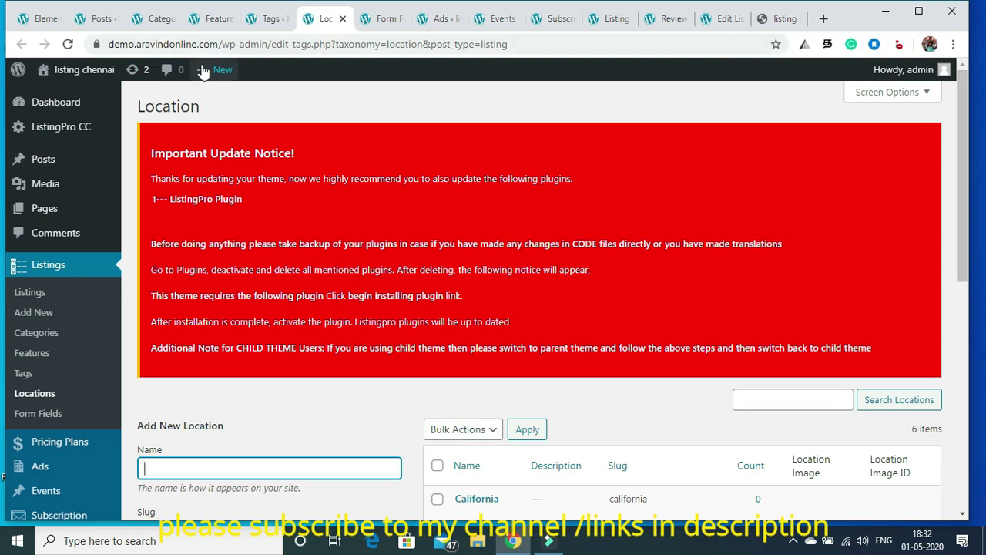
scroll(962, 108, "down", 5)
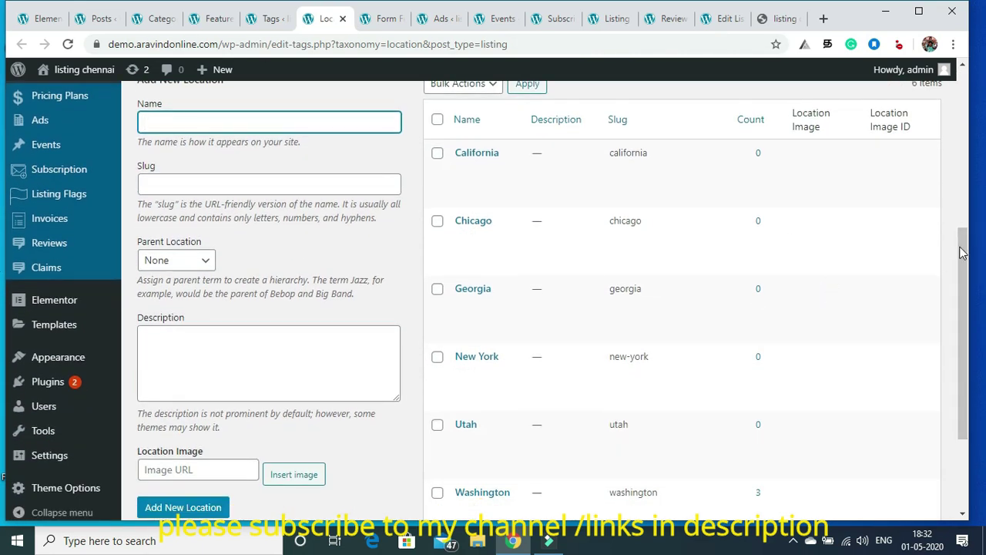
scroll(962, 249, "down", 1)
scroll(962, 249, "up", 5)
left_click(382, 18)
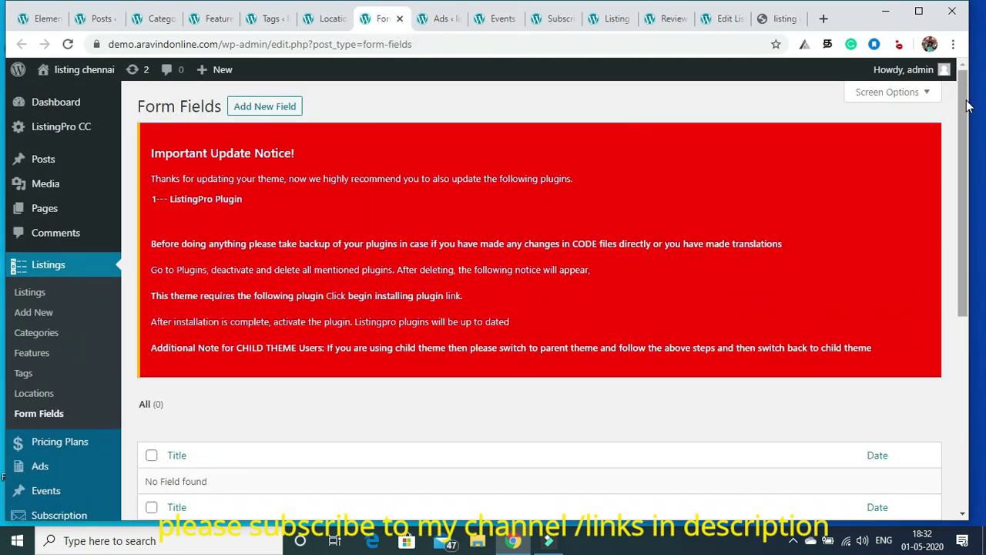
scroll(968, 106, "down", 5)
scroll(968, 116, "up", 5)
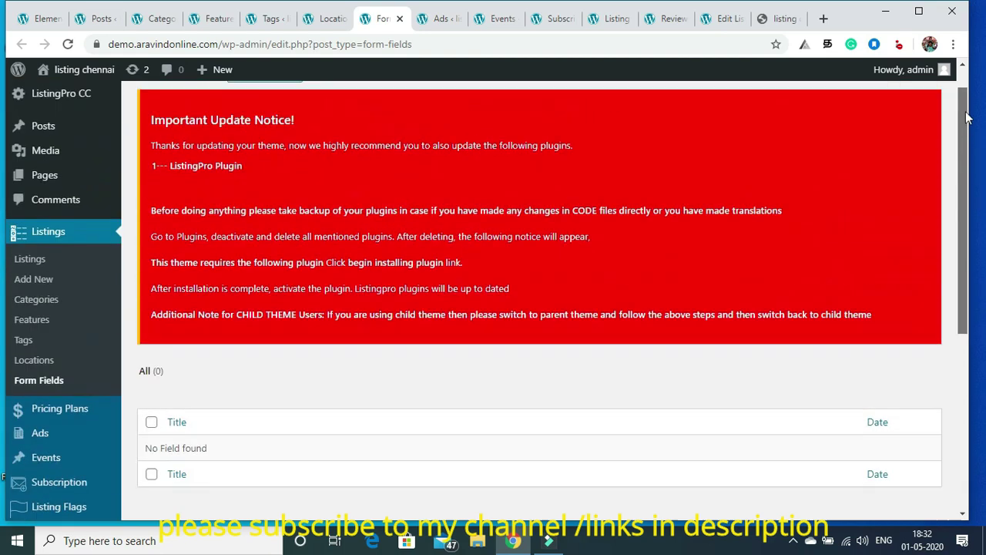
left_click(441, 18)
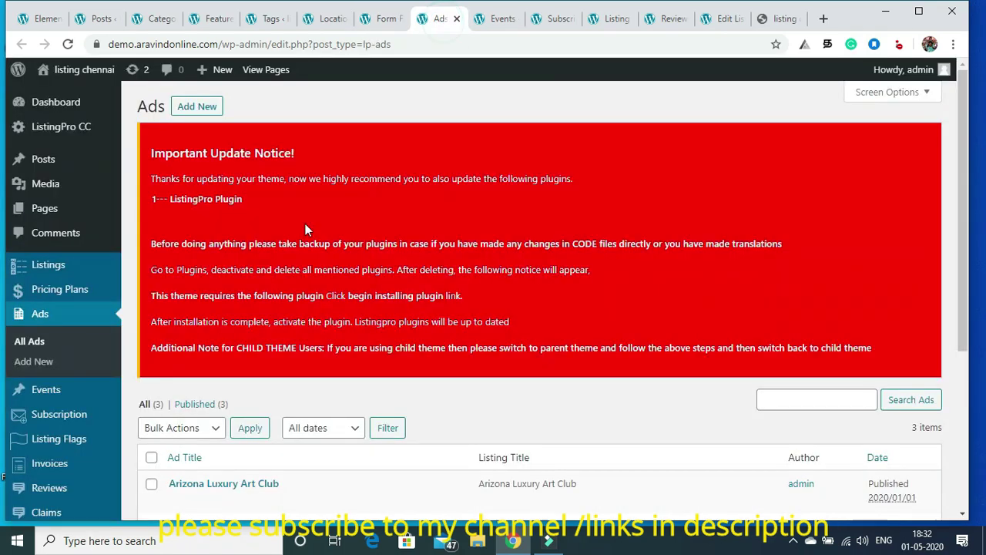
scroll(808, 260, "down", 3)
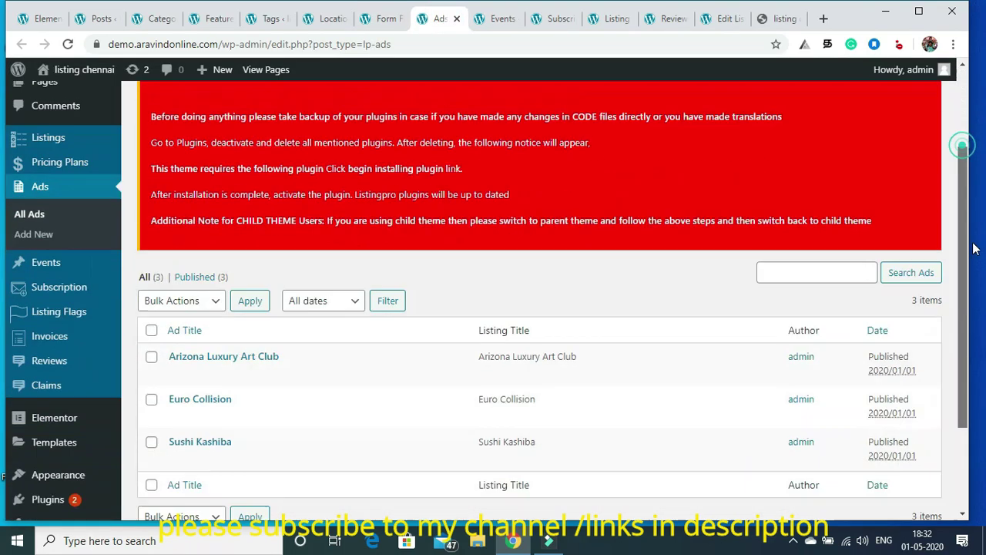
left_click_drag(963, 250, 955, 102)
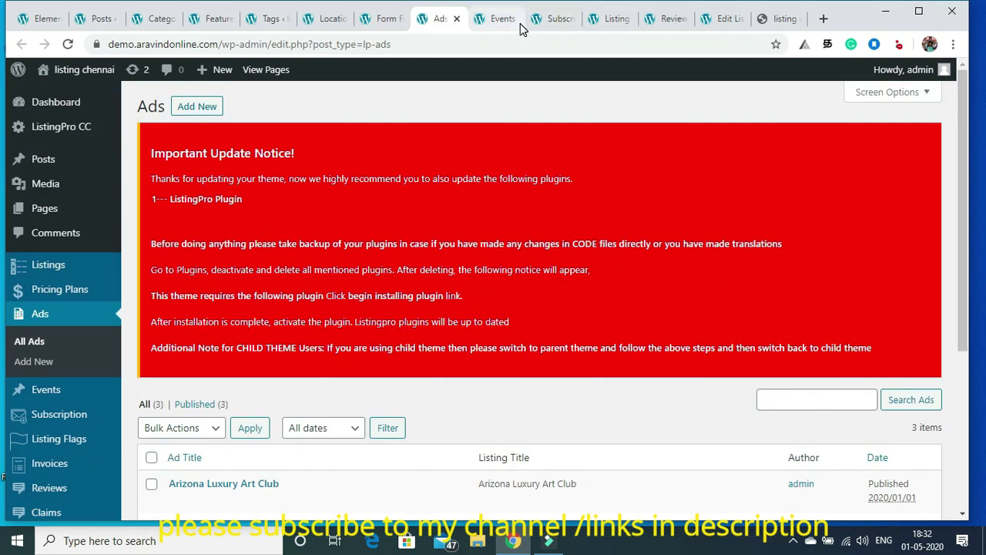
left_click(497, 19)
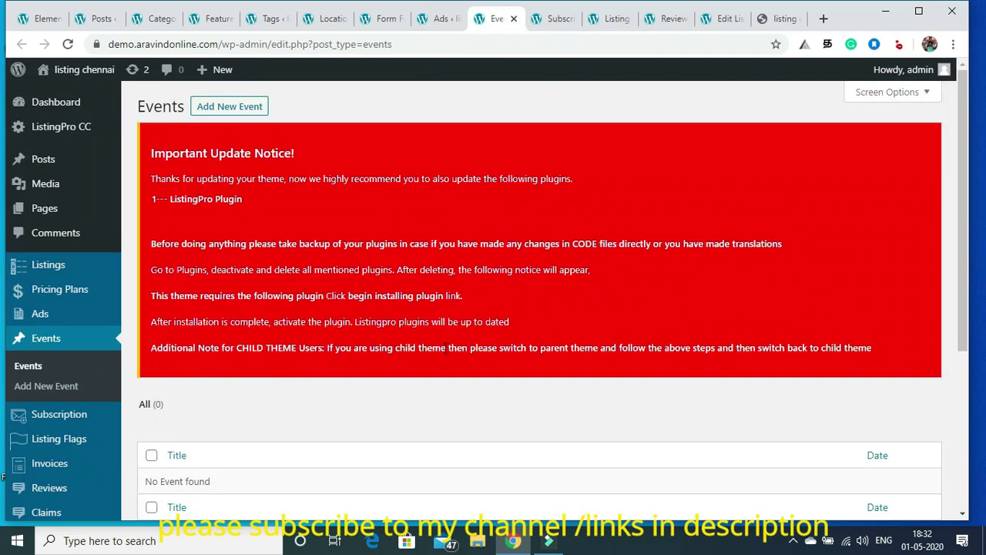
scroll(963, 157, "down", 3)
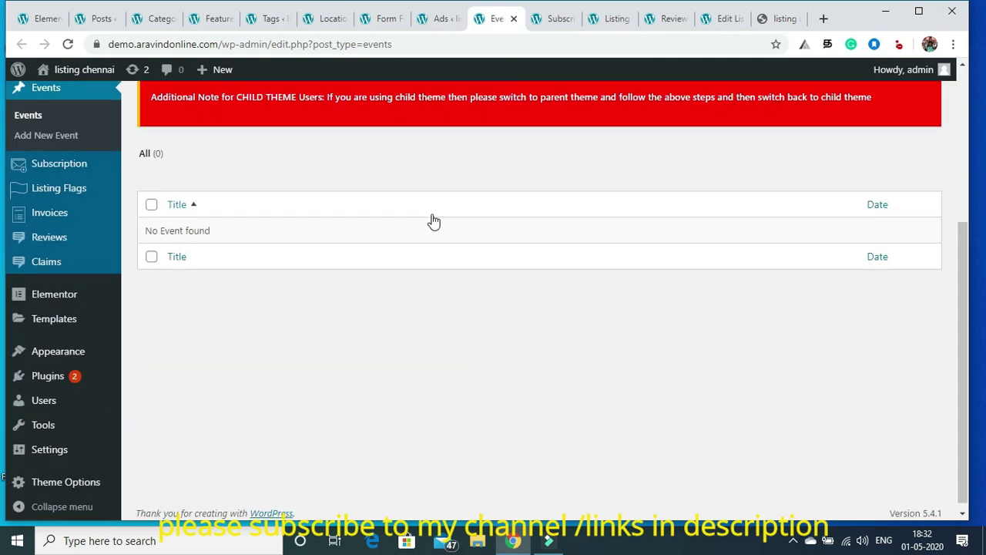
scroll(961, 266, "up", 3)
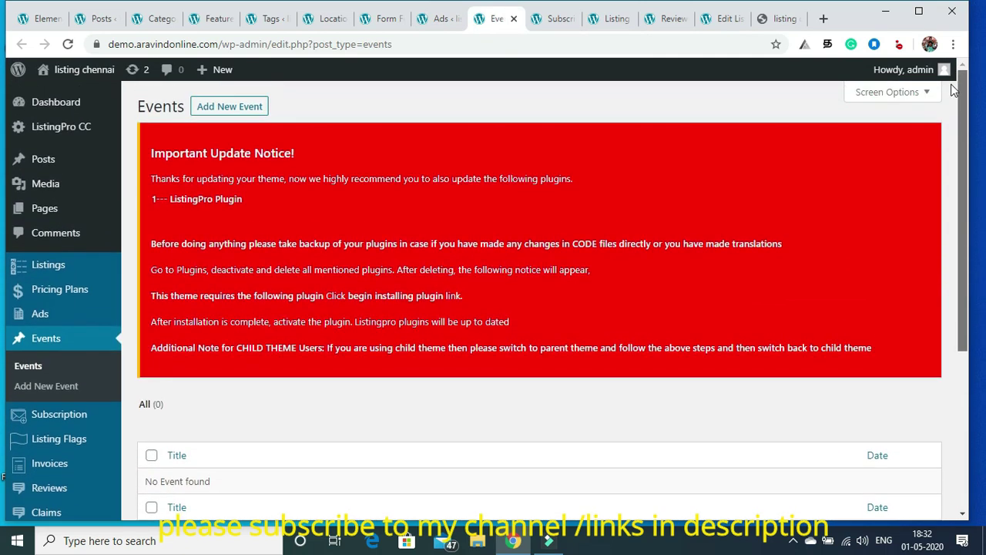
Check the Subscriptions, Listings Invoices, Reviews and aroma express cafe tabs, ending on Posts
left_click(568, 22)
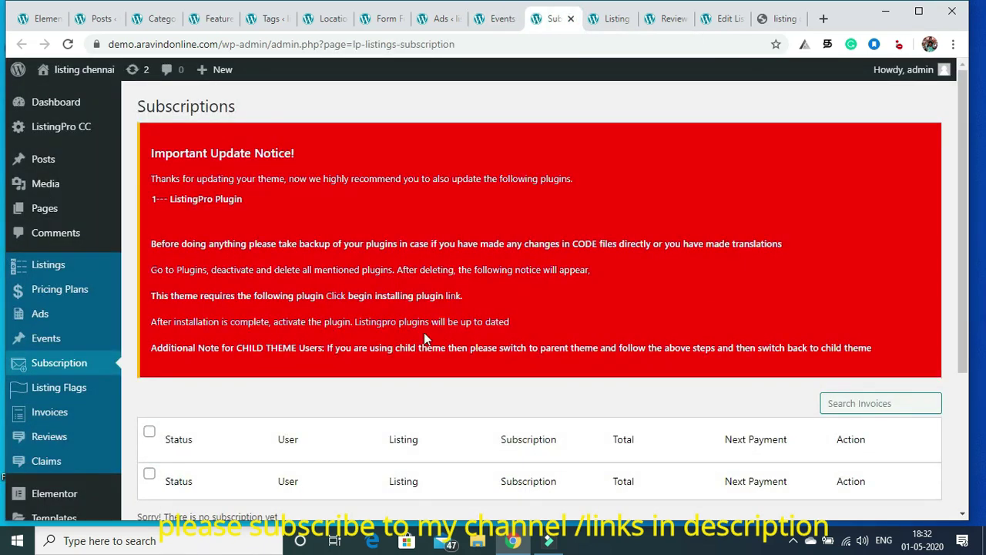
left_click_drag(964, 138, 969, 286)
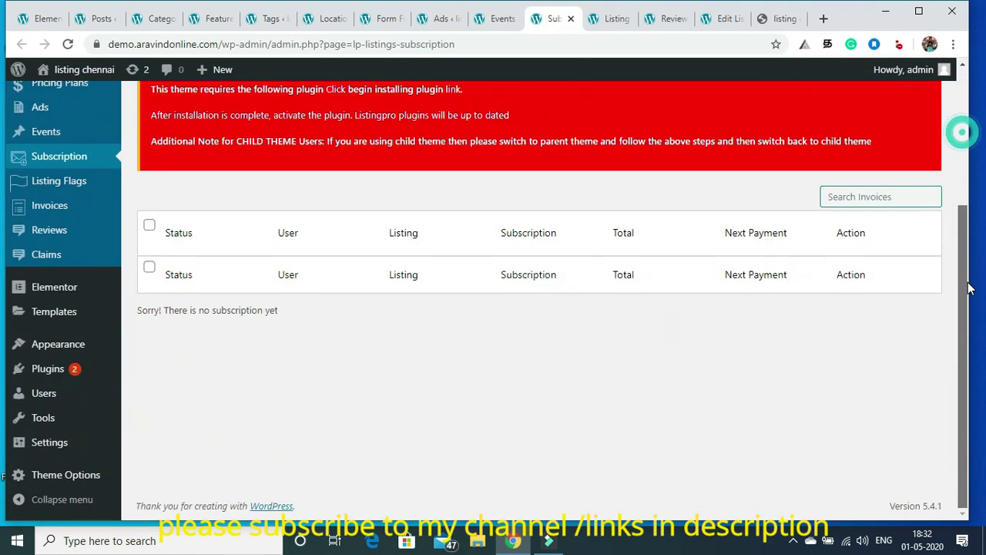
scroll(961, 288, "up", 3)
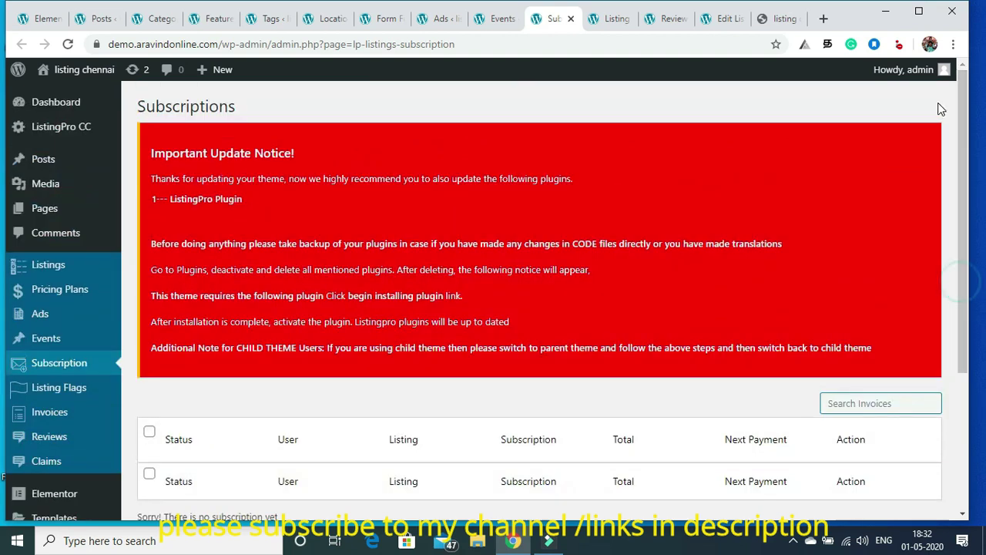
left_click(616, 19)
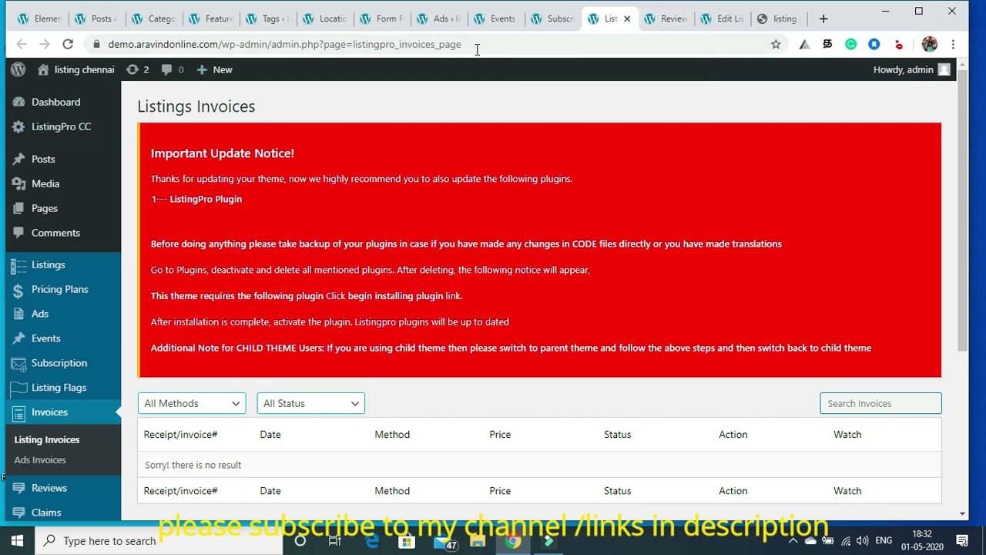
left_click(663, 19)
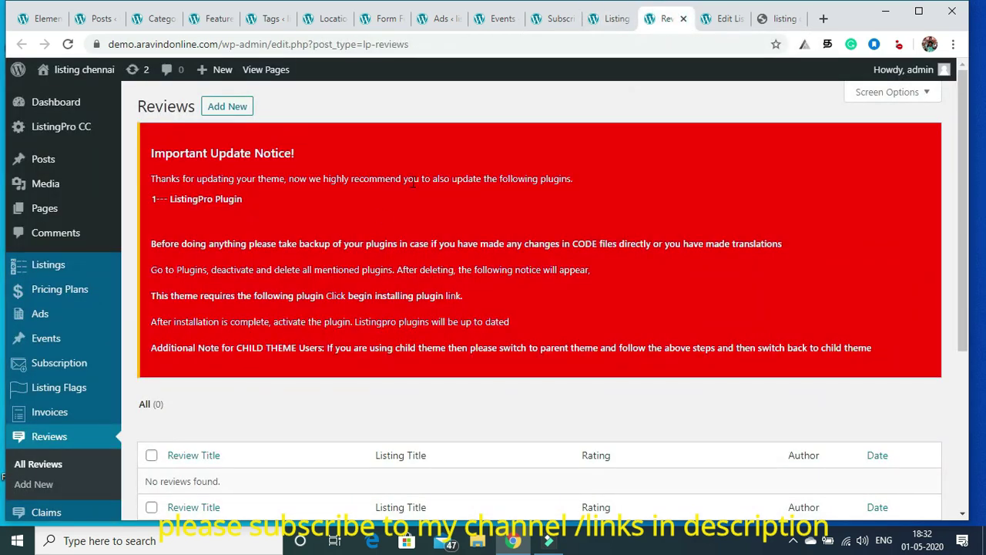
left_click(725, 18)
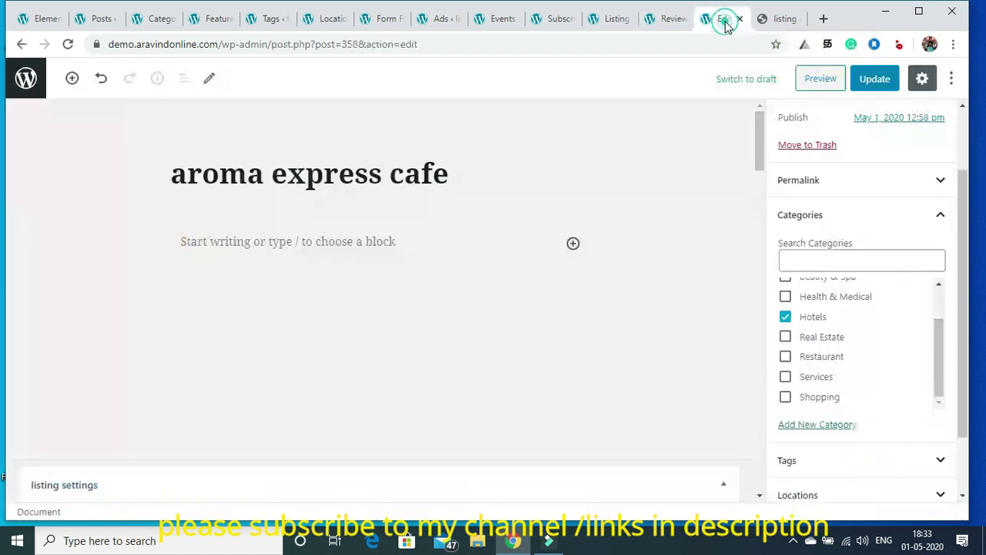
left_click(100, 18)
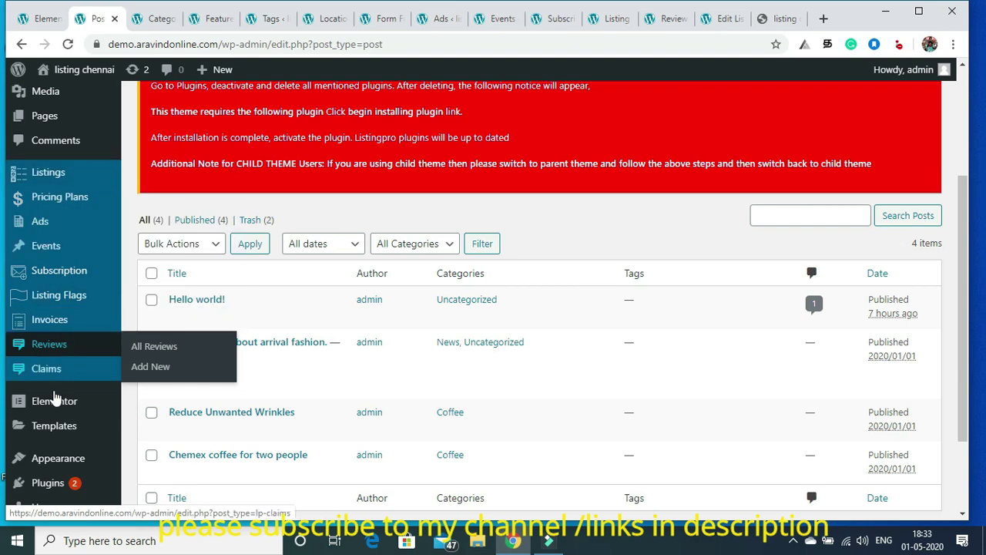
Open the Appearance > Menus page in a new browser tab
mouse_move(52, 415)
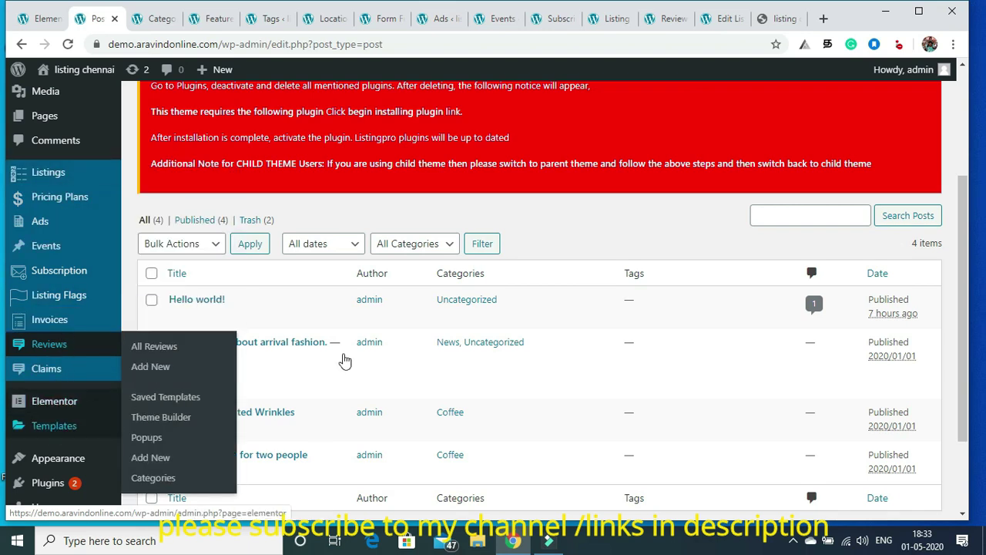
mouse_move(83, 461)
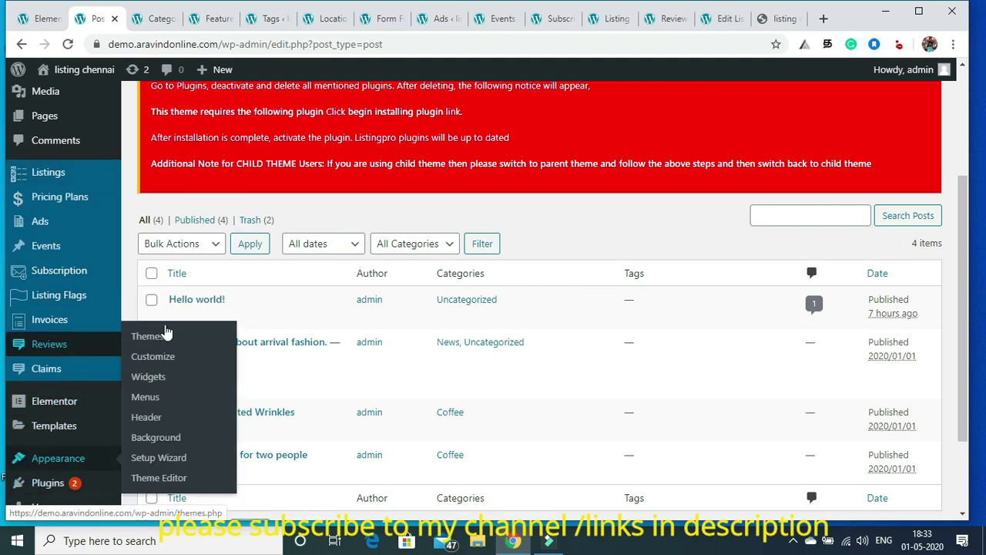
right_click(141, 403)
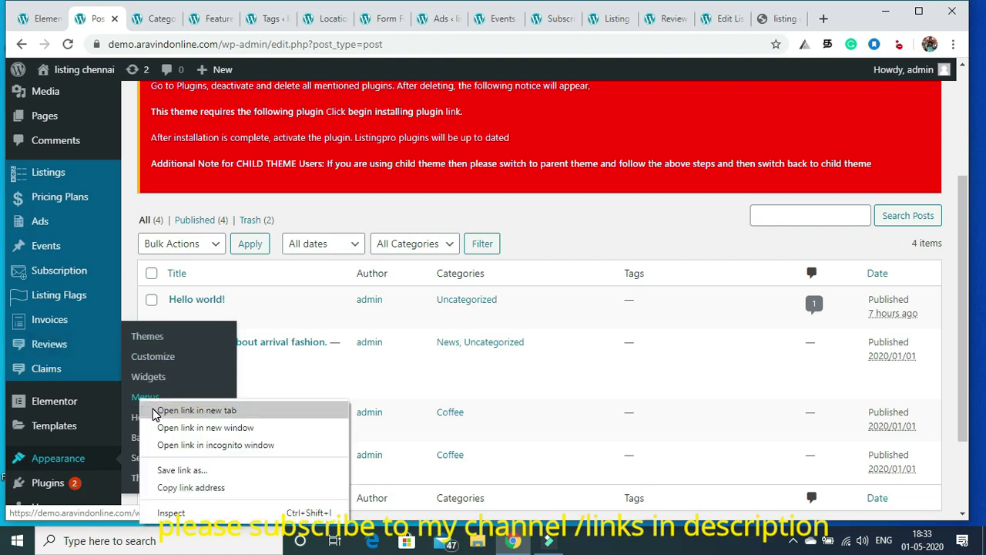
left_click(154, 410)
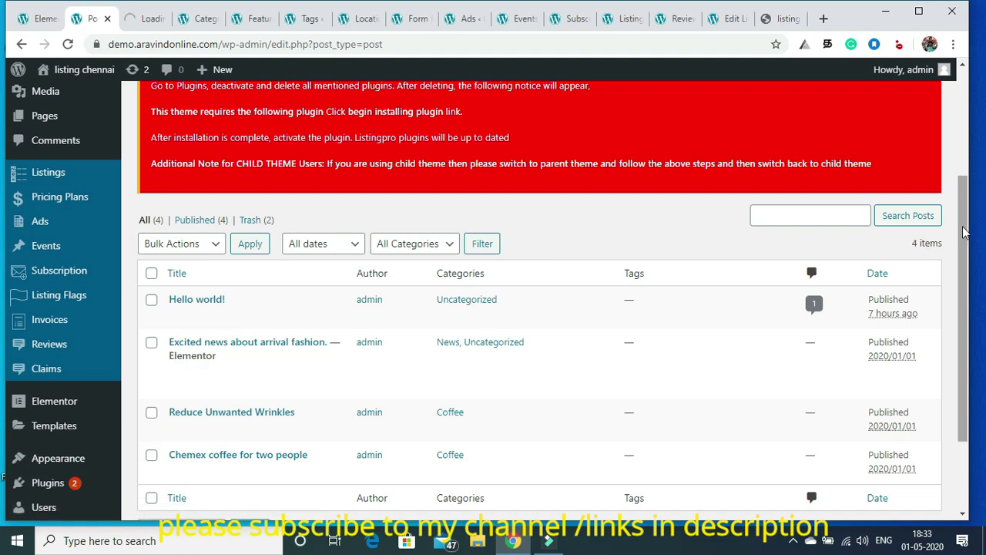
Open the Plugins > Installed Plugins page in a new browser tab
scroll(672, 375, "down", 2)
mouse_move(44, 376)
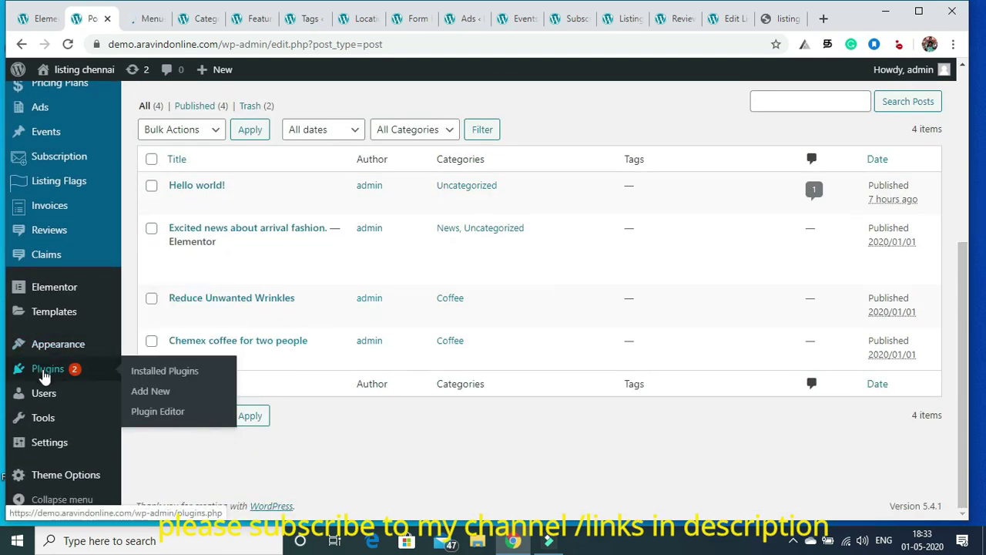
right_click(157, 376)
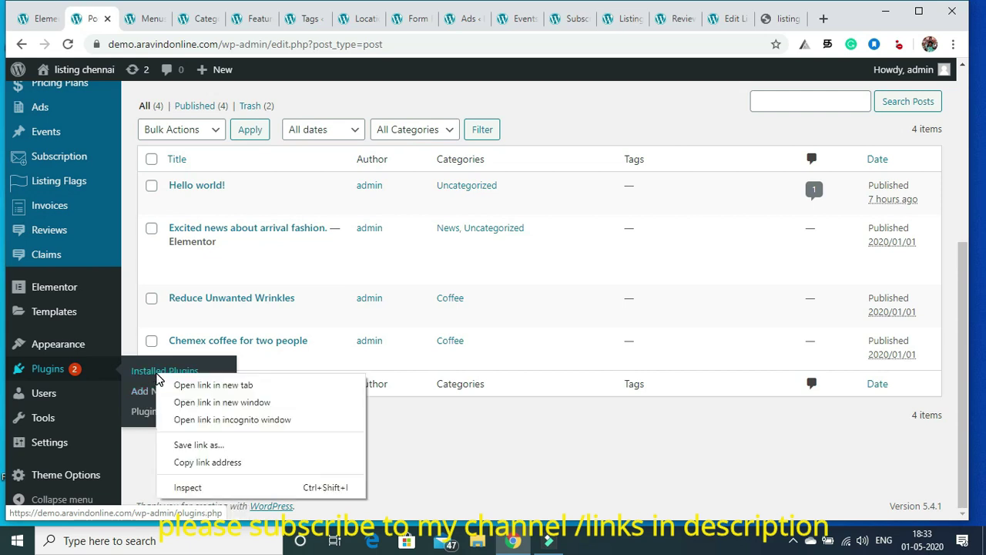
left_click(197, 380)
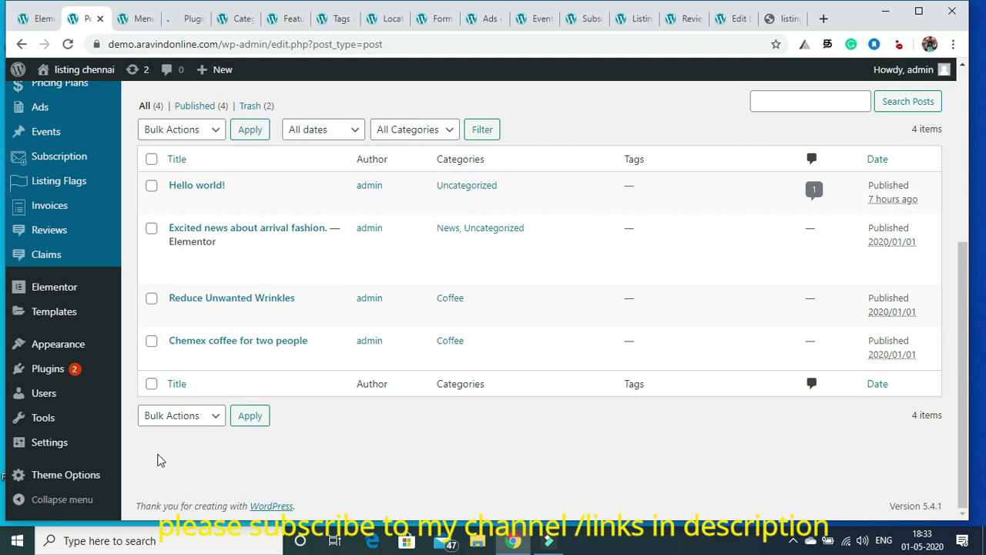
mouse_move(80, 484)
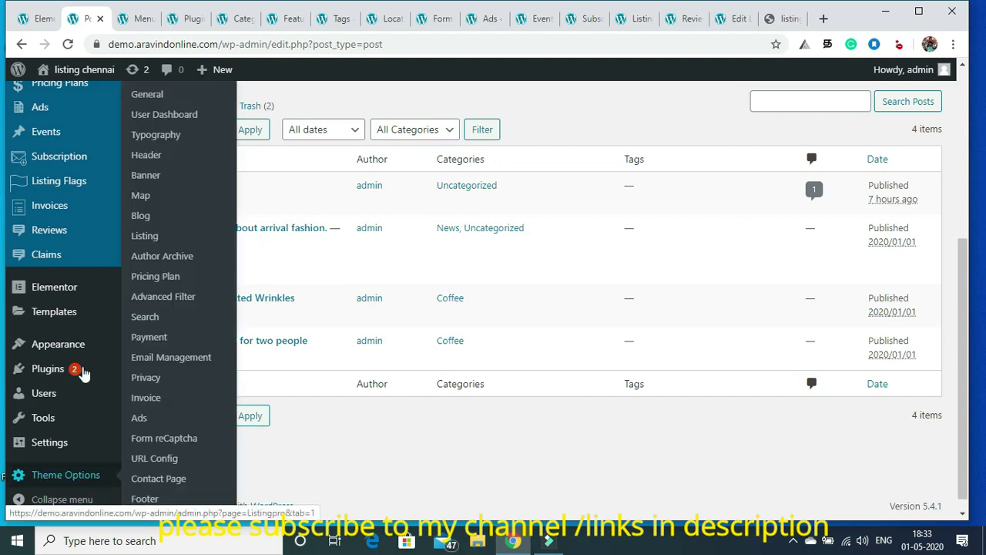
Go from General theme options to the Banner section listing 7 homepage banner styles
left_click(137, 99)
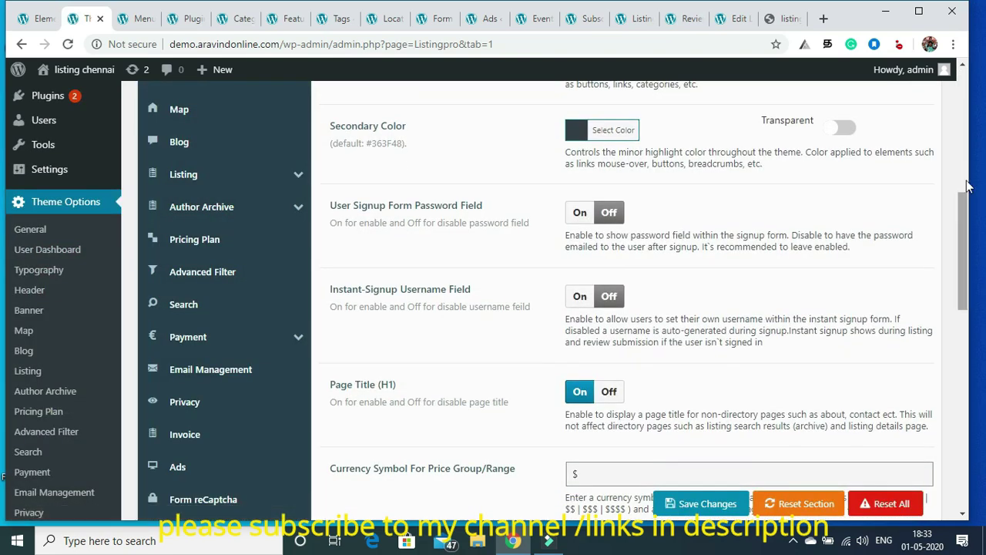
left_click_drag(961, 187, 971, 170)
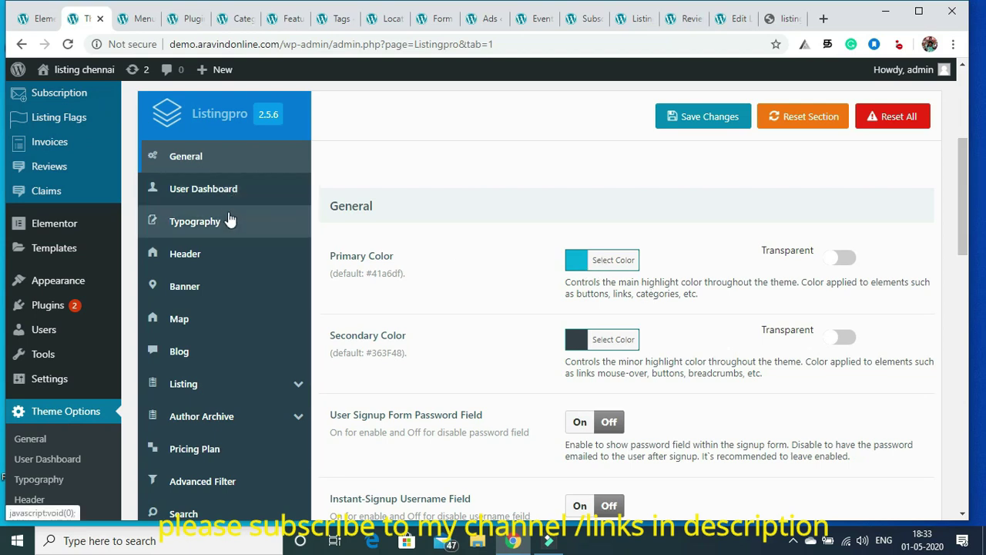
left_click(198, 293)
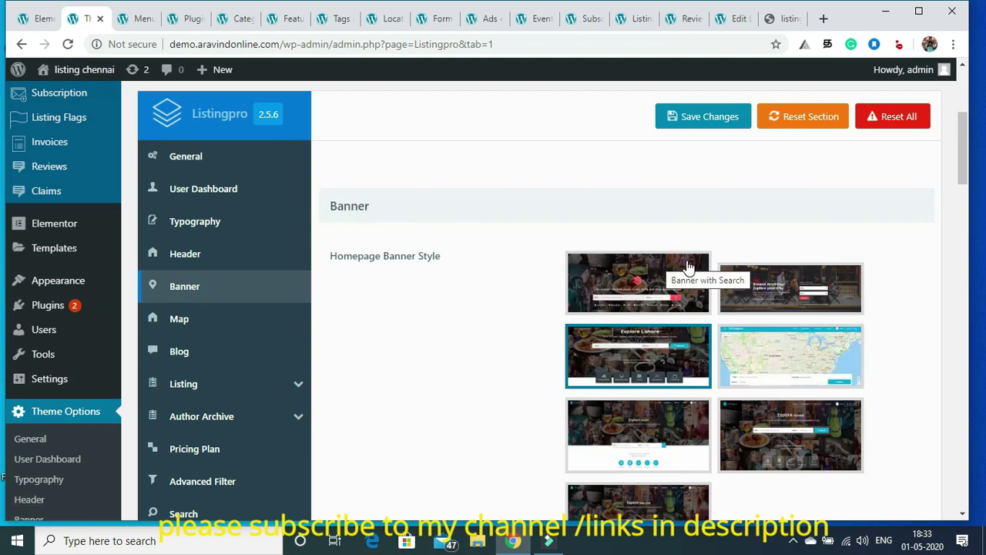
scroll(961, 138, "down", 1)
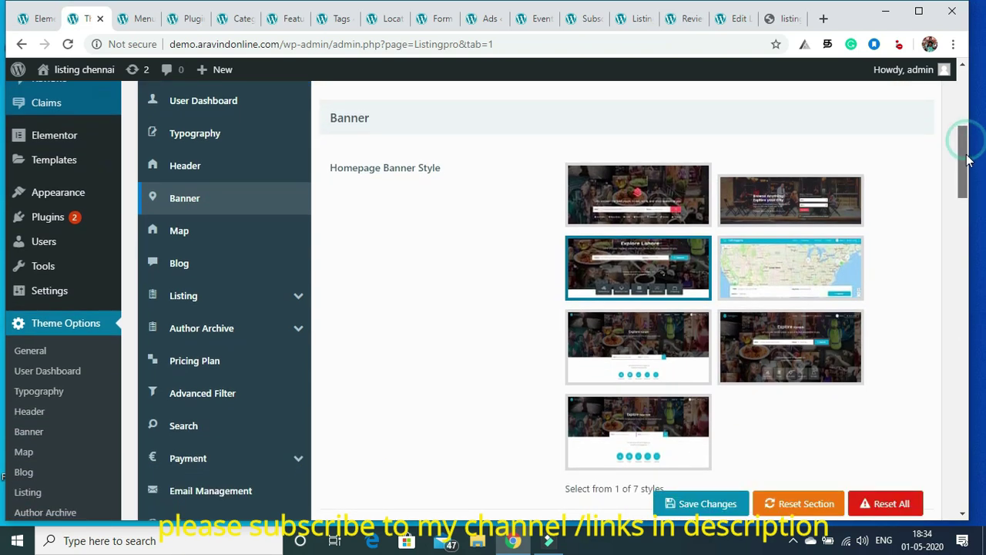
Try the fifth and third homepage banner styles, comparing against the live homepage
left_click(622, 339)
left_click(622, 341)
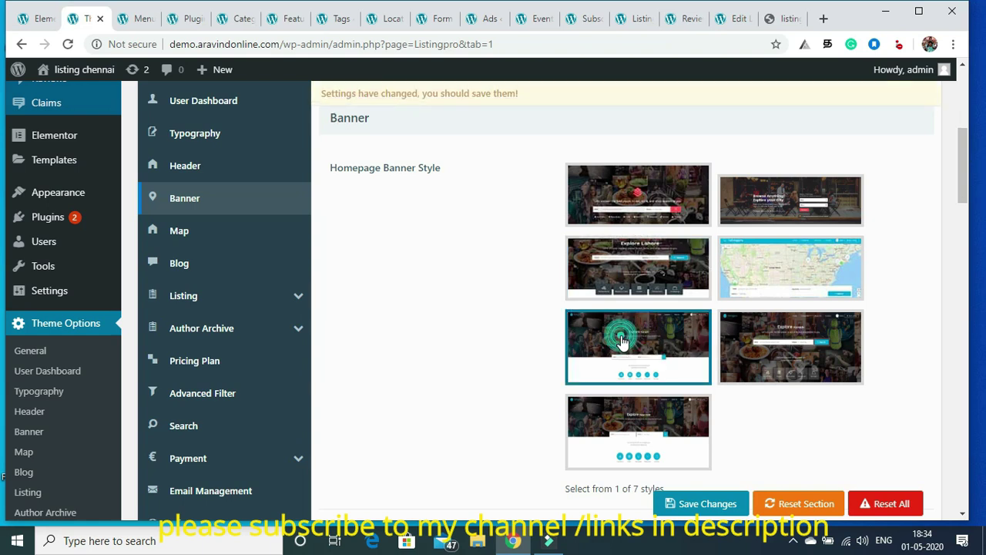
left_click(623, 273)
left_click(617, 351)
left_click(39, 19)
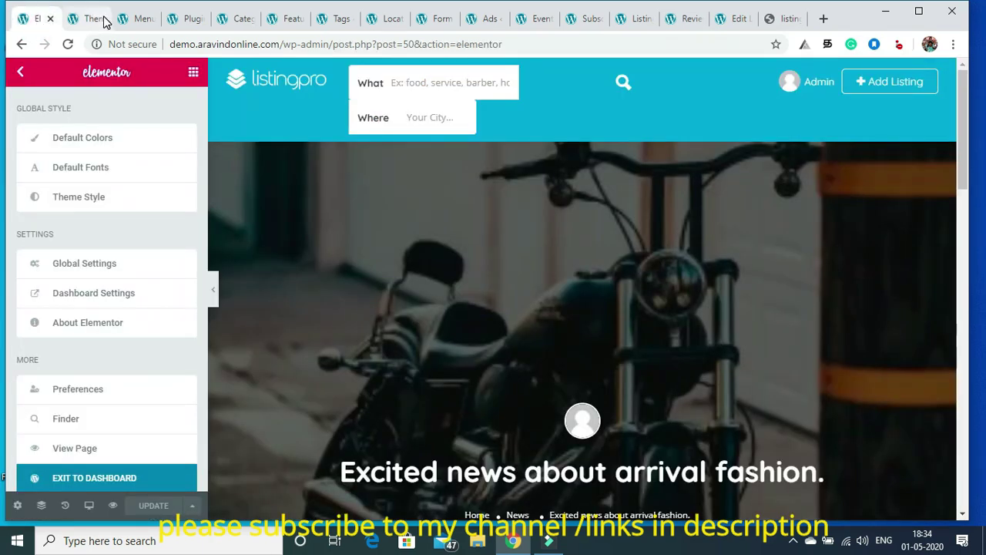
left_click(789, 21)
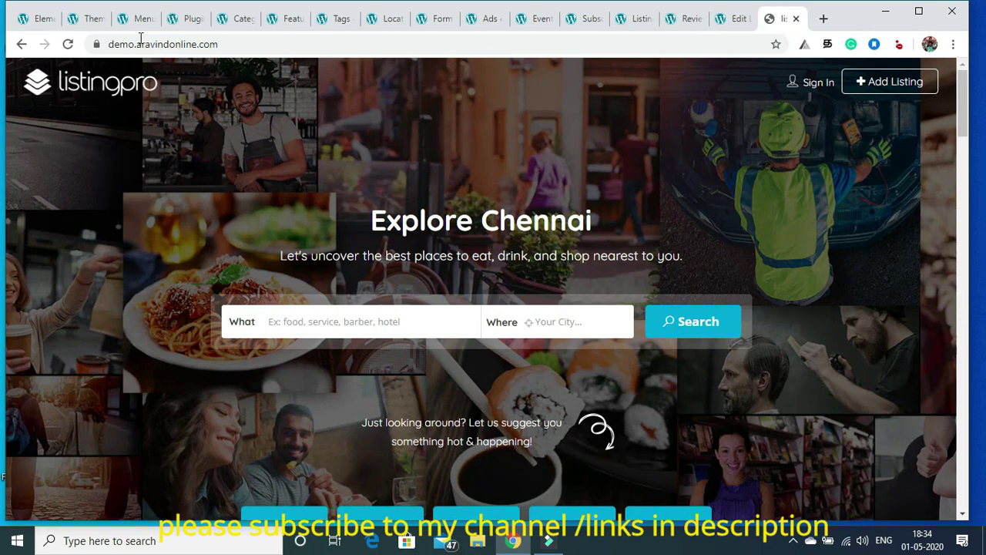
left_click(87, 18)
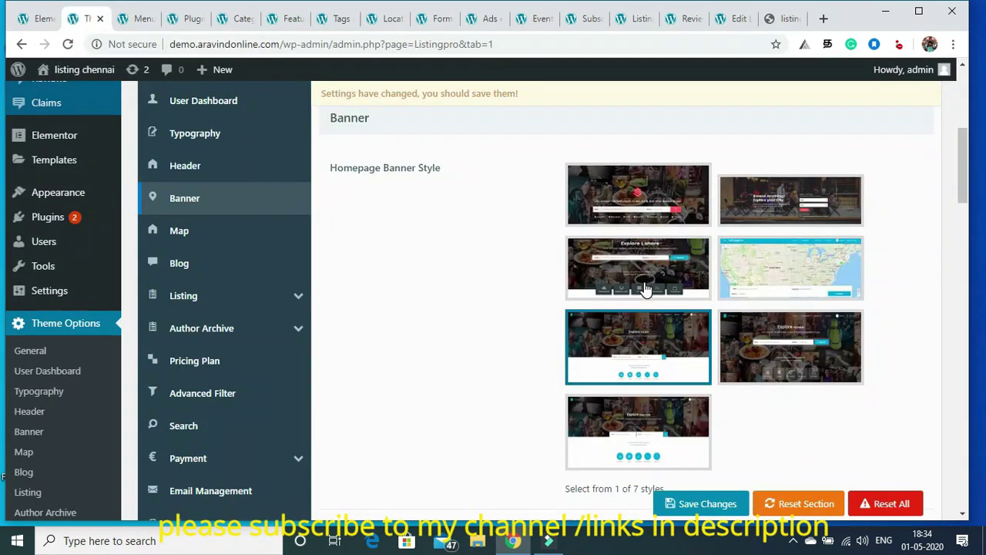
Save the 'Banner with Category inside' style and reload the live homepage
left_click(755, 347)
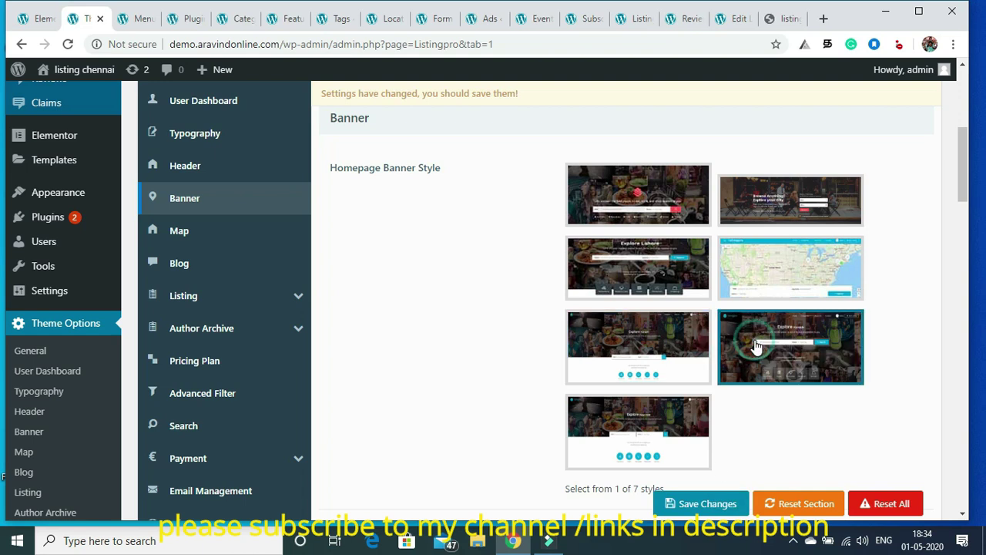
left_click(707, 503)
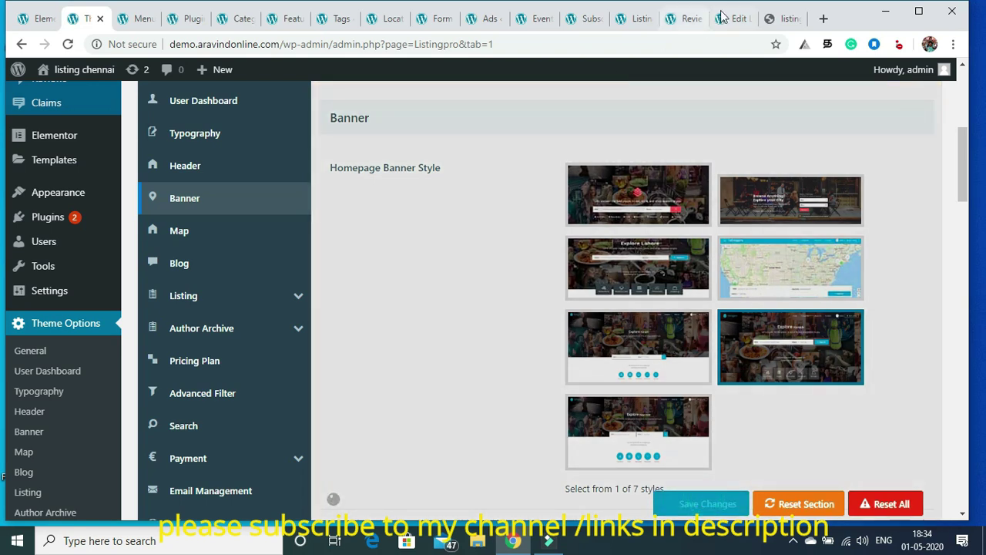
left_click(786, 19)
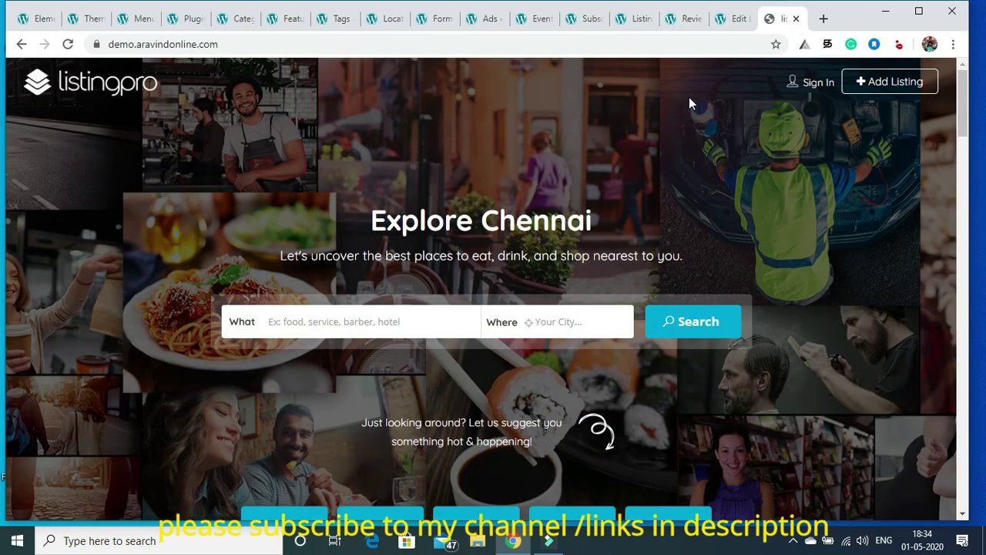
left_click(68, 46)
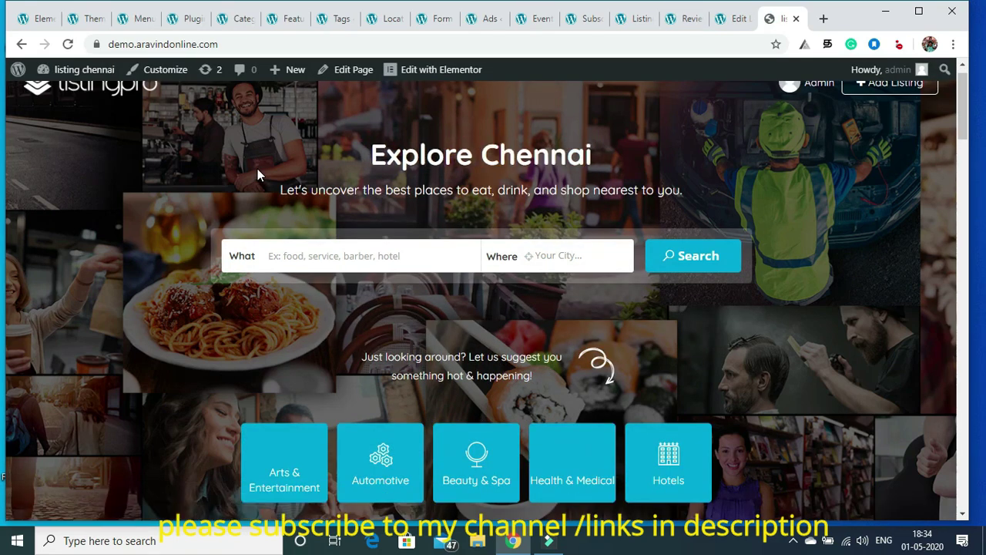
Choose the 'Banner with side-search' homepage style and save it
left_click(88, 20)
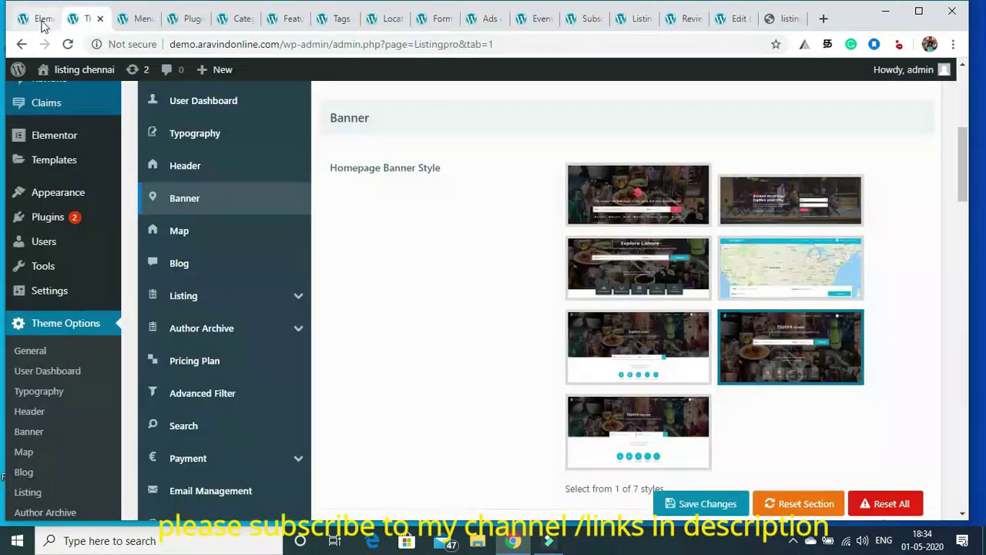
left_click(769, 203)
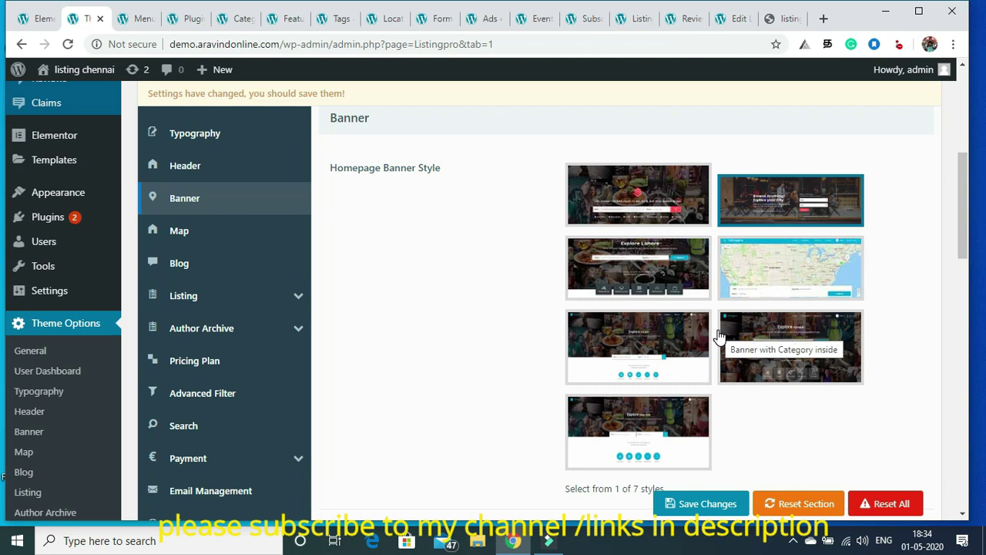
left_click(701, 504)
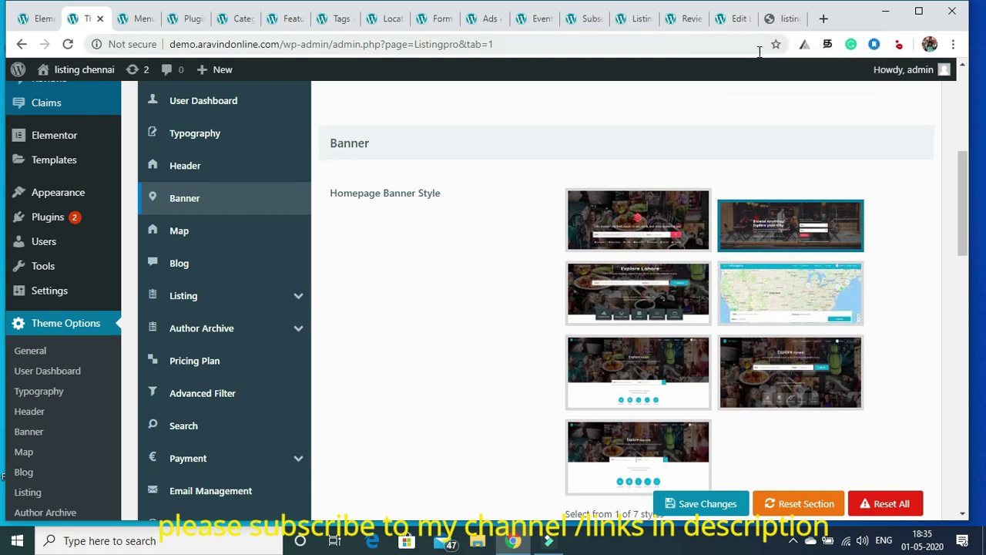
Reload the live homepage to view the new banner, then return to the dashboard window
left_click(784, 18)
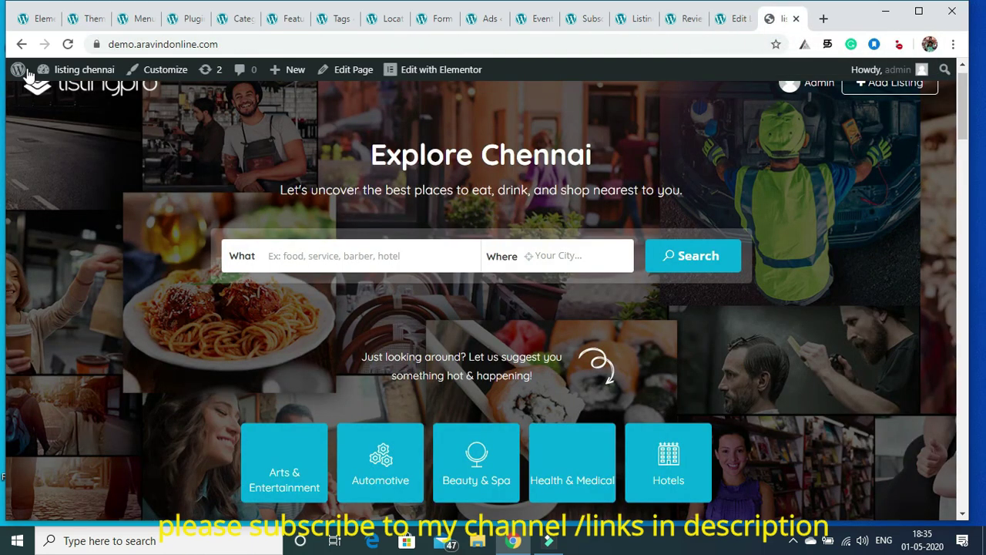
left_click(68, 45)
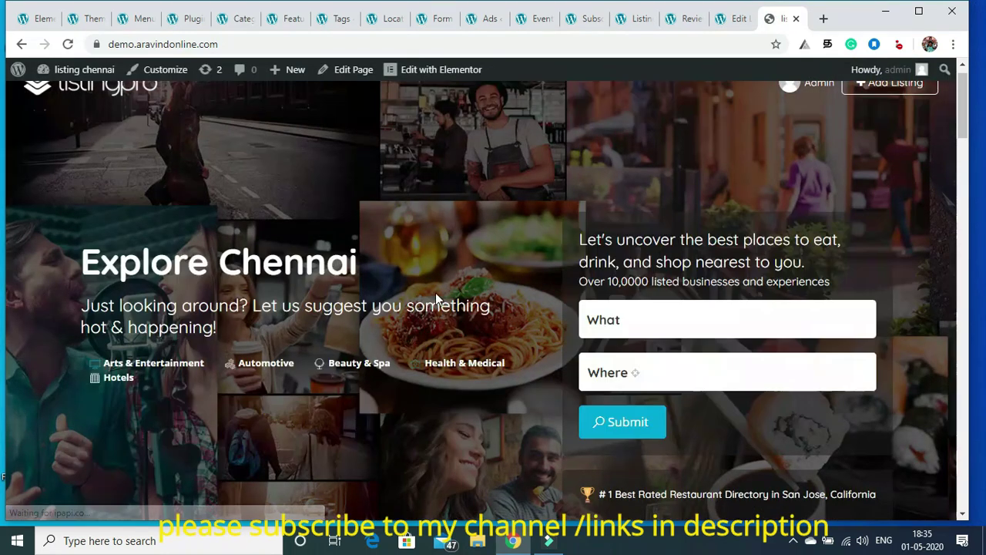
left_click_drag(962, 115, 937, 122)
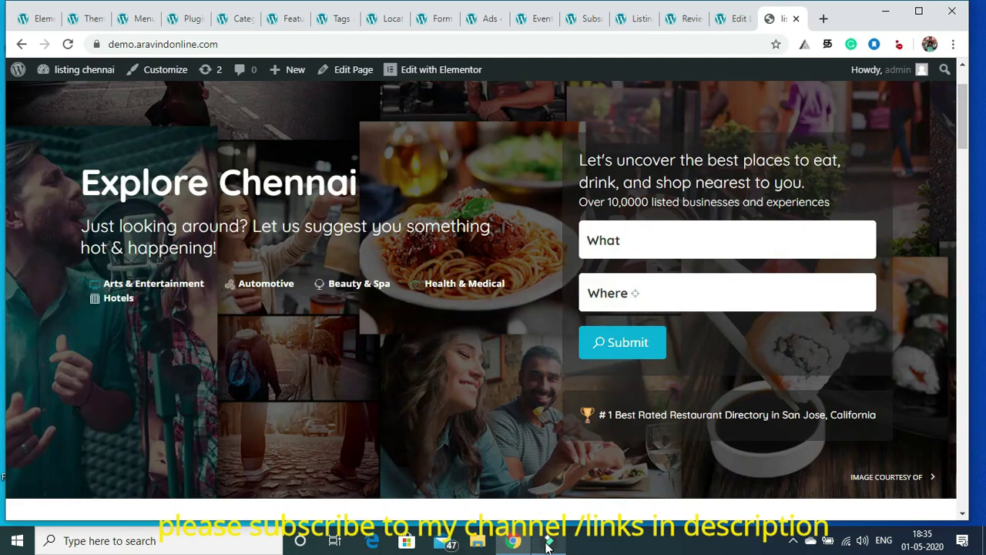
left_click(514, 471)
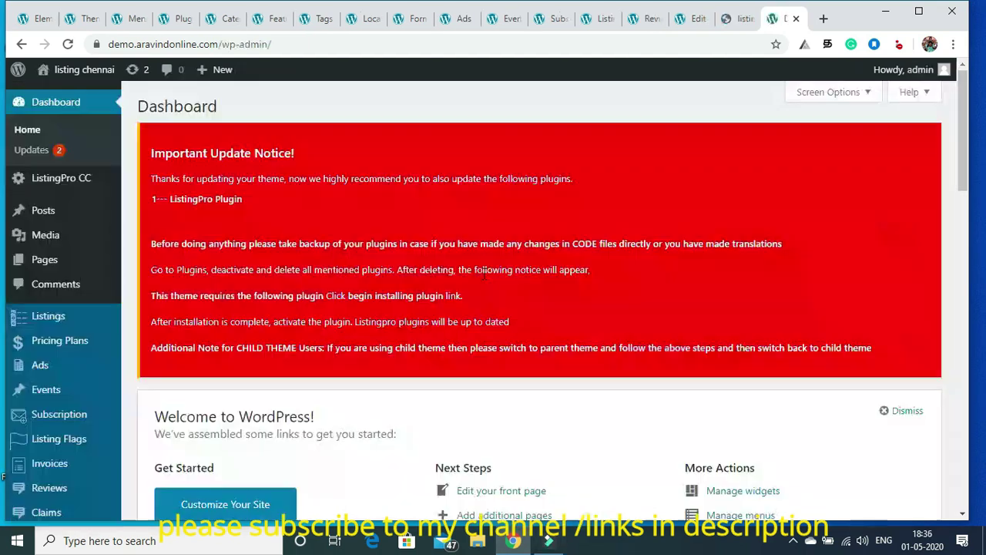
Open the Dashboard Home page in a new browser tab
right_click(33, 134)
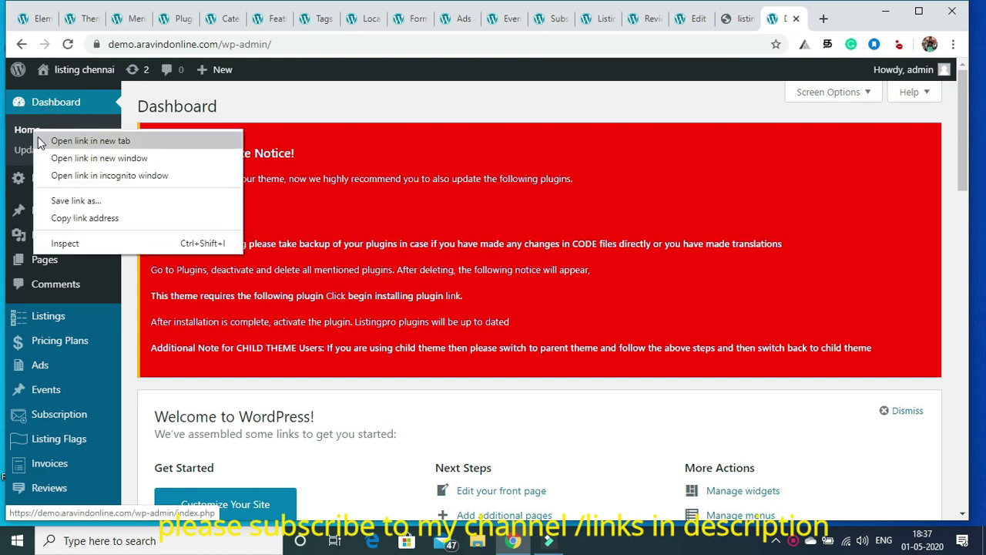
left_click(77, 136)
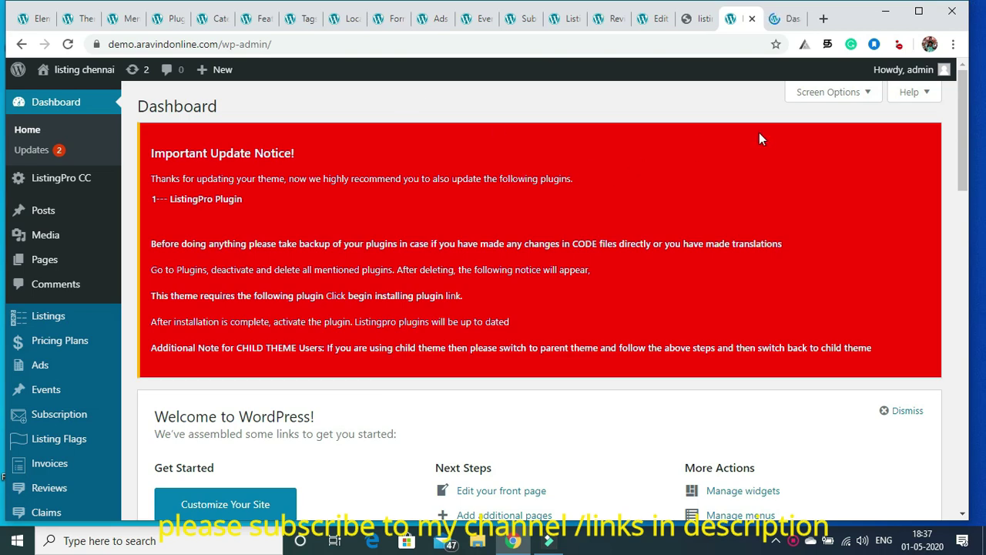
left_click_drag(965, 95, 968, 385)
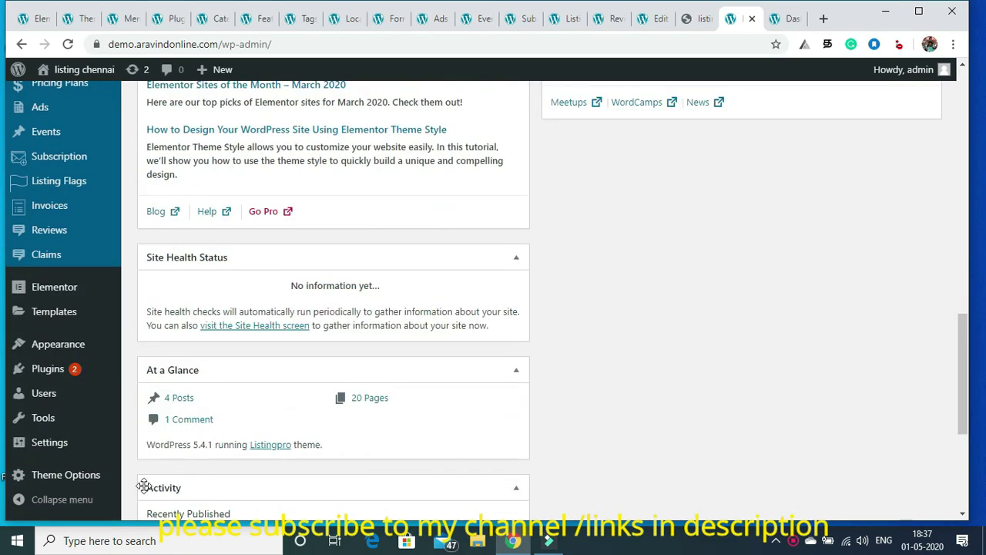
Browse the ListingPro General settings: colours, signup fields, page title and custom CSS
mouse_move(88, 476)
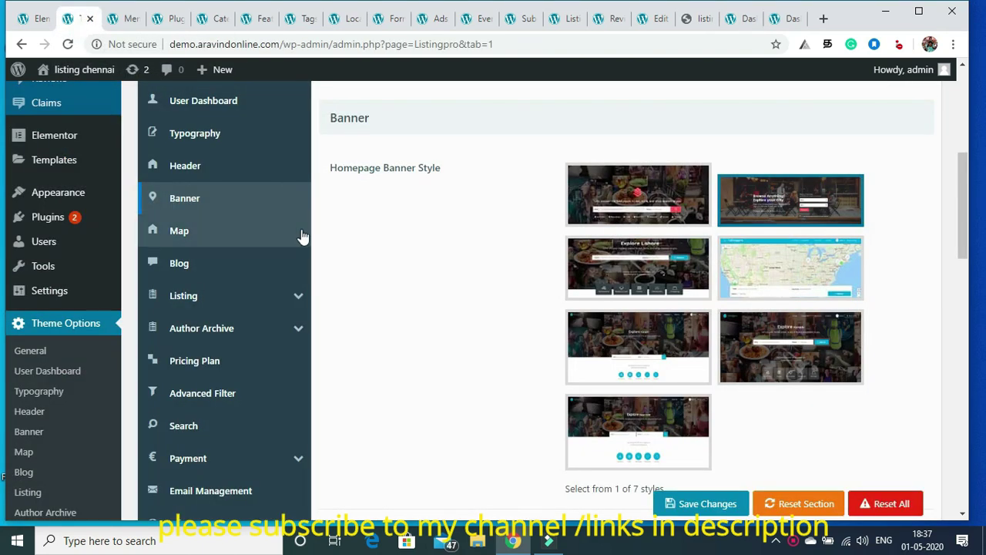
left_click_drag(960, 216, 961, 166)
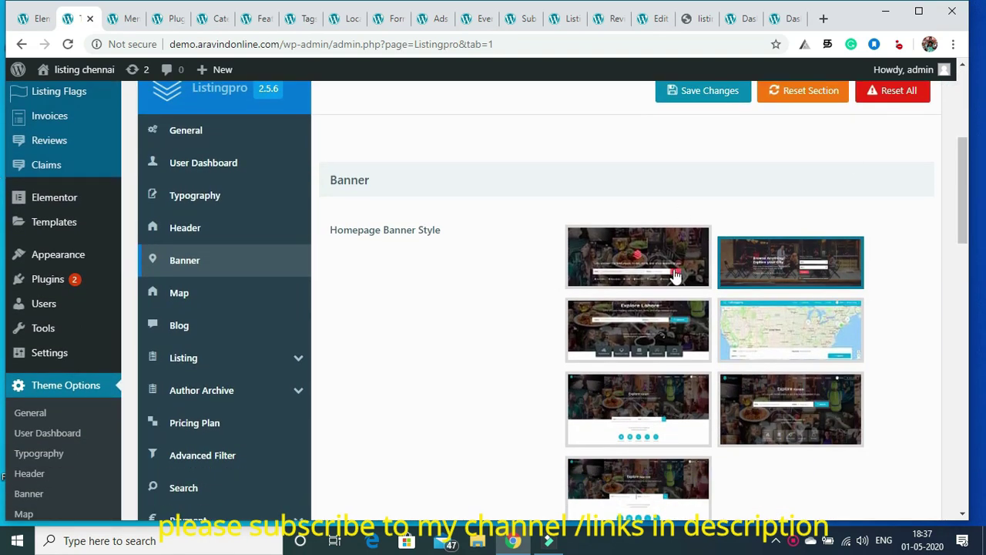
left_click(183, 135)
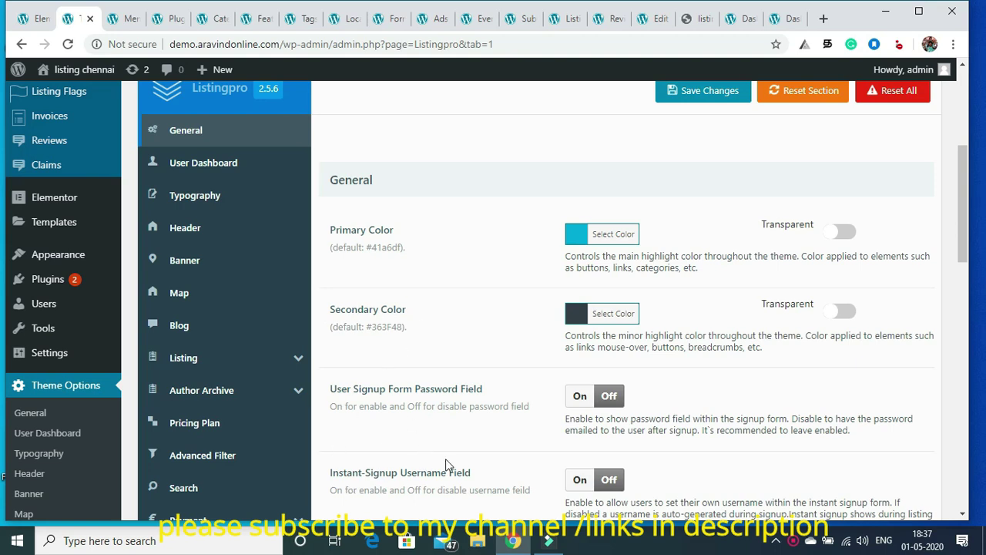
left_click_drag(960, 188, 970, 233)
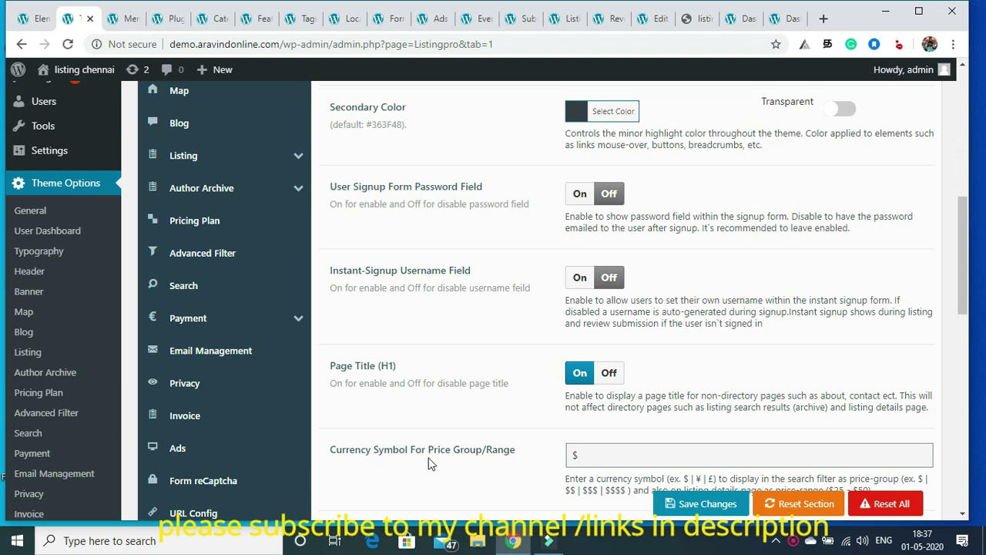
left_click_drag(968, 255, 965, 310)
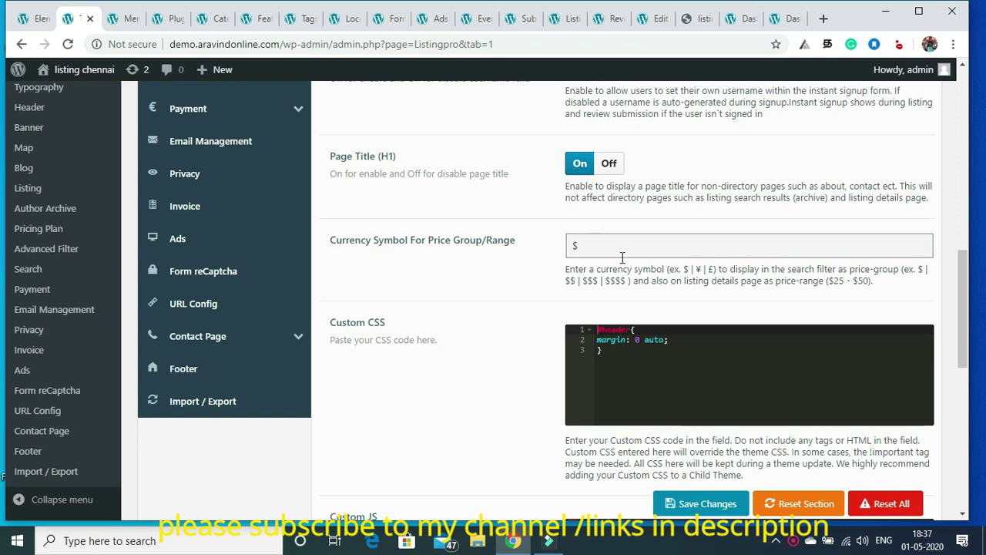
left_click_drag(963, 262, 959, 182)
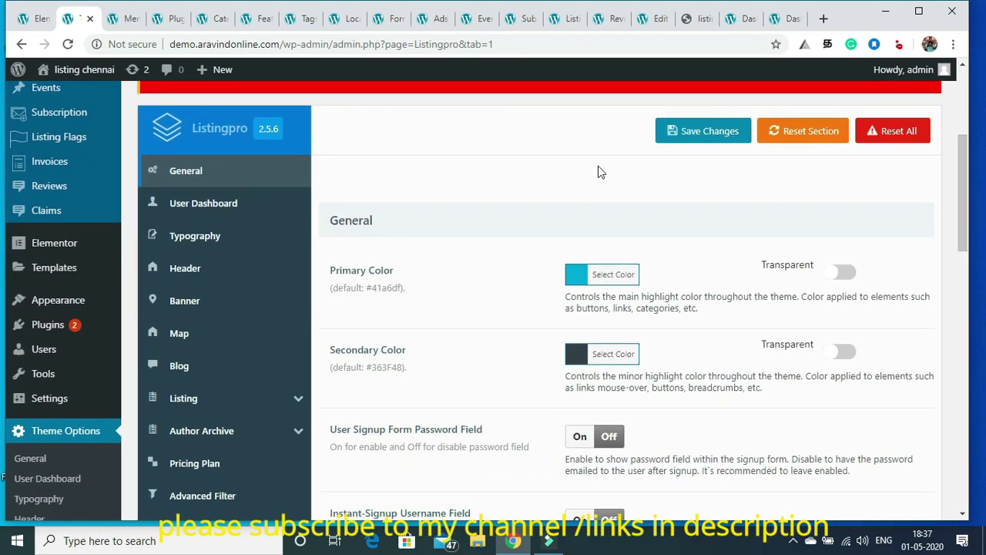
Review the User Dashboard toggles showing Dashboard, Listings, Saved and Invoices switched On
left_click(213, 205)
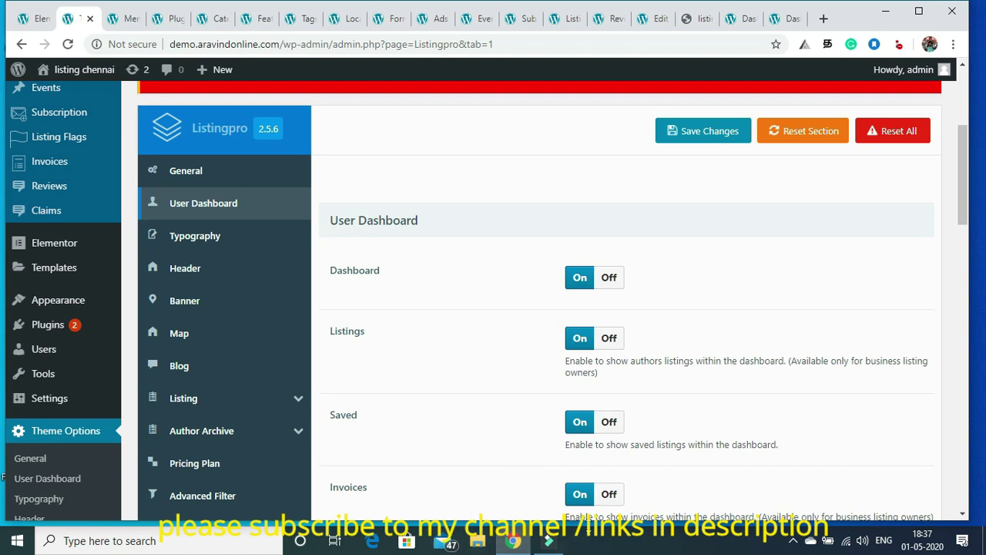
left_click_drag(968, 214, 972, 243)
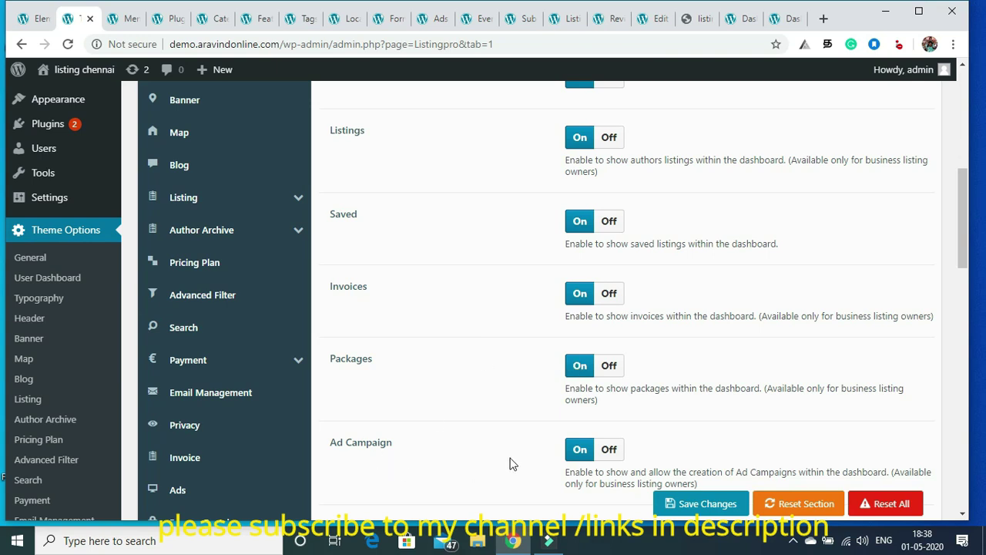
left_click_drag(963, 255, 947, 209)
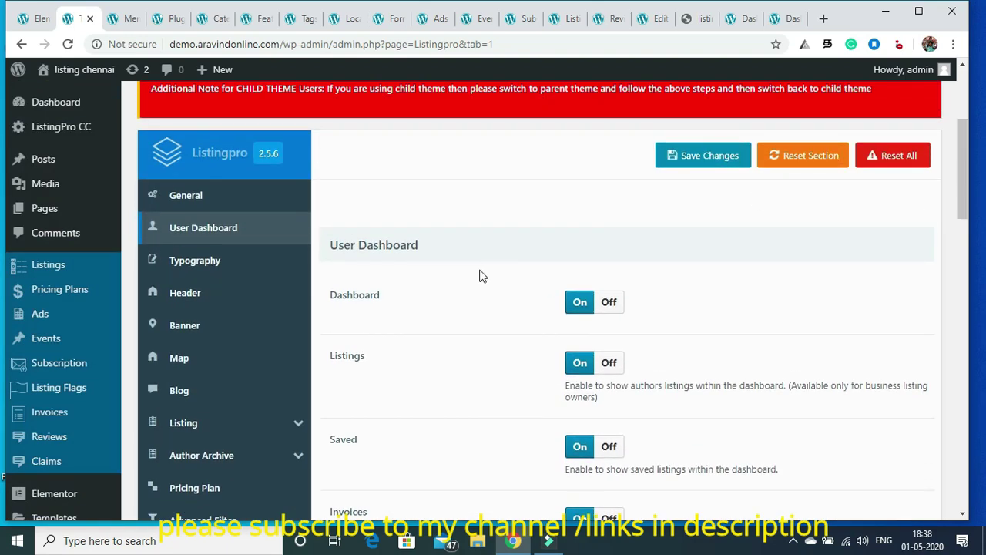
Review the Typography body font settings, then switch to the Header layout choices
left_click(199, 275)
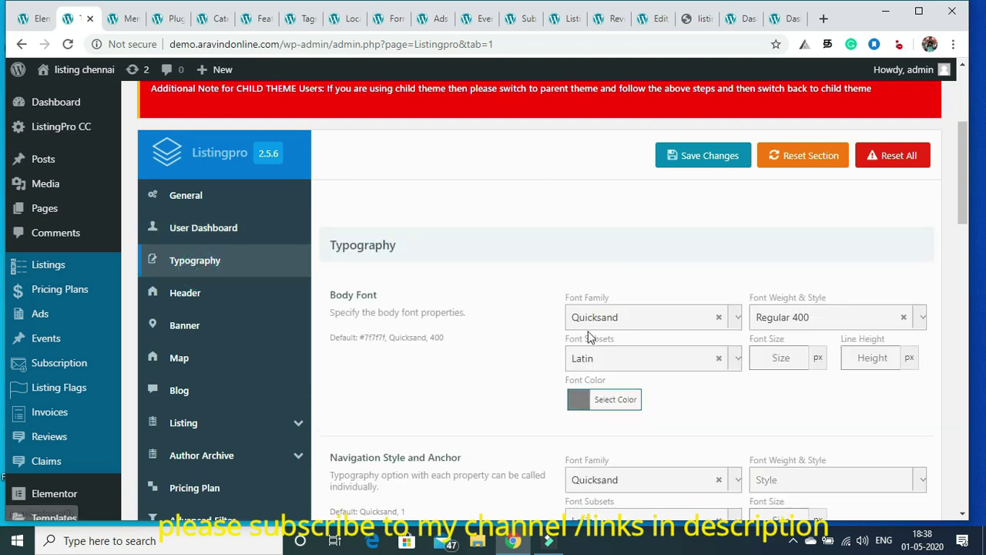
mouse_move(965, 187)
left_mouse_down()
mouse_move(968, 445)
mouse_move(965, 142)
mouse_move(965, 175)
left_mouse_up()
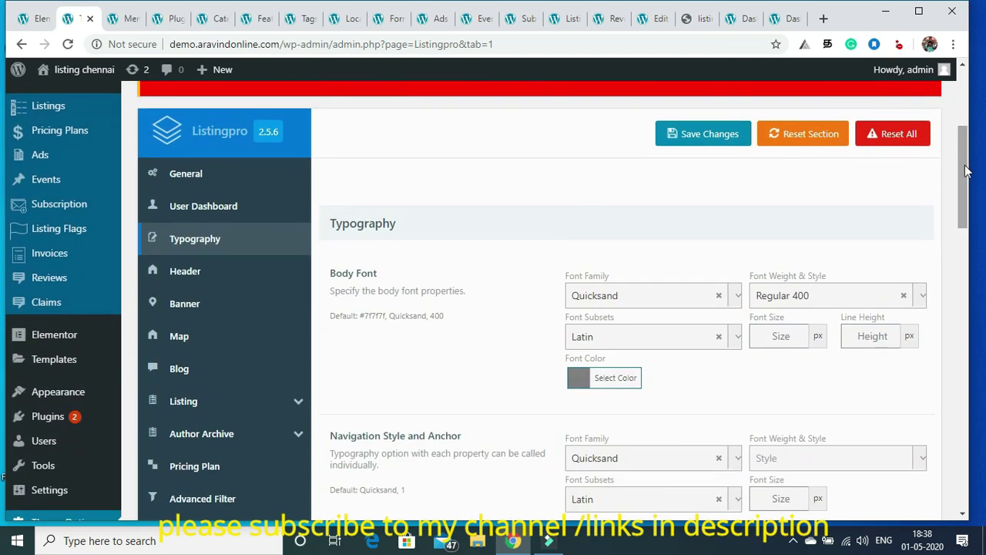
left_click(192, 275)
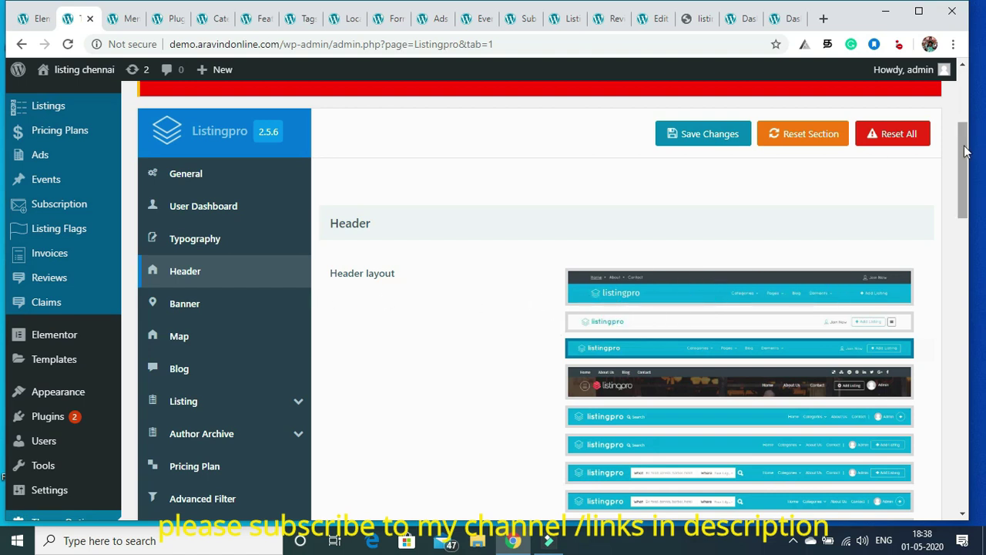
Try the inline-search, top-links and dark header styles, checking the Explore Chennai front page
scroll(967, 152, "down", 2)
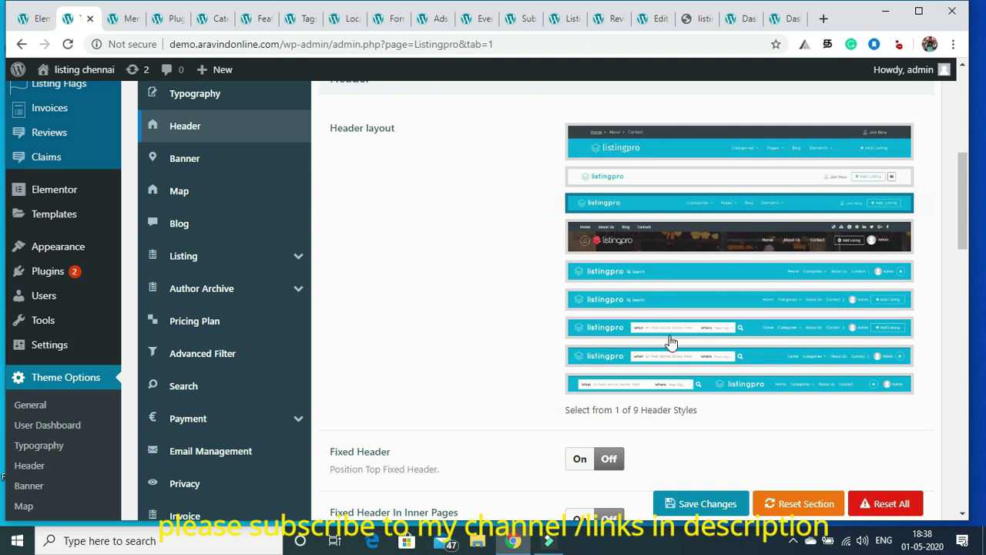
left_click(670, 331)
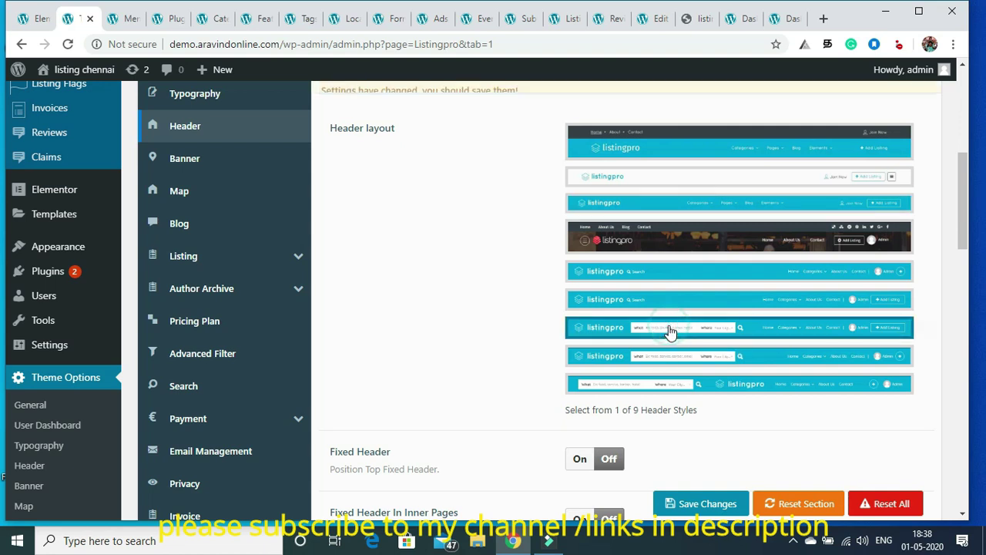
left_click(630, 145)
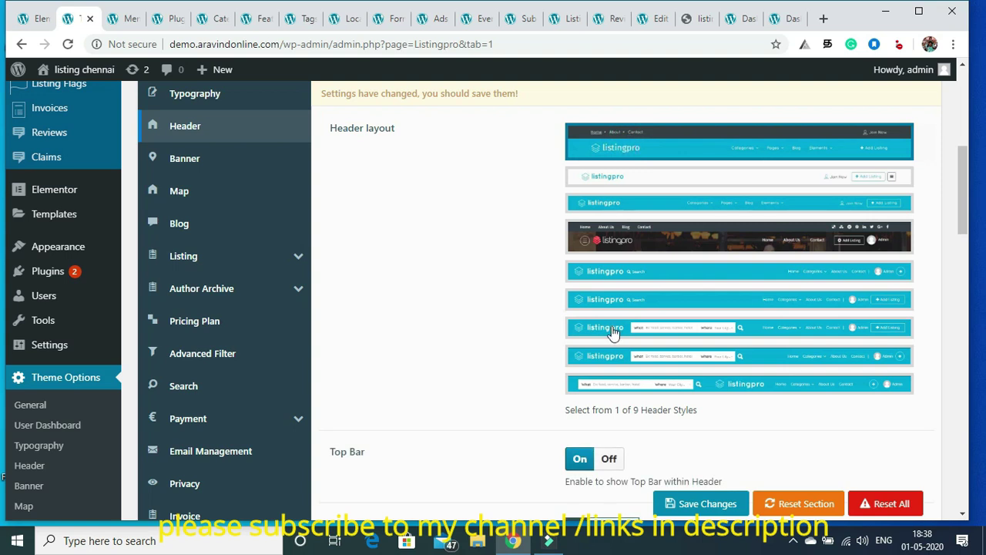
left_click(638, 240)
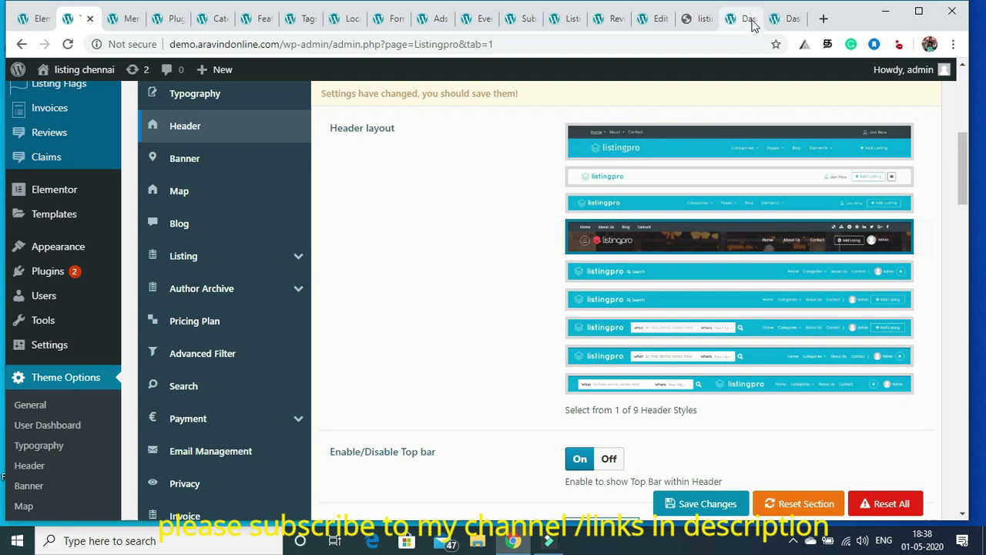
left_click(700, 17)
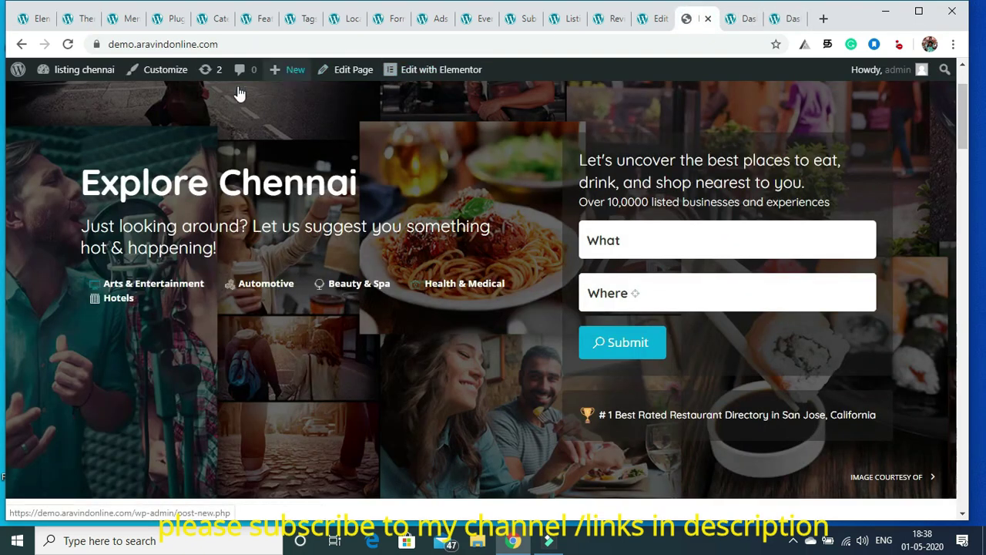
left_click_drag(961, 105, 962, 84)
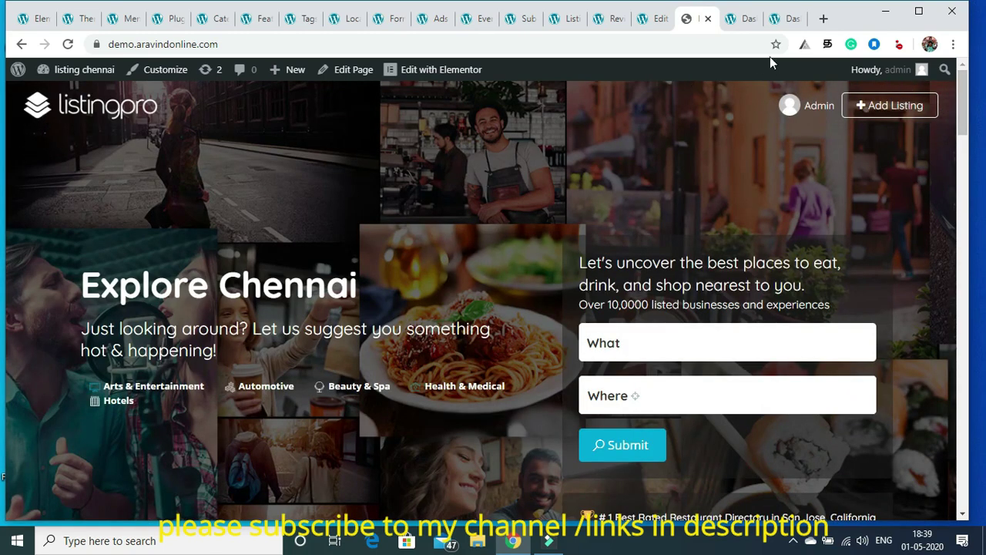
left_click(81, 18)
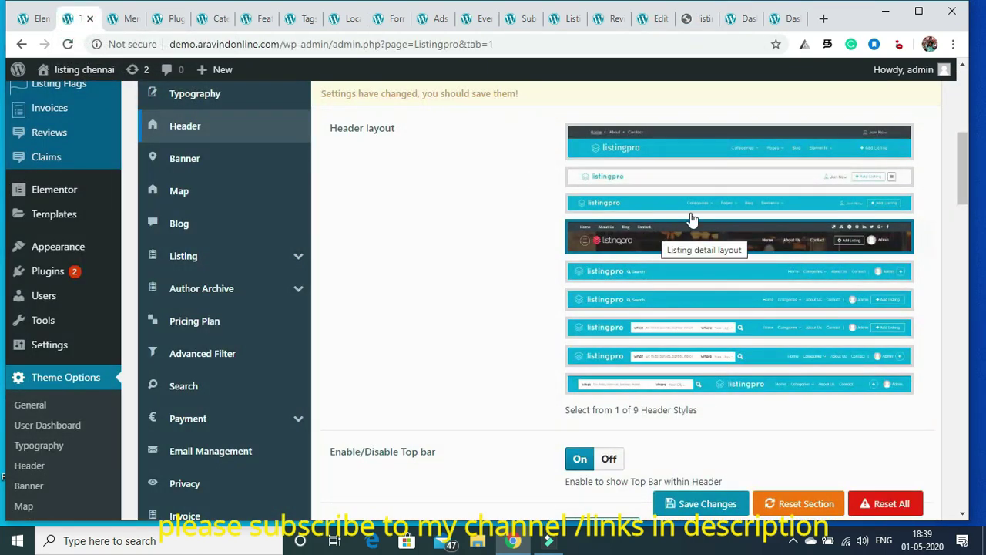
Save the second, plain white header layout and return to the front page
left_click(681, 179)
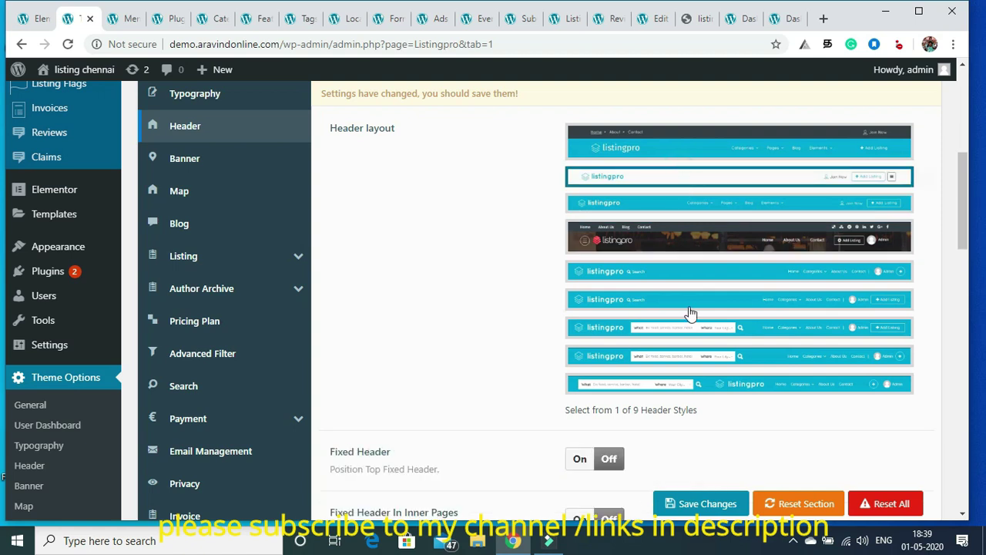
left_click(686, 505)
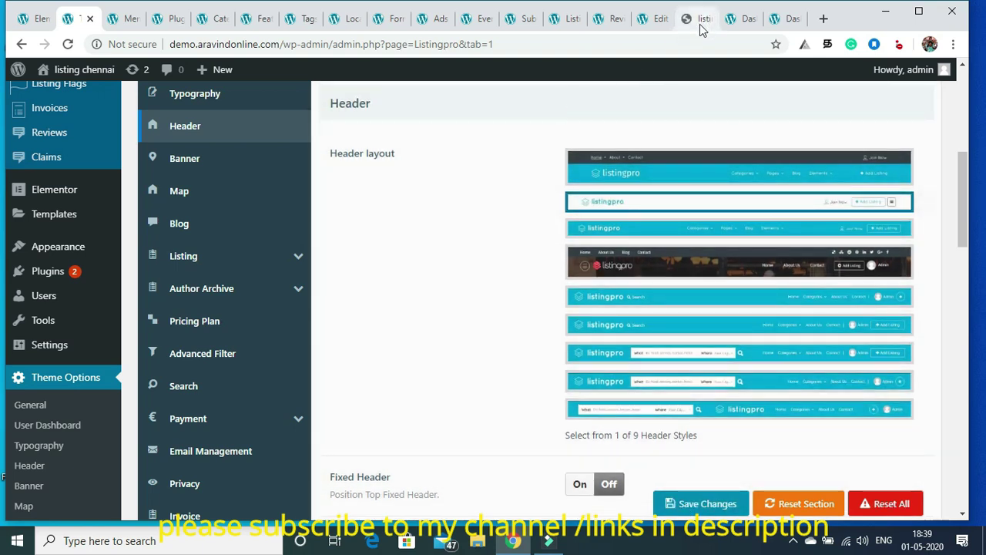
left_click(699, 24)
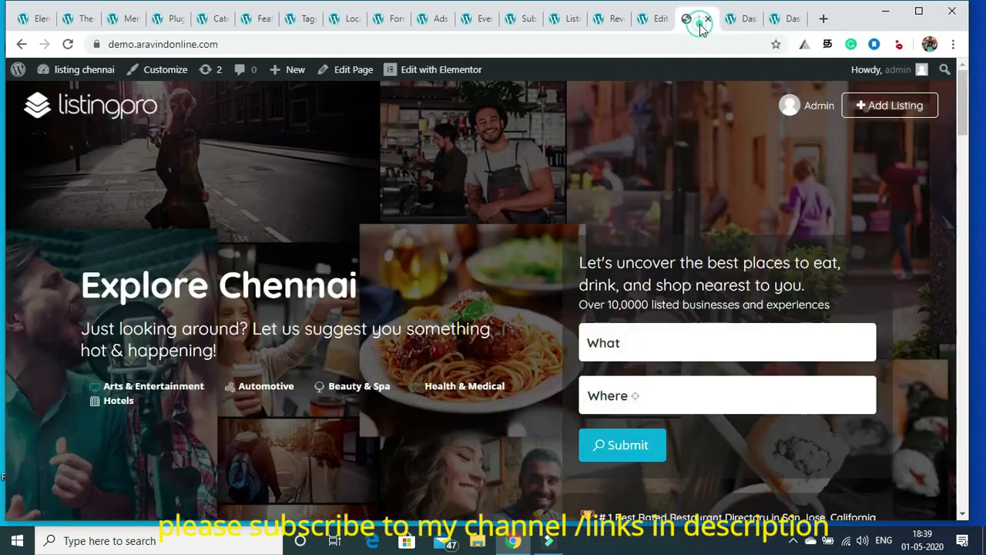
Reload the front page twice to see the white header, then return to Header settings
left_click(67, 44)
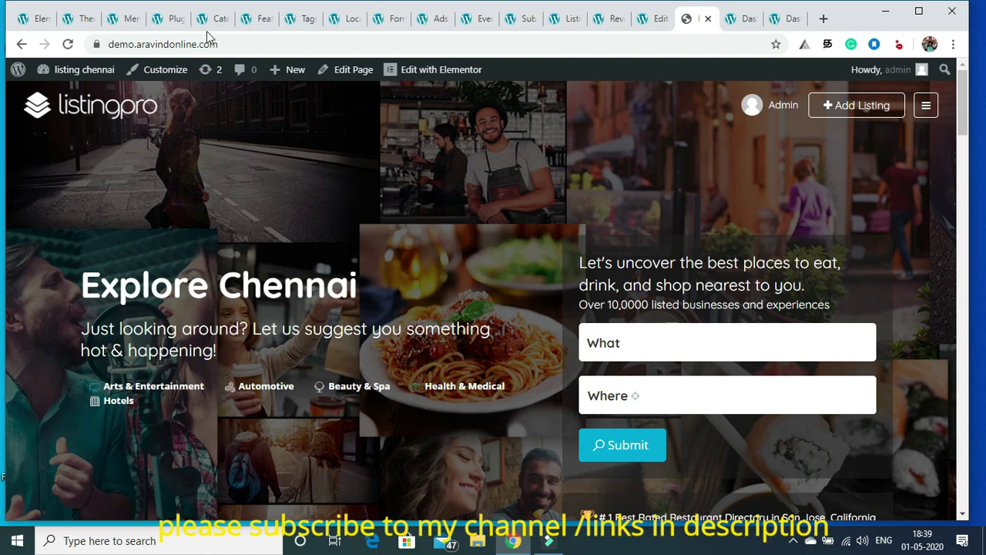
left_click(67, 45)
left_click(76, 19)
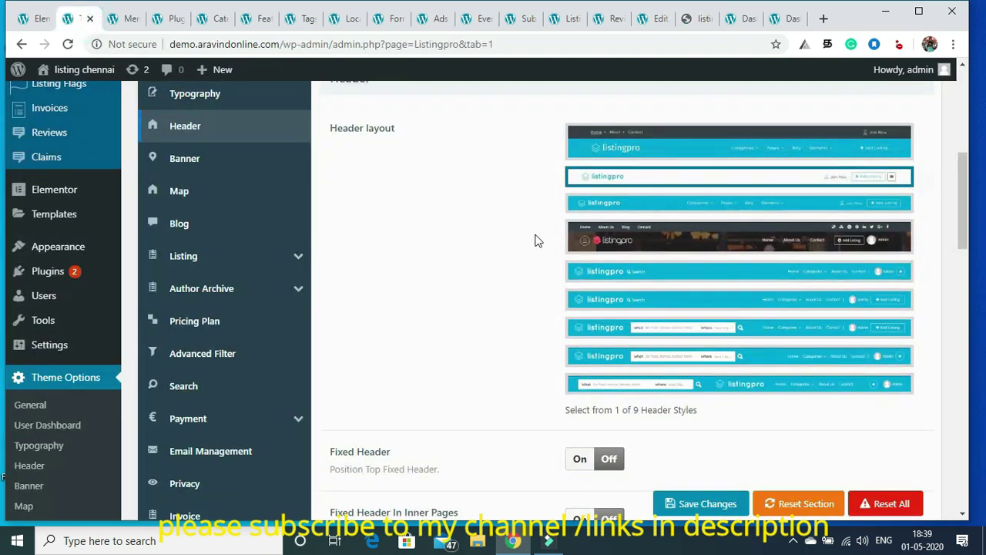
Restore and save the first header layout, then move to the Banner settings
left_click(625, 147)
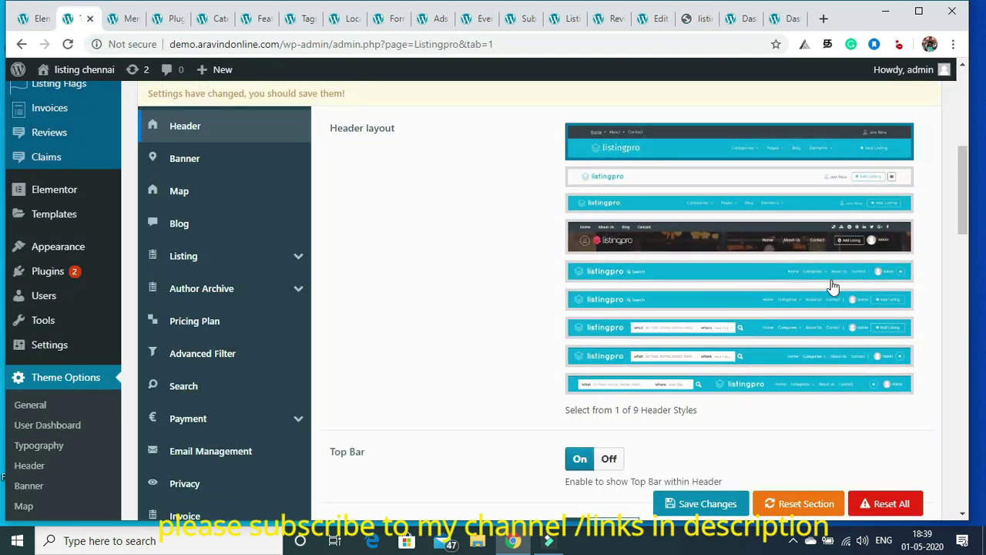
left_click(704, 505)
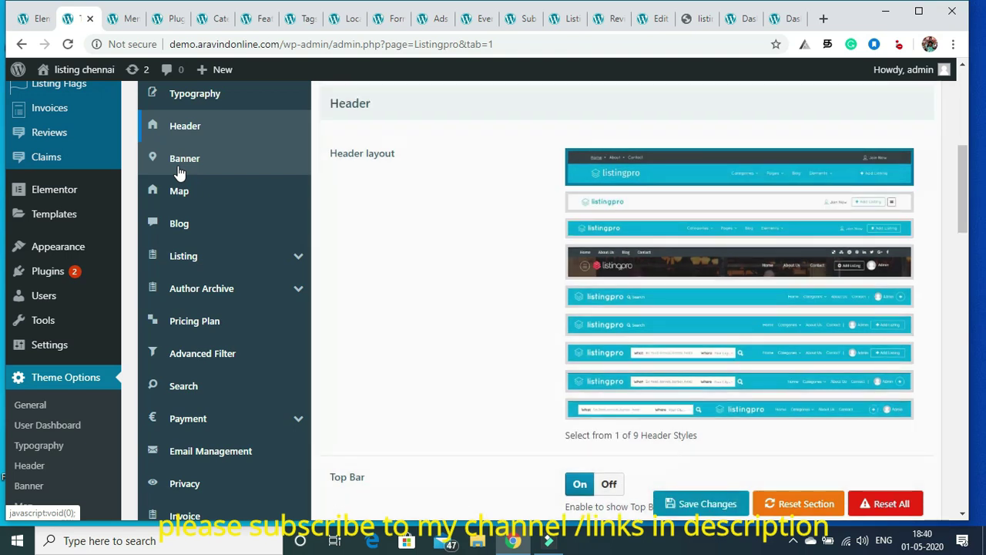
left_click(180, 172)
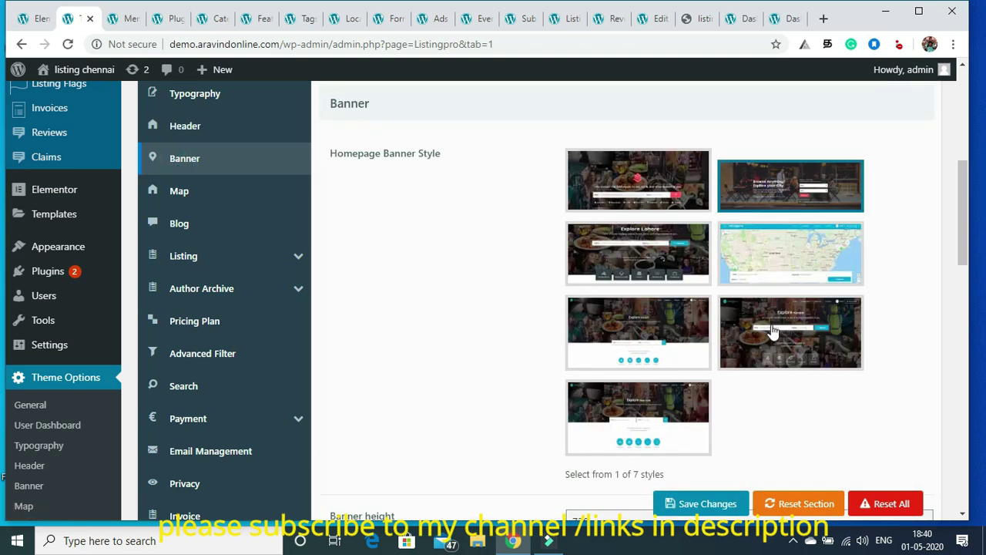
Save the third, centred Explore Lahore homepage banner style and view the homepage
scroll(771, 327, "down", 1)
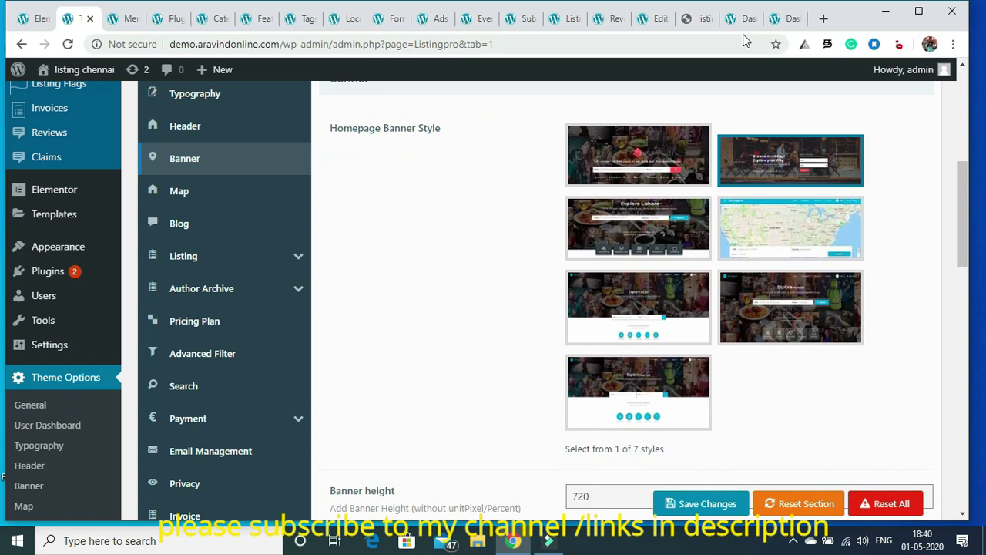
left_click(697, 18)
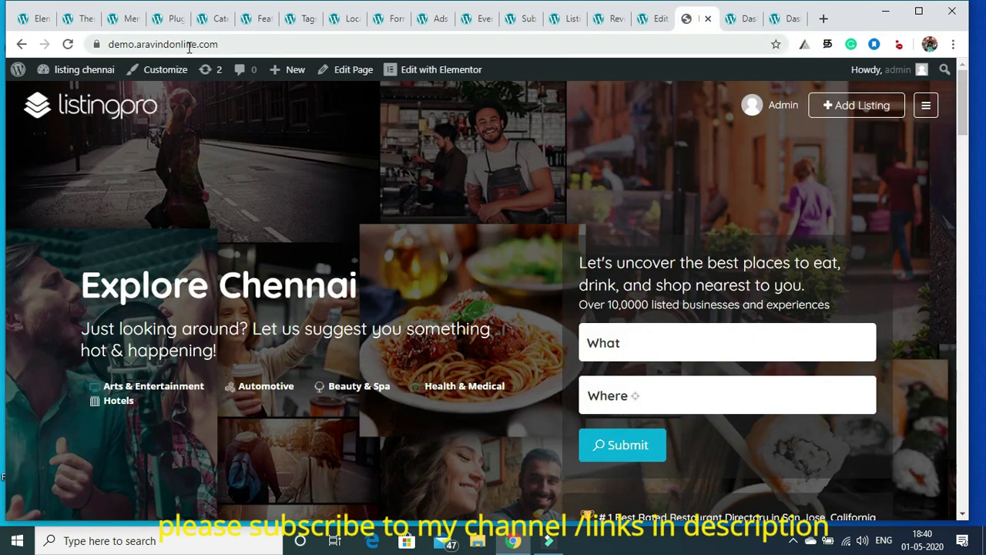
left_click(84, 20)
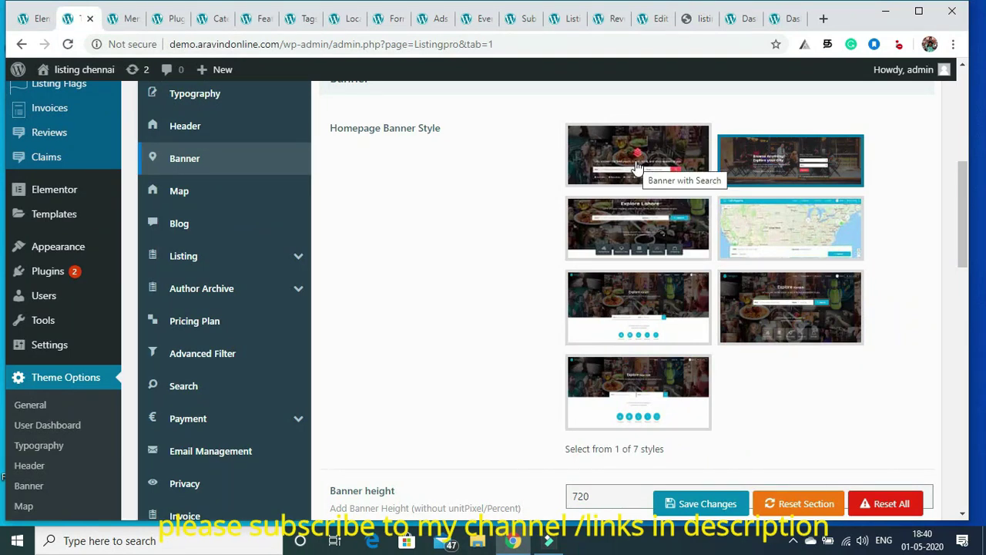
left_click(628, 238)
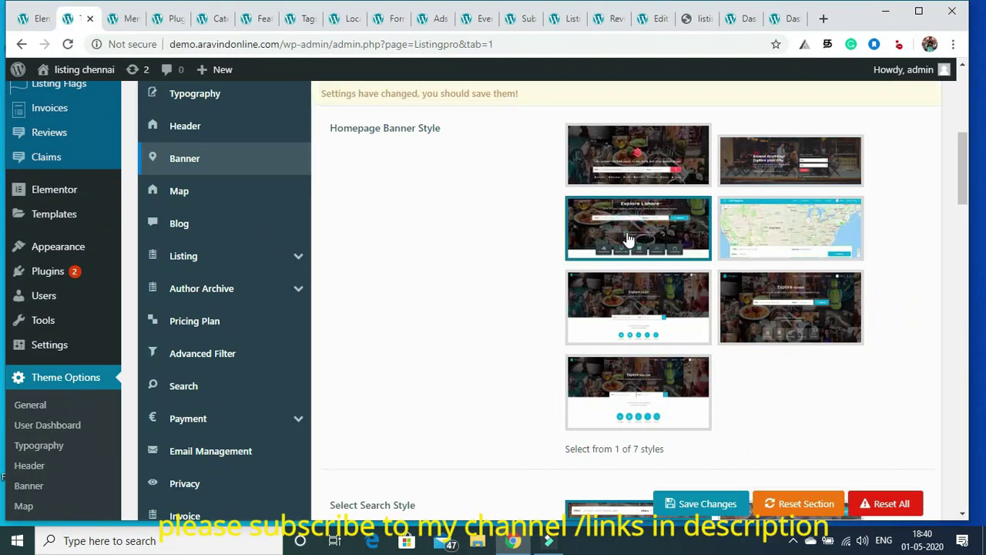
left_click(685, 507)
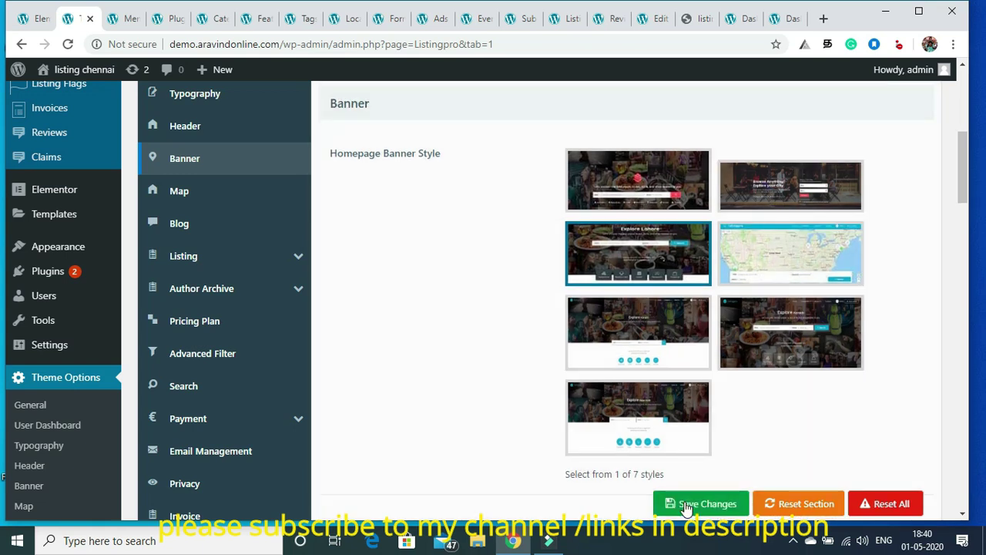
left_click(697, 20)
Reload the homepage, review the centred search banner, and go back to the Banner settings
left_click(67, 45)
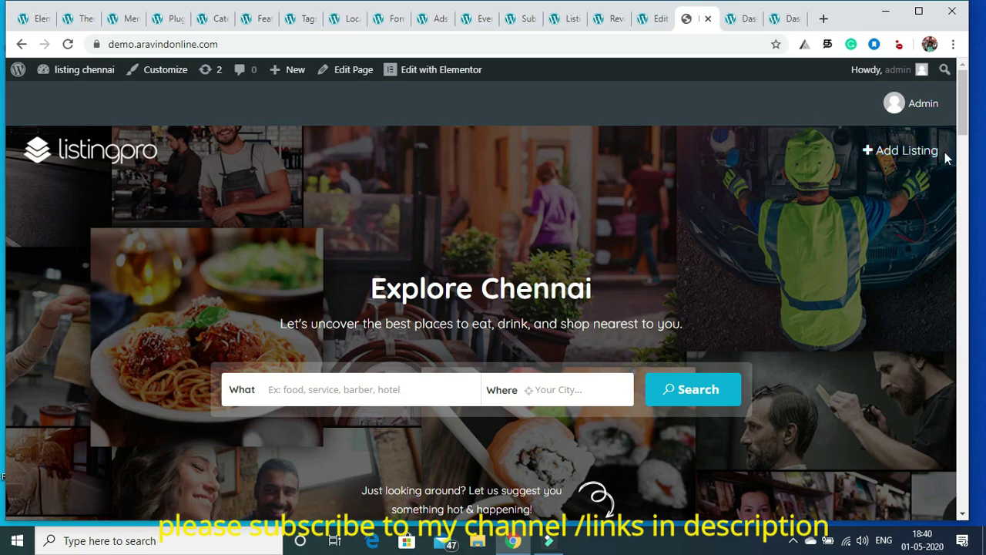
left_click_drag(963, 118, 962, 121)
scroll(968, 158, "down", 15)
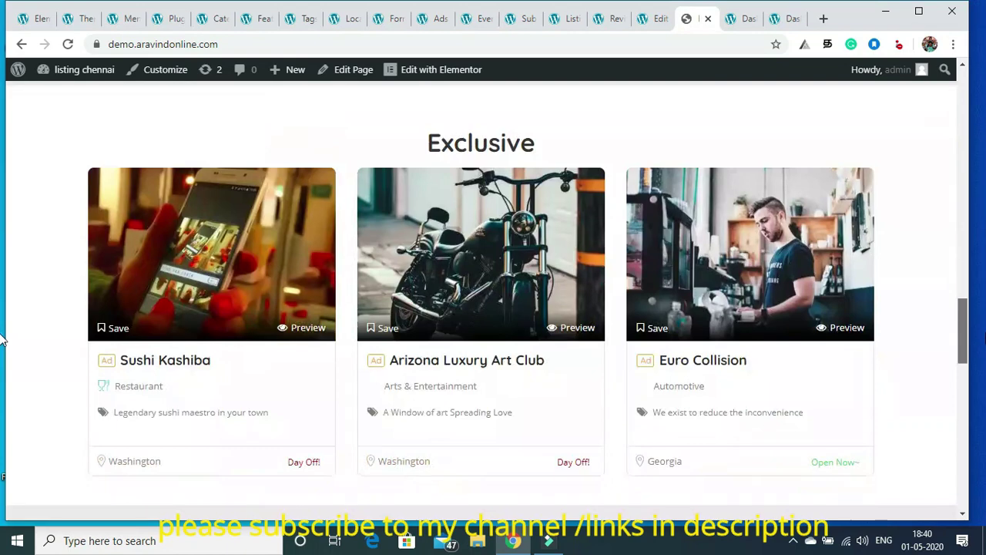
left_click_drag(963, 331, 966, 136)
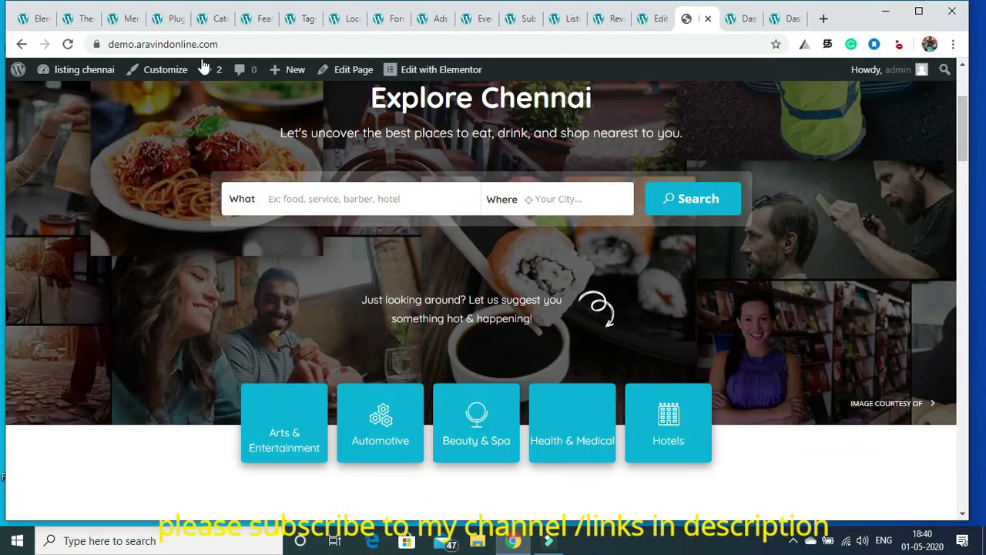
left_click(83, 19)
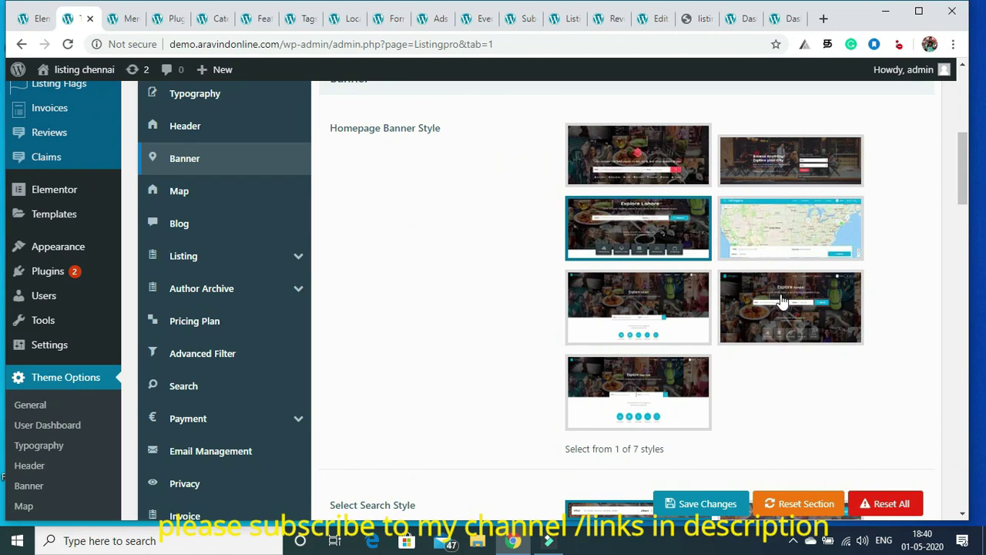
Save the top-right side-search banner style as the homepage banner, then view the Map settings
left_click(784, 174)
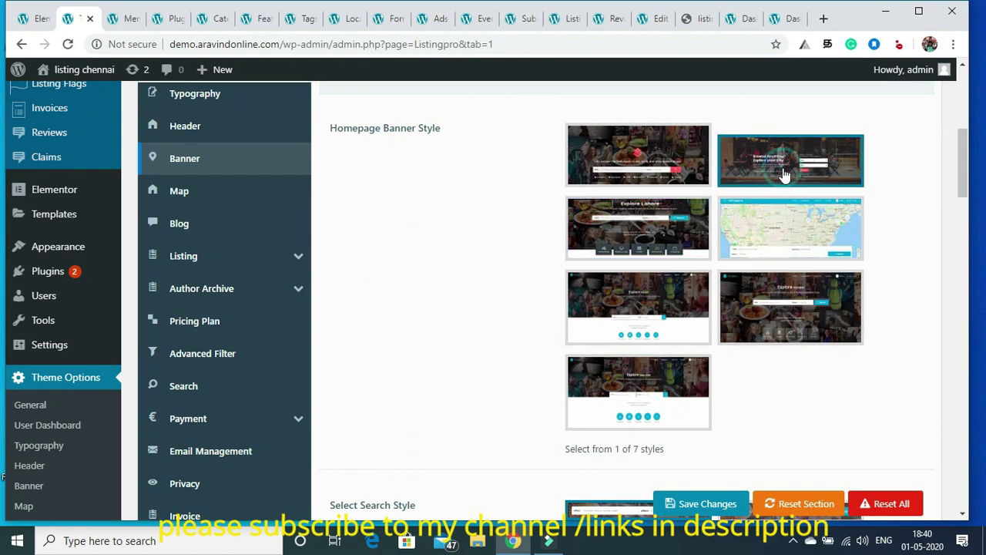
left_click(685, 503)
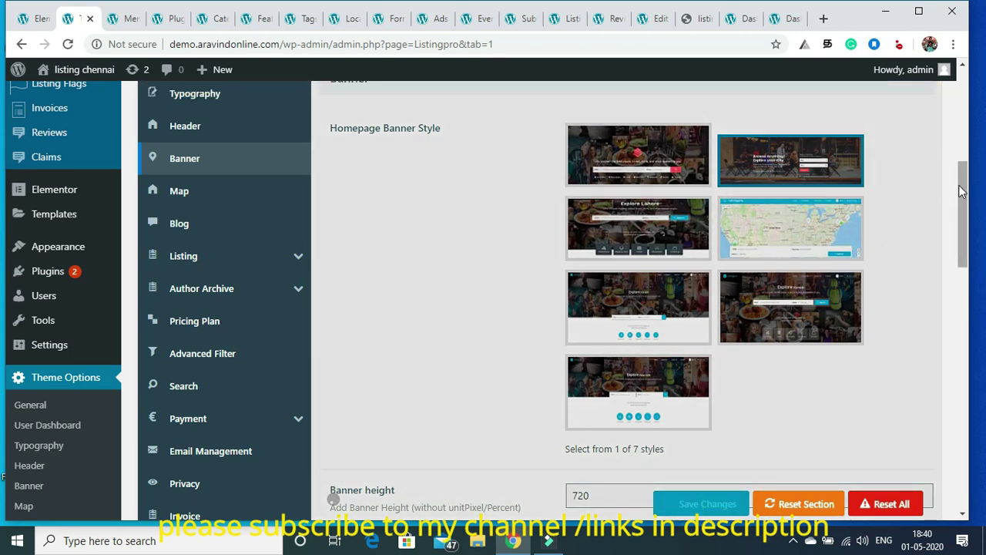
mouse_move(961, 192)
left_mouse_down()
mouse_move(979, 336)
mouse_move(972, 493)
mouse_move(957, 154)
mouse_move(955, 205)
left_mouse_up()
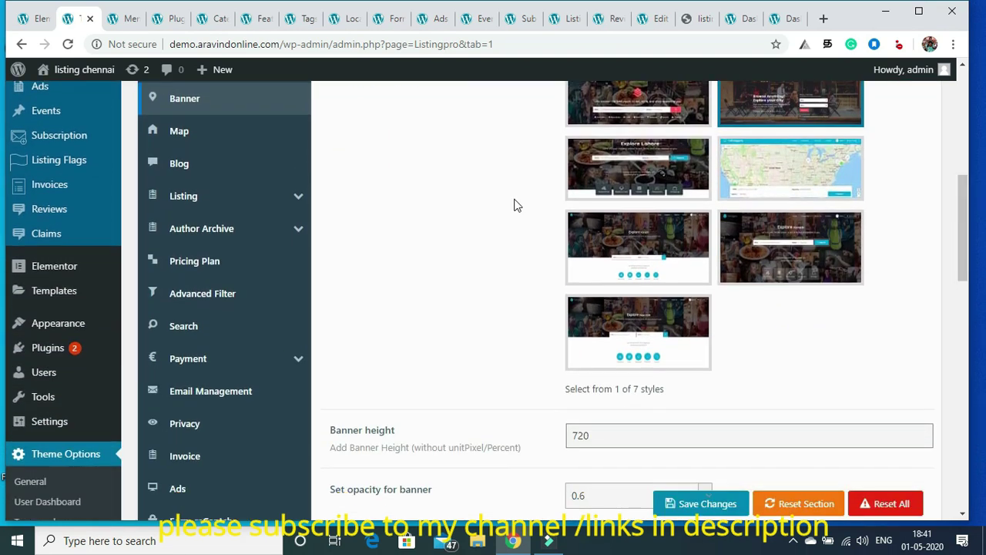
left_click(213, 139)
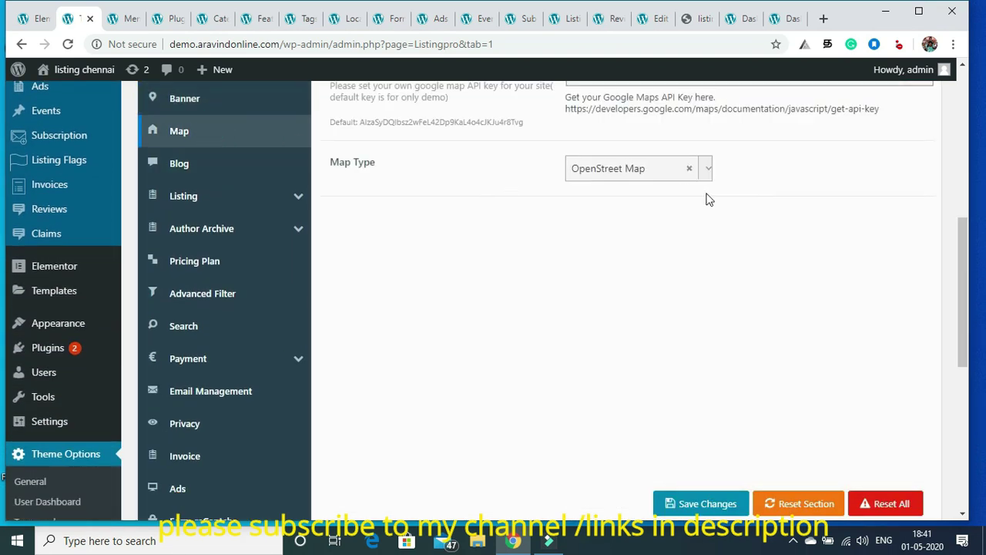
scroll(963, 254, "up", 3)
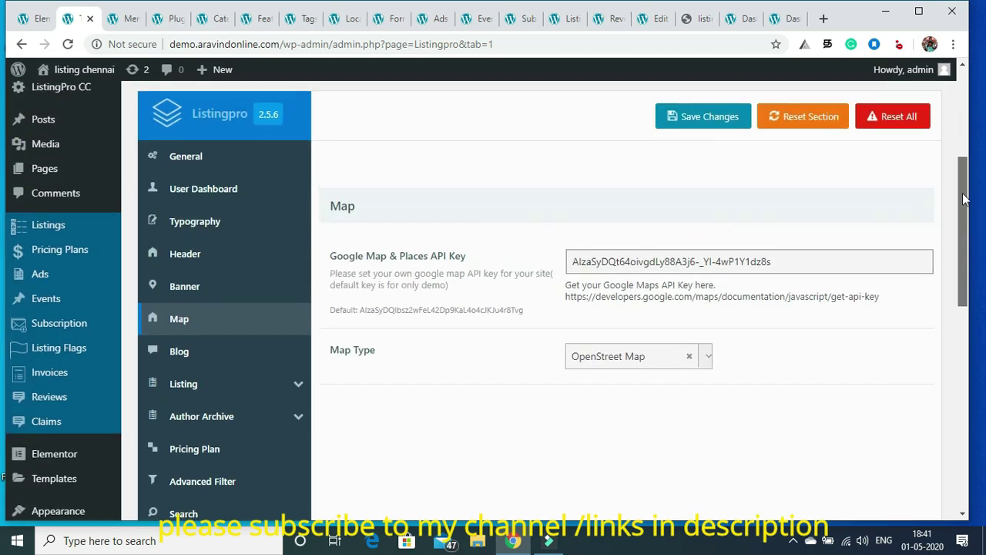
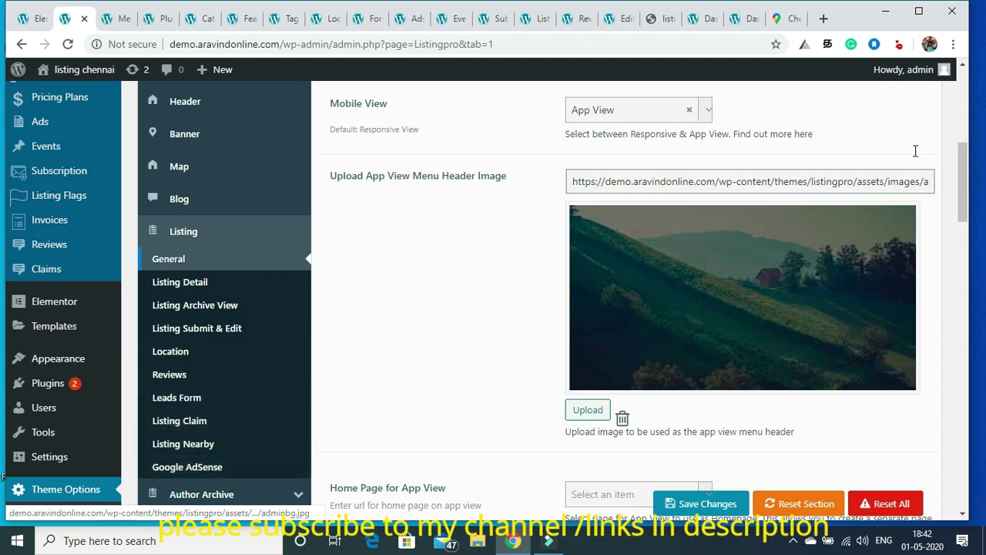
Browse the Privacy, Invoice and Ads sections of the ListingPro Theme Options
left_click_drag(966, 188, 972, 240)
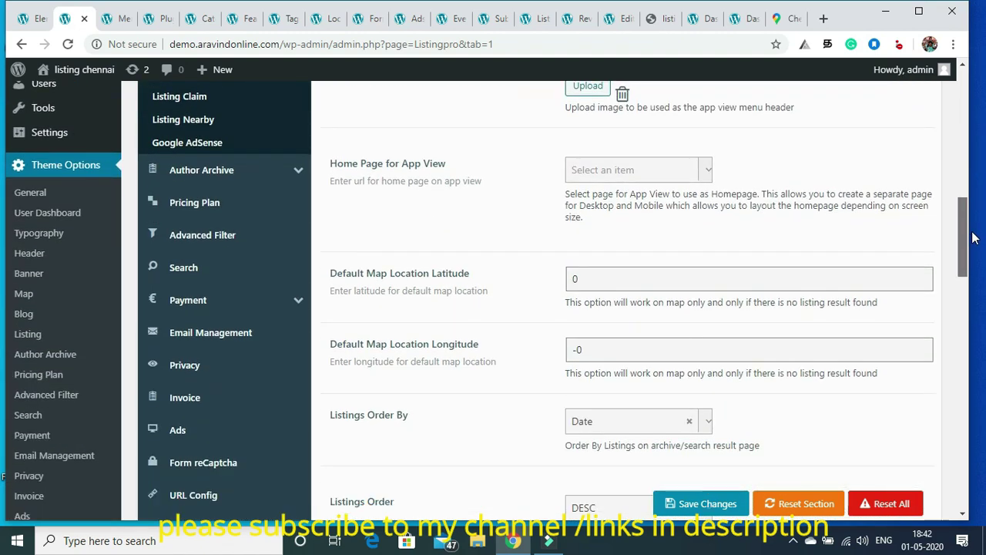
scroll(204, 177, "down", 3)
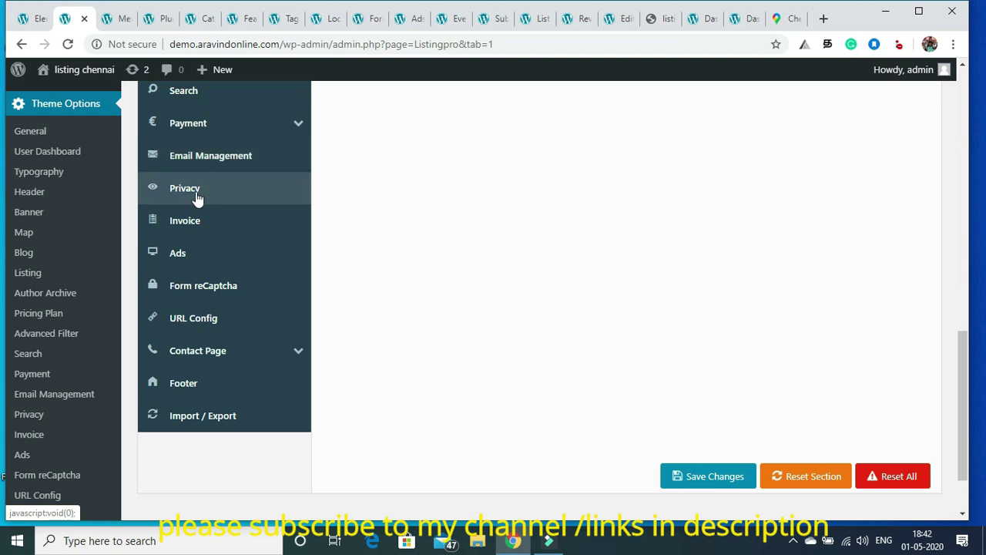
left_click(197, 199)
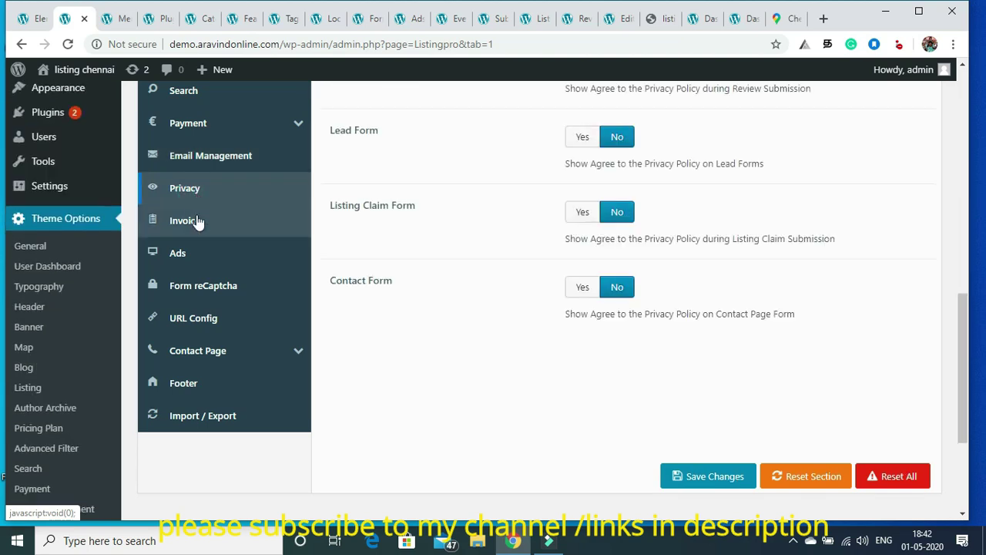
left_click(198, 221)
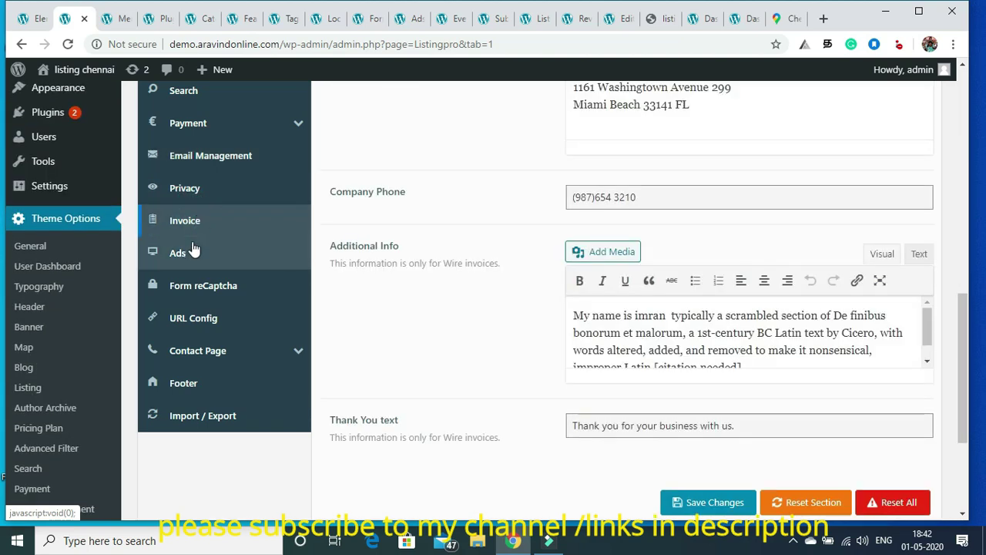
left_click(191, 254)
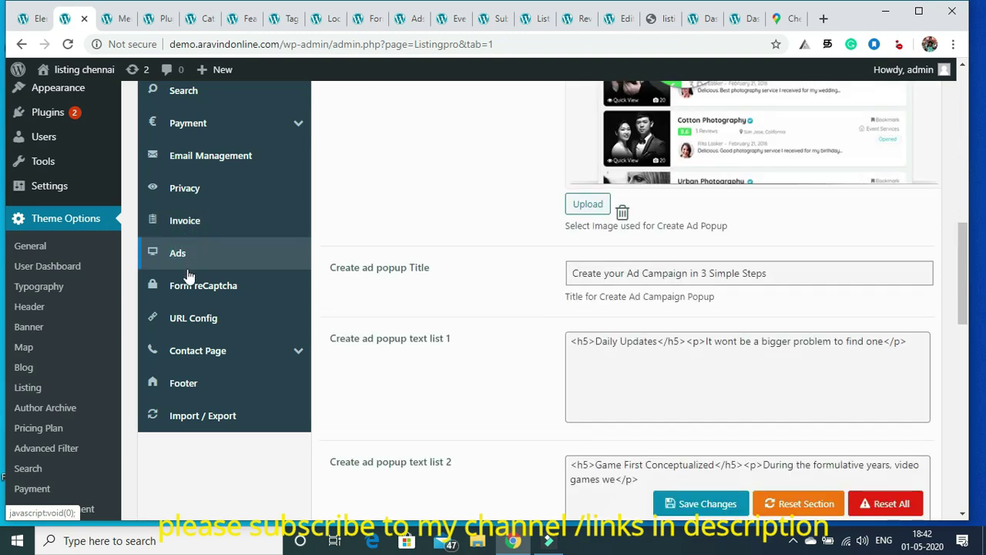
Look through the Form reCaptcha, URL Config, Contact Page and Footer theme option sections
scroll(966, 214, "up", 3)
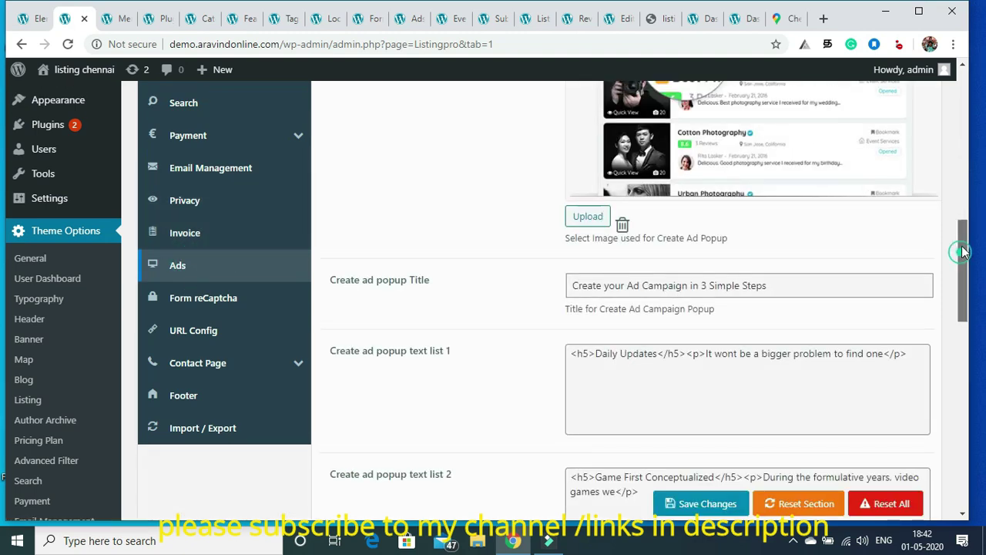
left_click_drag(962, 219, 962, 279)
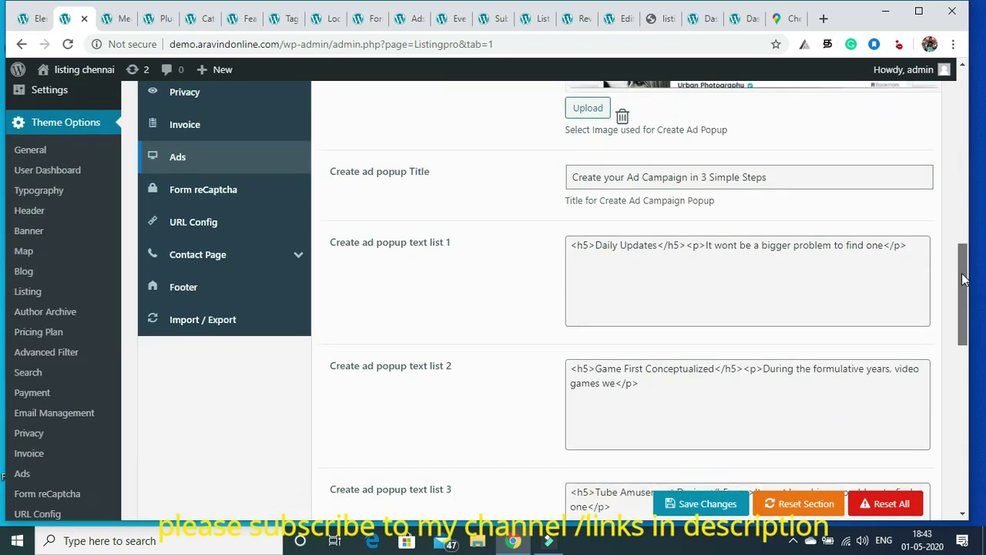
left_click(247, 198)
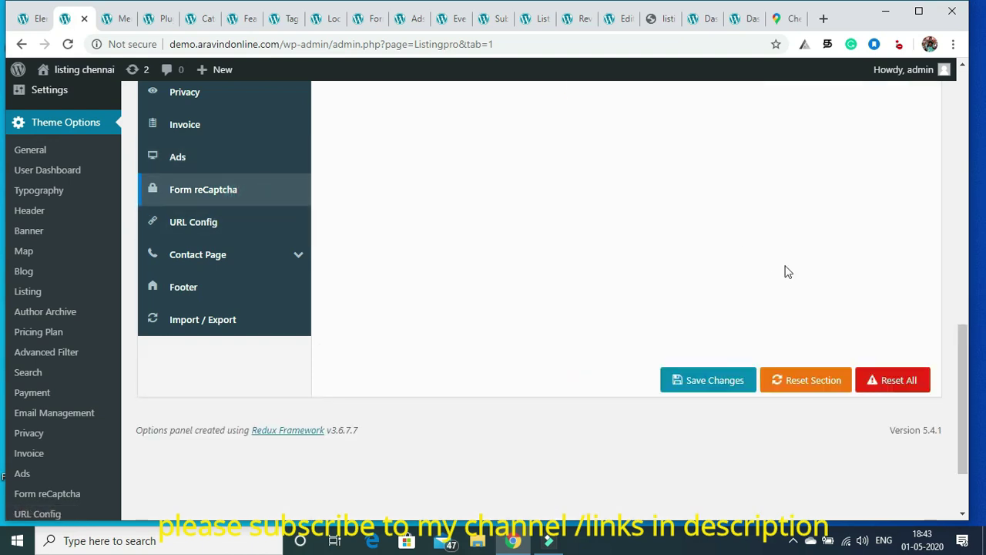
left_click_drag(971, 364, 948, 215)
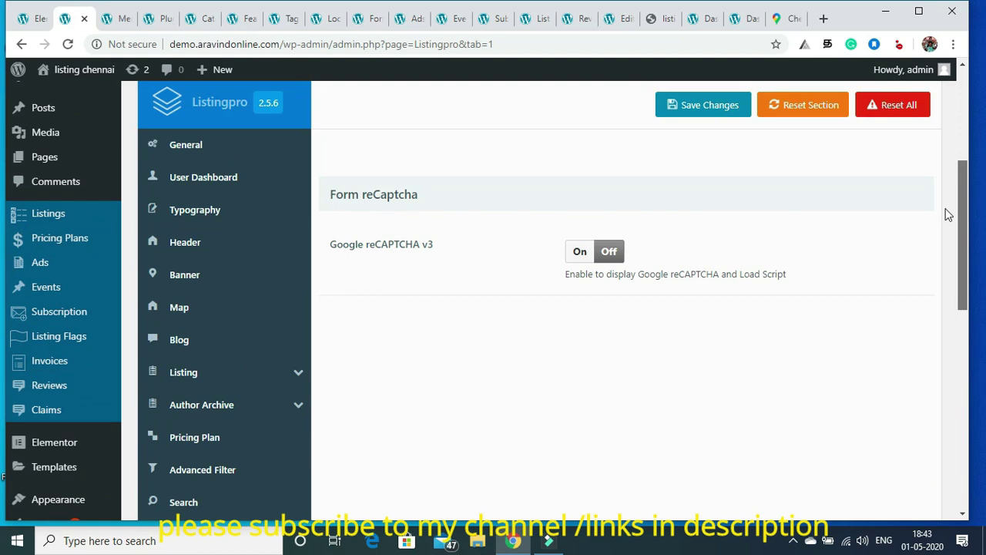
left_click_drag(949, 215, 951, 362)
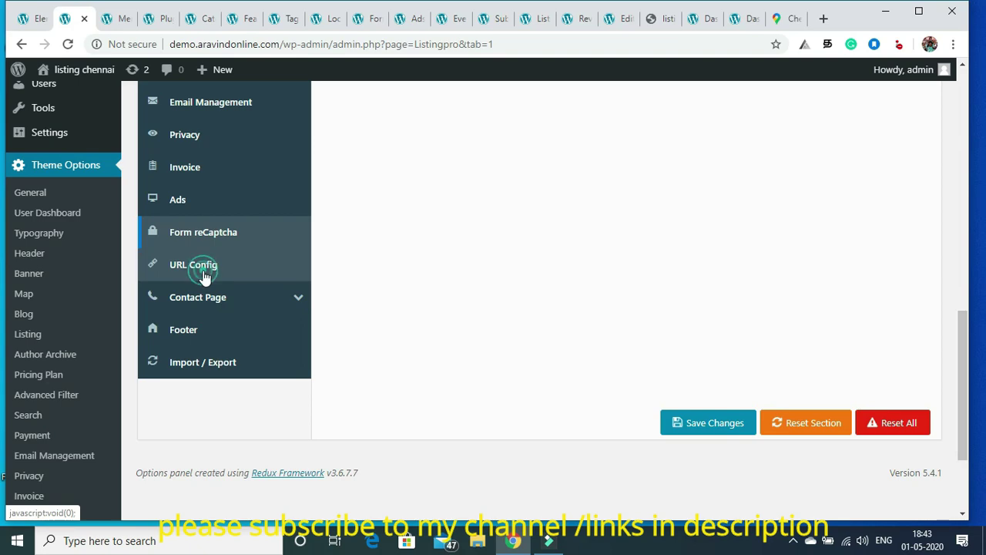
left_click(206, 267)
mouse_move(964, 365)
left_mouse_down()
mouse_move(959, 116)
mouse_move(959, 359)
left_mouse_up()
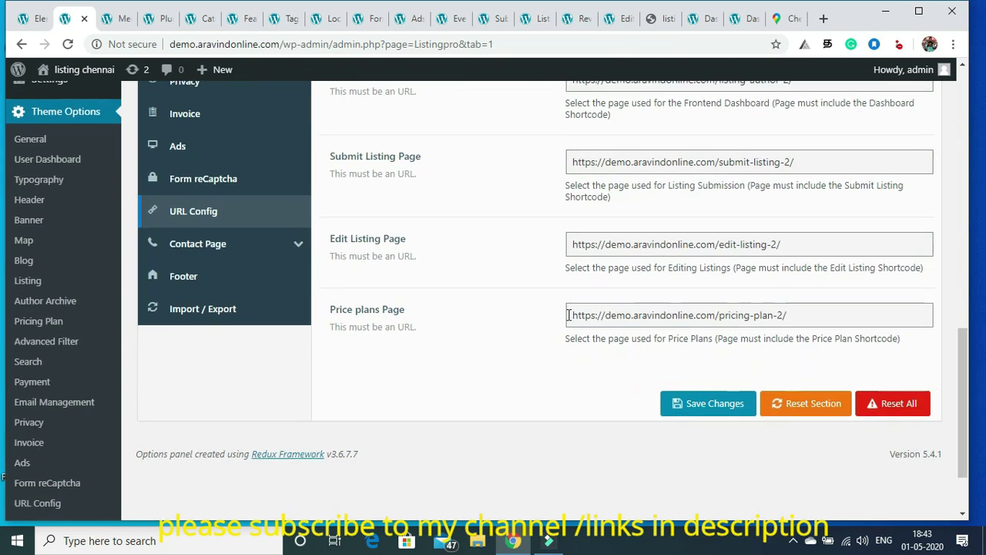
left_click(191, 254)
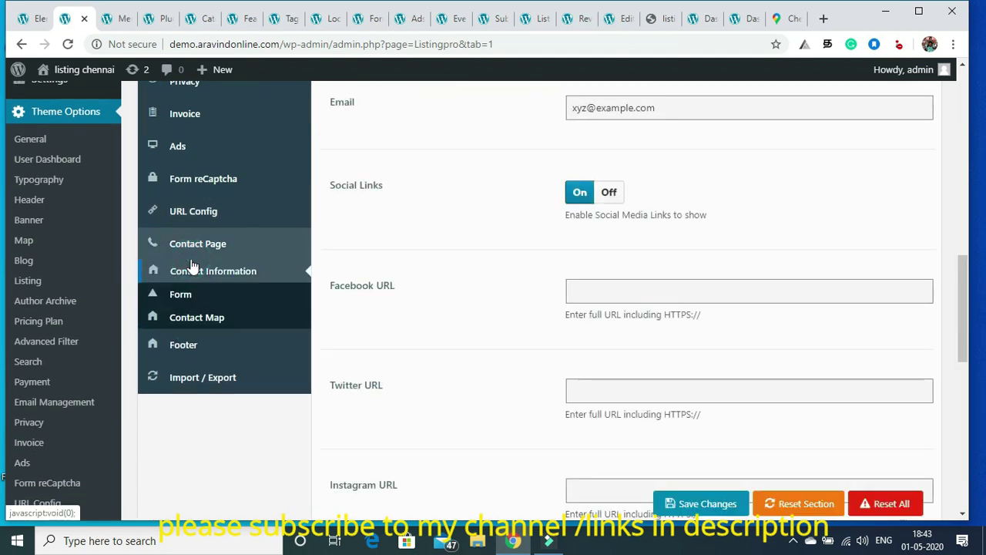
left_click(182, 346)
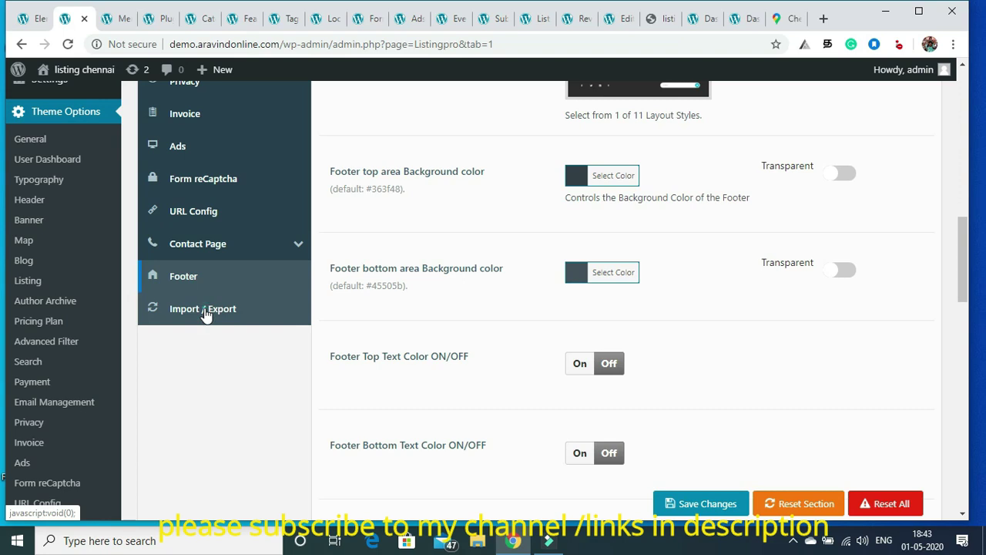
Show the Import / Export section and review its import and export options
left_click(205, 312)
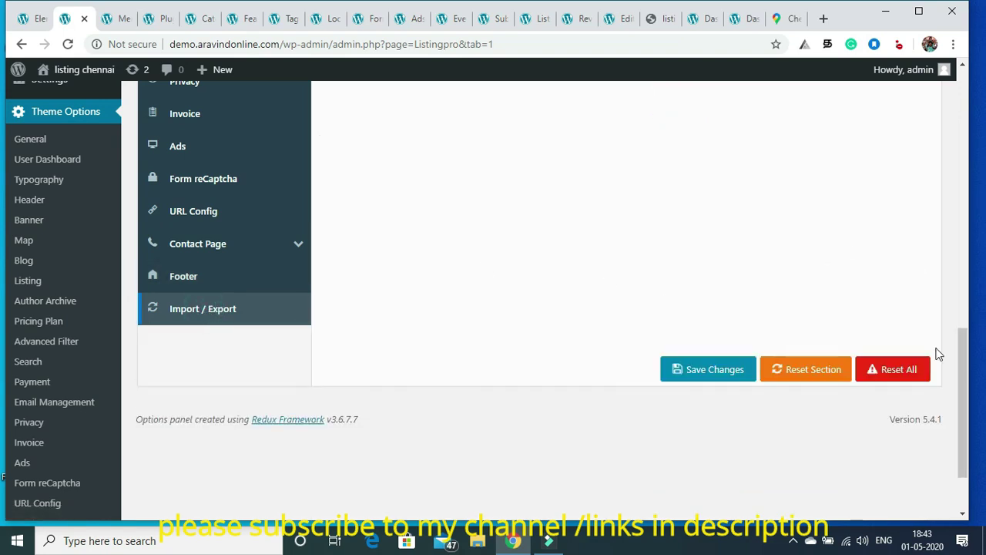
left_click_drag(963, 366, 981, 216)
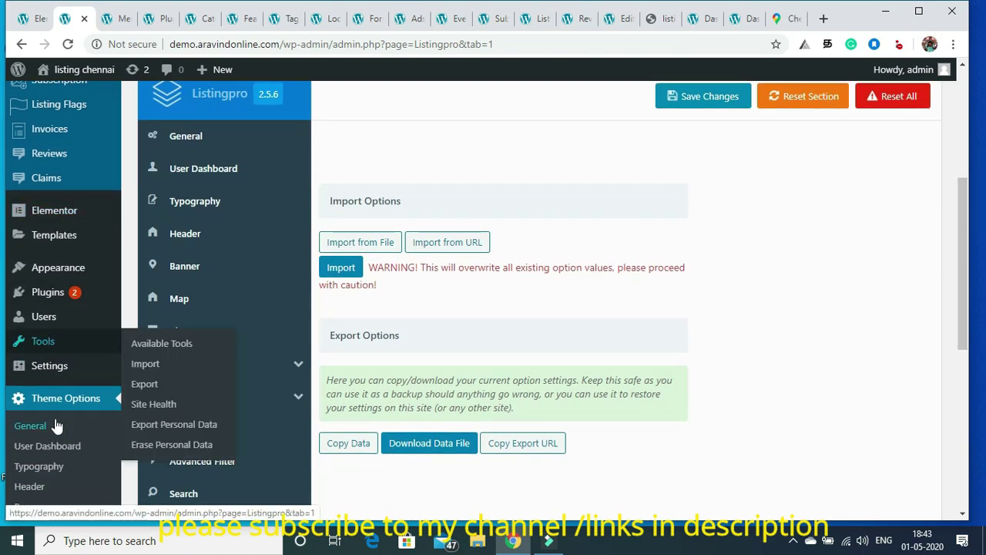
left_click_drag(972, 228, 978, 285)
scroll(978, 285, "down", 4)
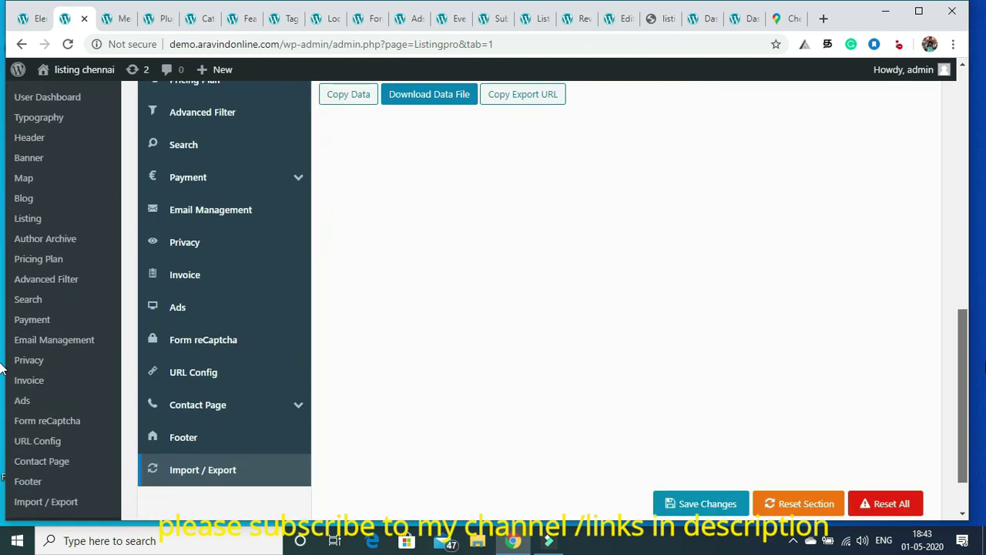
scroll(968, 374, "up", 5)
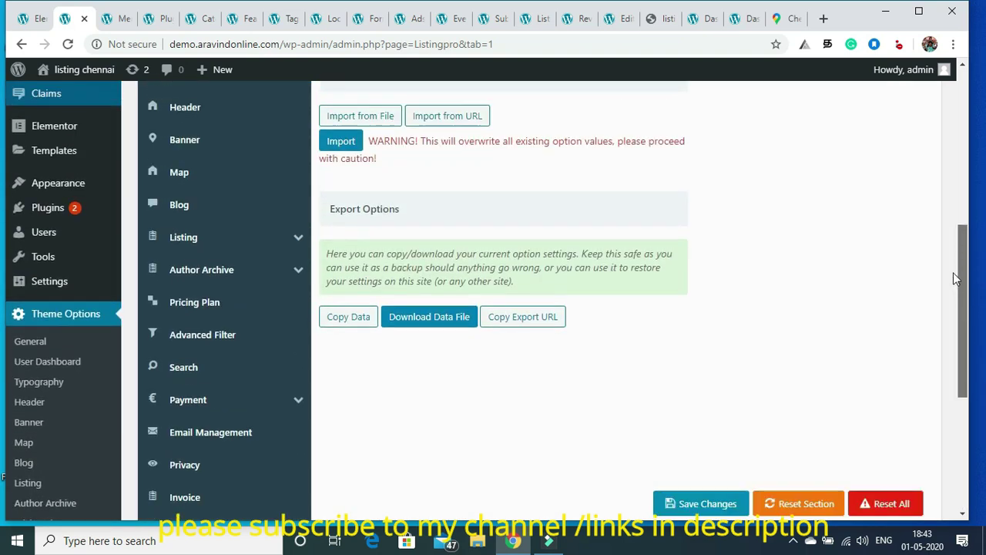
scroll(944, 220, "up", 2)
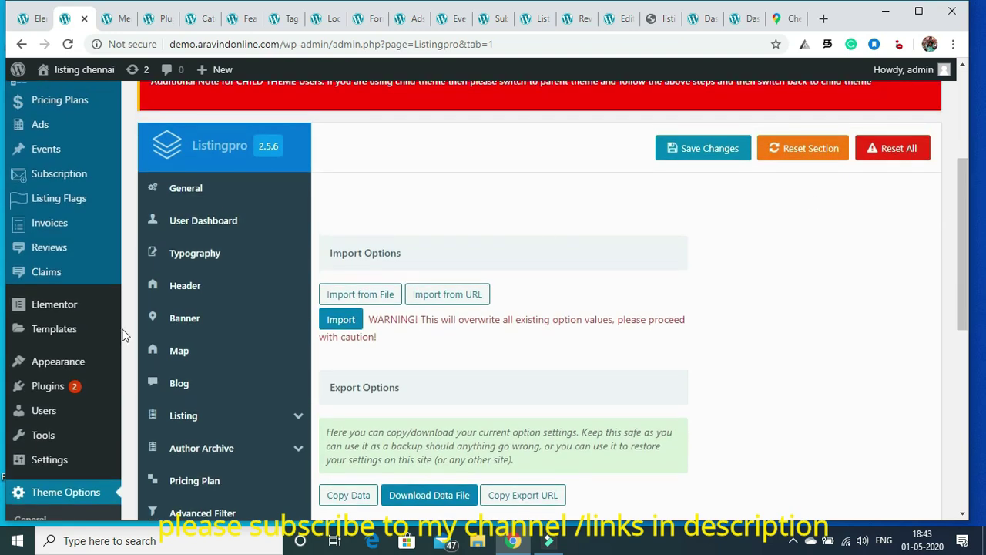
mouse_move(50, 466)
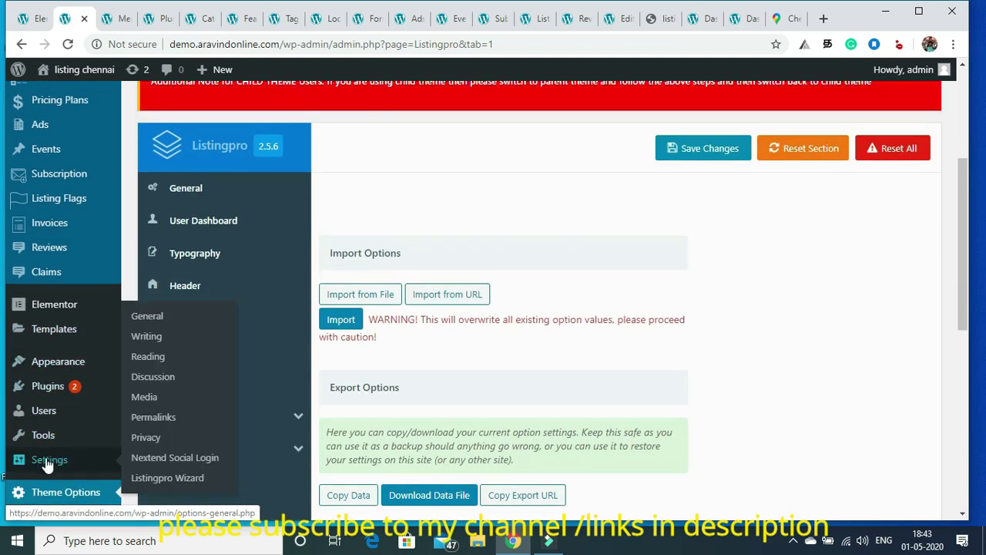
In Reading settings, check the Posts page dropdown and leave it at '— Select —', keeping Home as homepage
left_click(157, 360)
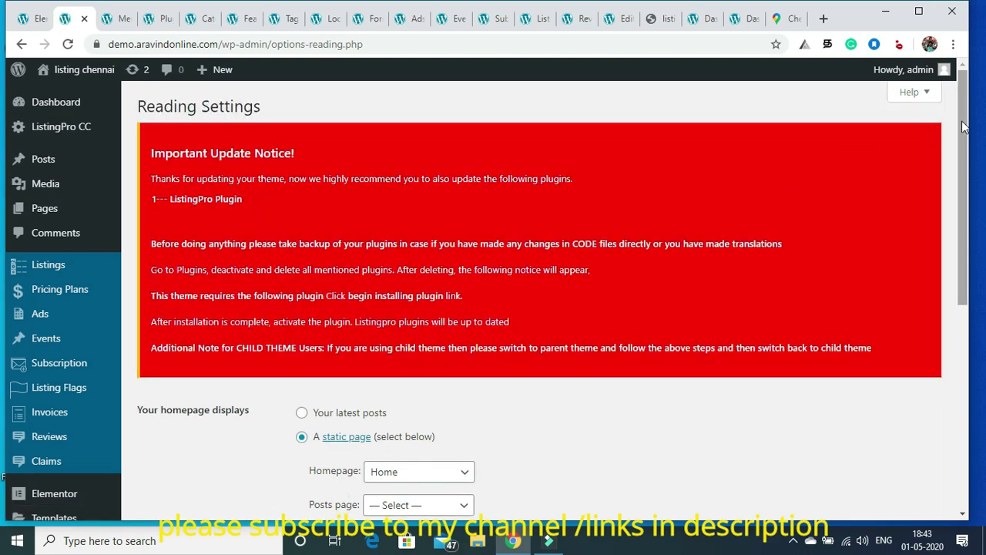
scroll(664, 205, "down", 3)
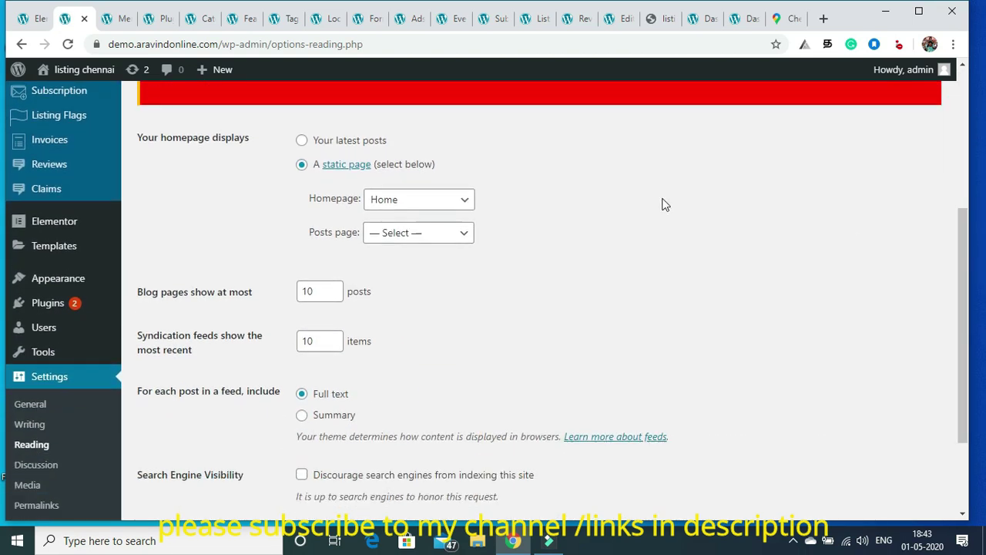
left_click(465, 233)
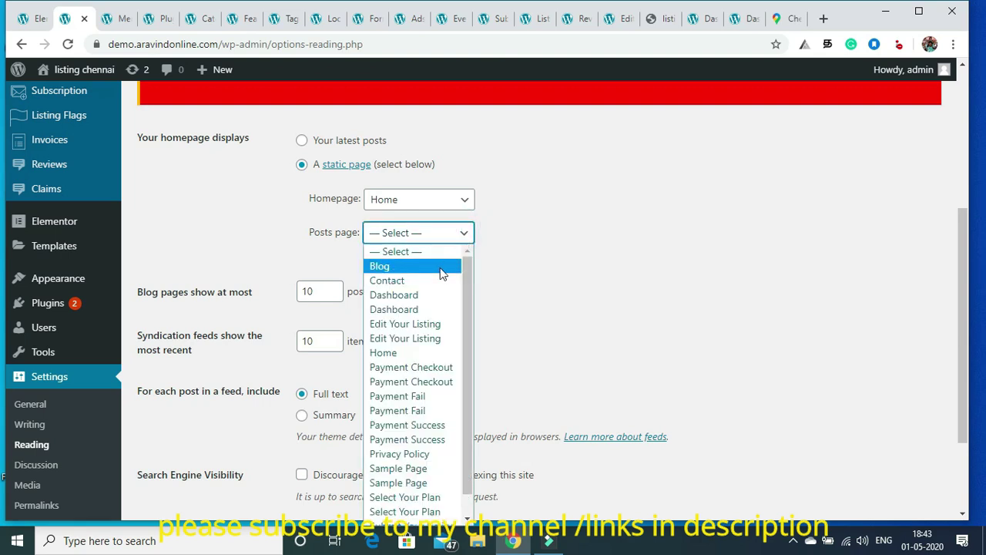
left_click(618, 185)
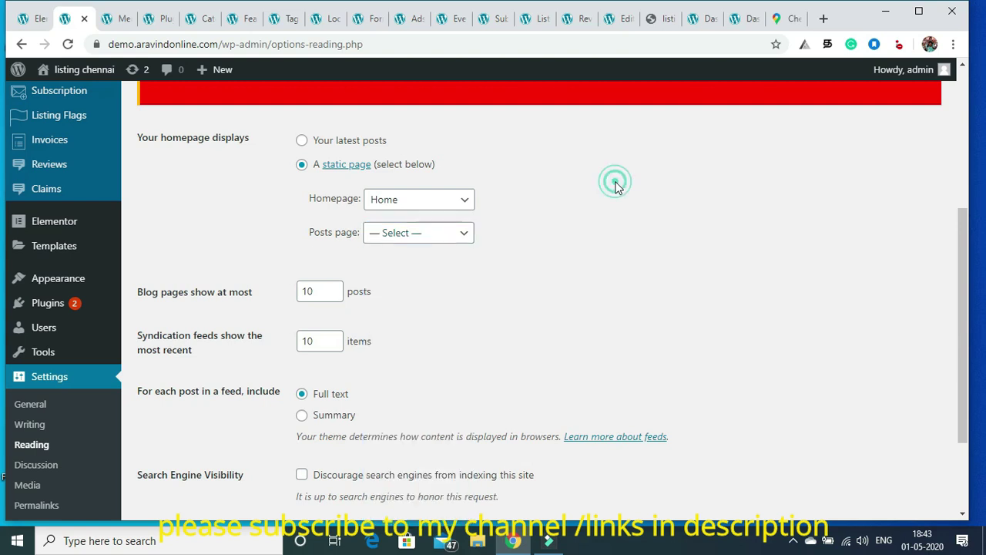
left_click(465, 235)
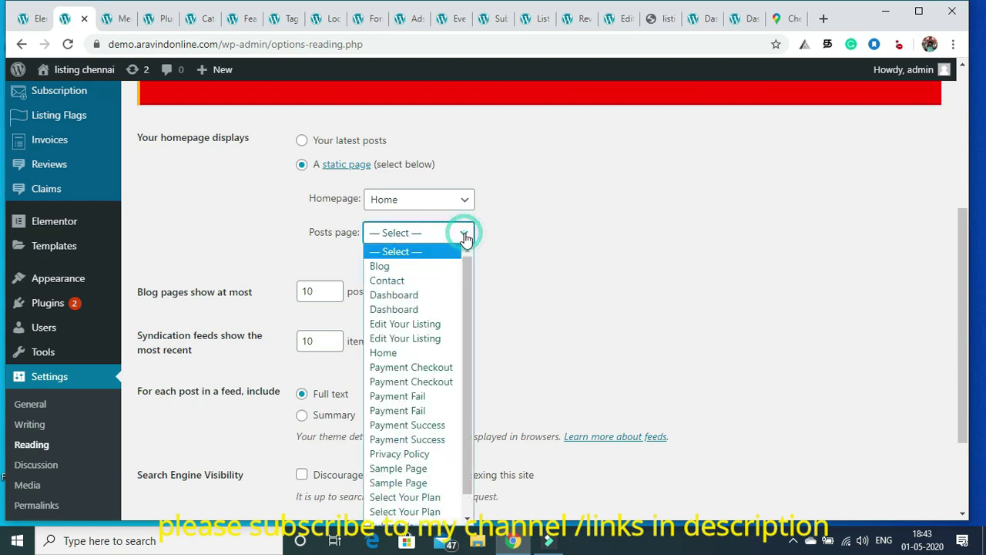
scroll(465, 313, "down", 1)
scroll(466, 309, "up", 1)
left_click(498, 250)
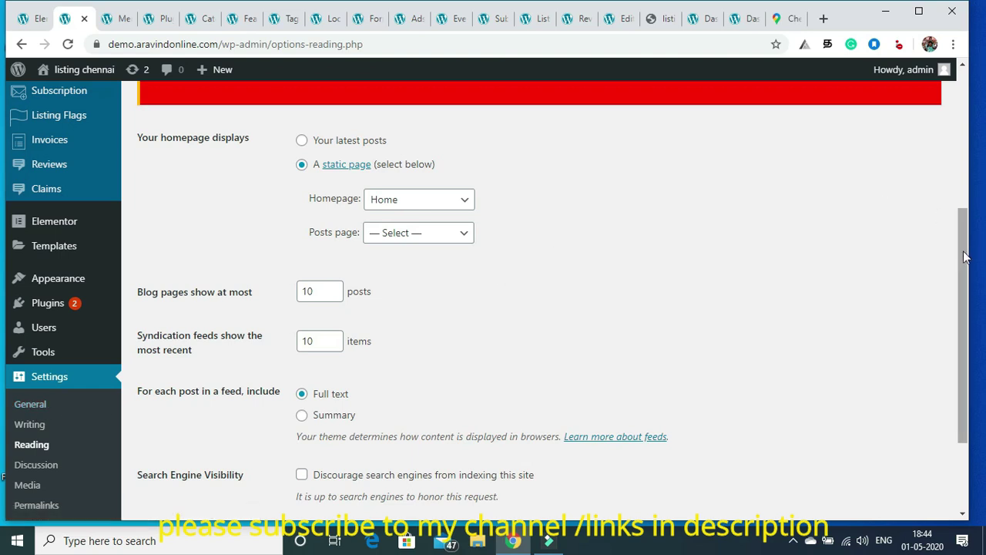
left_click_drag(965, 257, 972, 315)
Save permalinks with the Post name structure (/%postname%/), then try the Listingpro Wizard link
left_click(65, 381)
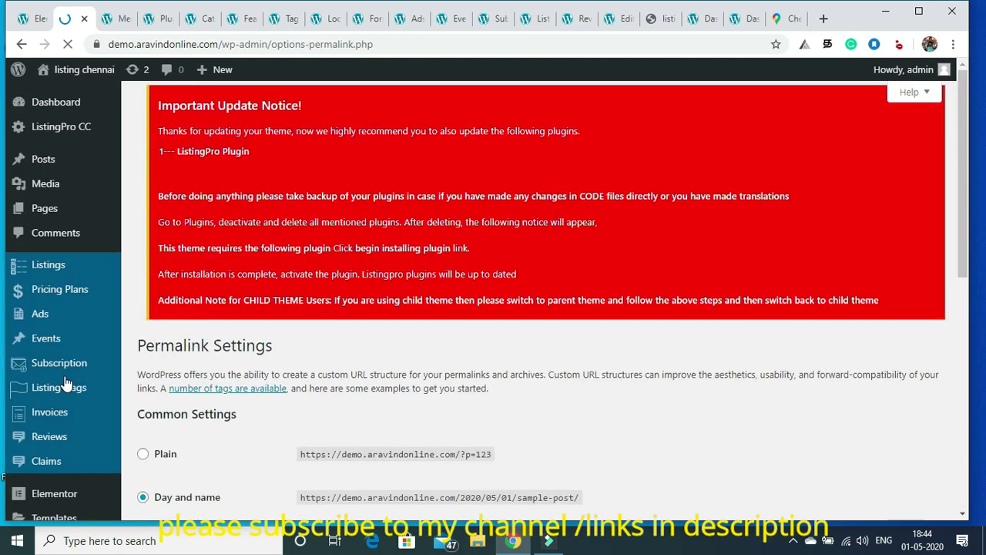
scroll(66, 383, "down", 3)
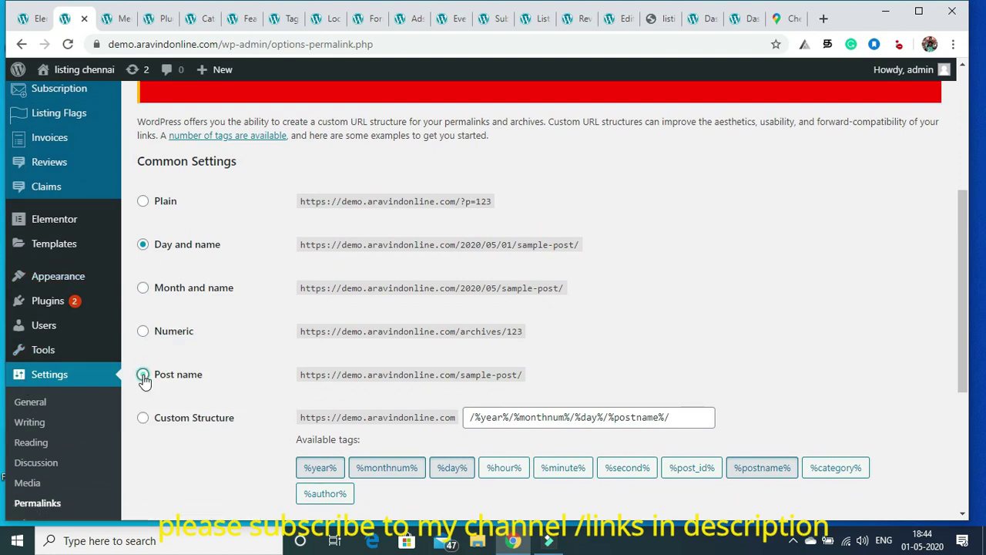
left_click(143, 376)
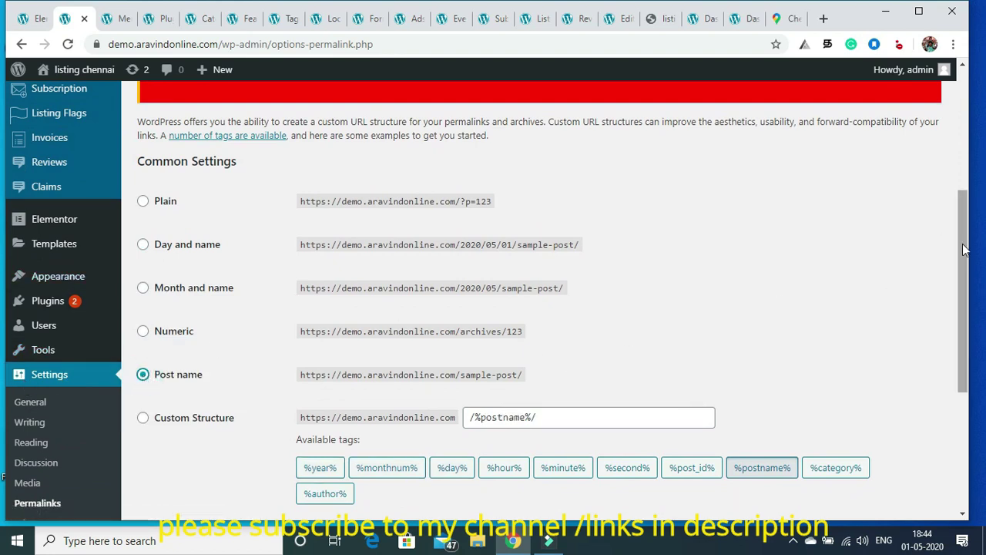
scroll(963, 248, "down", 3)
left_click(195, 493)
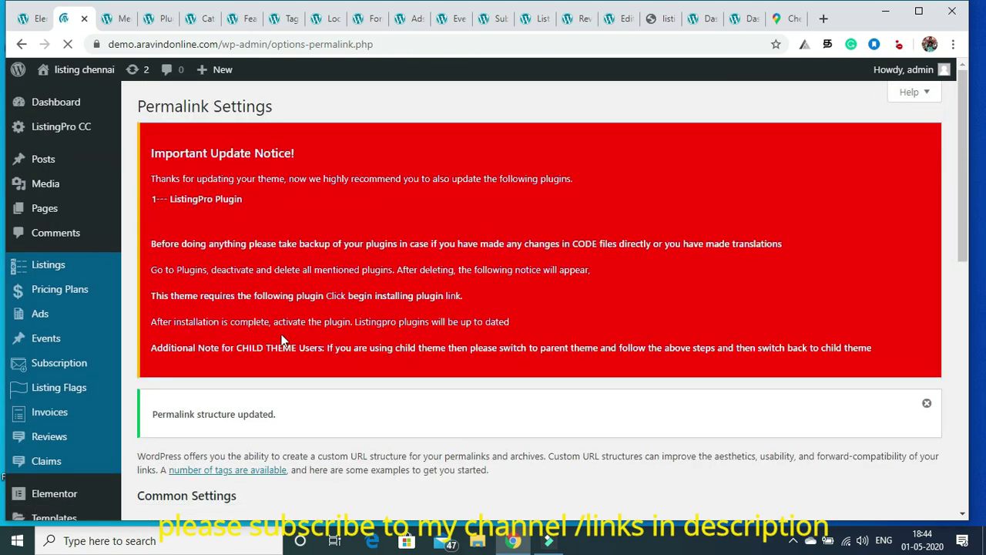
left_click_drag(964, 156, 972, 322)
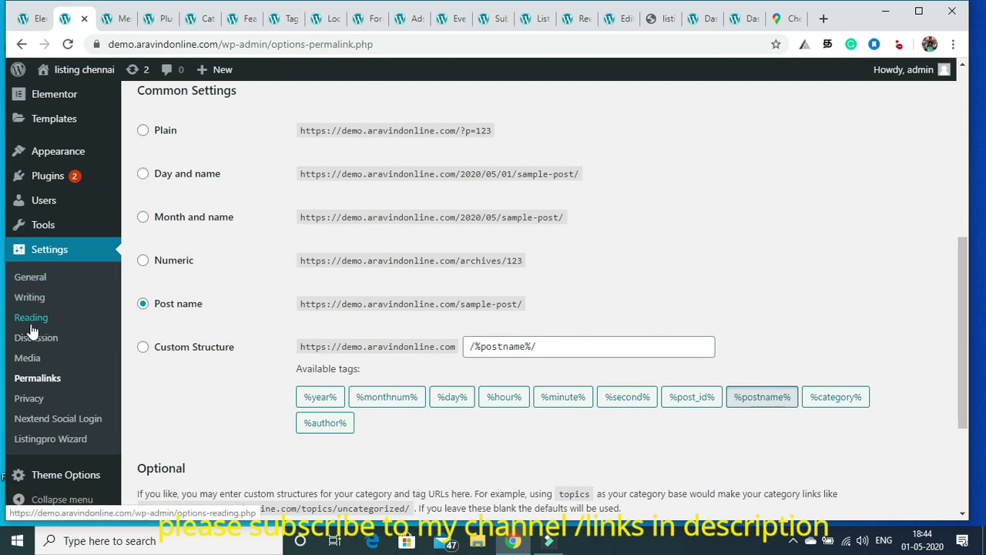
left_click(46, 441)
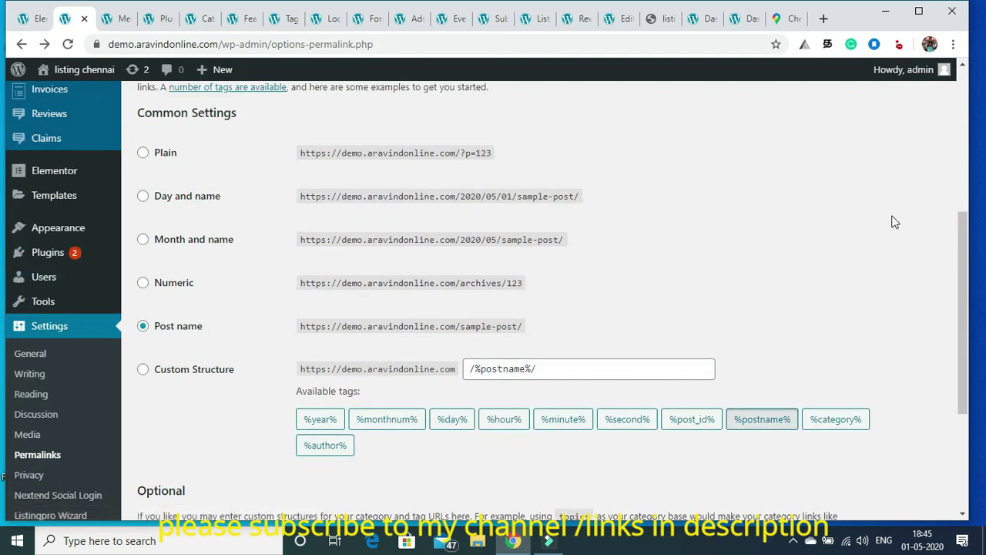
left_click_drag(968, 306, 968, 240)
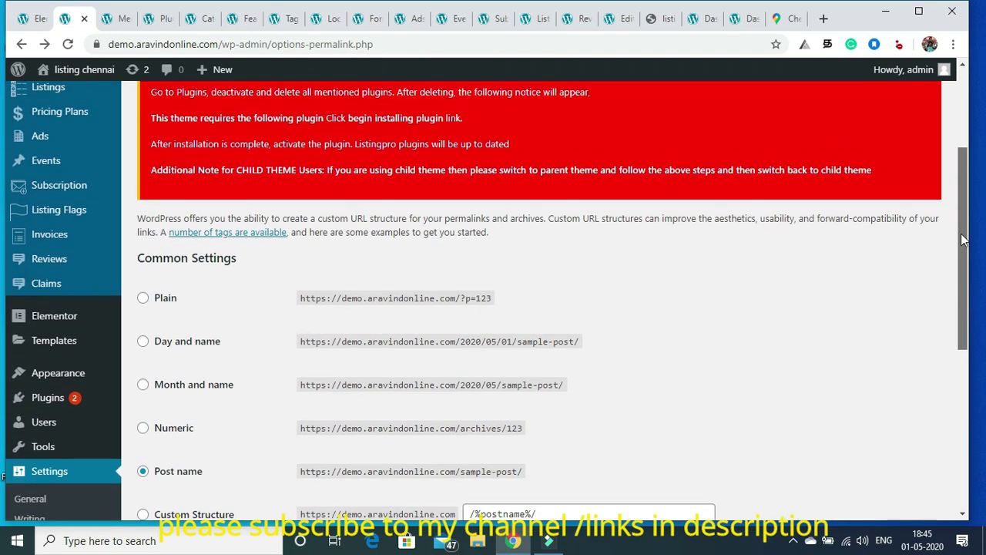
Open Elementor's Saved Templates library, which lists no templates, and scroll through it
left_click(50, 353)
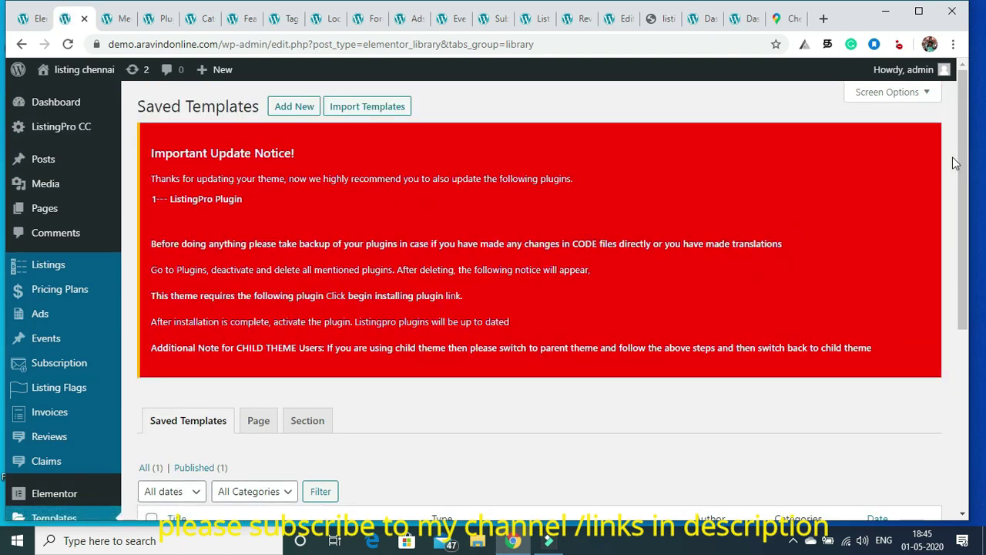
scroll(963, 185, "down", 3)
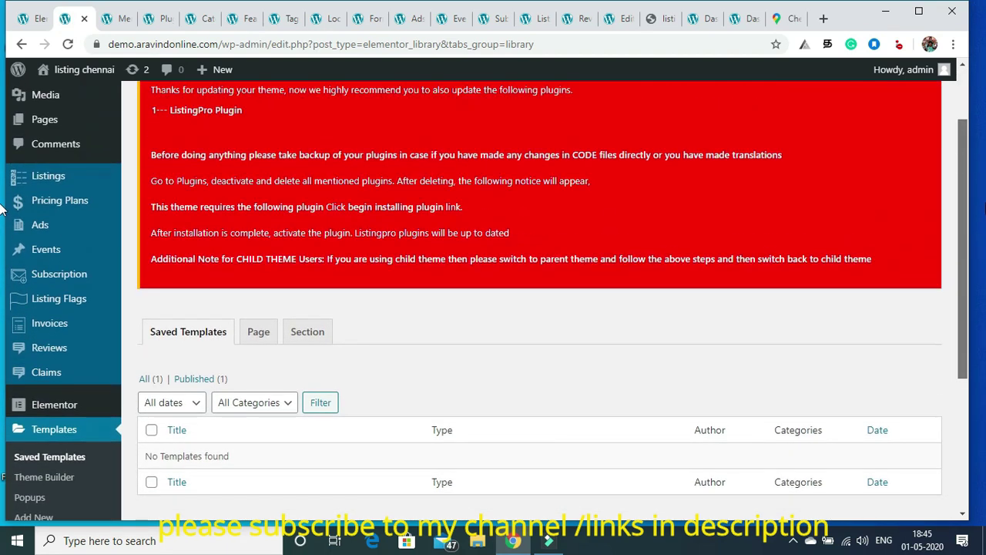
mouse_move(72, 406)
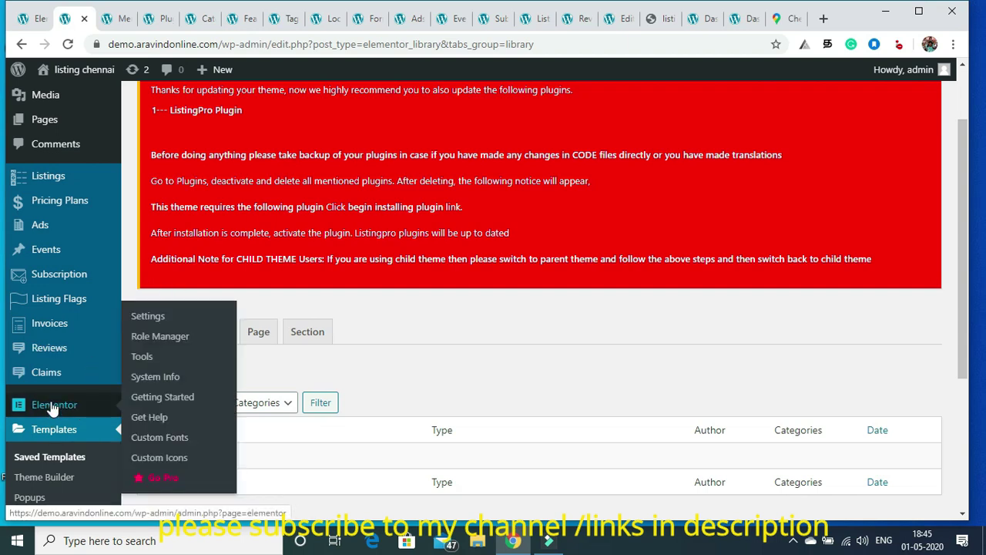
left_click_drag(963, 223, 963, 184)
mouse_move(55, 252)
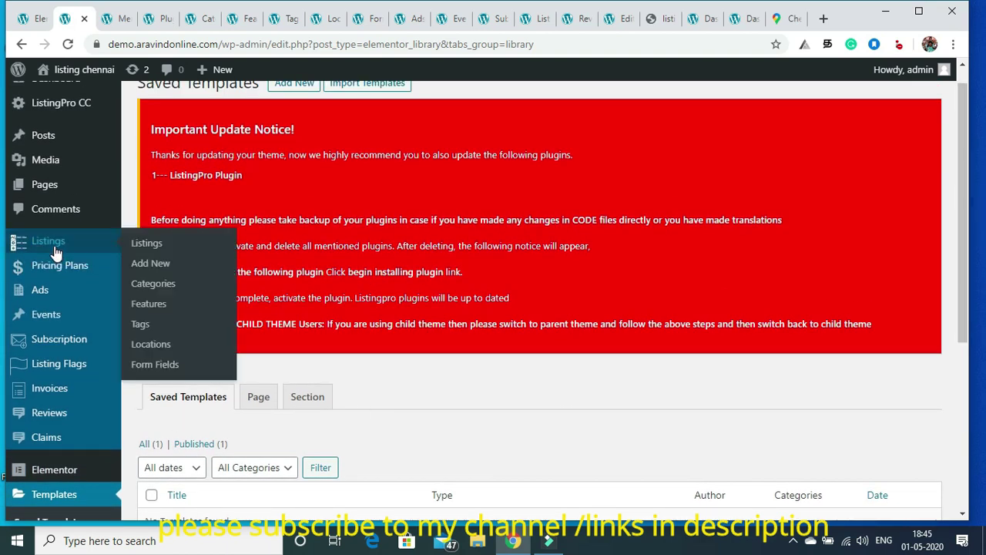
From All Listings, open the Arizona Luxury Art Club editor, then go to the aroma express cafe editor
left_click(147, 245)
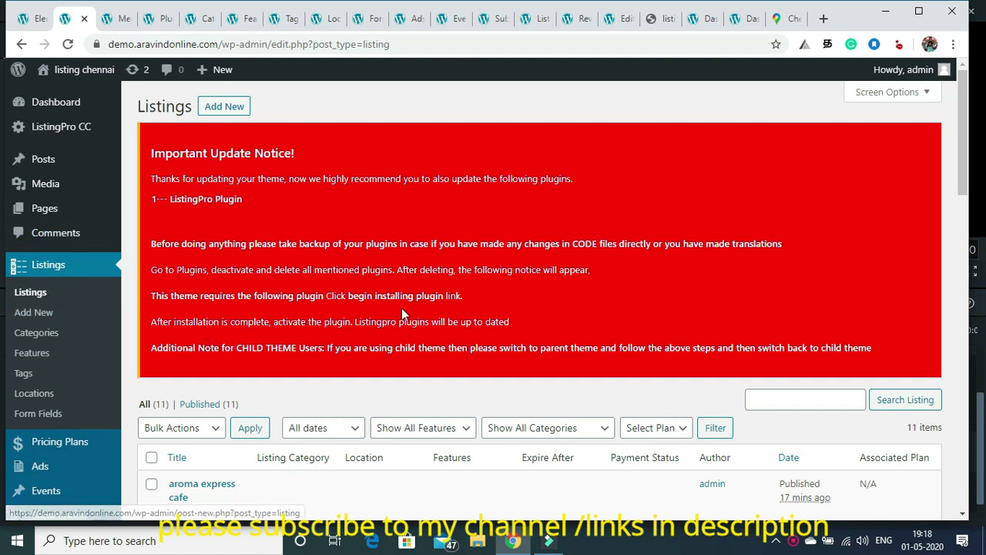
left_click_drag(964, 138, 967, 209)
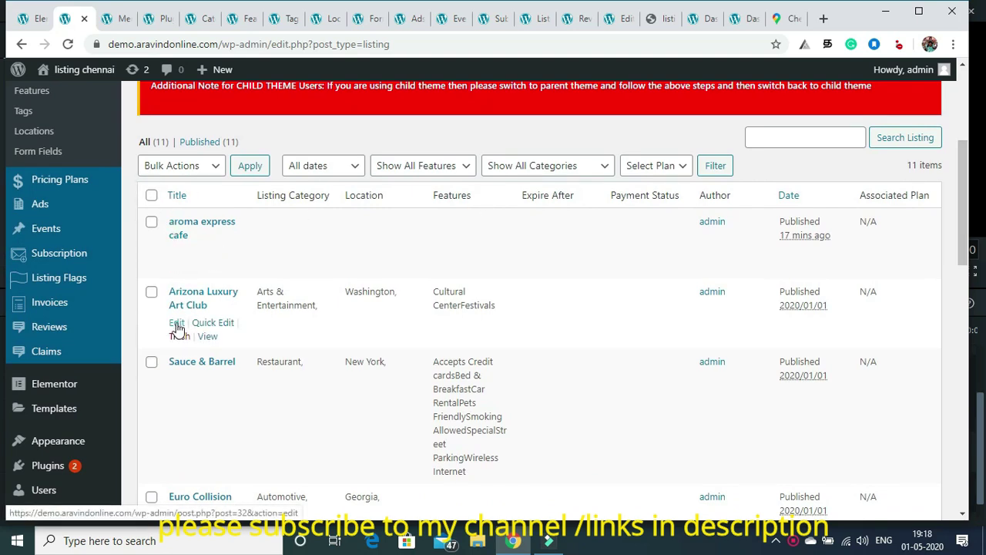
left_click(177, 324)
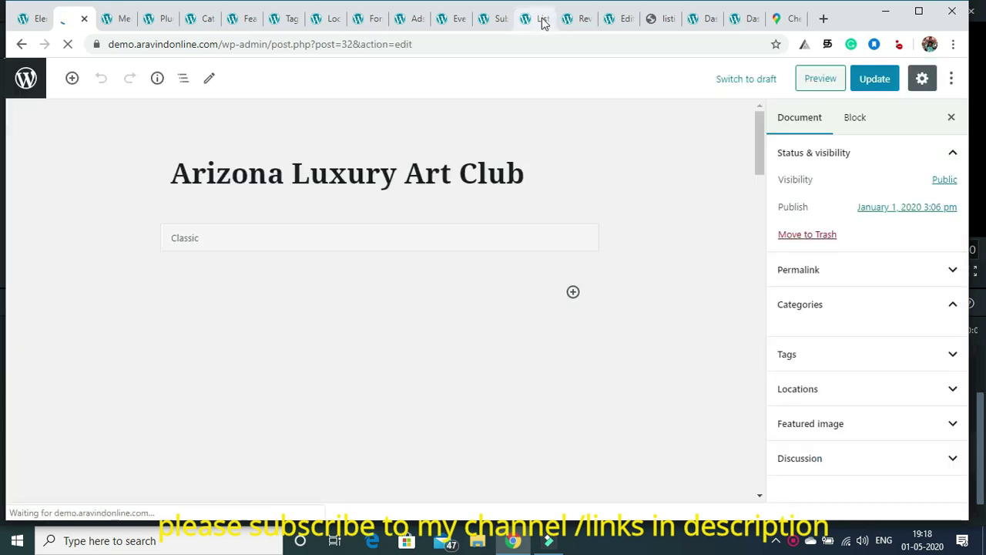
left_click(543, 24)
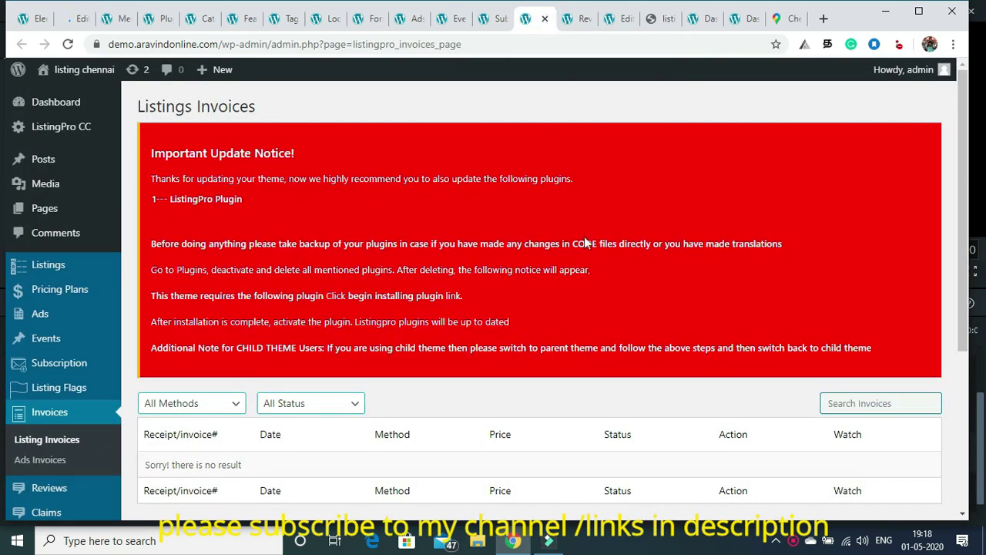
left_click(623, 19)
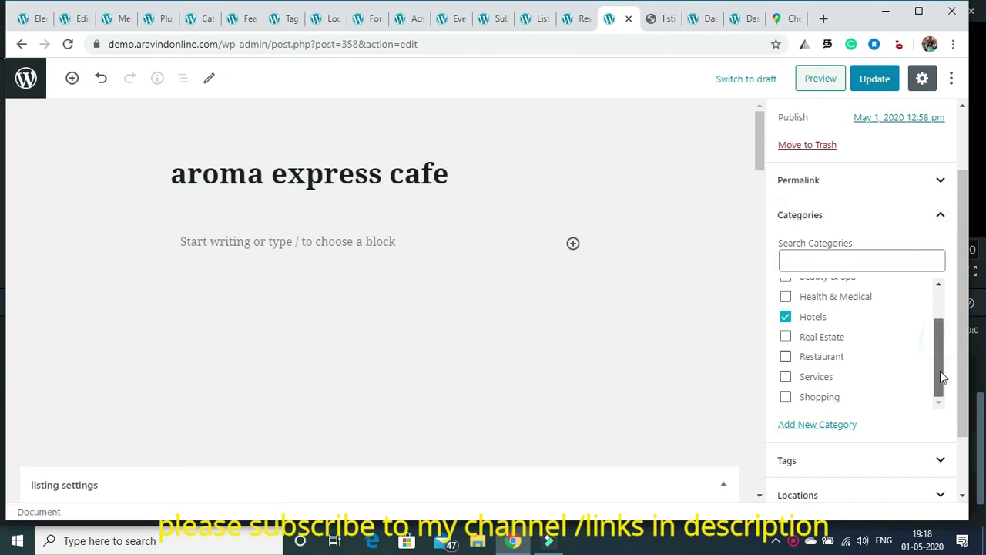
Tick Chicago under Locations for aroma express cafe and update the listing
scroll(963, 214, "down", 1)
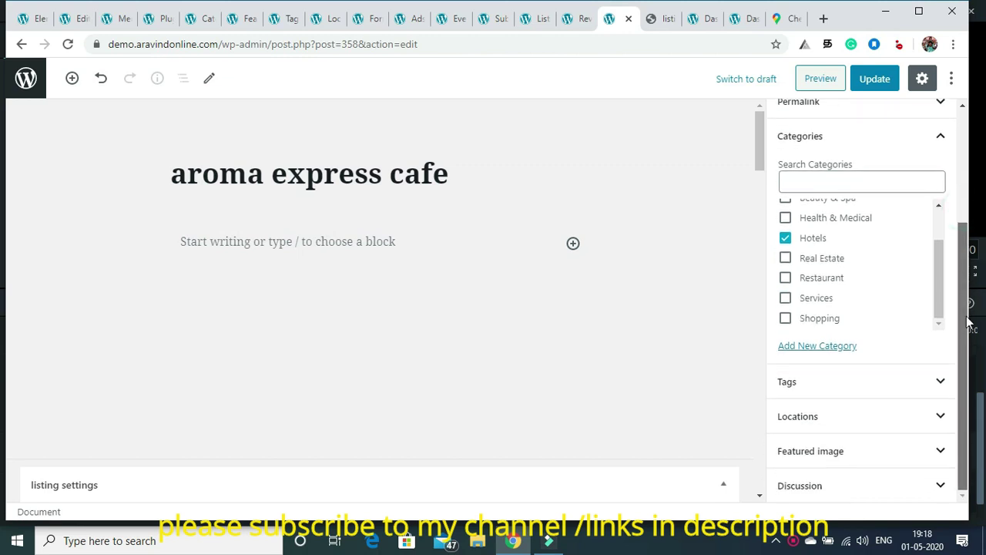
left_click(940, 413)
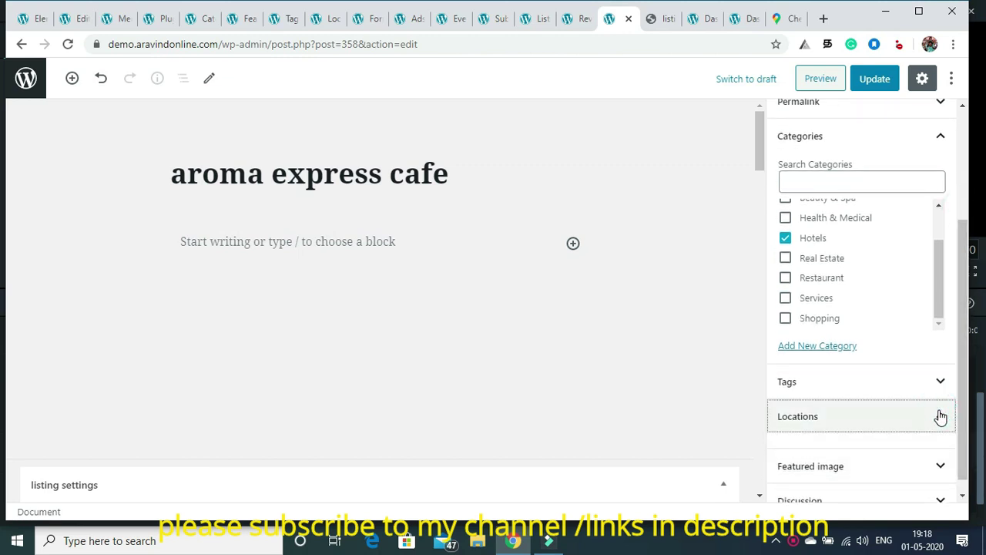
left_click_drag(961, 296, 969, 352)
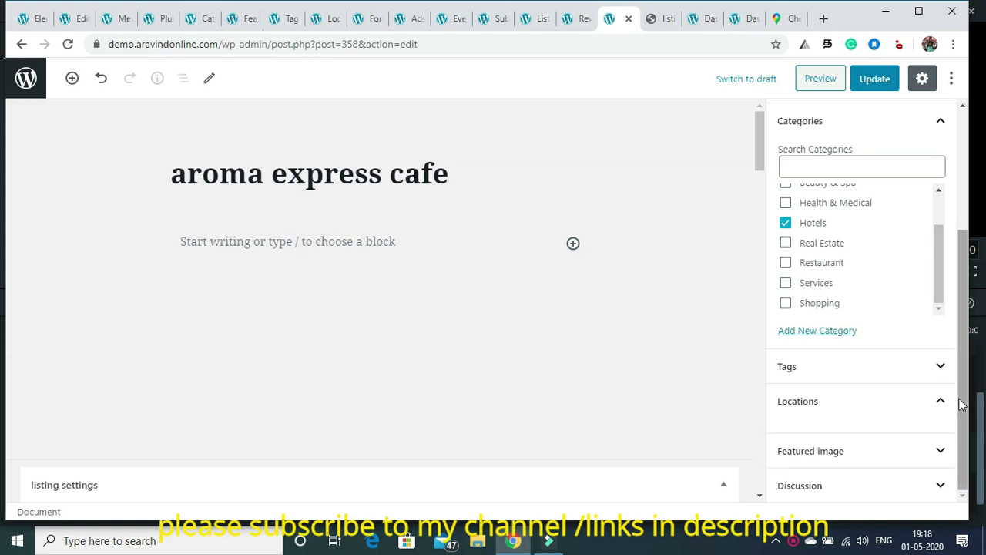
left_click(787, 455)
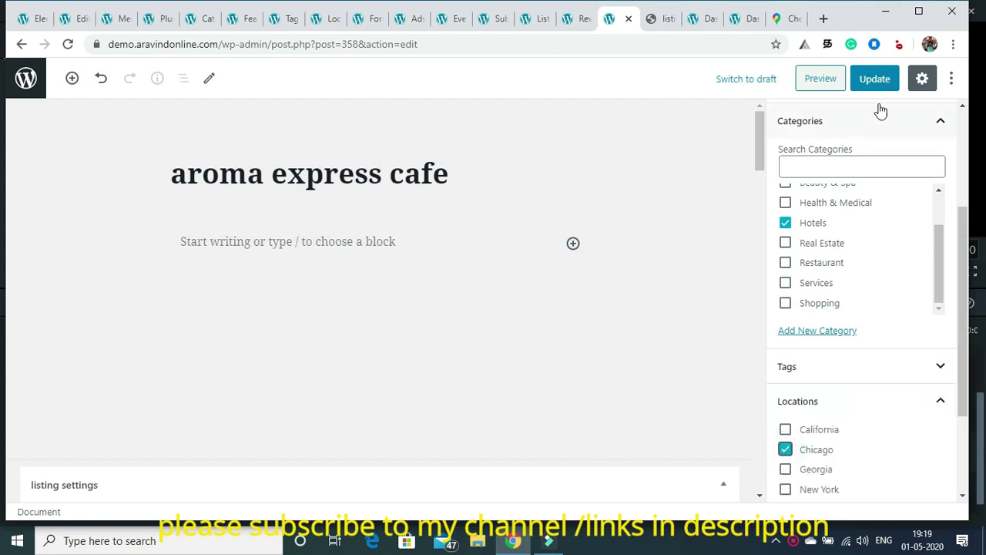
left_click(869, 78)
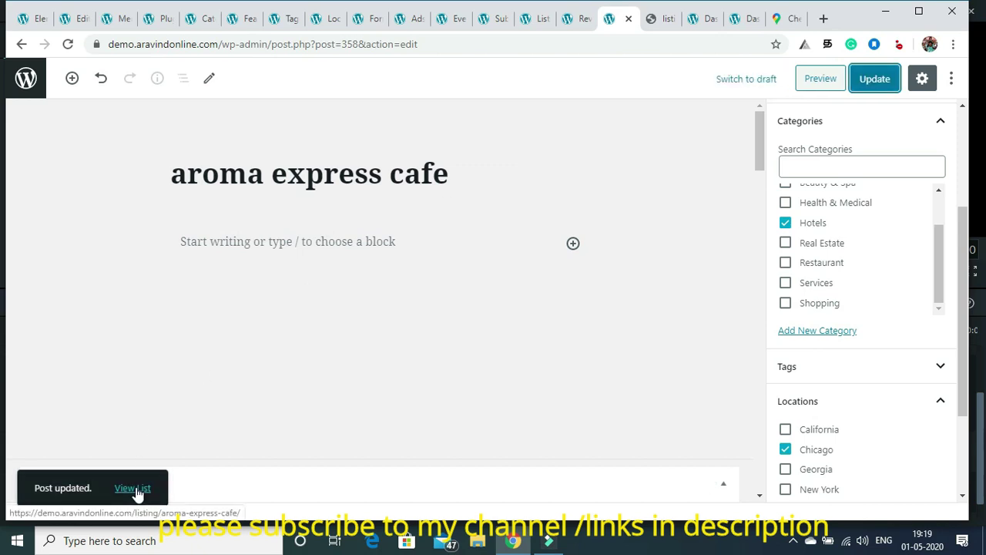
View the aroma express cafe public page in a new tab, then return to the Arizona Luxury Art Club editor
right_click(137, 490)
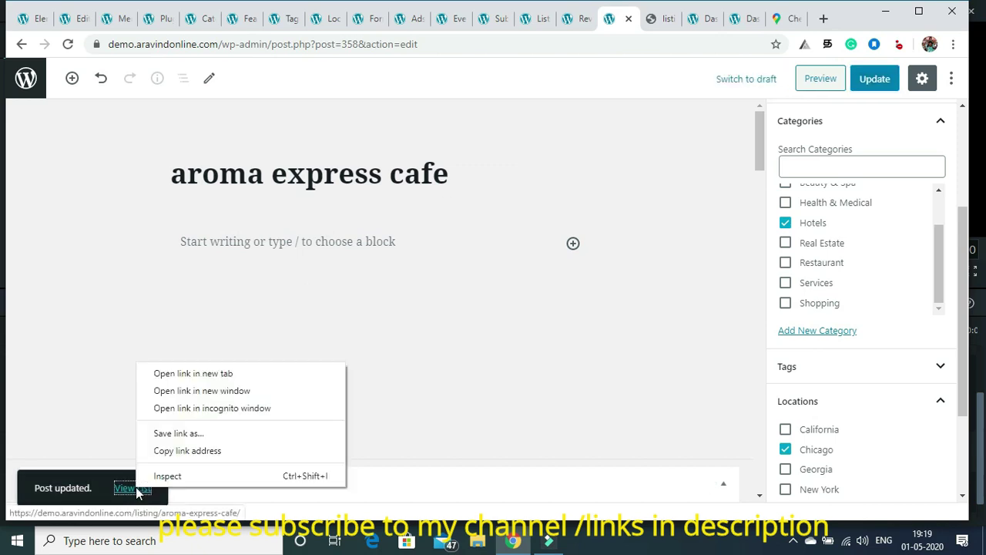
left_click(222, 374)
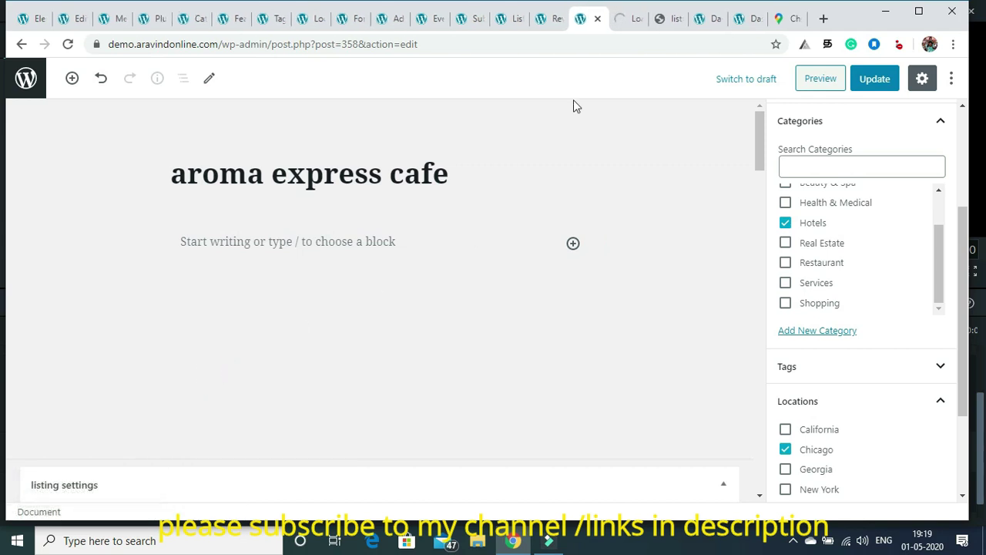
left_click(628, 19)
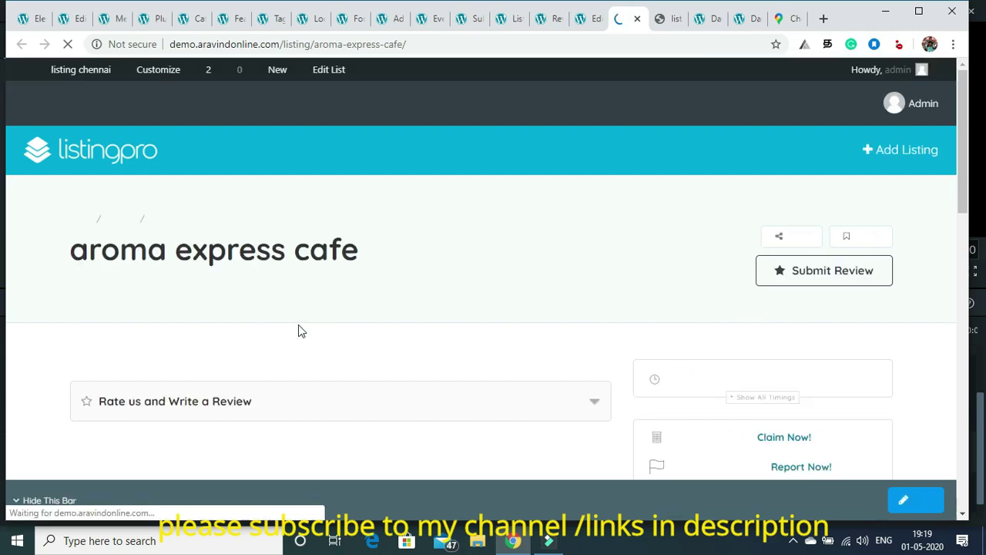
left_click_drag(962, 193, 954, 154)
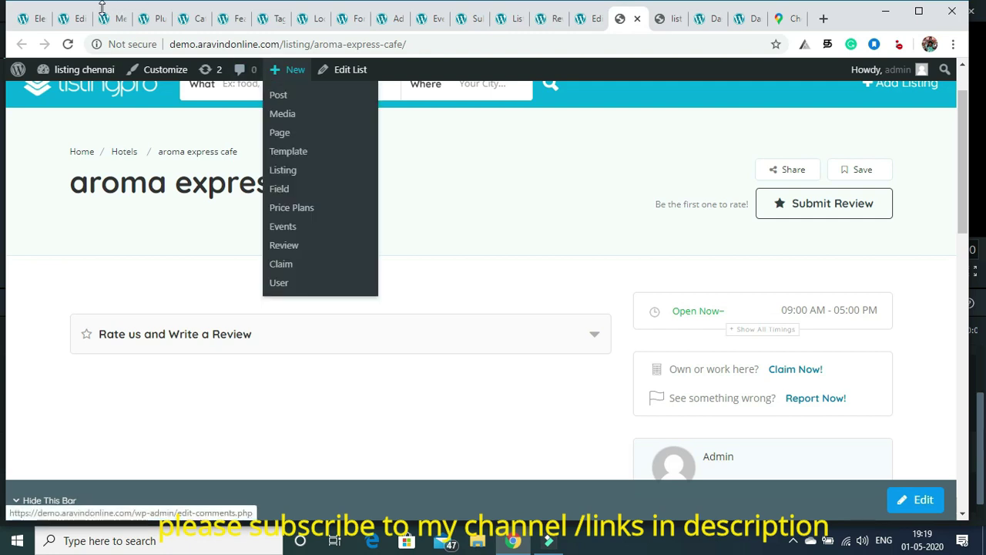
left_click(77, 21)
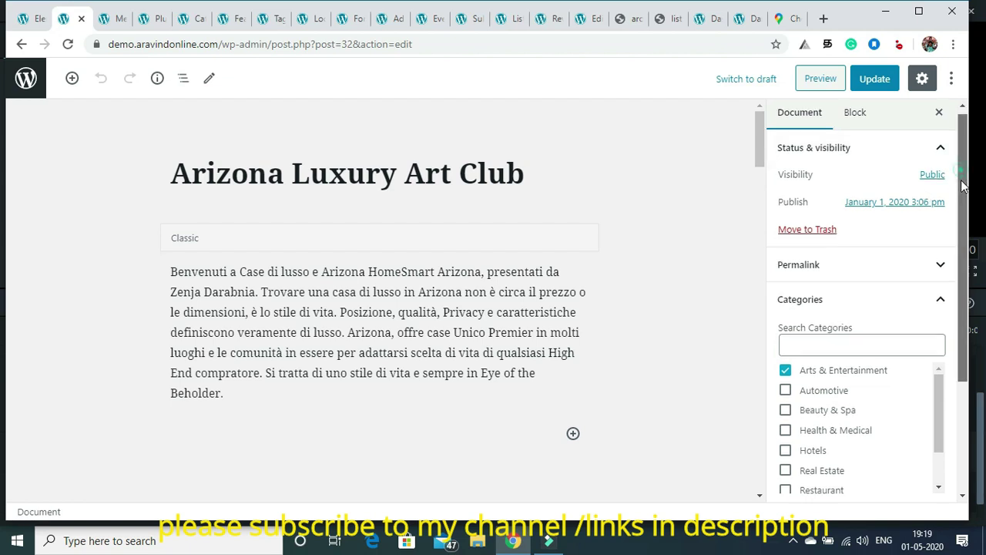
Change the Arizona Luxury Art Club category from Arts & Entertainment to Health & Medical
left_click_drag(963, 178, 963, 241)
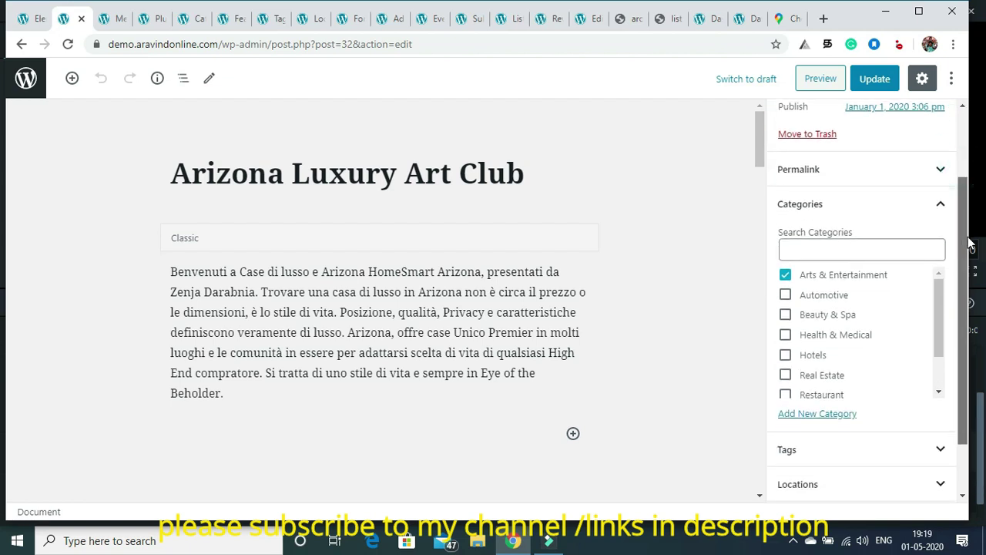
left_click(785, 336)
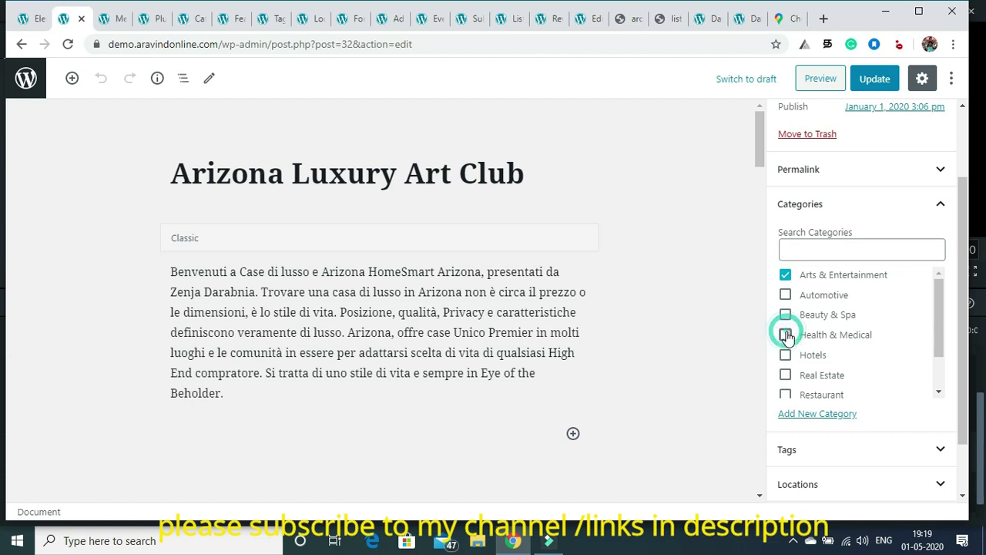
left_click(785, 275)
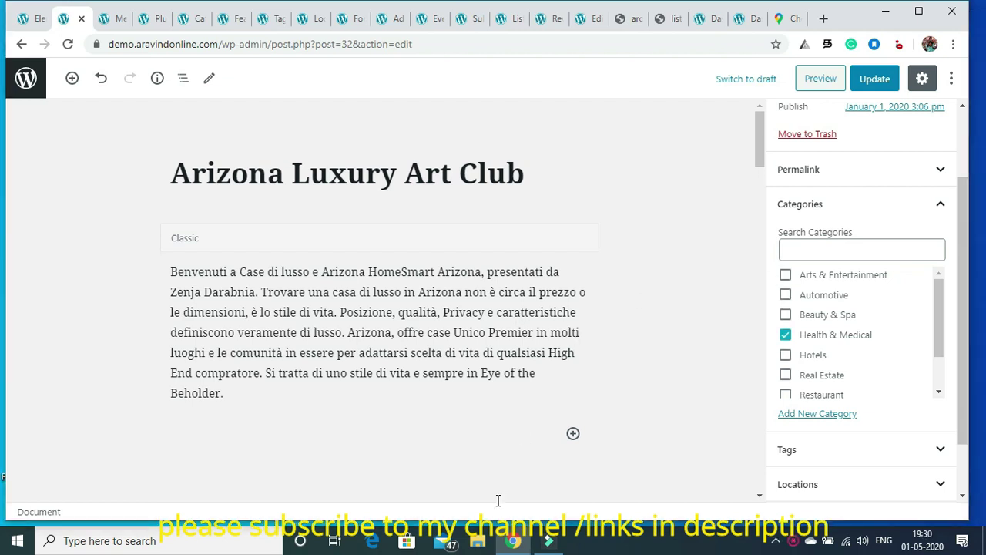
Check the Locations panel, update the listing, and go to the admin Dashboard
left_click_drag(962, 206, 966, 227)
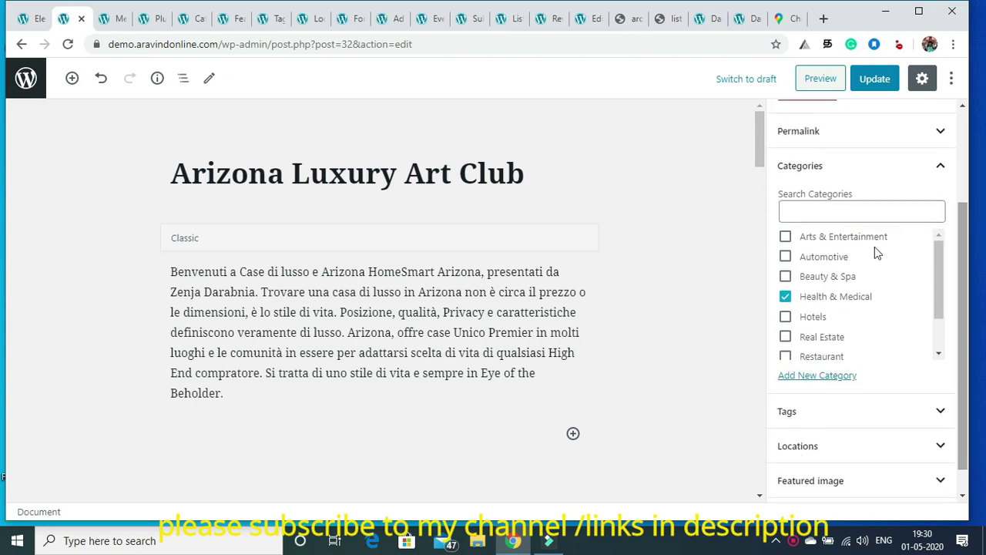
left_click(941, 447)
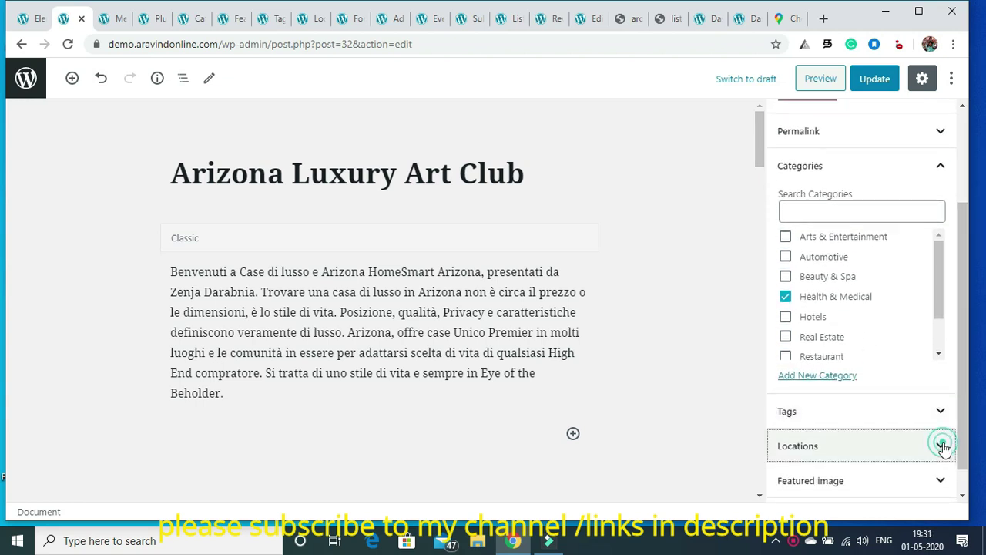
left_click_drag(963, 326, 969, 412)
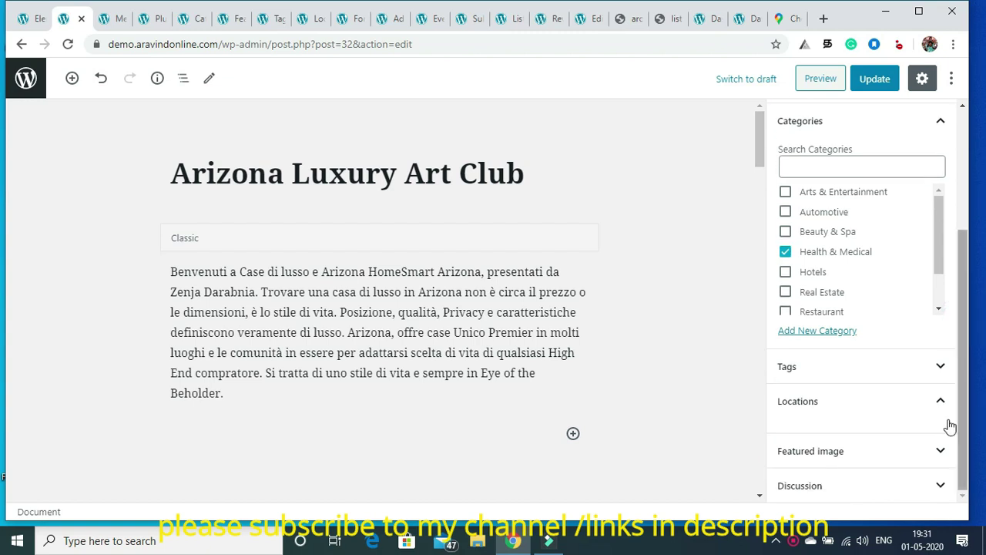
left_click(942, 403)
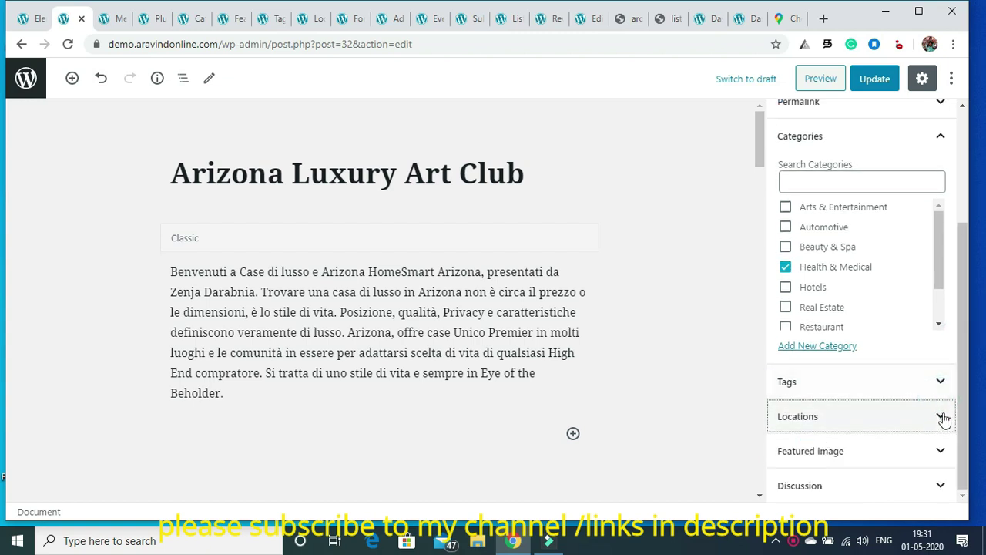
left_click(944, 420)
left_click_drag(963, 352, 964, 231)
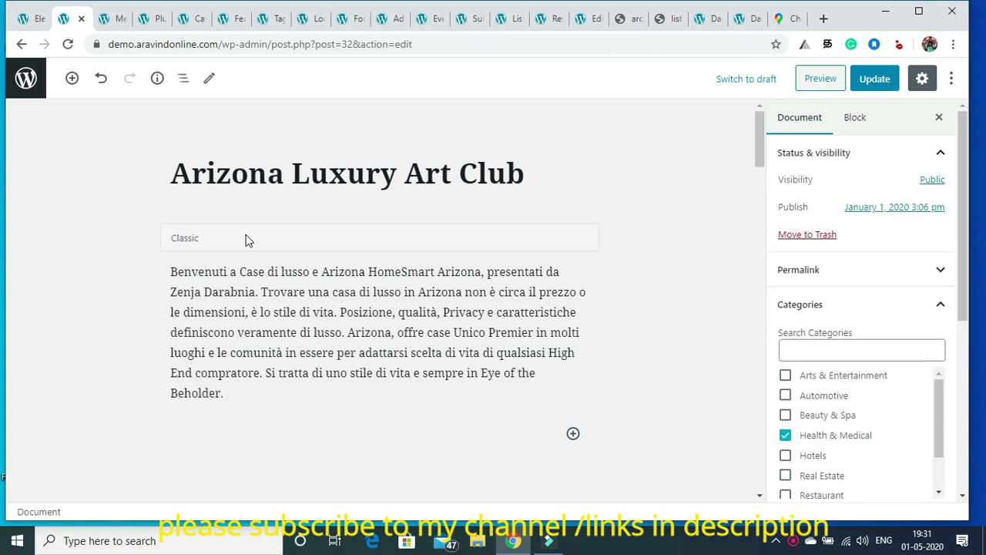
left_click(875, 79)
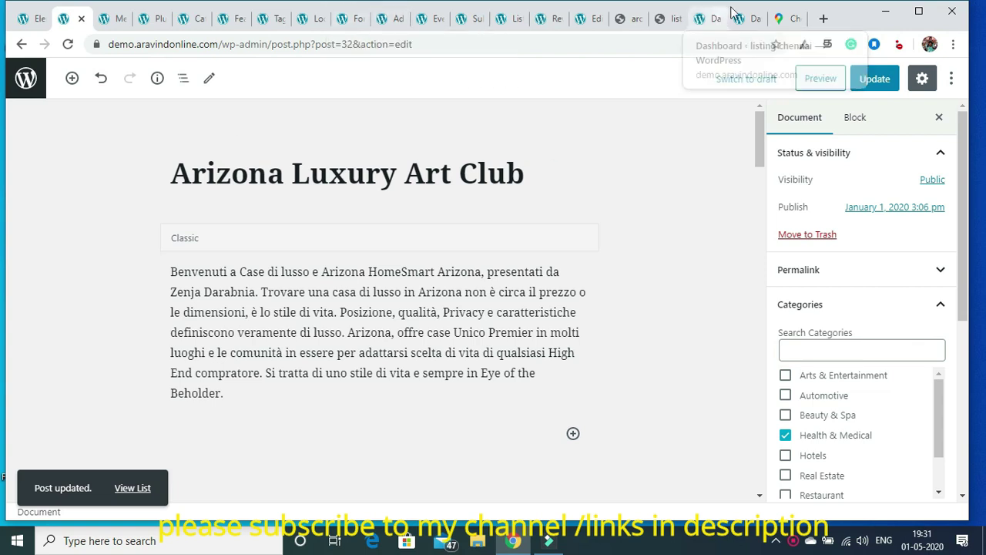
left_click(751, 24)
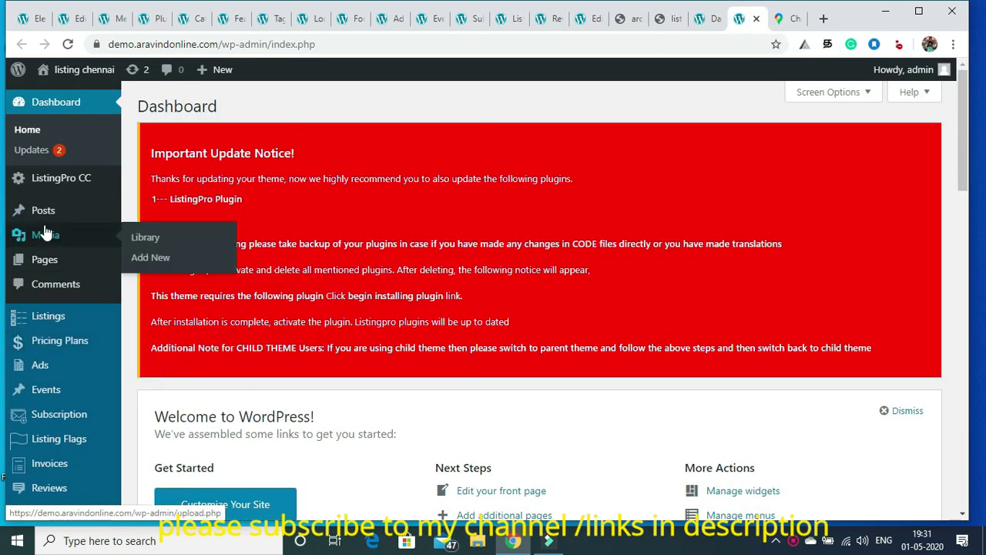
Go to the listing Locations page and open Chicago for editing
mouse_move(55, 221)
mouse_move(52, 322)
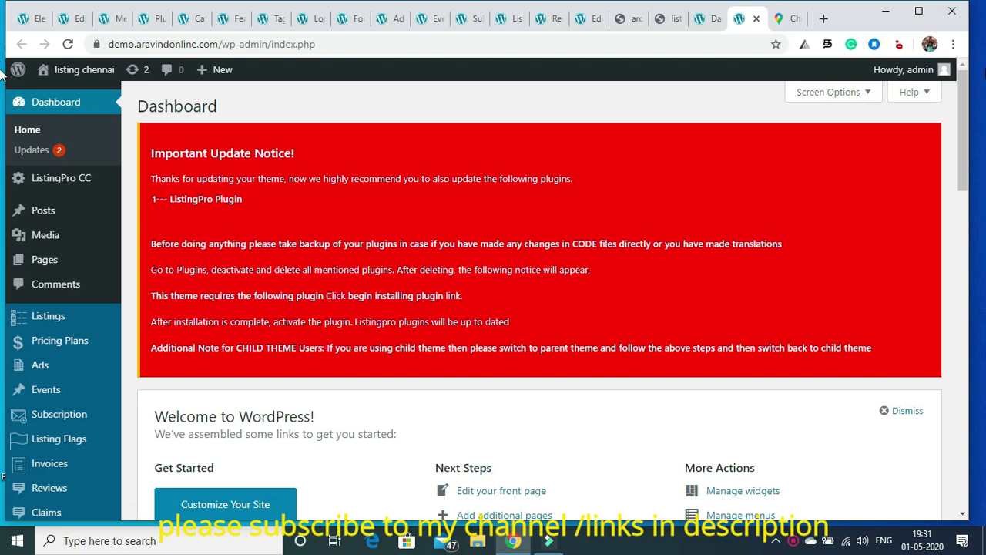
left_click(74, 18)
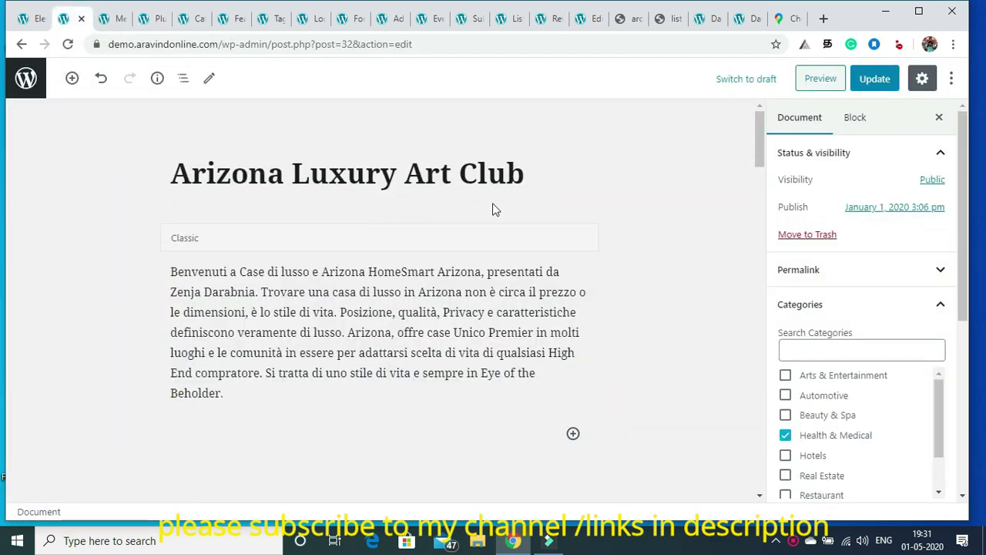
left_click(749, 23)
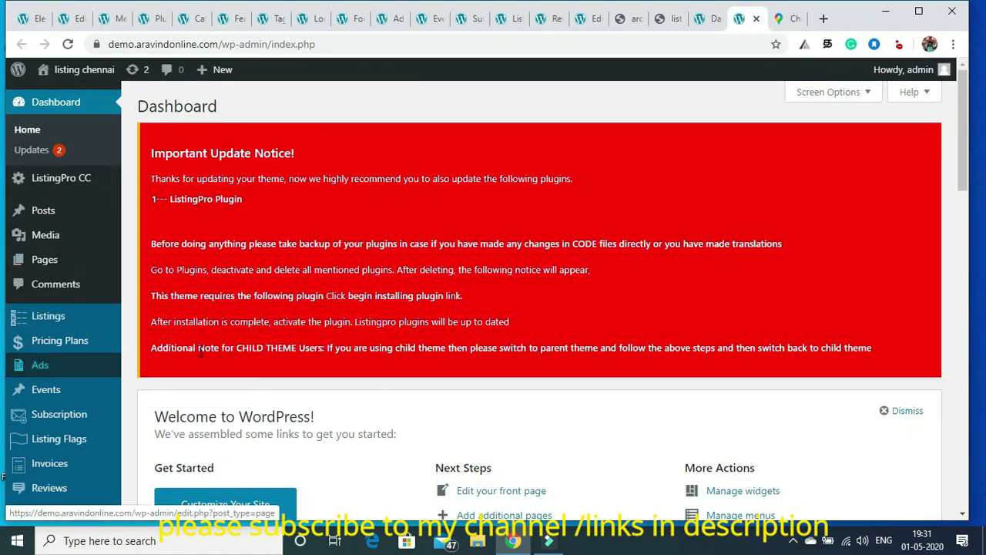
left_click_drag(960, 133, 978, 165)
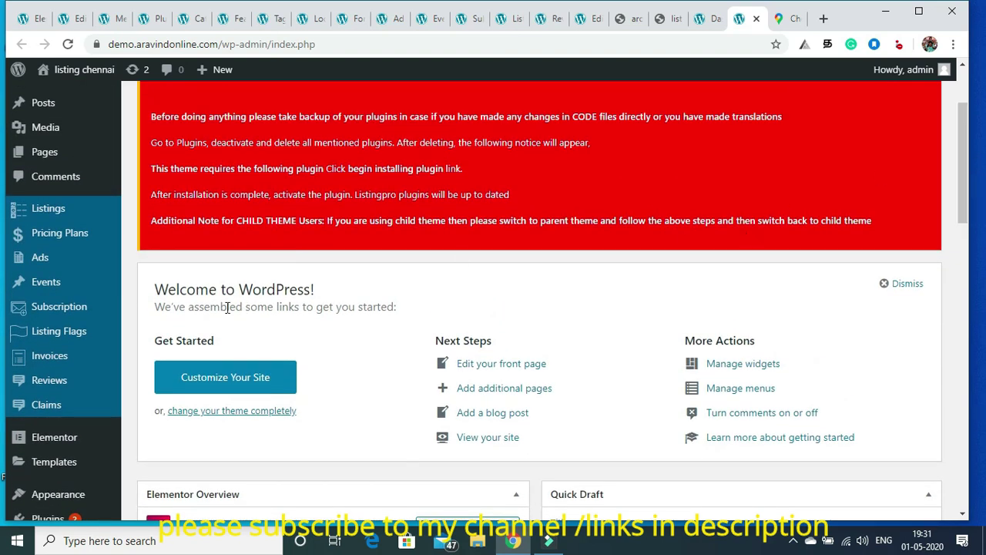
left_click(146, 313)
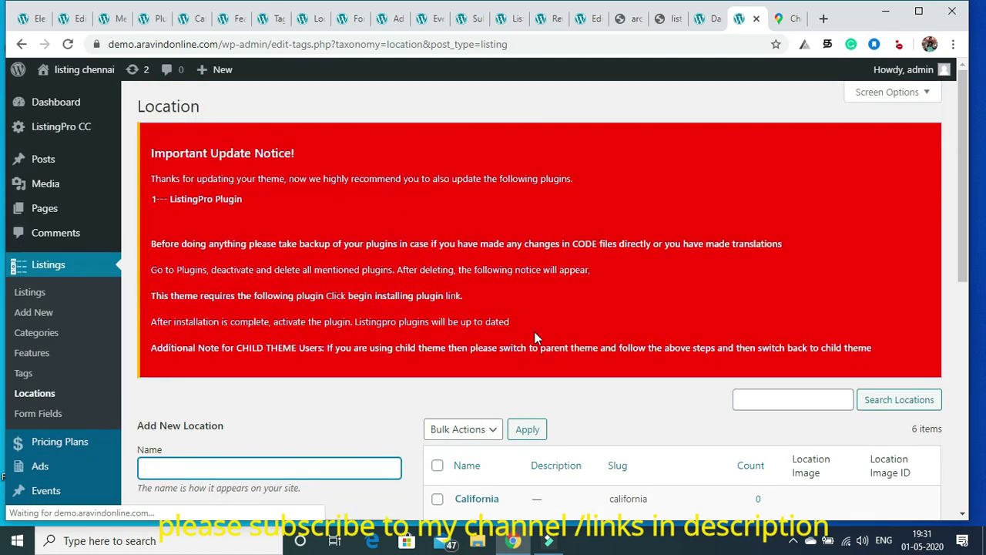
left_click_drag(963, 116, 970, 223)
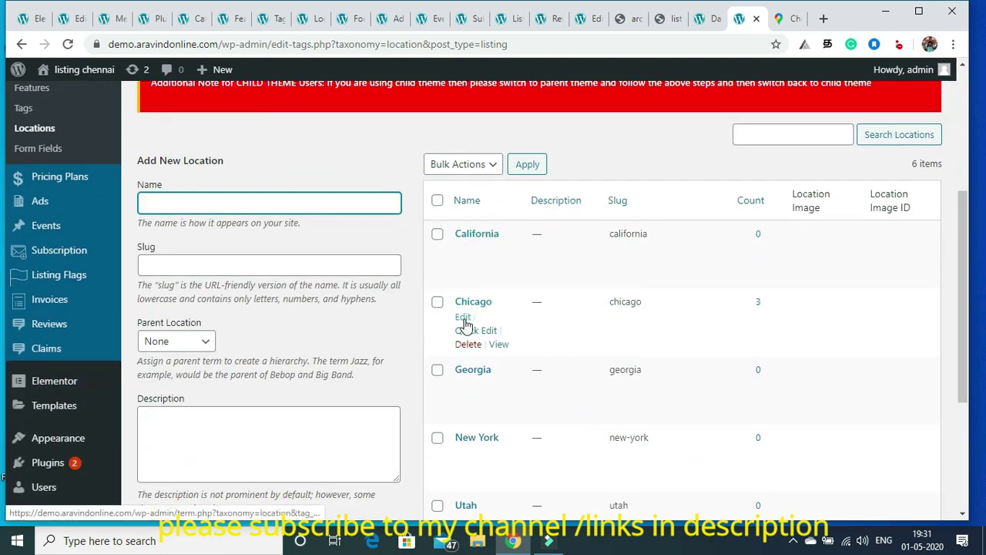
left_click(463, 319)
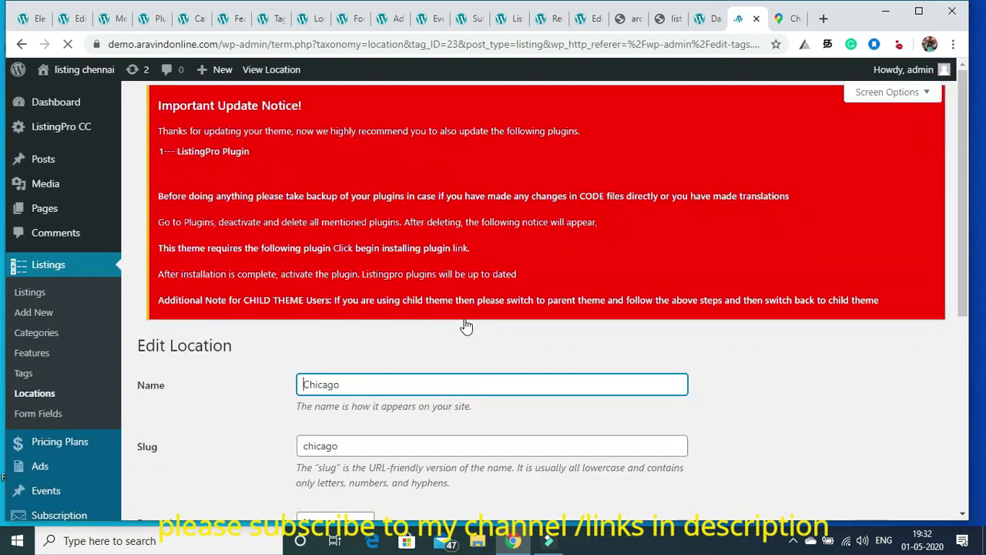
Check the Arizona Luxury Art Club editor and the live site, then return to Chicago's Edit Location page
left_click_drag(967, 170, 967, 262)
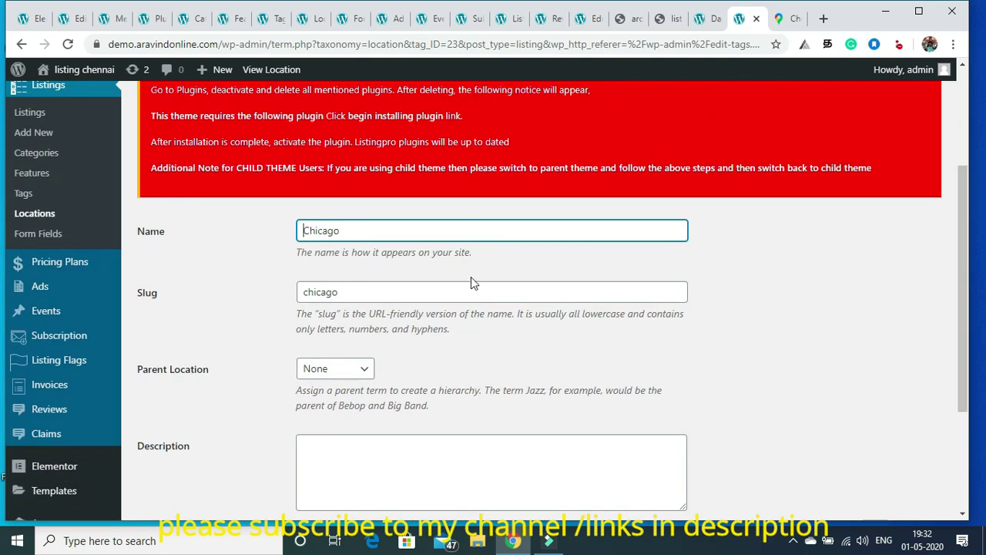
left_click(72, 23)
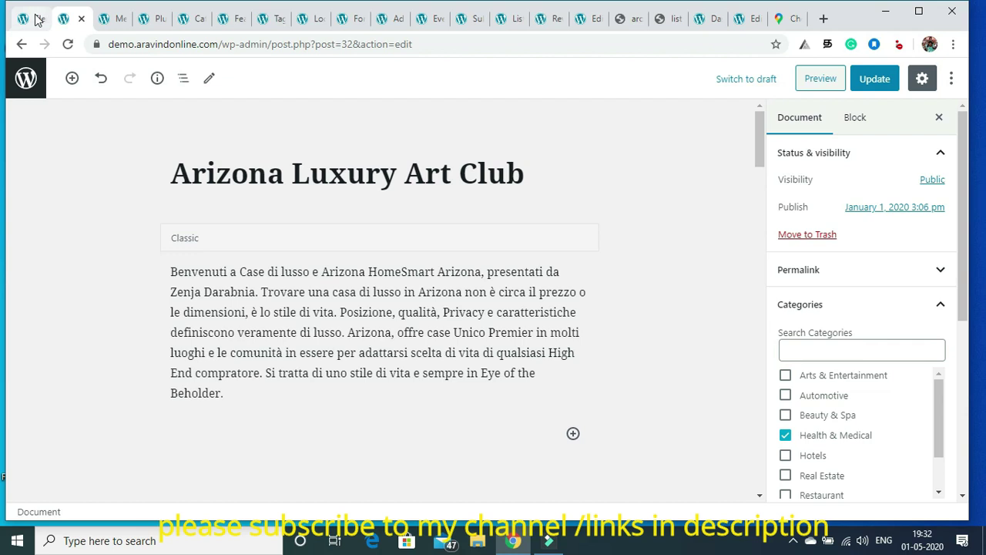
left_click(669, 23)
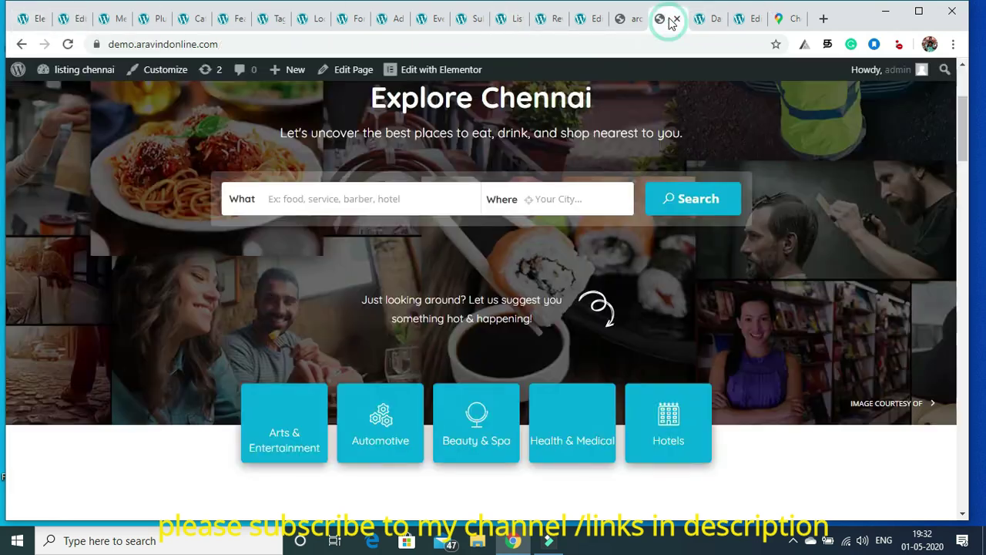
left_click_drag(961, 110, 975, 186)
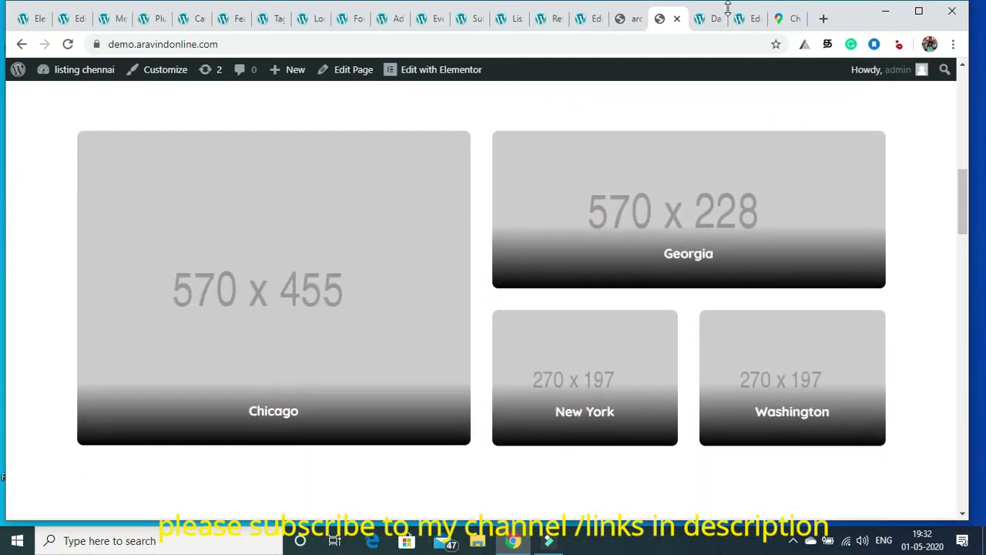
left_click(69, 19)
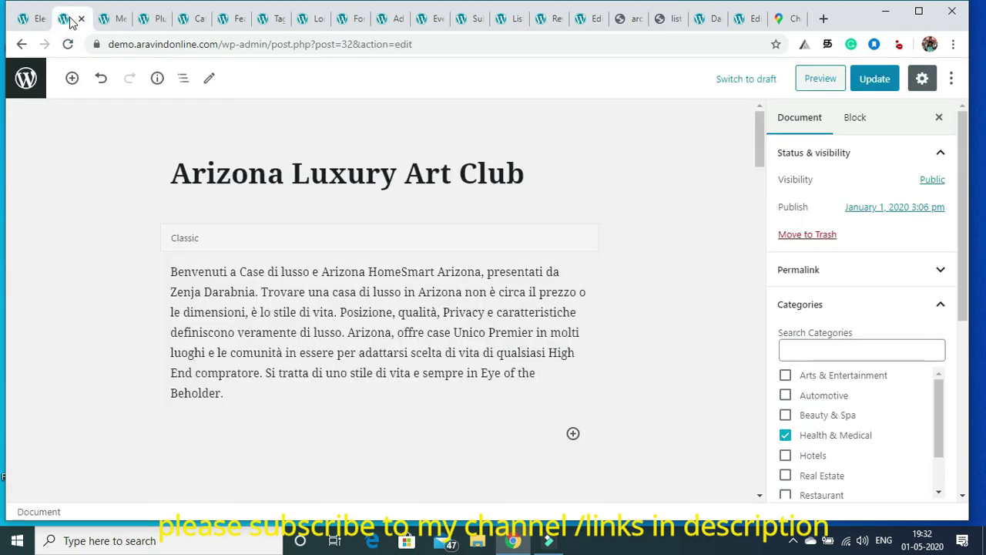
left_click(747, 18)
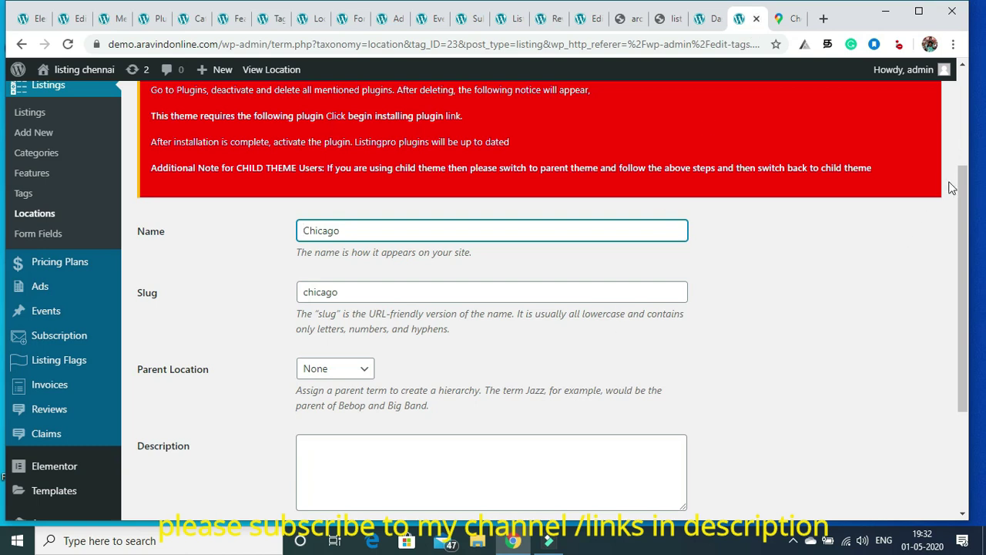
Upload 'california for listing' as the Chicago location image and update the location
scroll(952, 188, "down", 3)
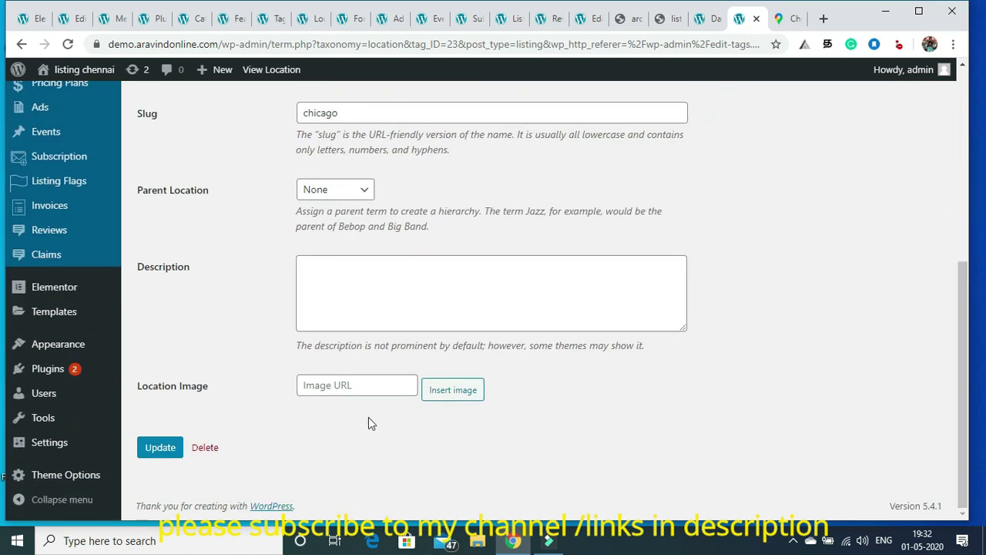
left_click(454, 390)
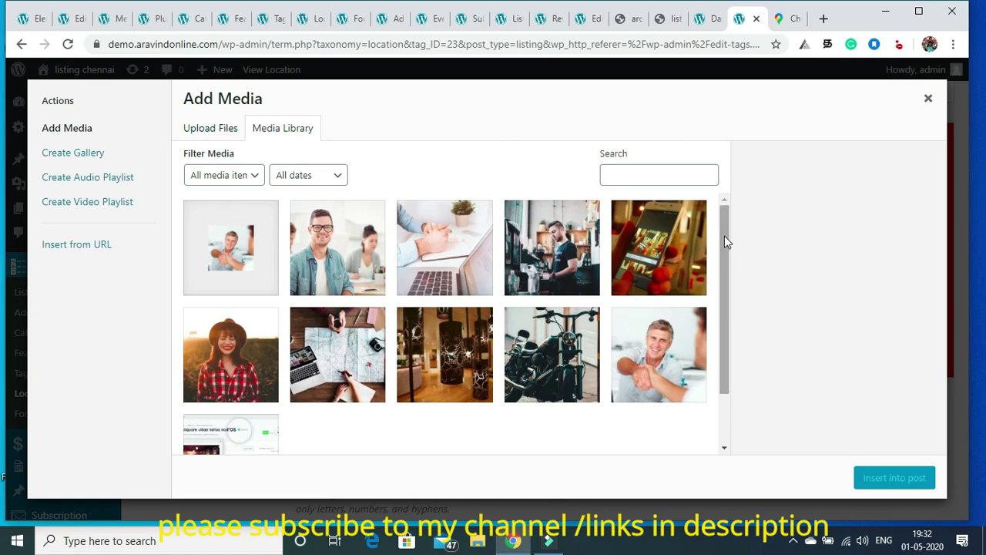
scroll(724, 242, "down", 2)
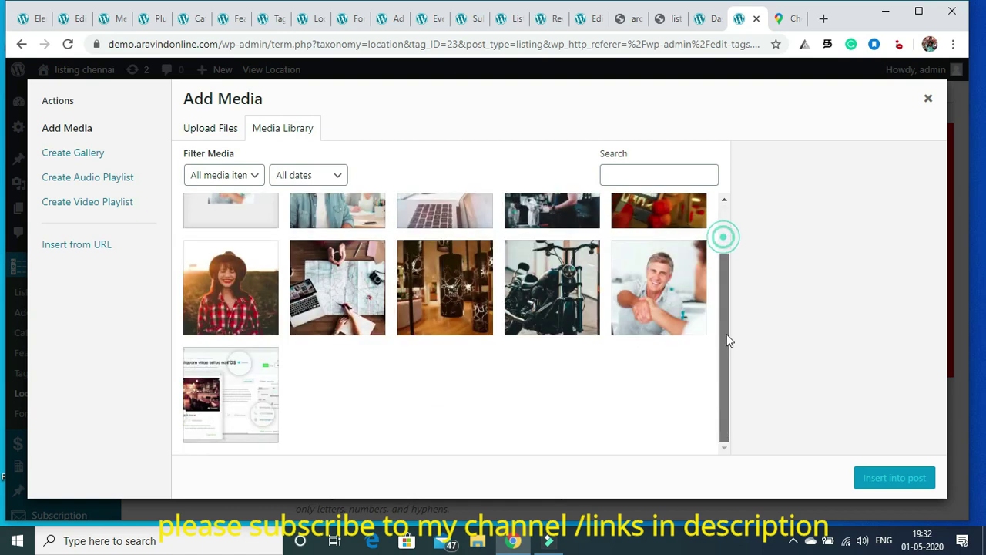
left_click(207, 132)
left_click(583, 321)
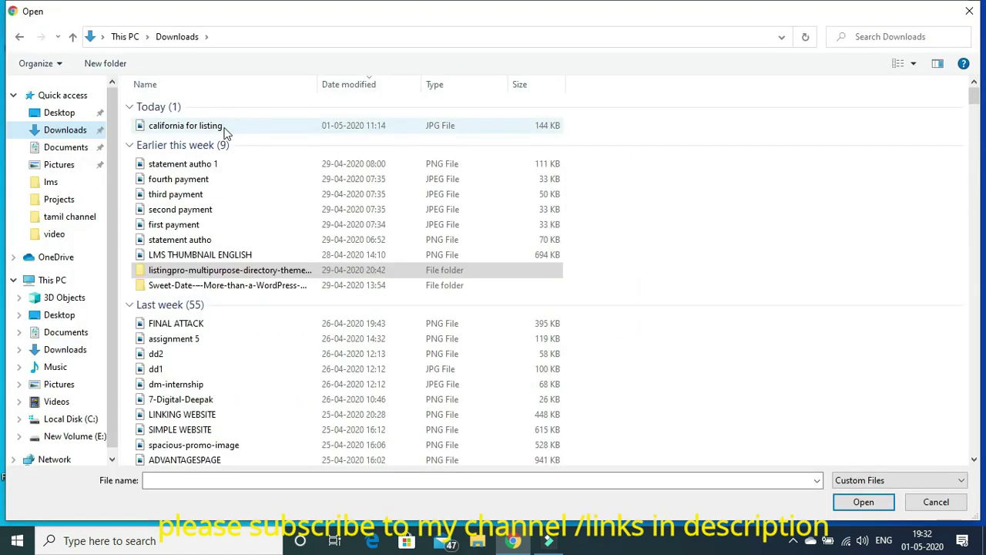
left_click(219, 125)
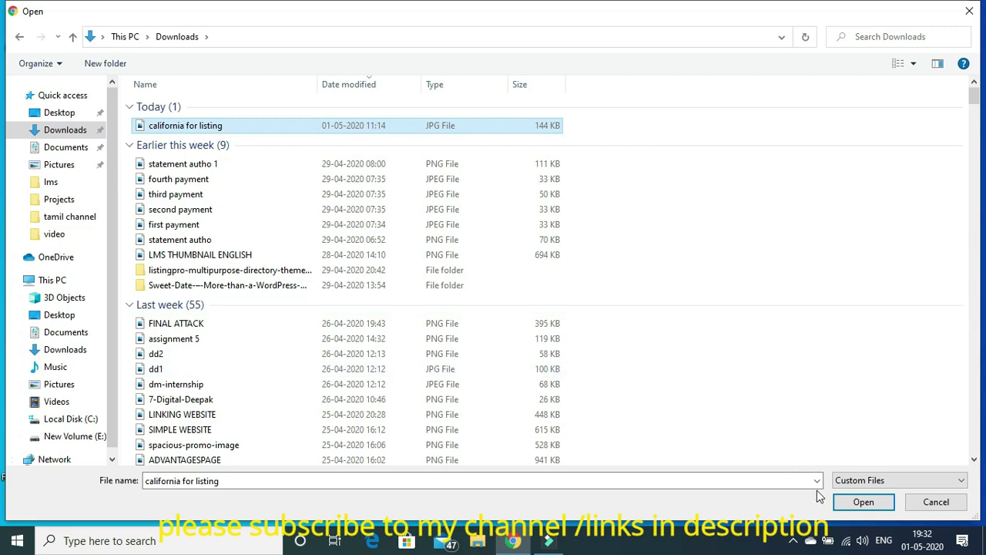
left_click(854, 502)
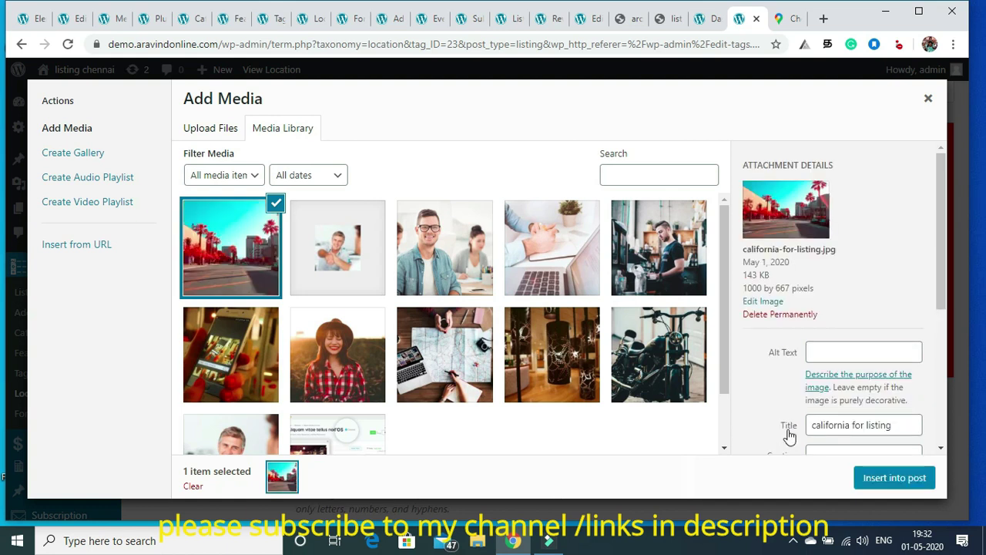
left_click(890, 478)
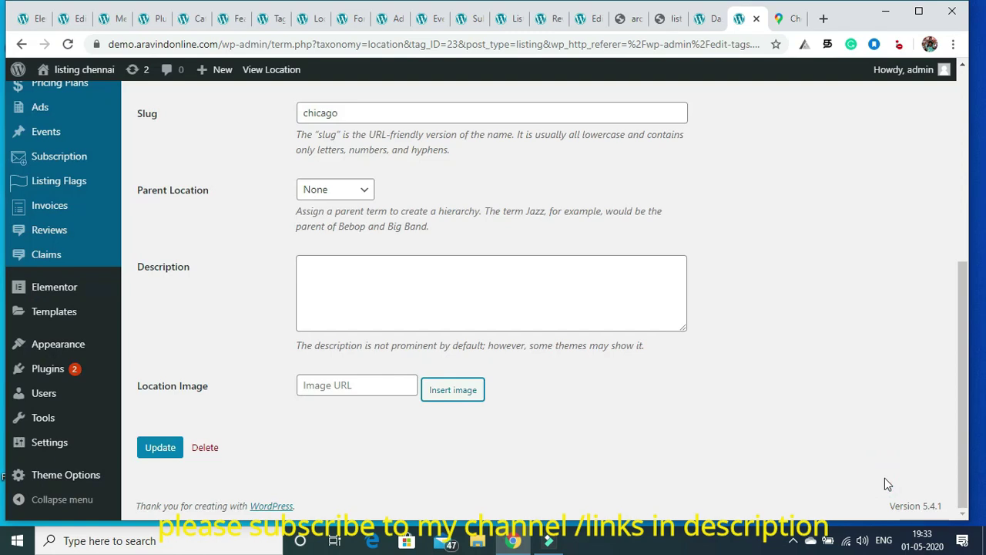
left_click(158, 450)
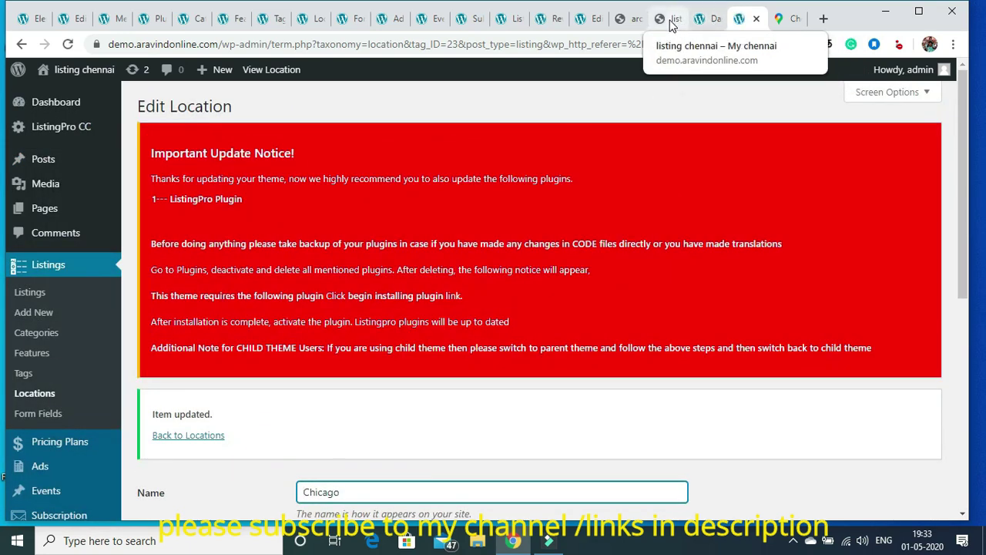
Reload the live site to confirm Chicago's city card shows the new palm-lined street photo
left_click(671, 21)
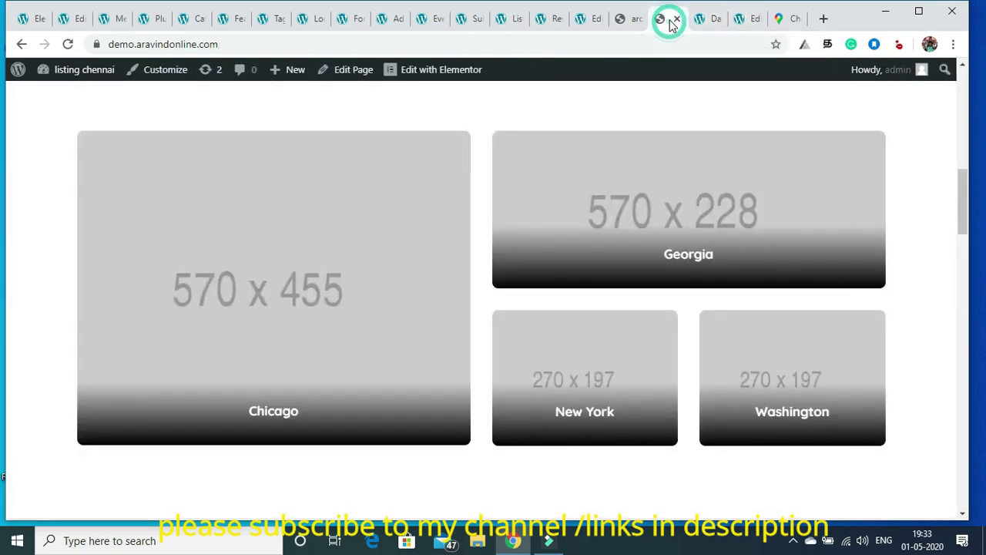
left_click(67, 45)
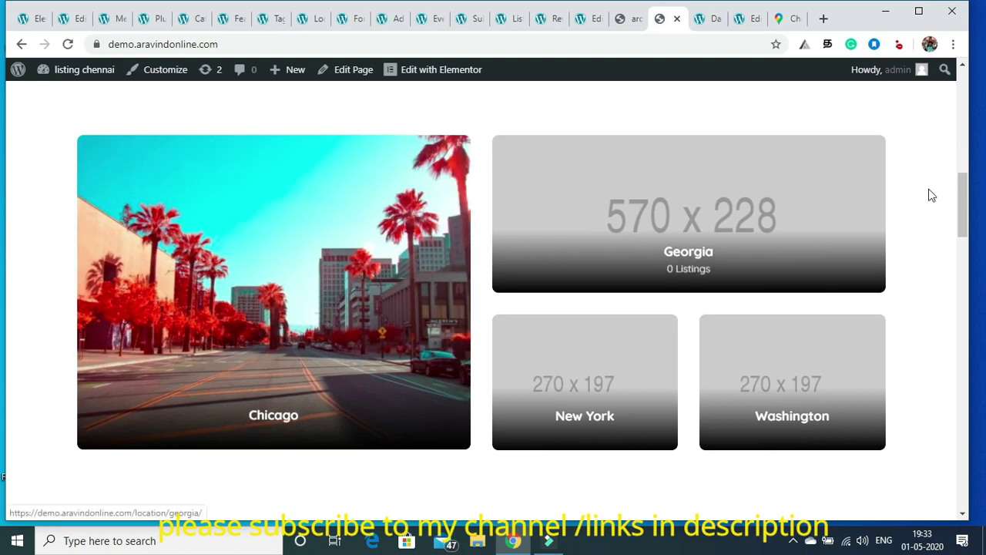
mouse_move(959, 210)
left_mouse_down()
mouse_move(961, 161)
mouse_move(961, 252)
mouse_move(961, 193)
mouse_move(961, 208)
left_mouse_up()
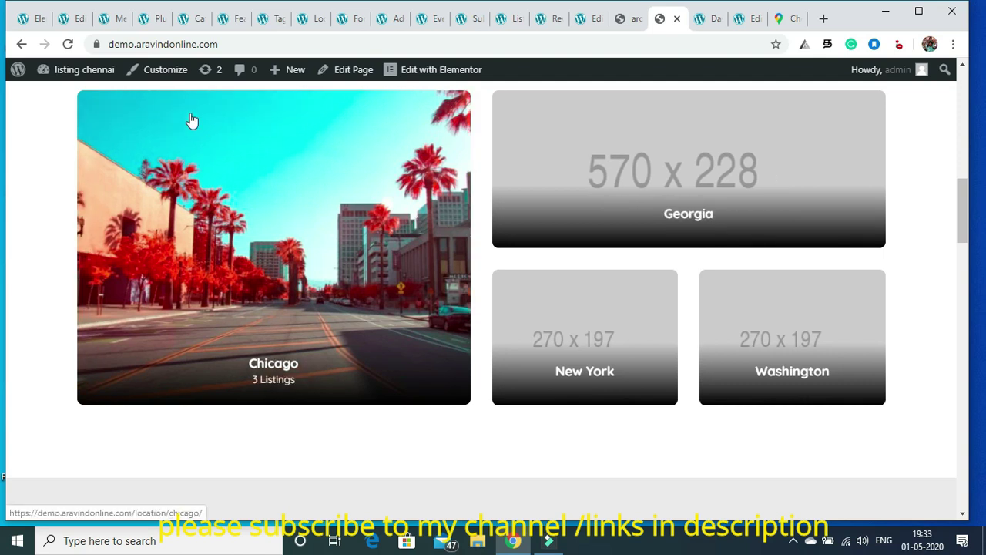
left_click(74, 20)
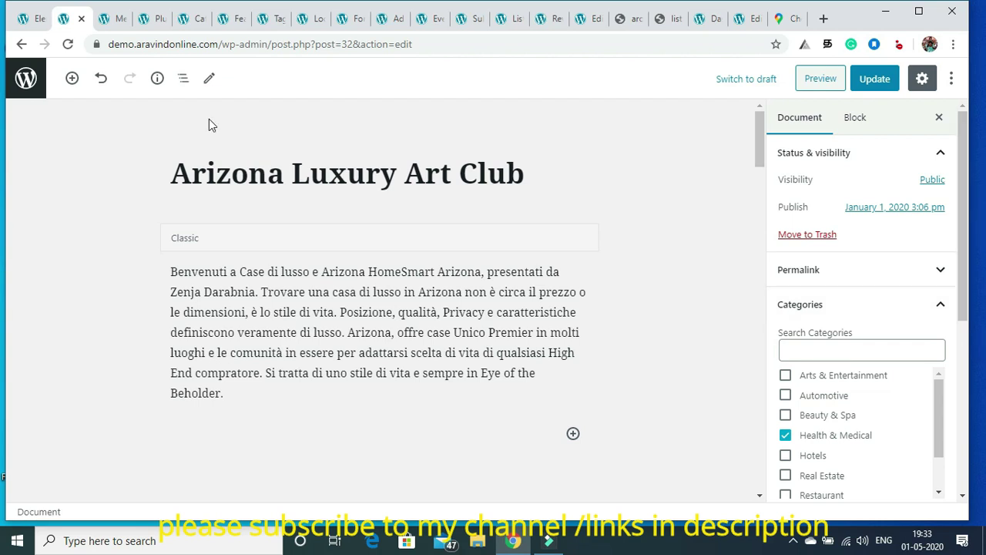
Leave the Arizona Luxury Art Club editor and reload the Listings overview of 11 published listings
left_click(672, 23)
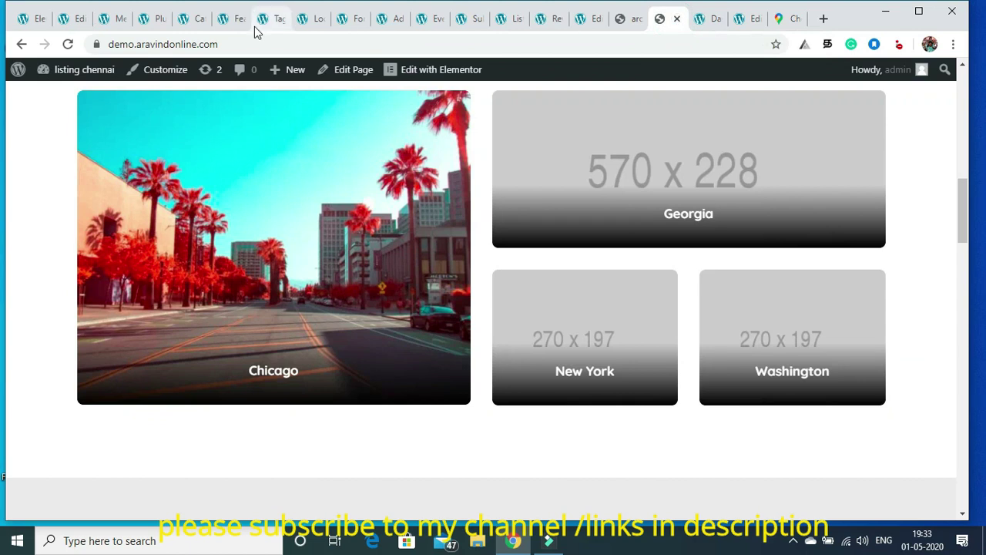
left_click(73, 21)
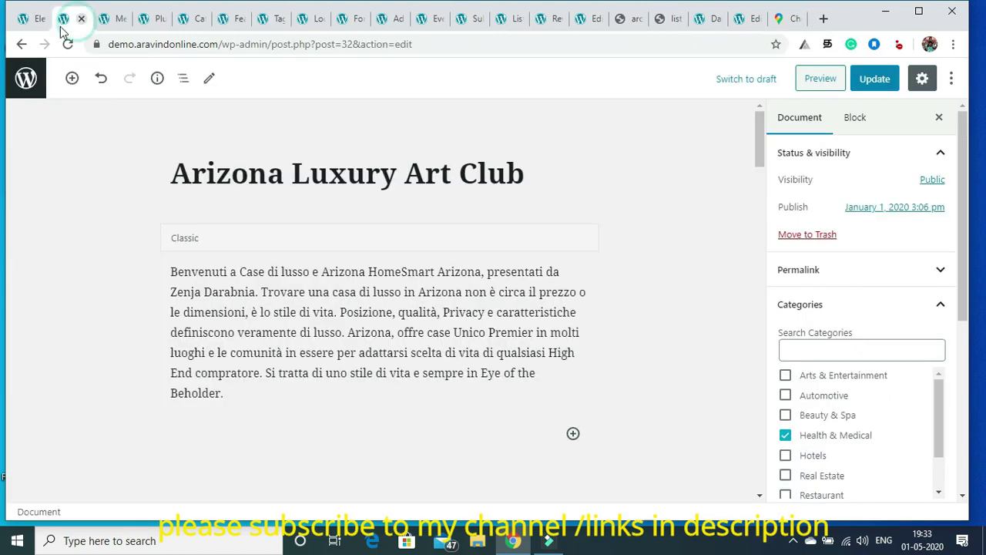
left_click(37, 81)
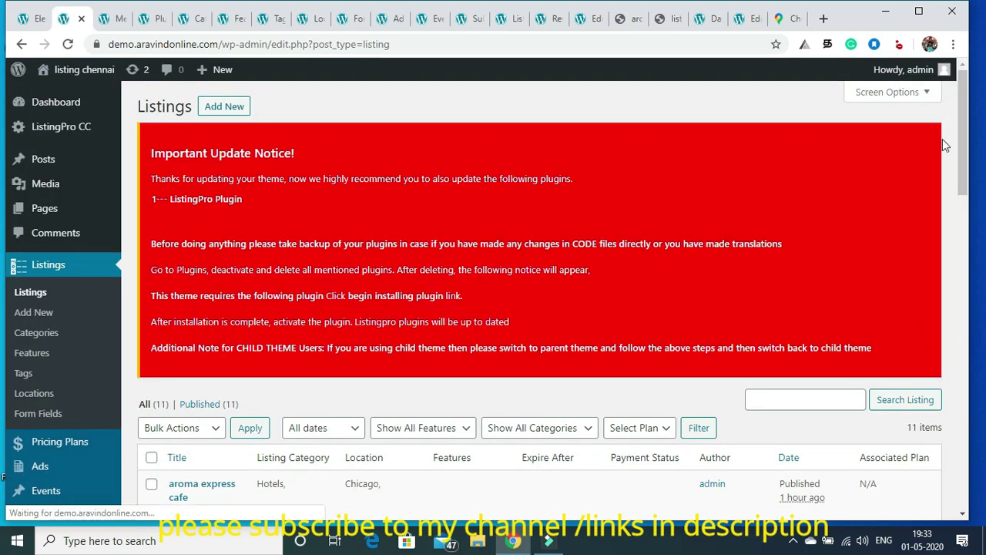
left_click_drag(963, 150, 975, 393)
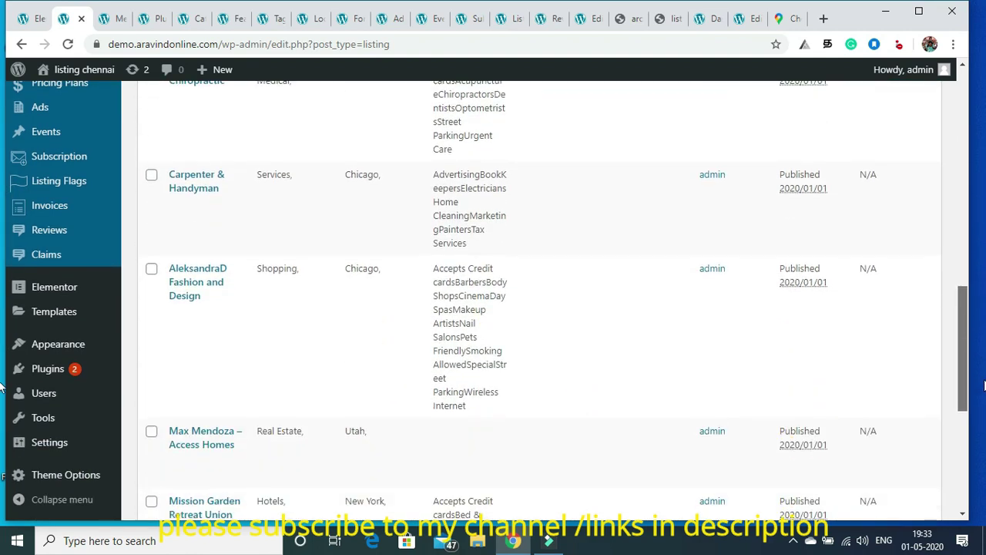
left_click_drag(961, 324, 961, 100)
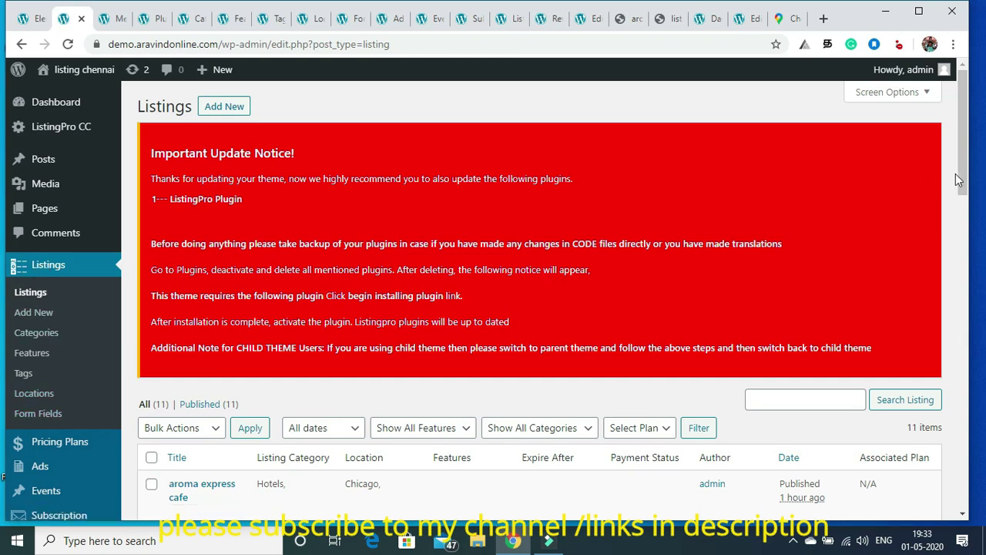
left_click_drag(963, 170, 464, 238)
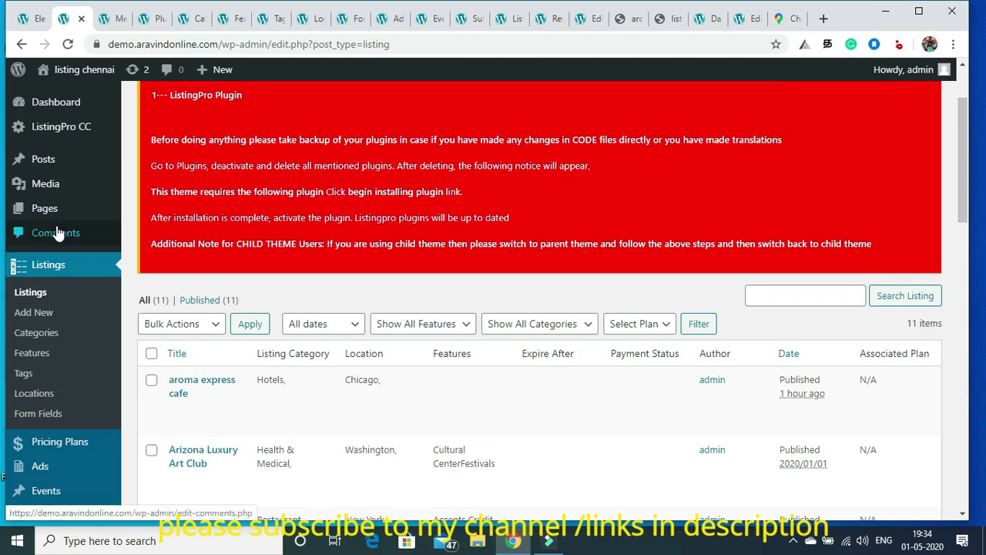
left_click(47, 266)
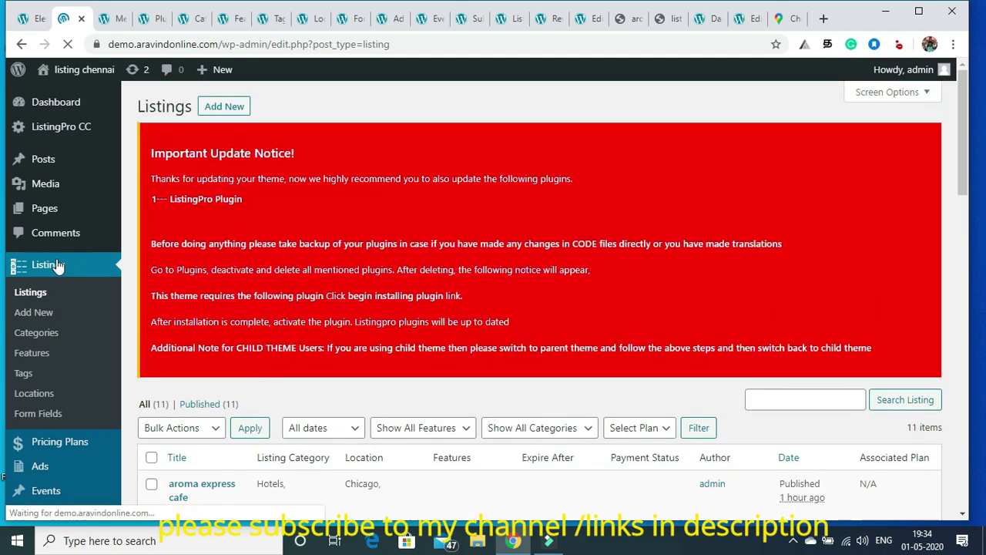
mouse_move(962, 96)
left_mouse_down()
mouse_move(960, 301)
mouse_move(961, 93)
left_mouse_up()
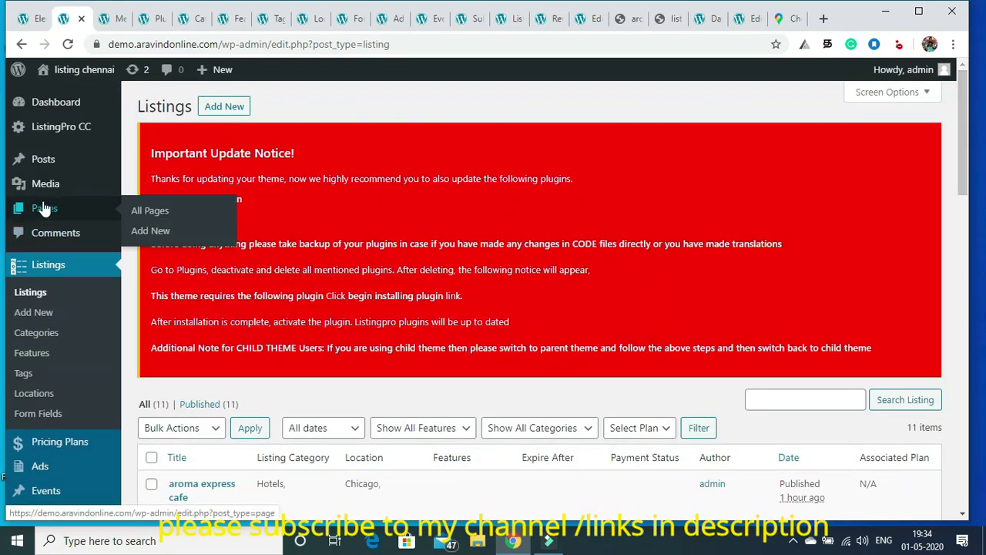
From All Pages, open Home — Front Page with Edit with Elementor
mouse_move(43, 216)
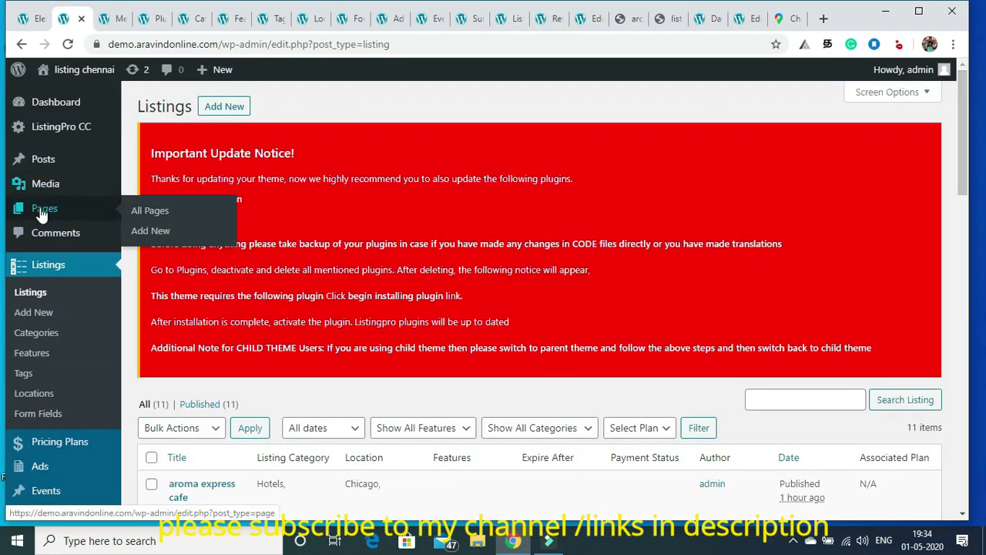
left_click(158, 216)
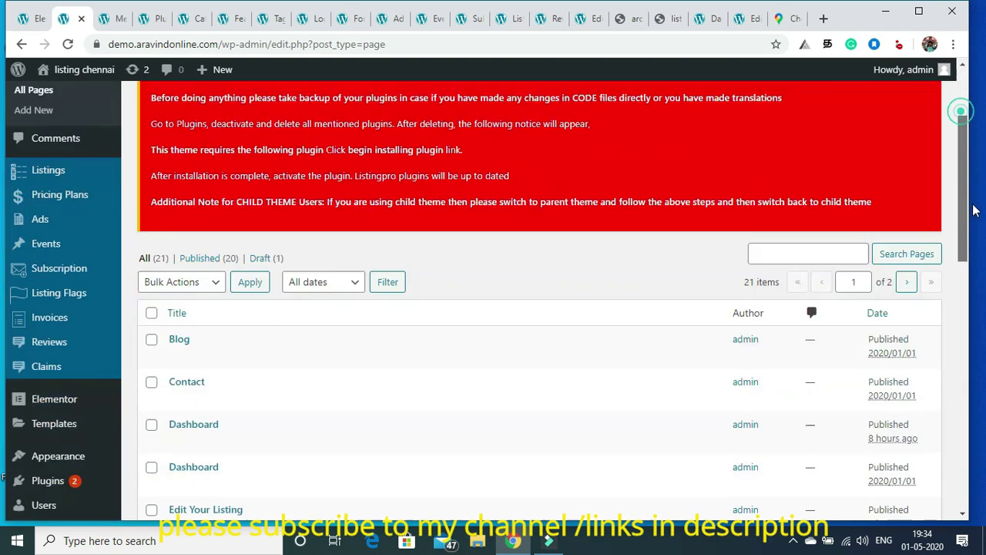
left_click_drag(967, 115, 1, 282)
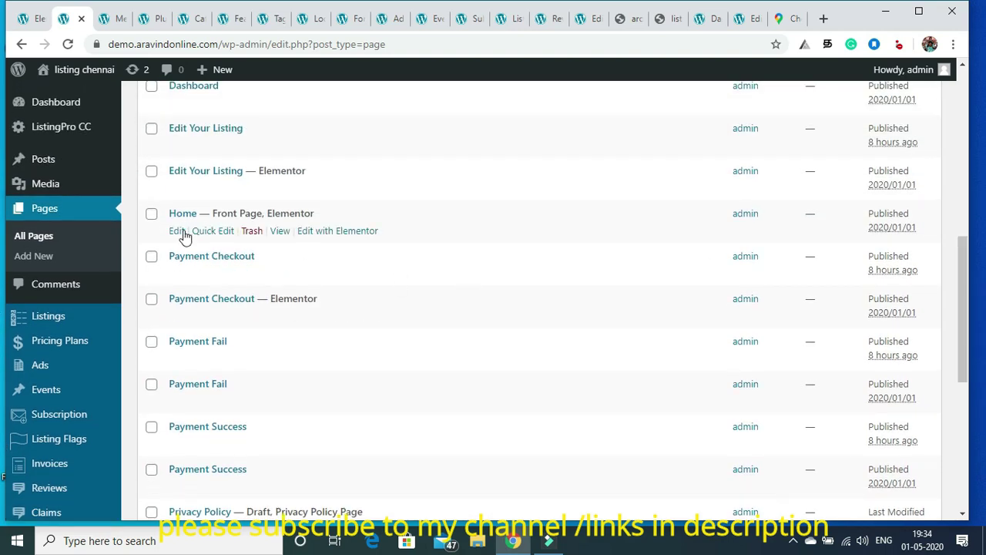
left_click(337, 231)
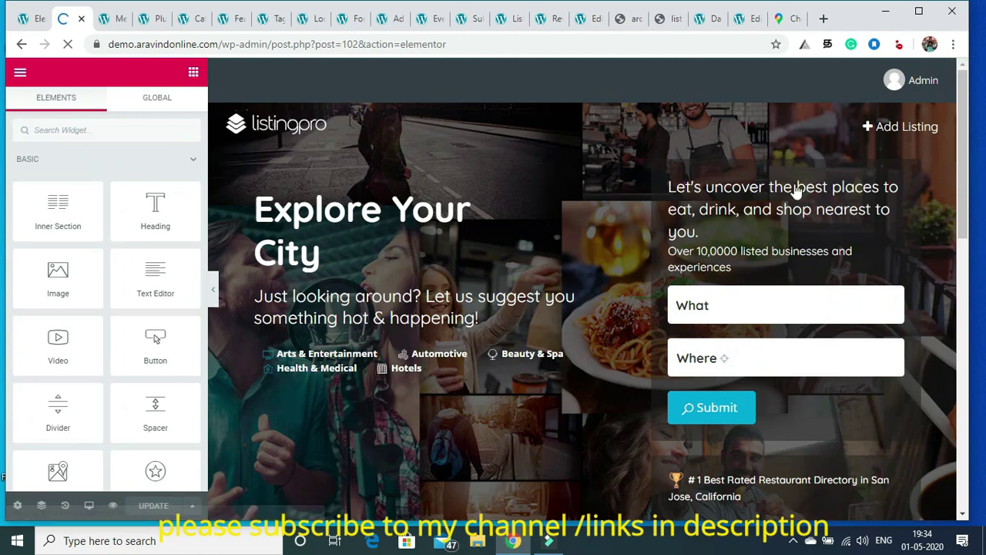
scroll(838, 205, "down", 5)
left_click_drag(968, 136, 970, 72)
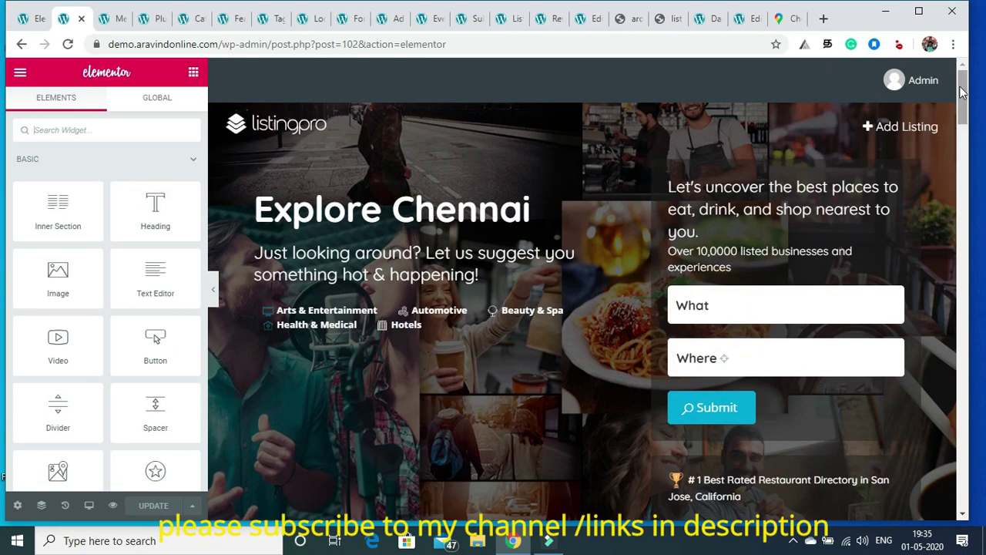
left_click_drag(962, 92, 972, 164)
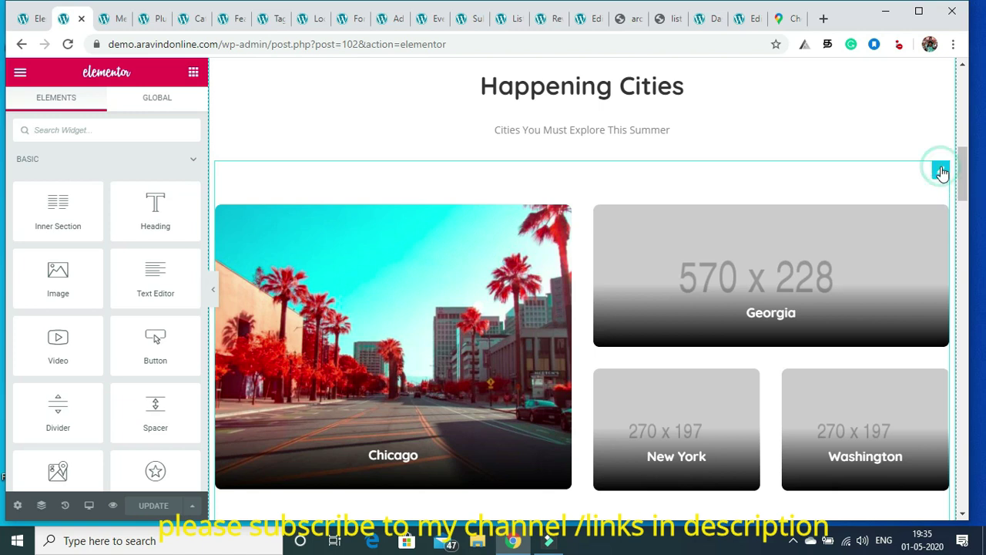
left_click(940, 171)
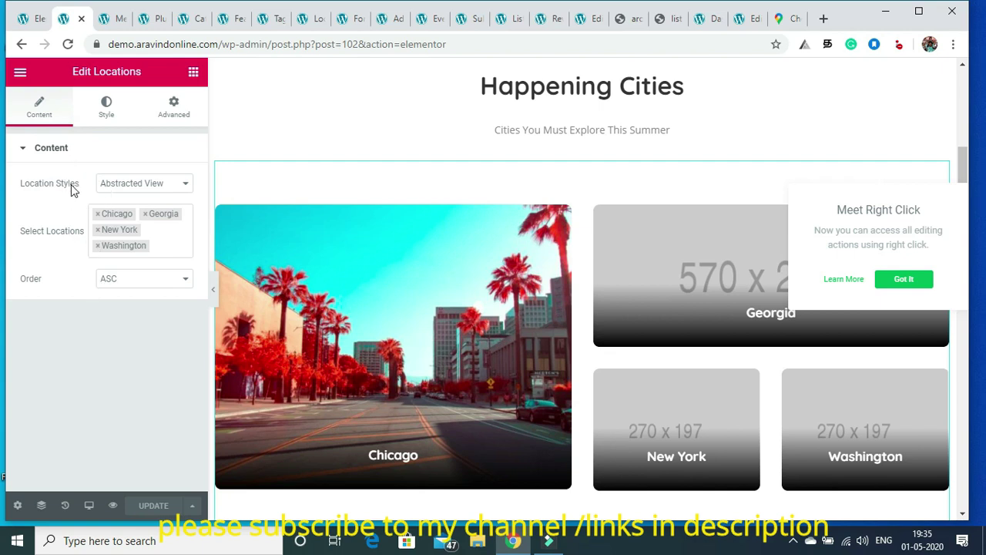
left_click(193, 73)
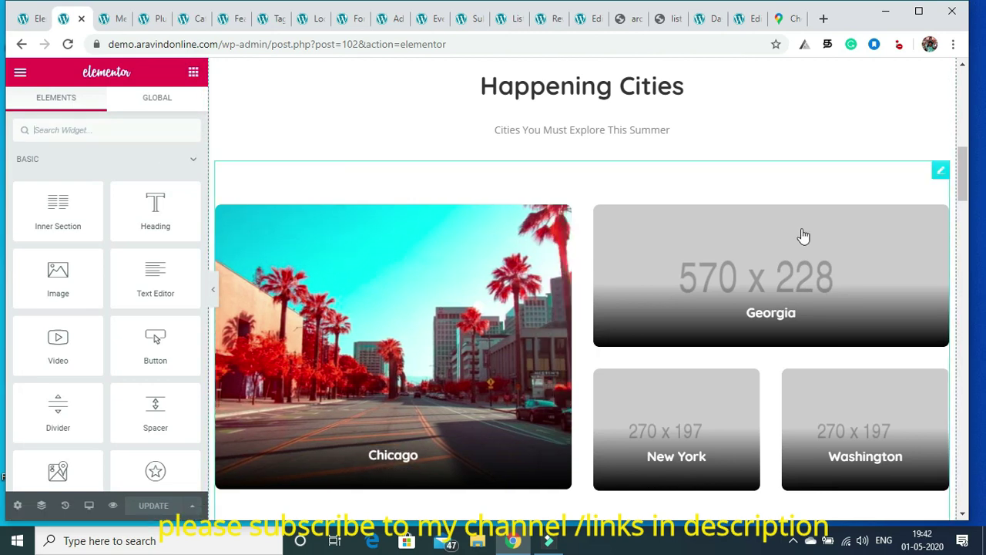
Open the settings of the Claim & Get Started heading
scroll(963, 173, "down", 5)
scroll(969, 185, "up", 5)
scroll(972, 183, "up", 9)
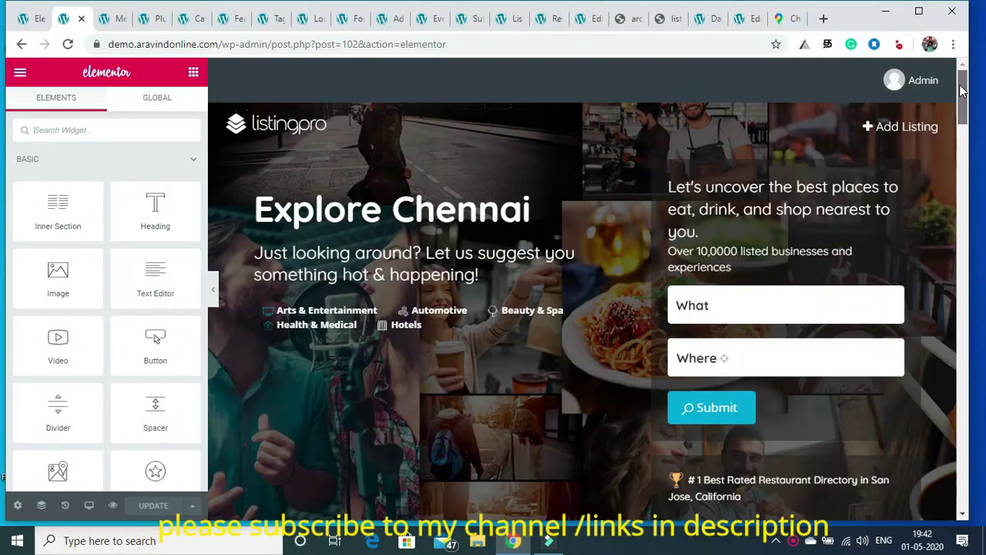
scroll(962, 148, "down", 5)
scroll(961, 149, "down", 8)
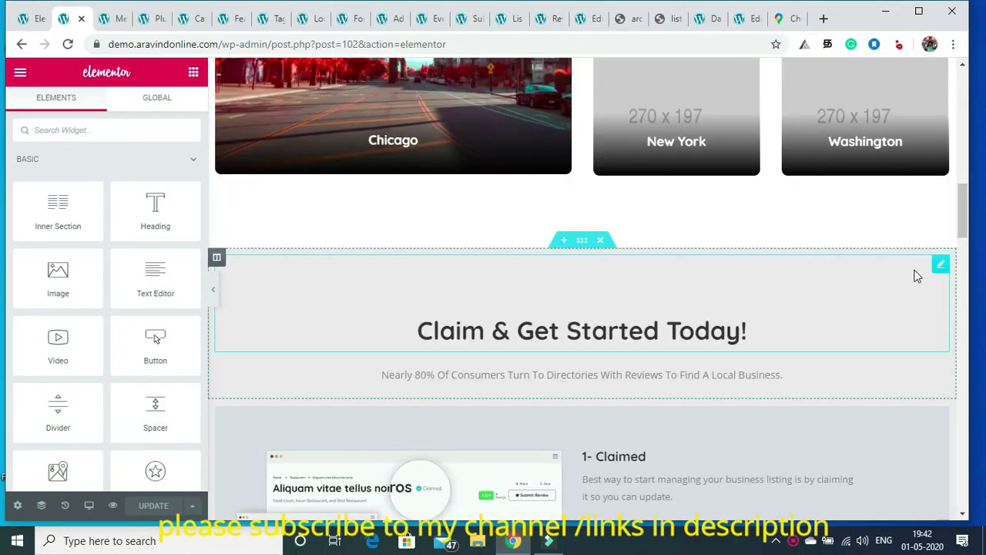
left_click(941, 267)
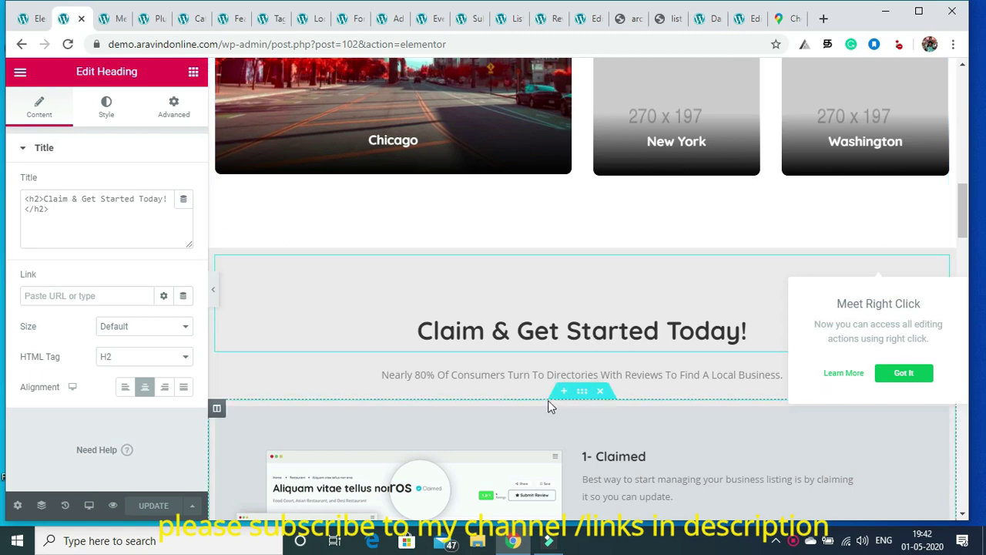
mouse_move(961, 204)
left_mouse_down()
mouse_move(958, 58)
mouse_move(964, 255)
mouse_move(959, 127)
mouse_move(964, 185)
left_mouse_up()
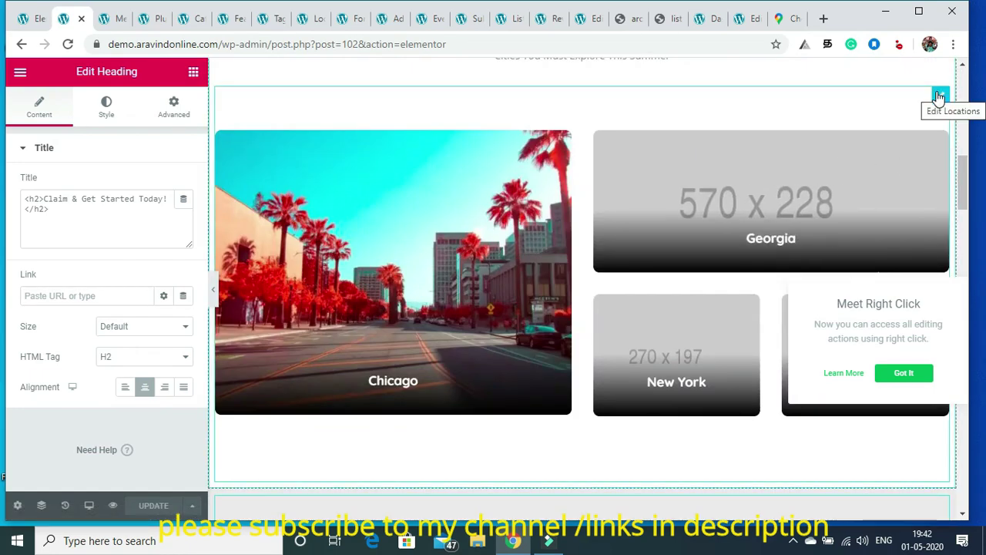
Show the Locations widget's Style settings, with Text Transform set to None
left_click(766, 198)
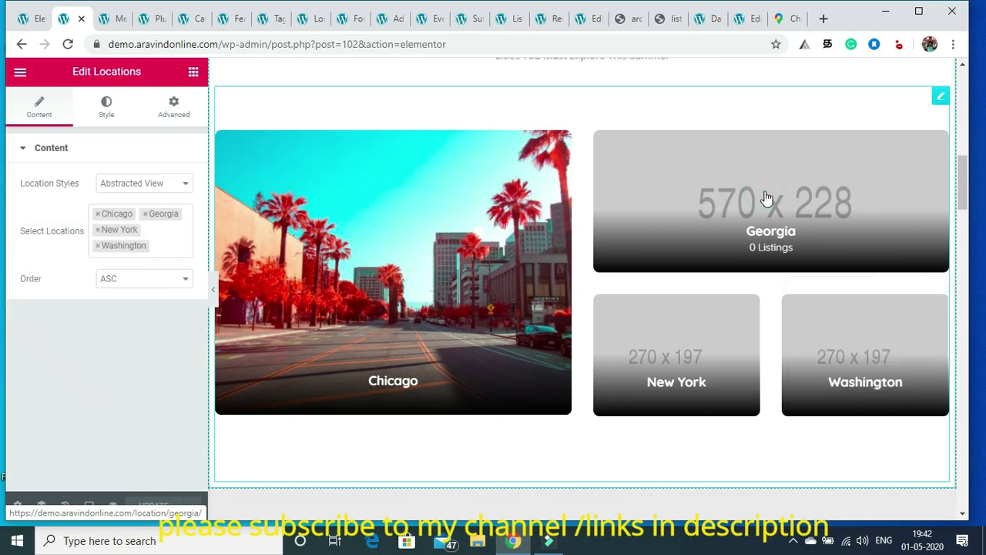
left_click(115, 110)
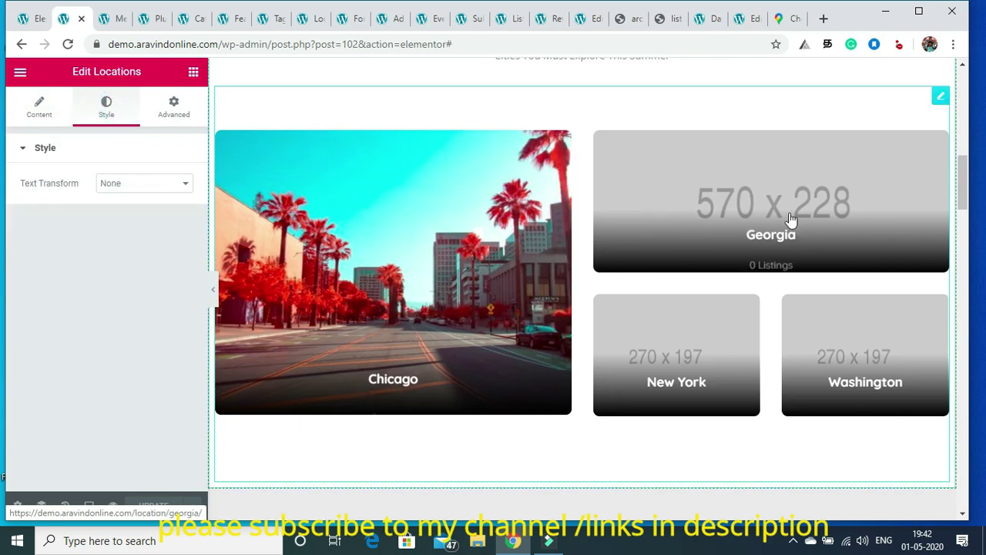
left_click_drag(961, 176, 950, 272)
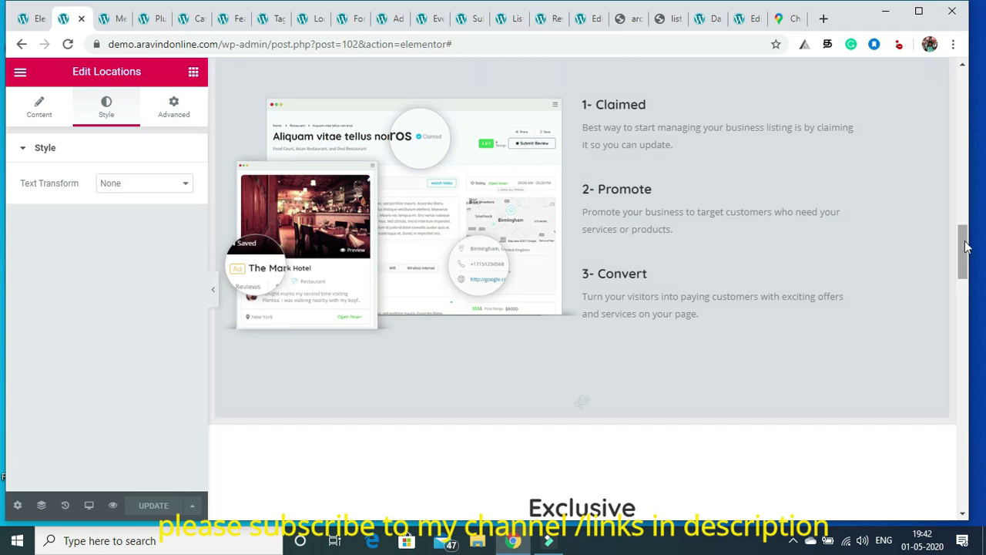
scroll(957, 168, "up", 5)
scroll(925, 150, "down", 3)
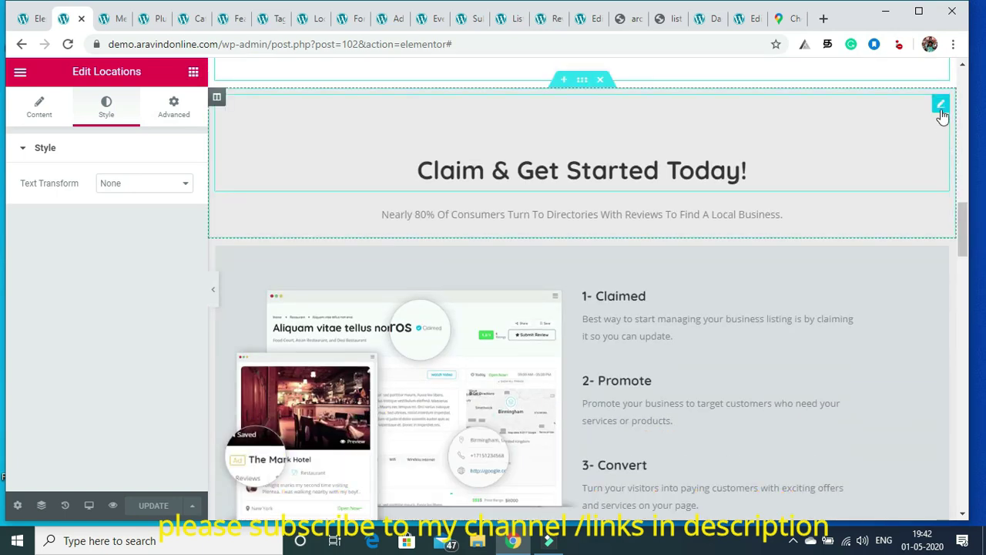
left_click_drag(963, 243, 1, 408)
scroll(955, 162, "down", 2)
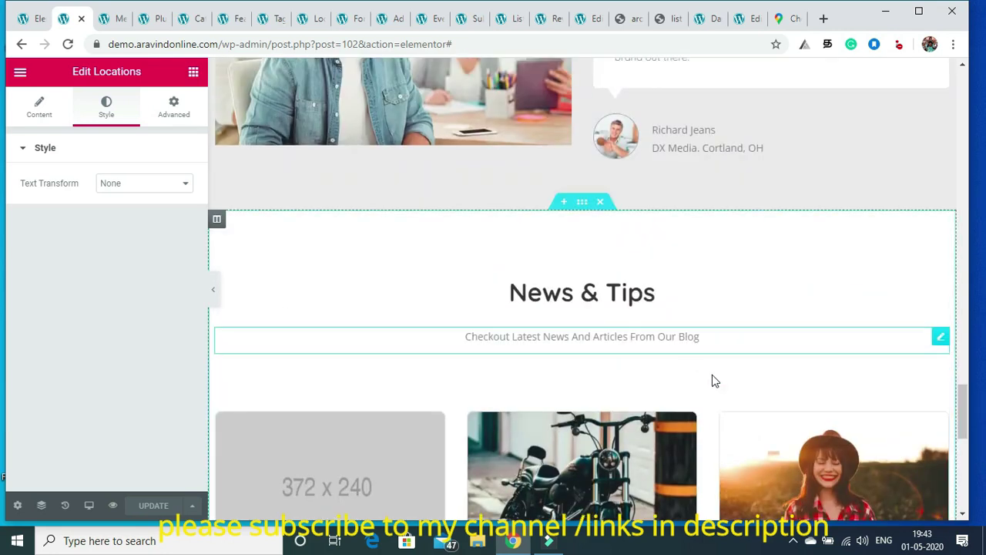
left_click_drag(965, 414, 973, 473)
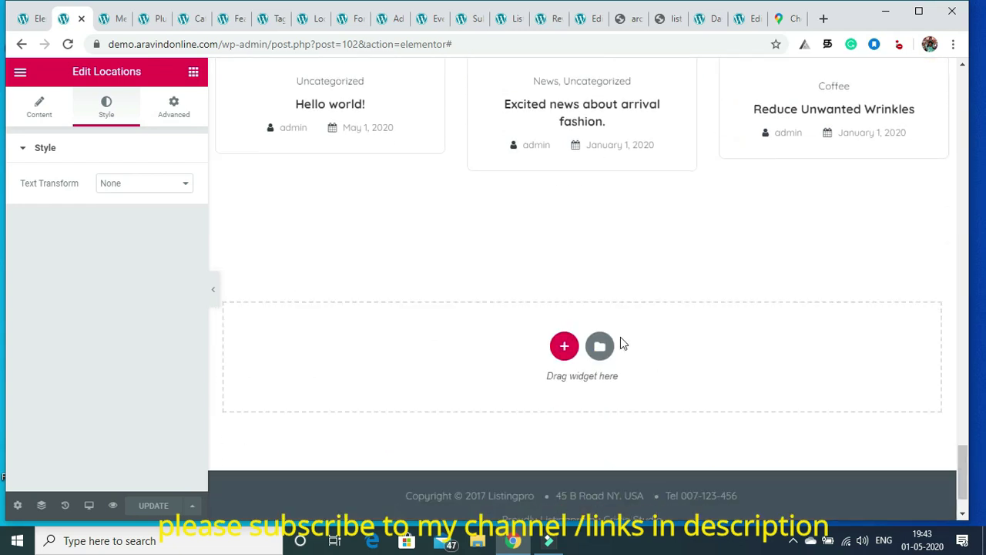
Add a single-column section at the page bottom and place a Locations widget in it
left_click(564, 349)
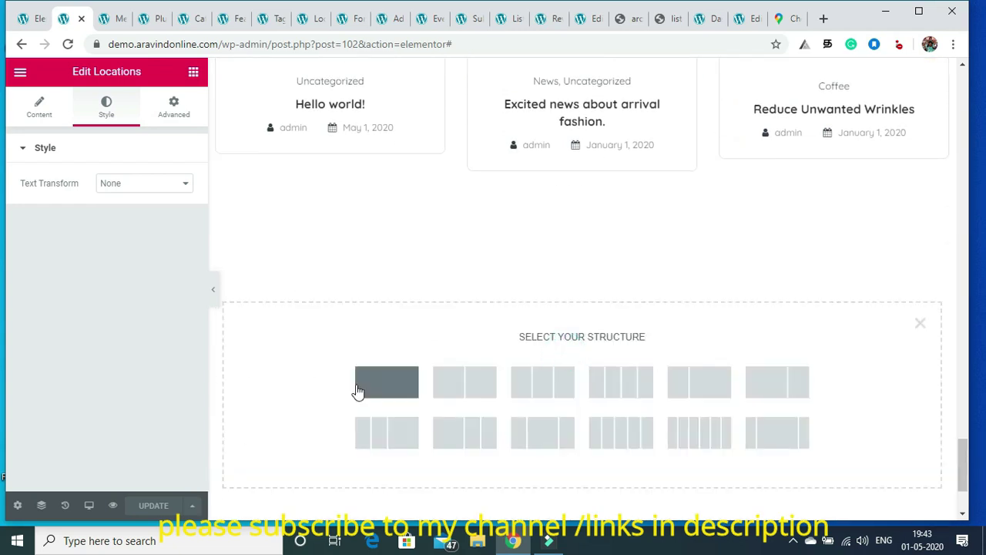
left_click(385, 389)
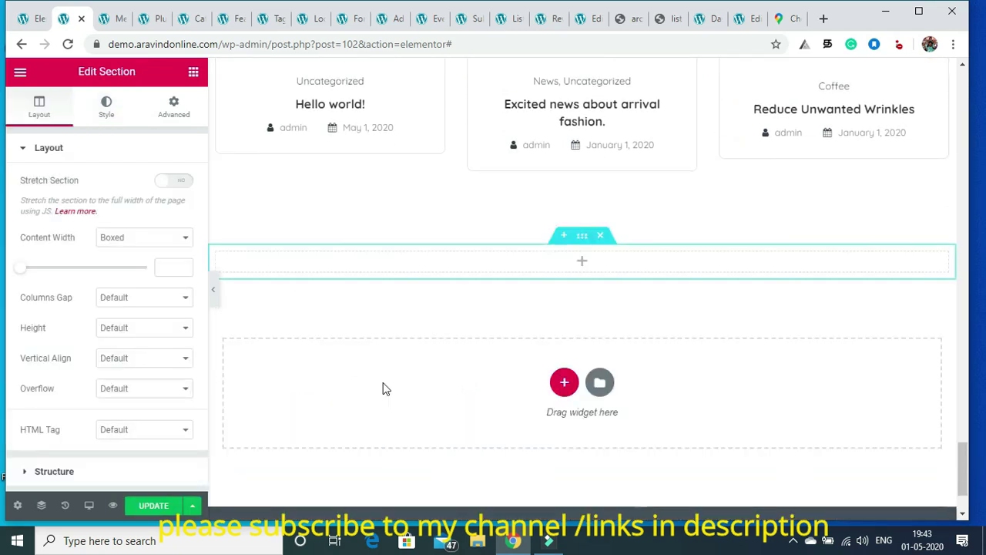
left_click(193, 75)
left_click(83, 132)
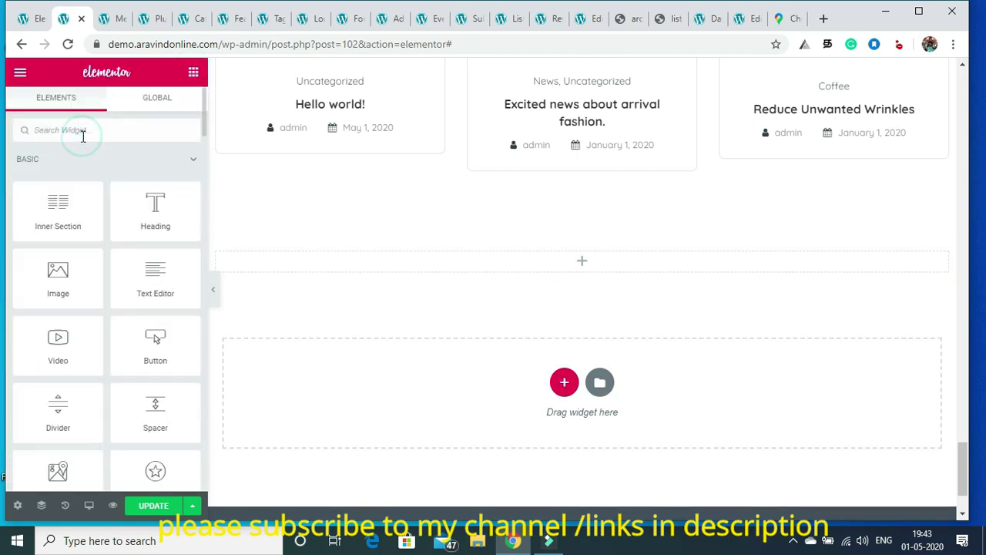
type("loca")
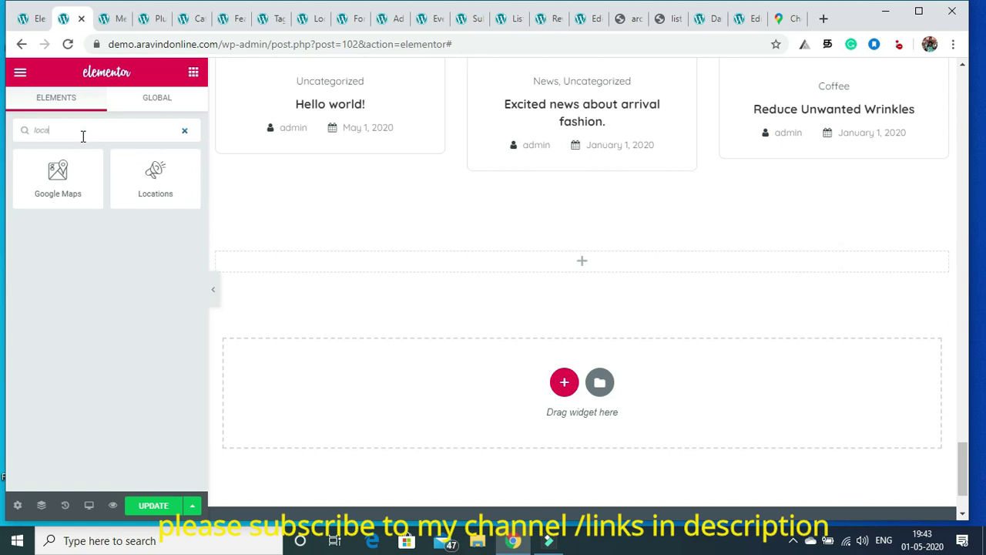
left_click_drag(340, 171, 368, 259)
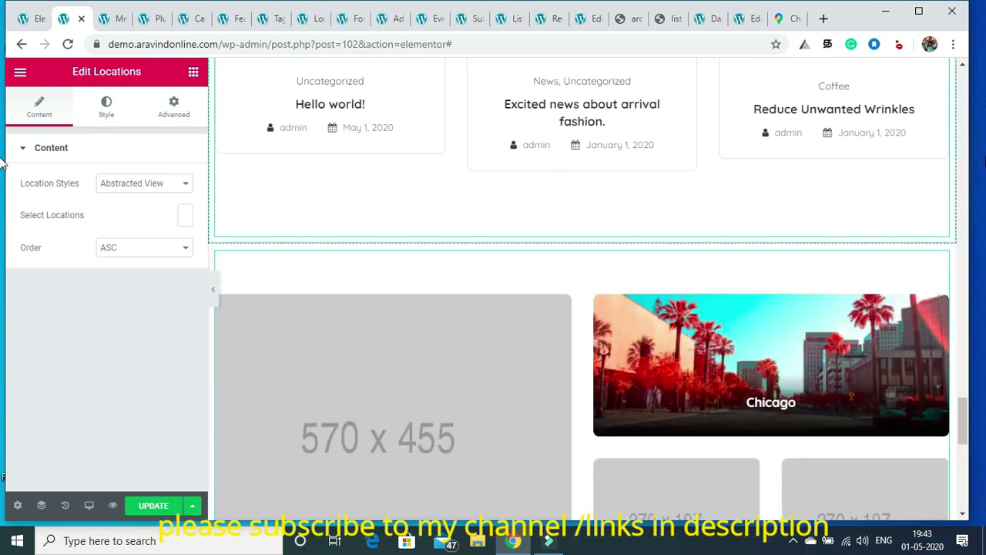
Select Chicago and New York as the featured locations and check the two city cards
scroll(964, 409, "down", 2)
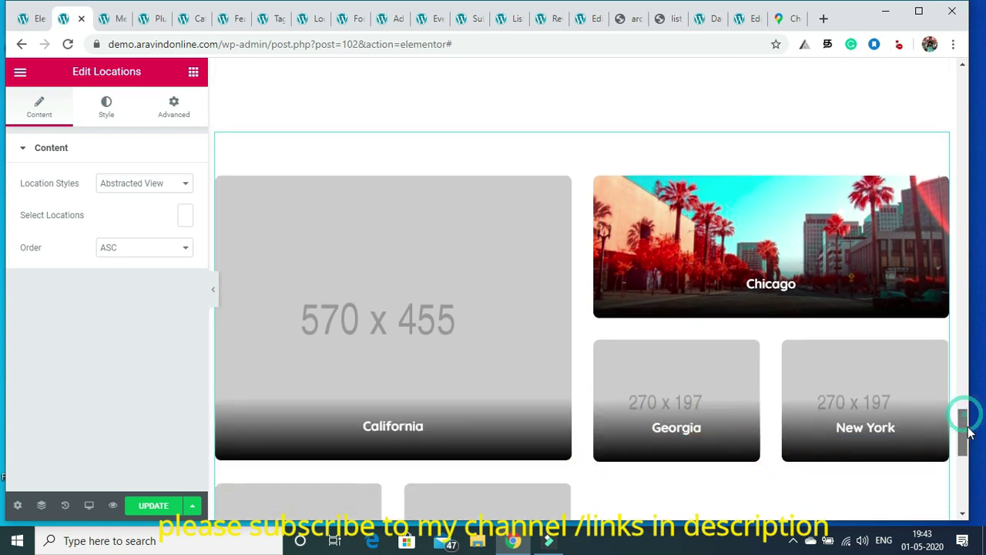
left_click(184, 213)
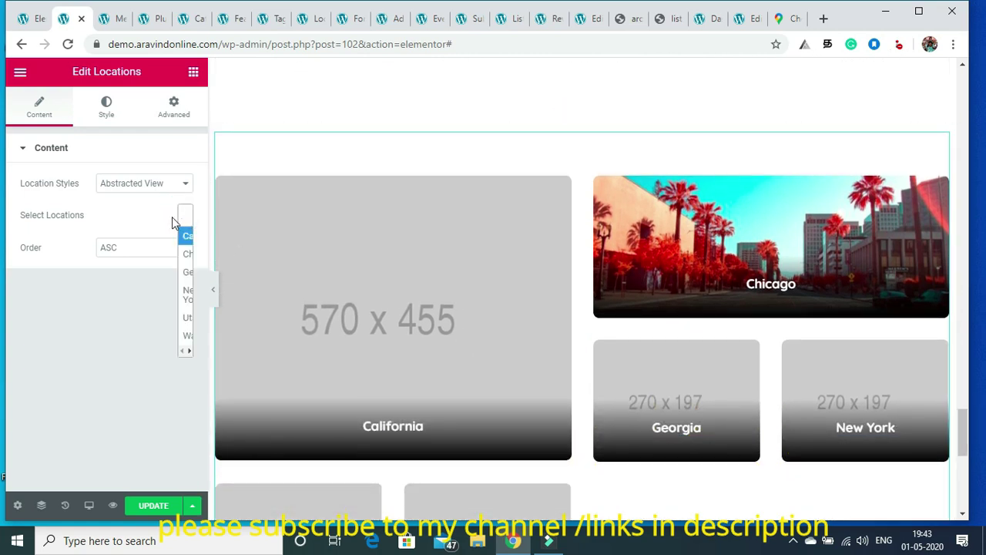
left_click(184, 254)
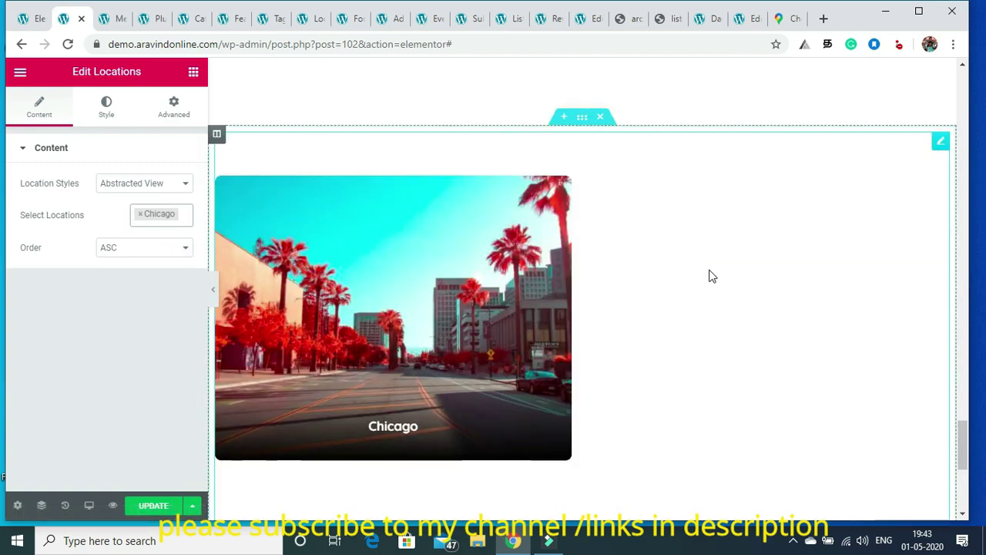
left_click(710, 274)
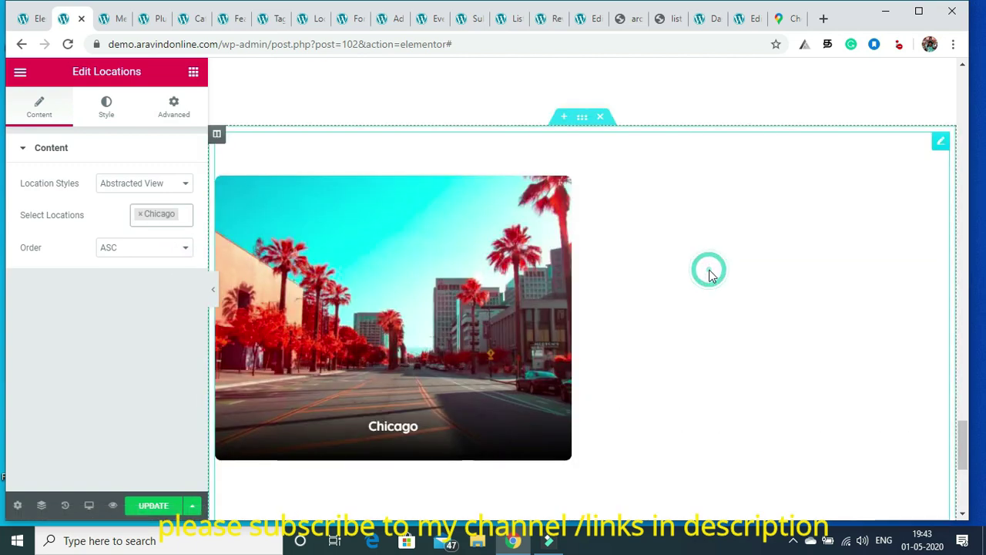
left_click(183, 214)
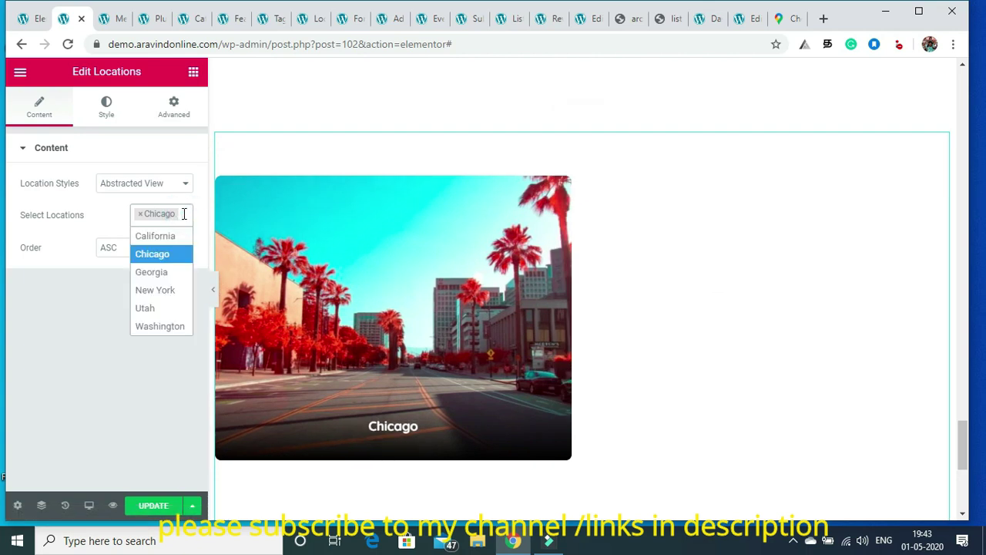
left_click(159, 291)
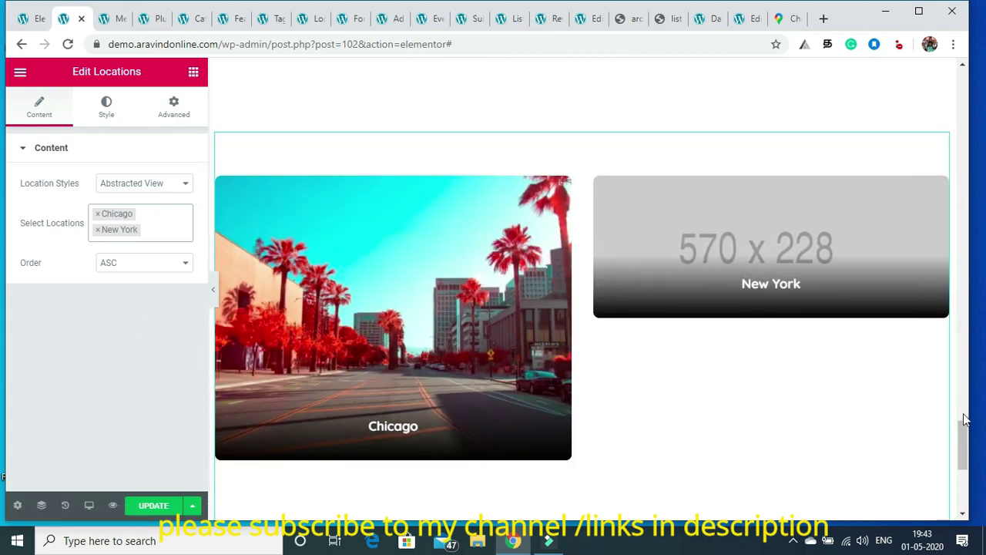
left_click_drag(967, 440, 964, 258)
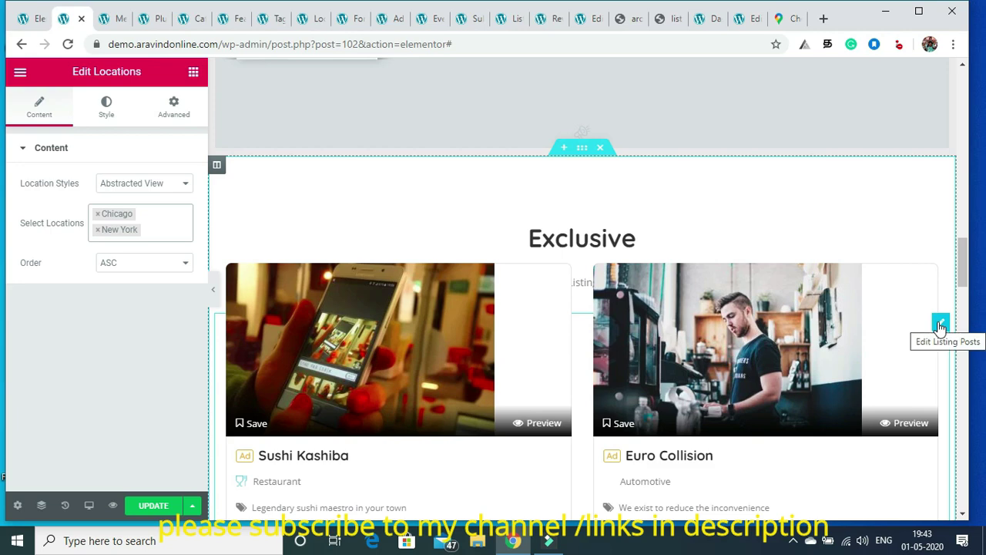
left_click_drag(965, 258, 979, 467)
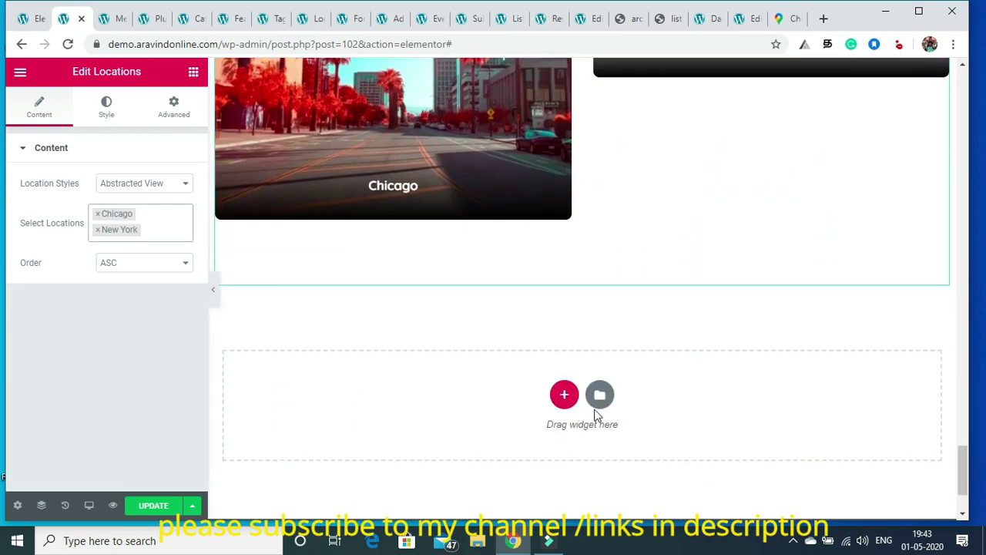
Add a one-column section below the city cards holding a Listing Posts widget
left_click(565, 395)
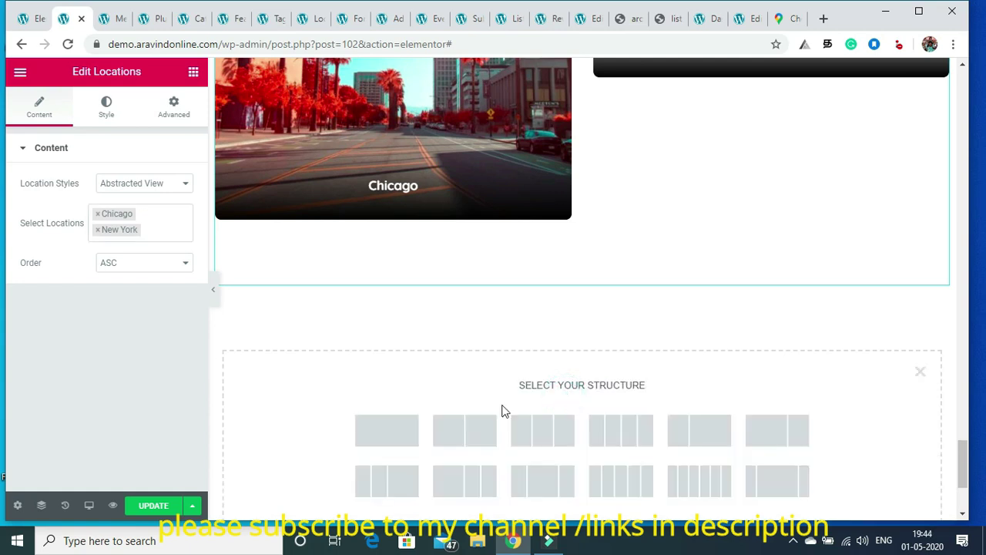
left_click(383, 441)
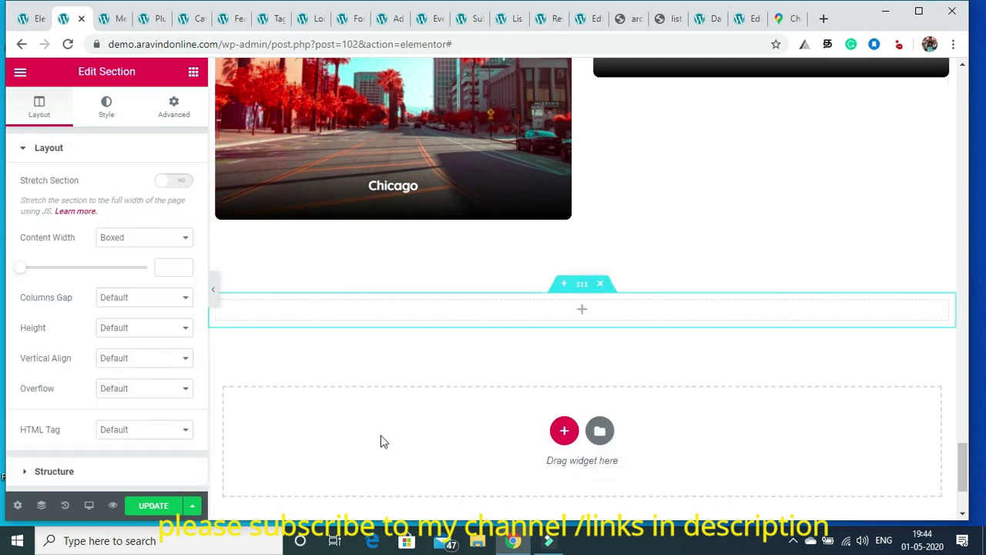
left_click(193, 73)
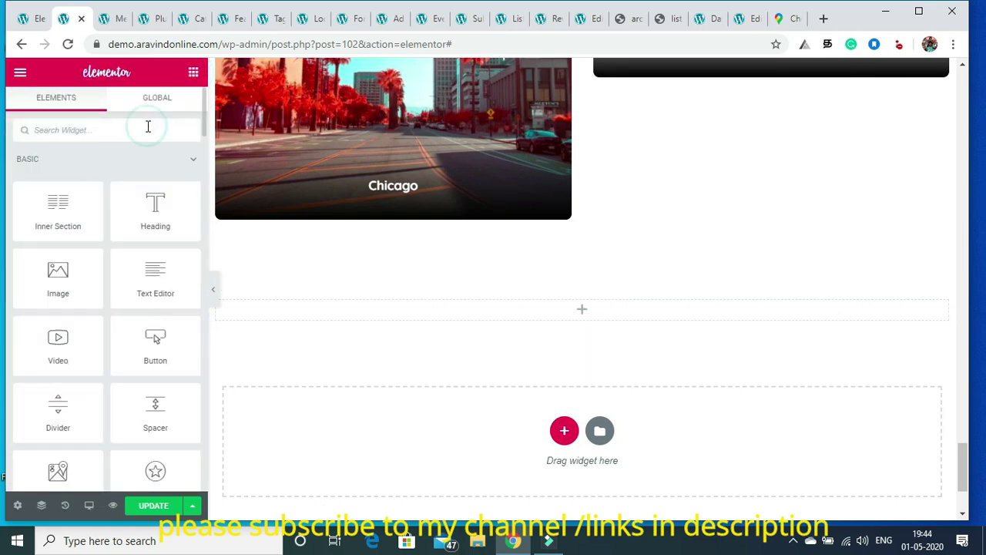
type("list")
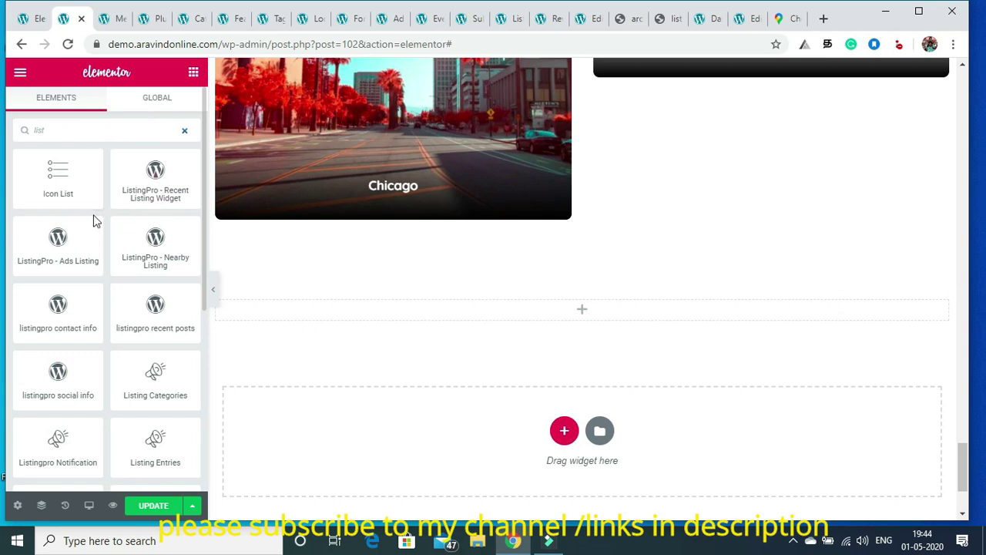
type("ing")
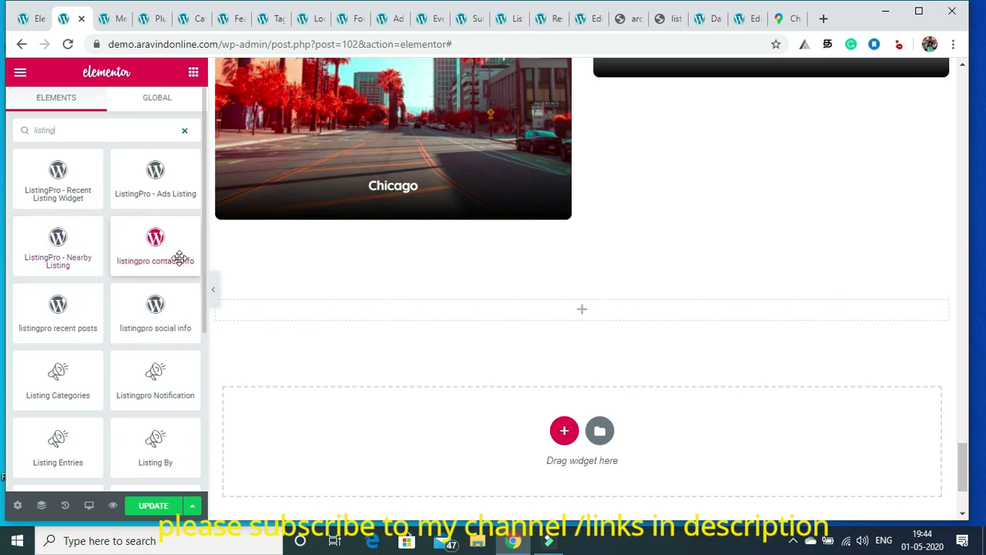
type("po")
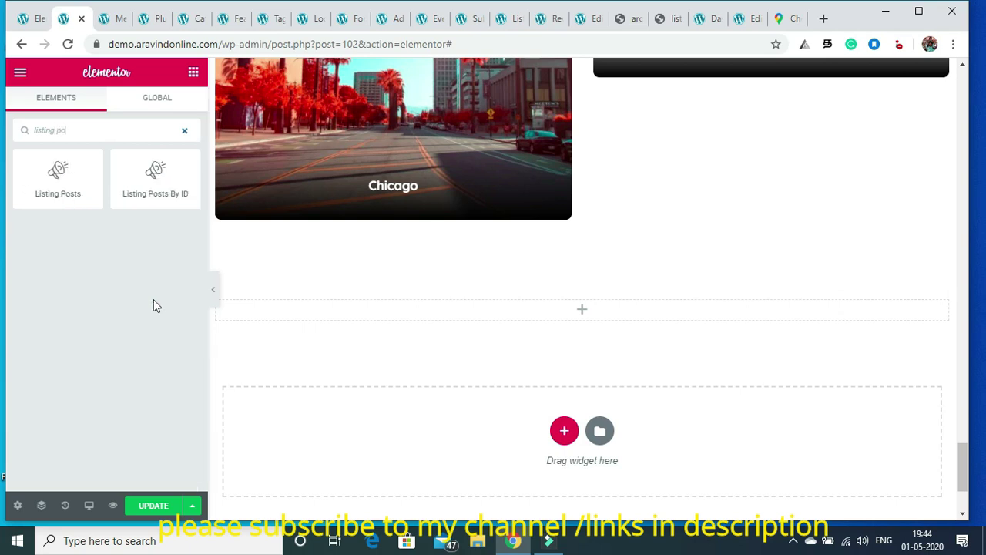
left_click_drag(51, 179, 369, 312)
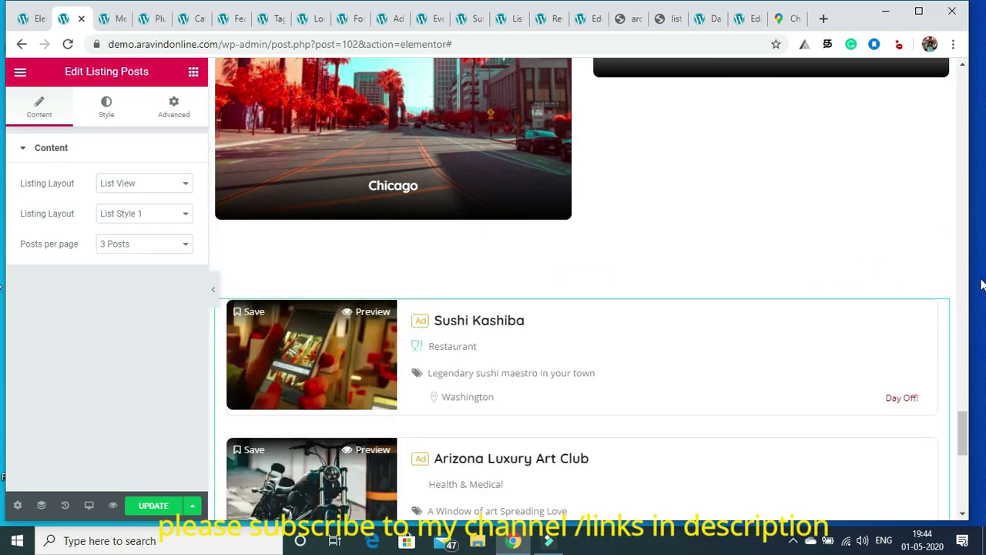
Set the Listing Posts widget's Listing Layout to Grid View
mouse_move(962, 412)
left_mouse_down()
mouse_move(963, 466)
mouse_move(963, 415)
left_mouse_up()
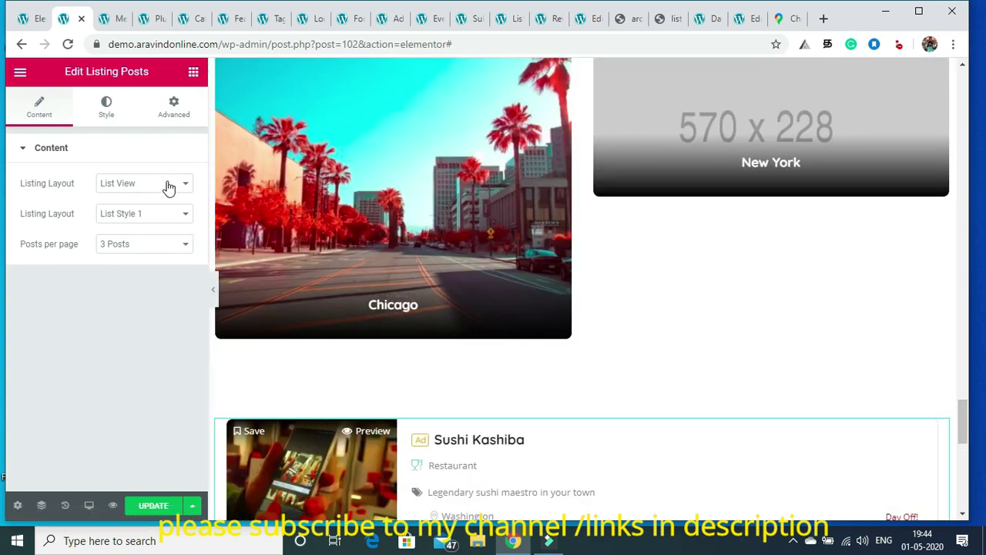
left_click(182, 192)
left_click(182, 192)
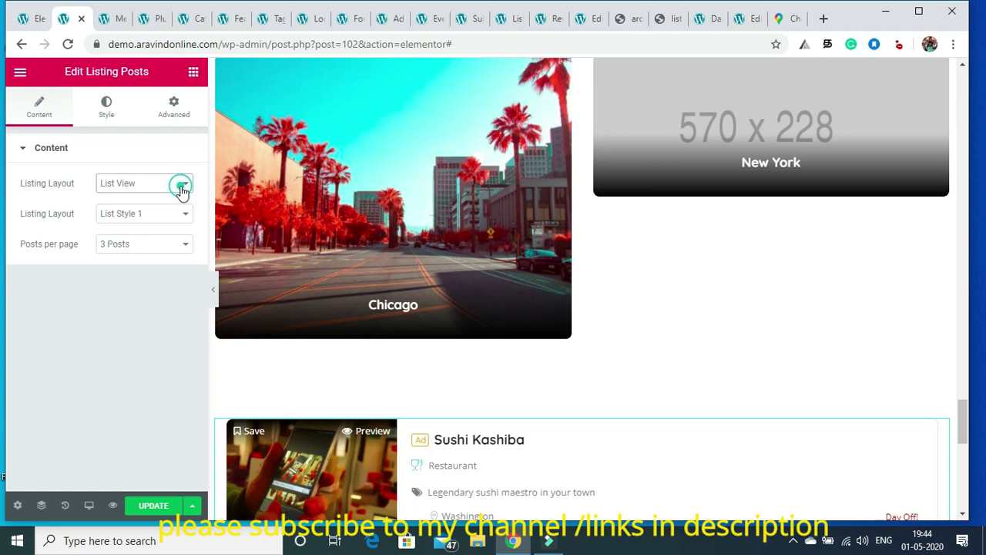
left_click(181, 192)
left_click(183, 189)
left_click(190, 186)
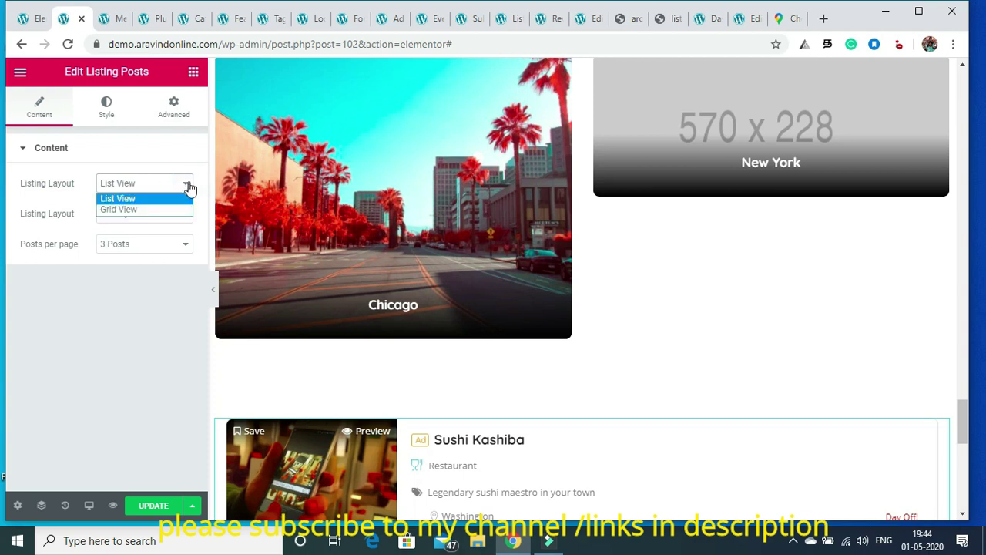
left_click(174, 210)
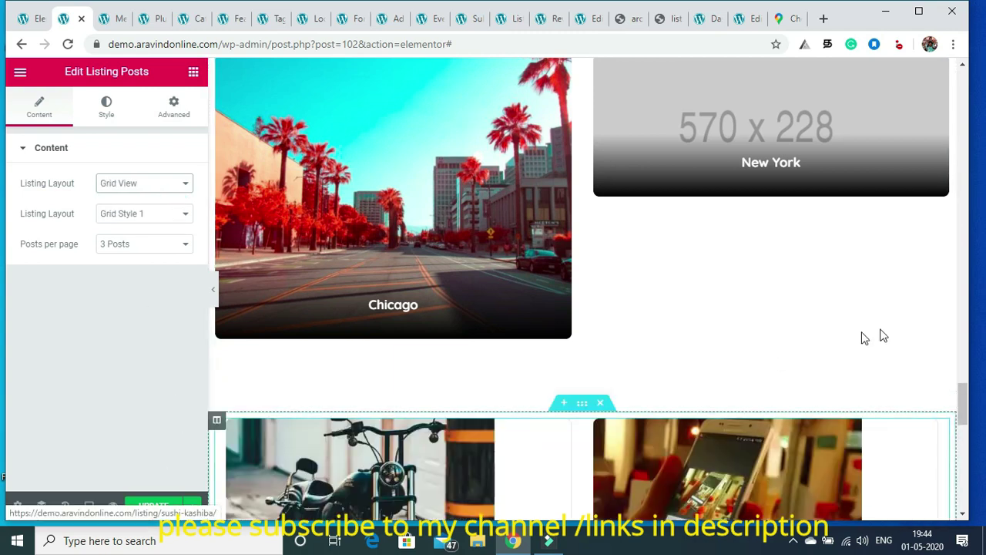
Delete the Chicago/New York locations section and the Listing Posts section
left_click_drag(965, 395, 969, 202)
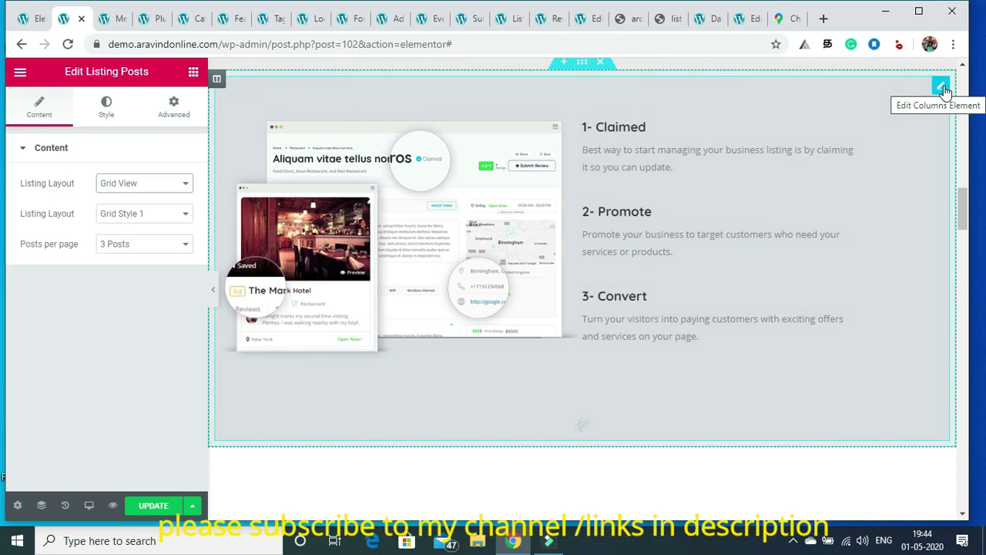
left_click_drag(962, 209, 984, 402)
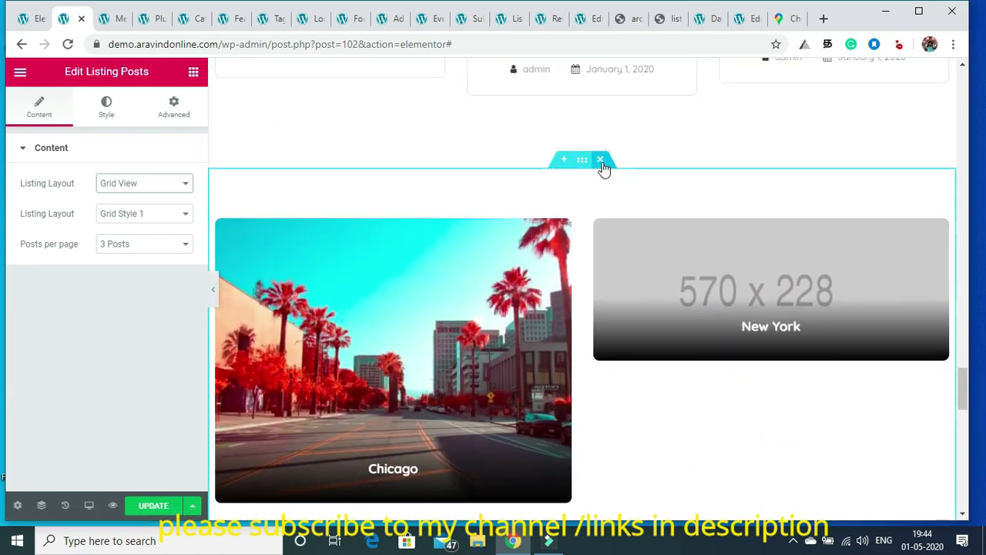
left_click(600, 160)
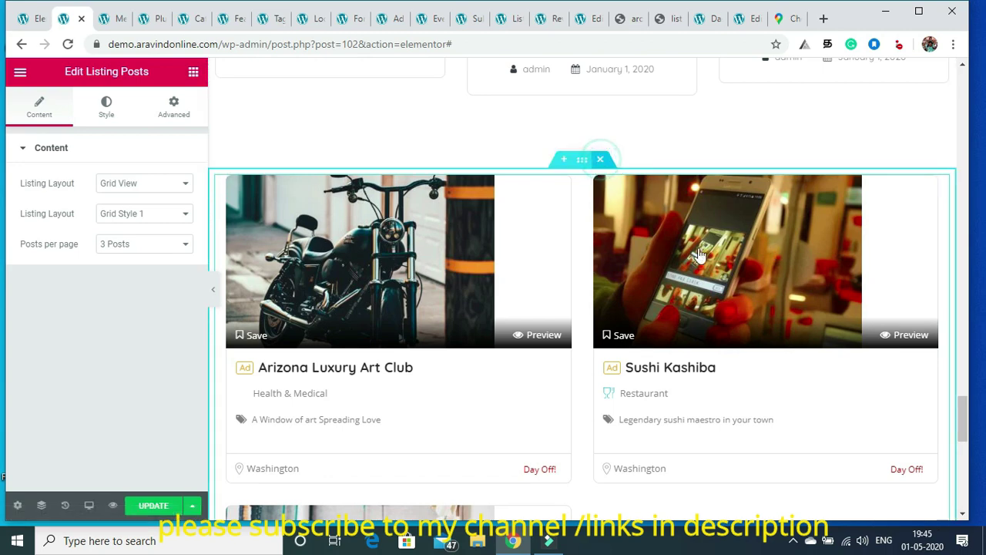
left_click(599, 160)
left_click_drag(963, 477, 955, 80)
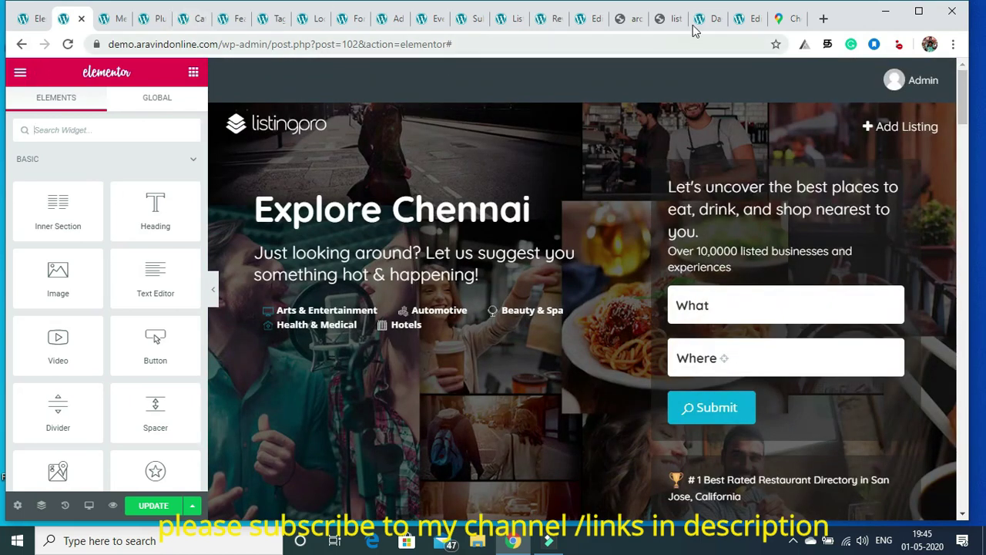
Return to Chicago's Edit Location page showing the Item updated notice
left_click(747, 19)
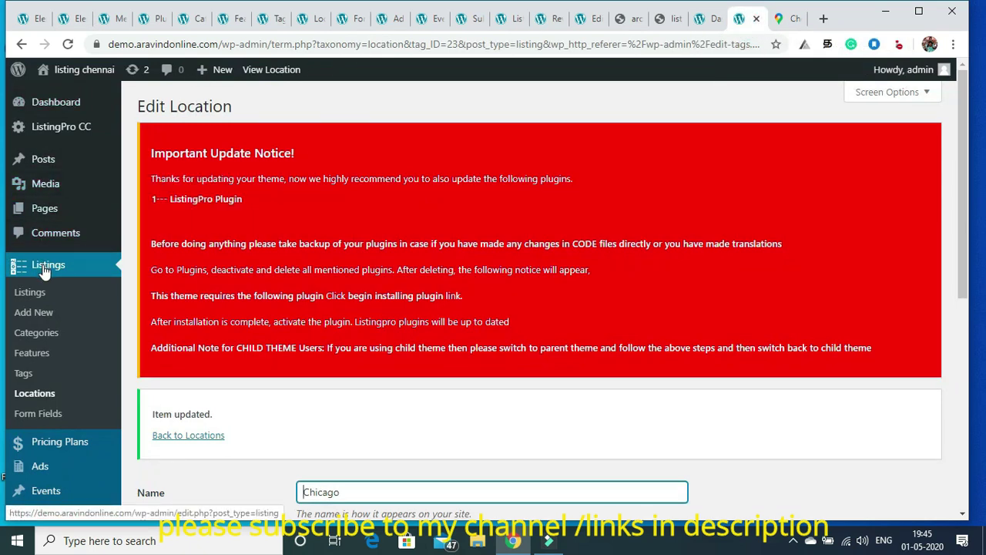
mouse_move(43, 215)
mouse_move(46, 191)
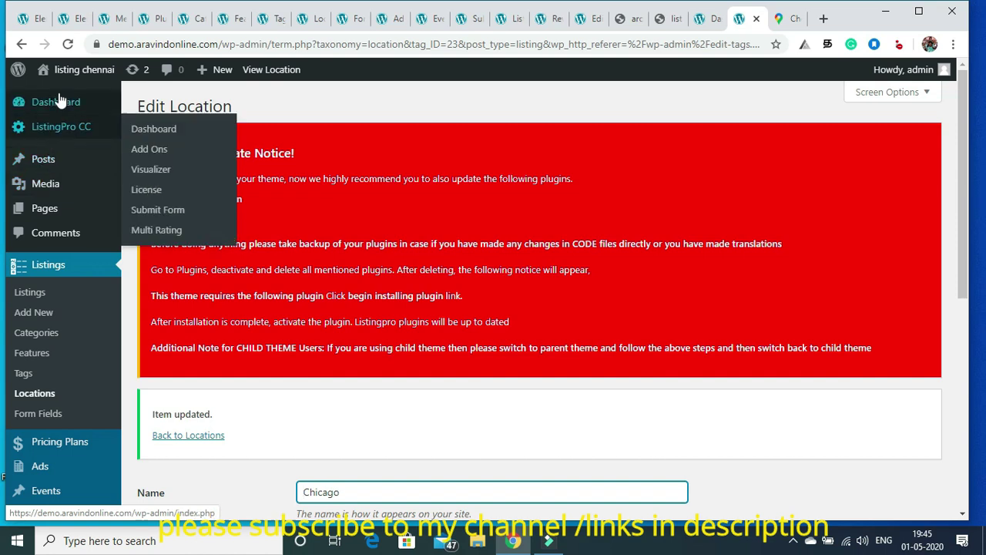
mouse_move(60, 101)
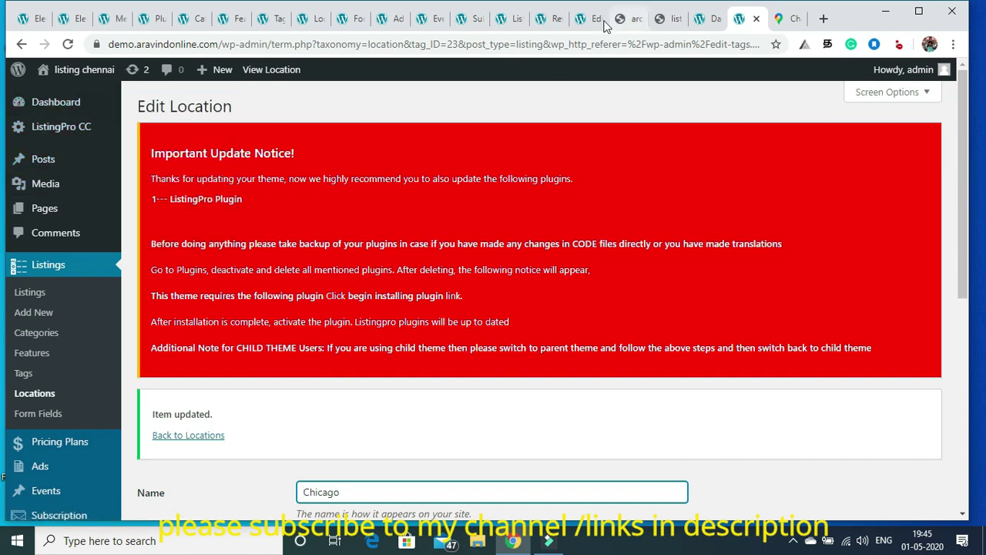
Open the Select Your Plan page with Free, $10.50 and $31.50 plans in Elementor
left_click(668, 20)
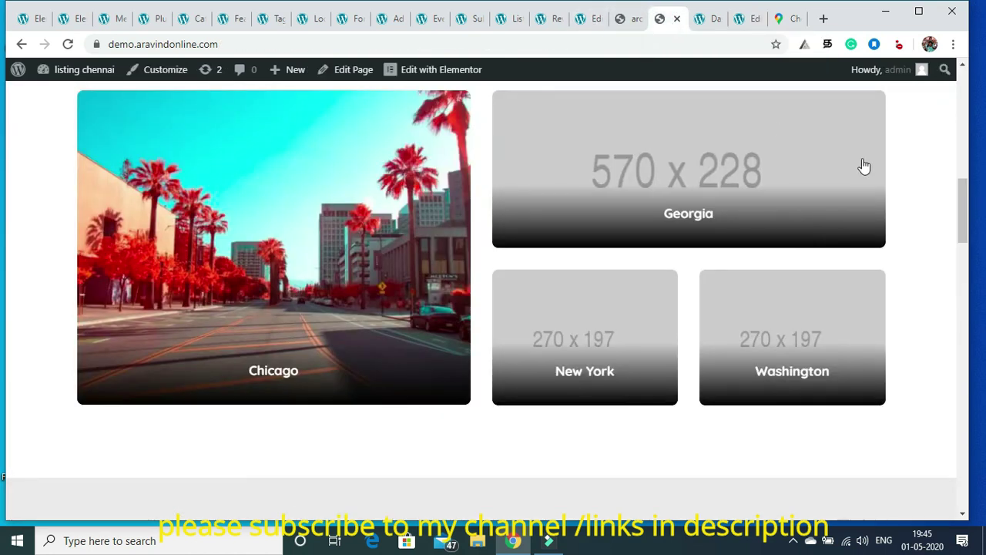
left_click_drag(962, 233, 962, 108)
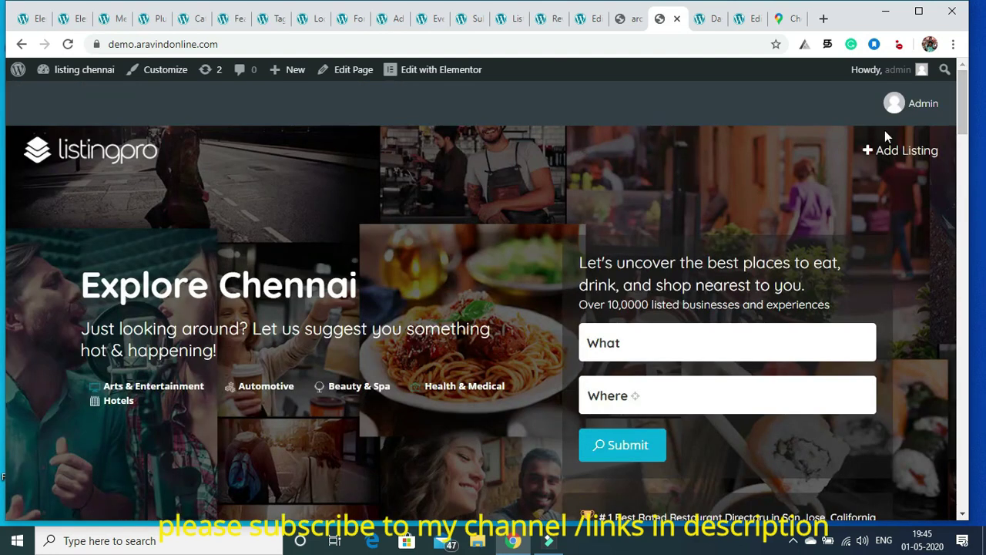
left_click(889, 155)
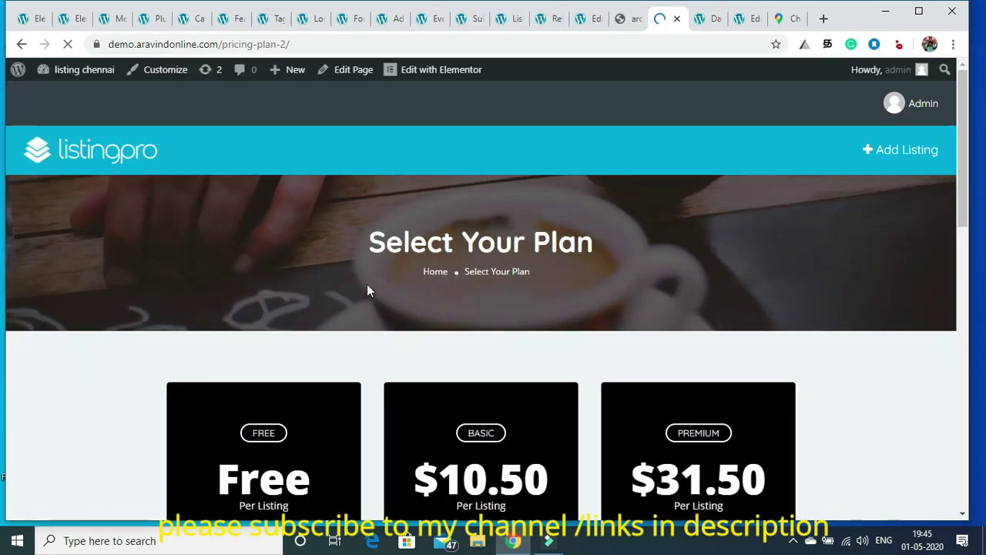
left_click_drag(963, 163, 977, 223)
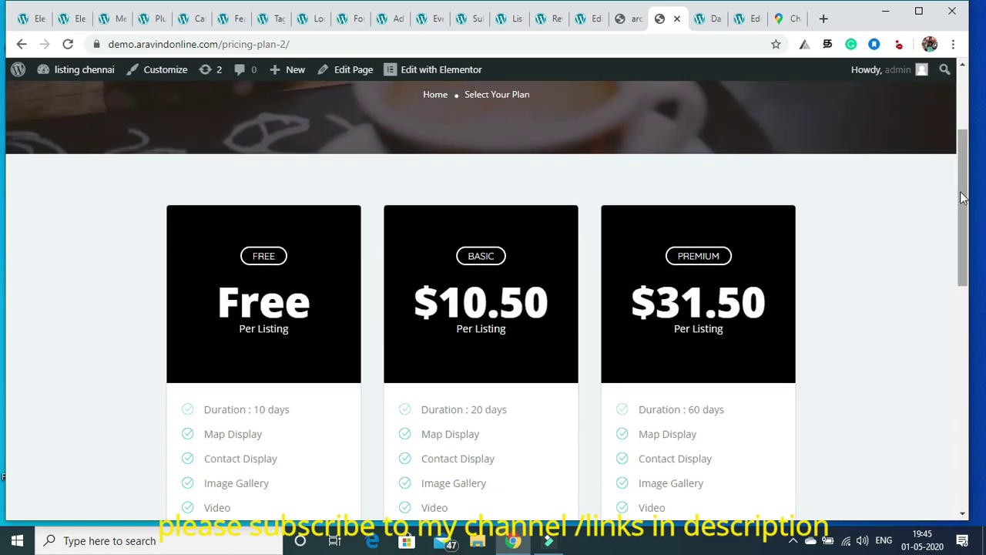
scroll(961, 195, "down", 7)
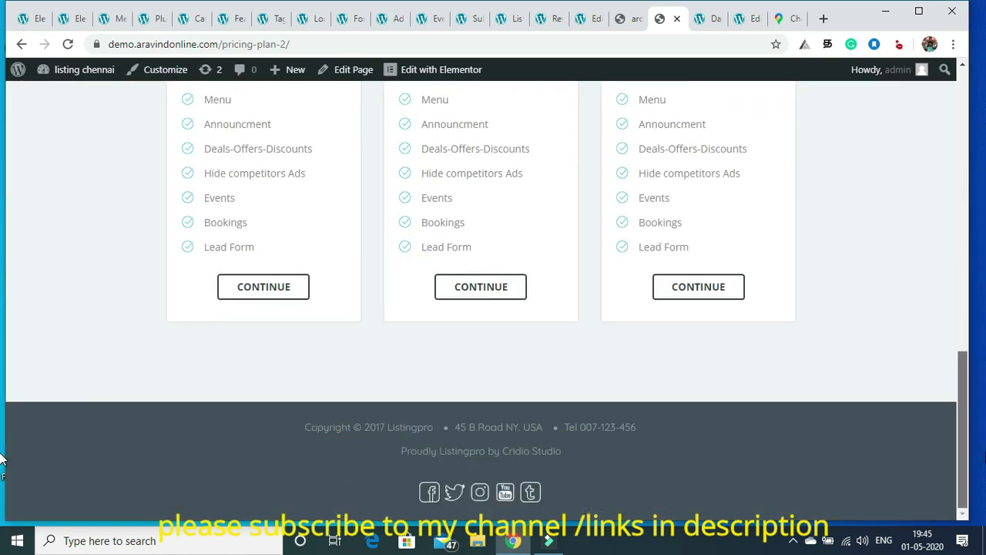
scroll(946, 229, "up", 10)
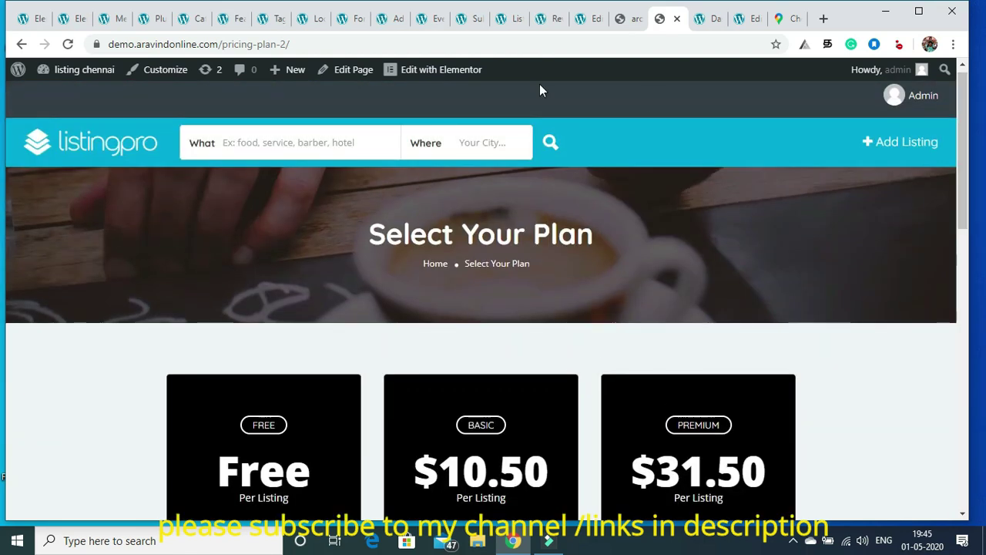
left_click(447, 77)
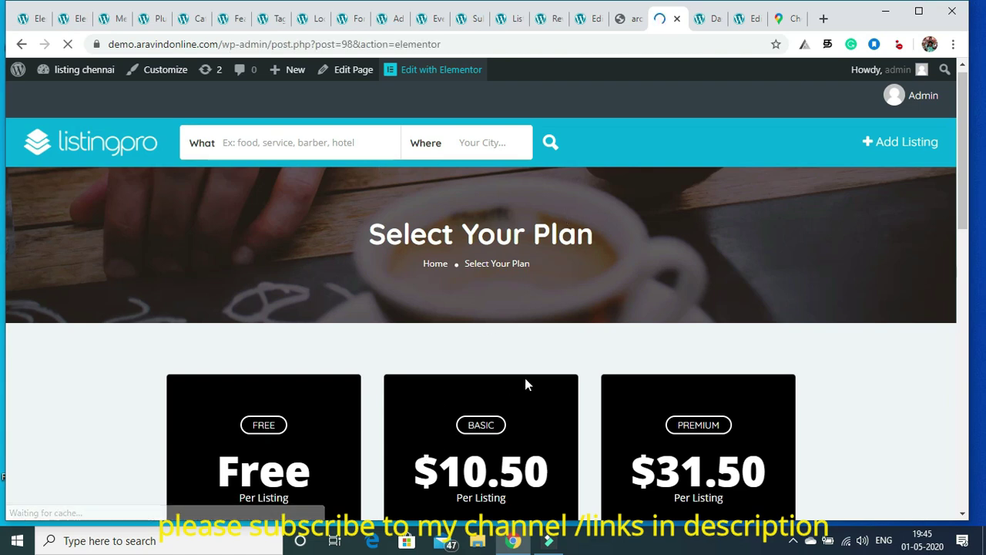
Add a section below the pricing tables and search the widgets for 'pricing'
left_click(628, 19)
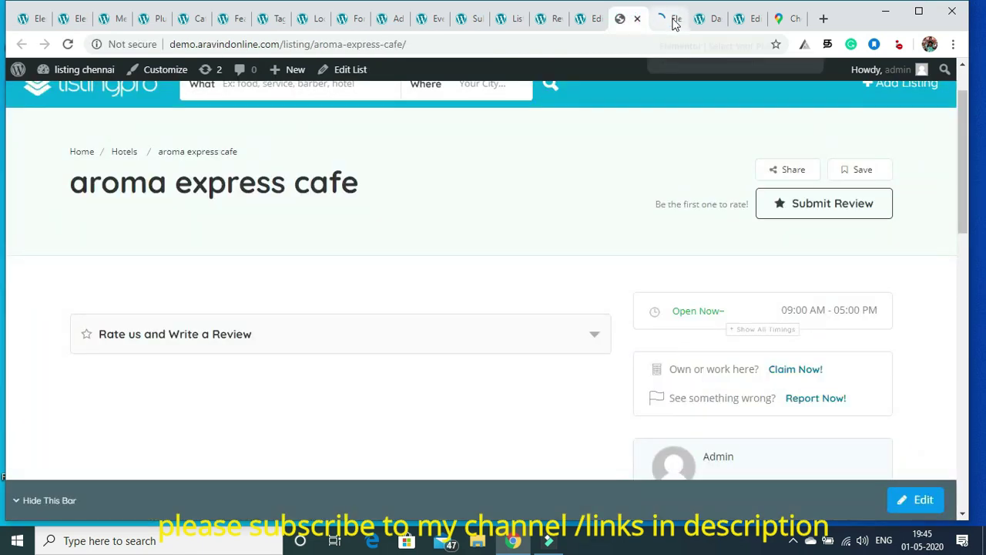
left_click(662, 22)
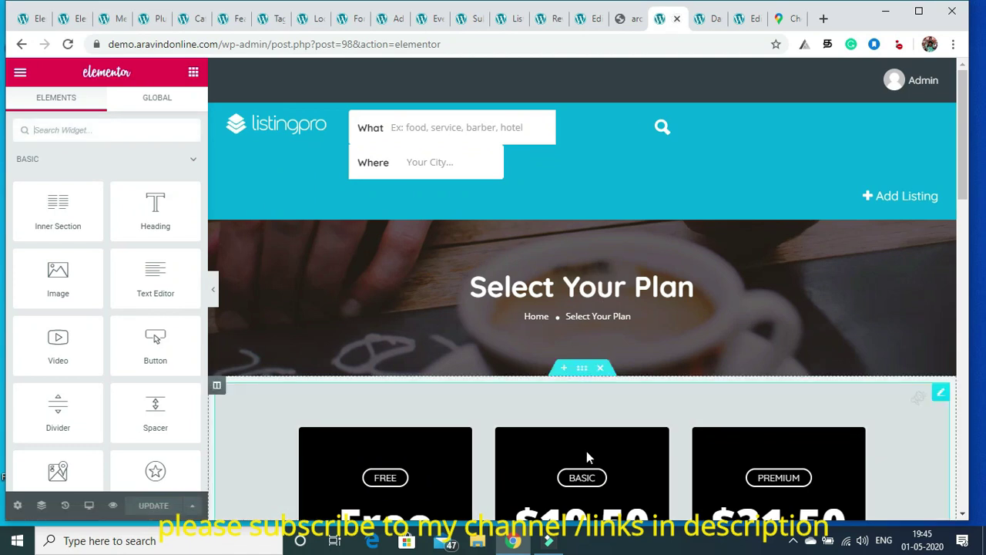
scroll(955, 231, "down", 2)
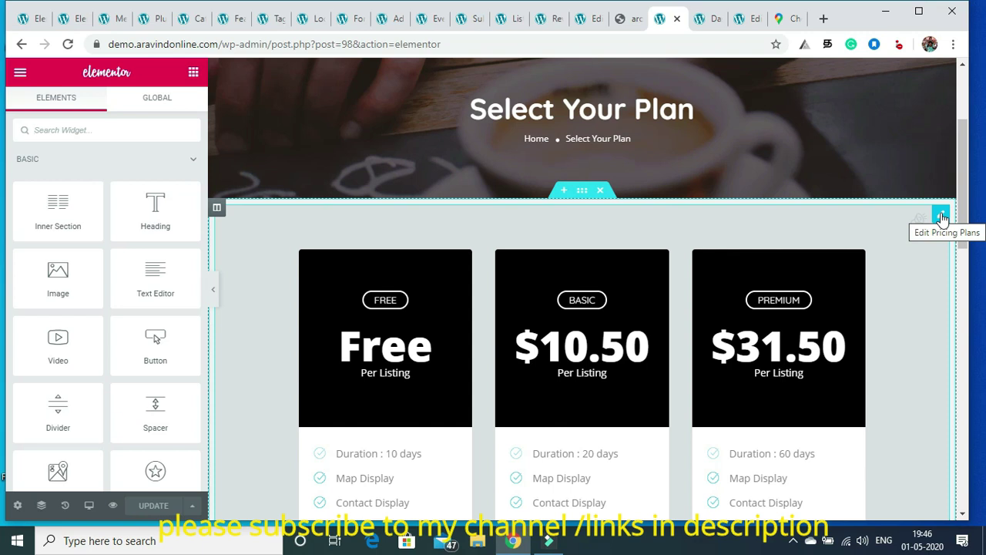
left_click_drag(962, 185, 978, 420)
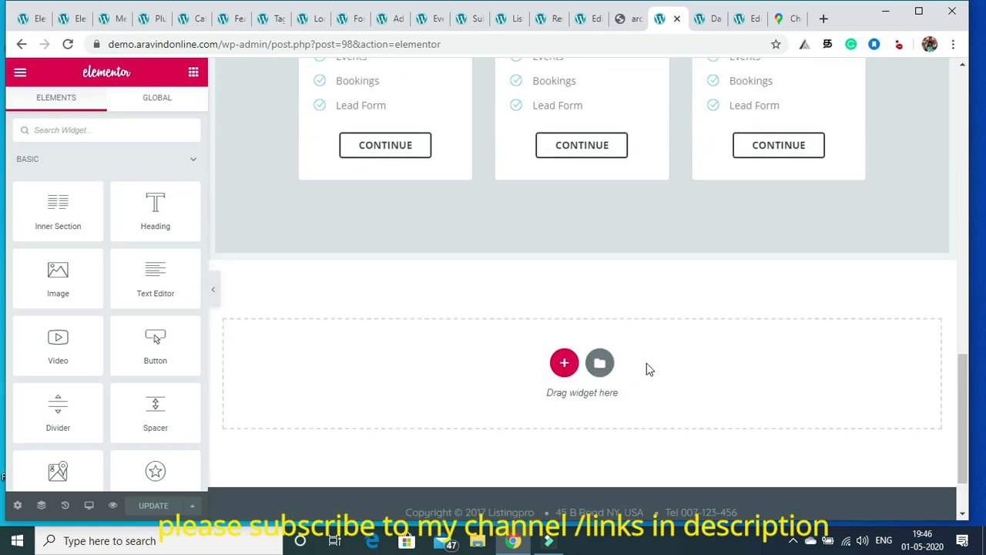
left_click(563, 363)
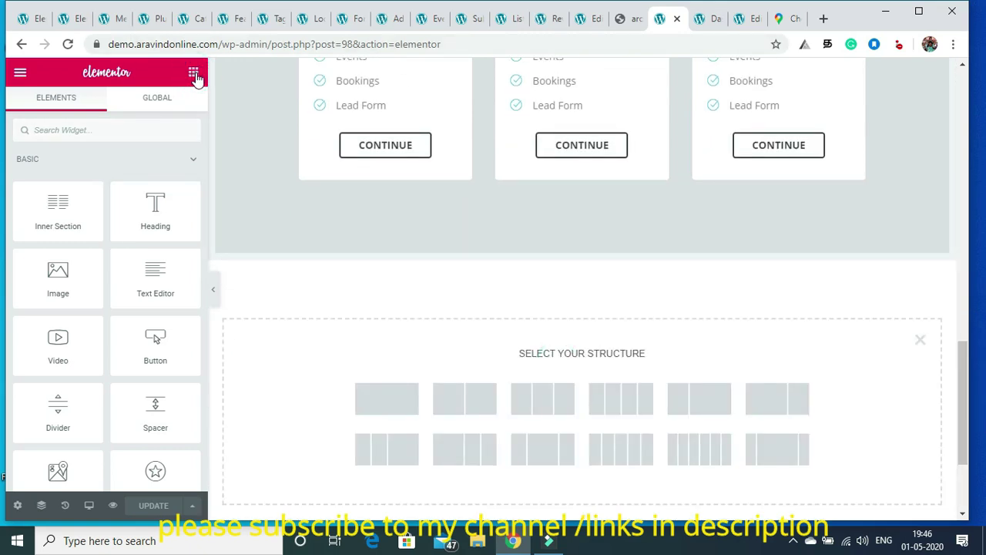
left_click(136, 126)
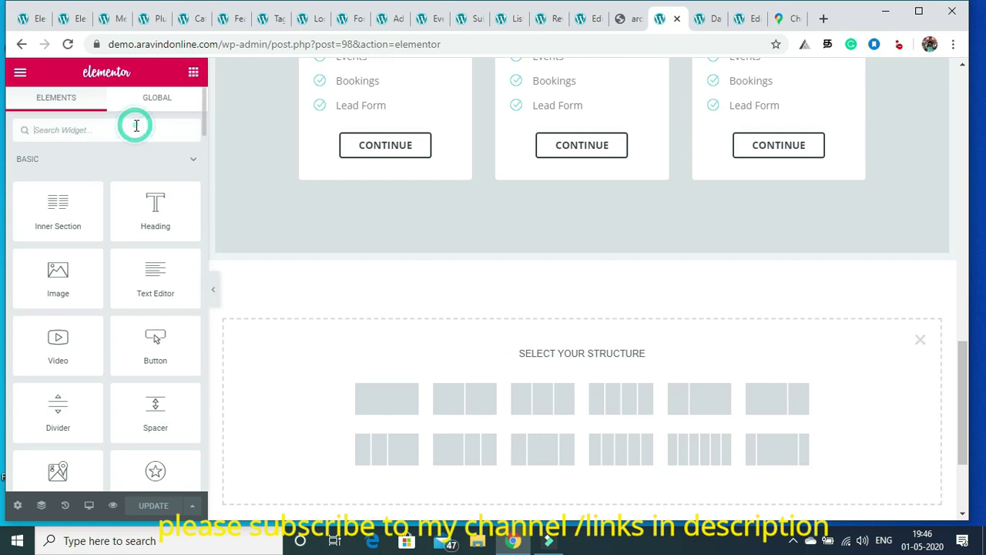
type("e")
key("BackSpace")
type("pricin")
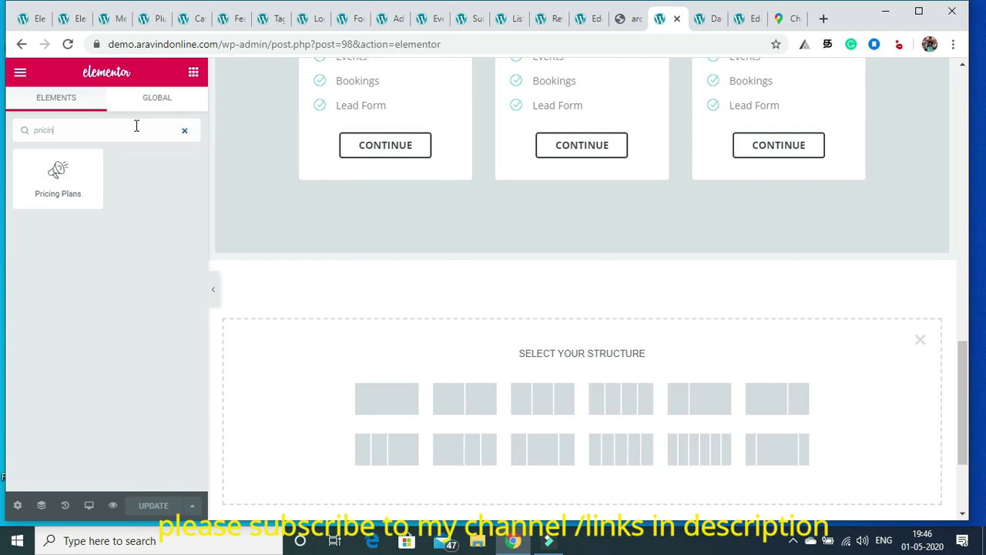
left_click_drag(57, 180, 97, 192)
Create an empty single-column section and place the Pricing Plans widget in it
left_click(379, 396)
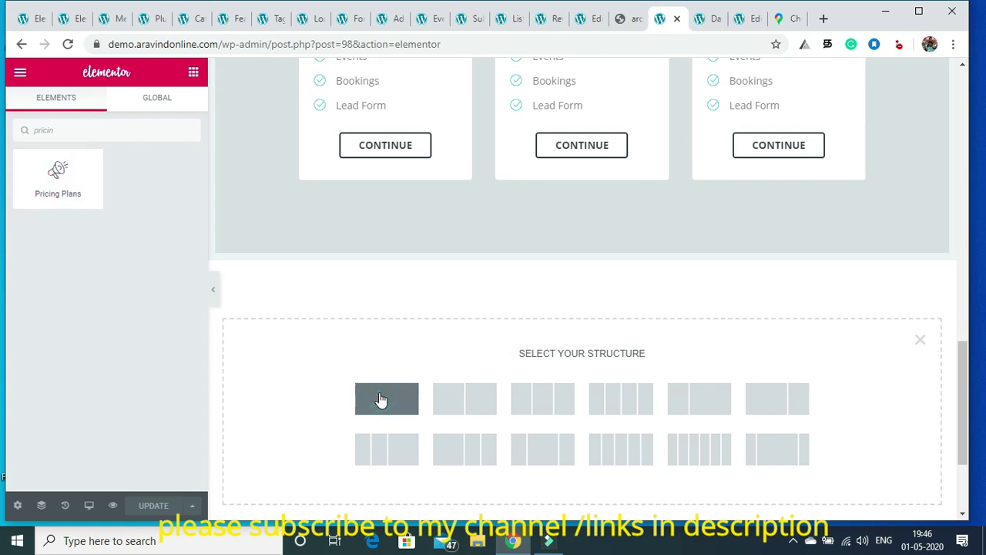
left_click(193, 75)
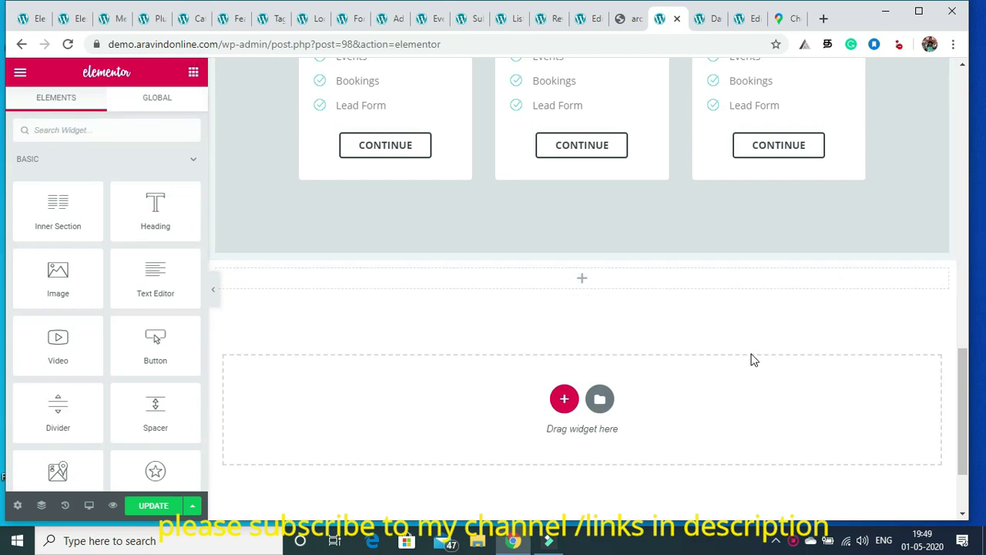
left_click(147, 129)
type("pri")
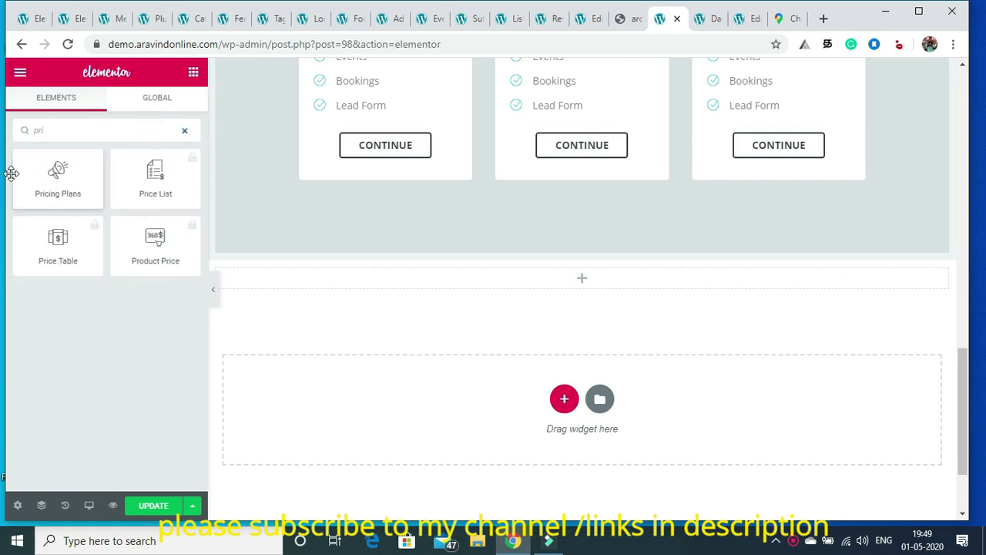
left_click_drag(56, 191, 377, 290)
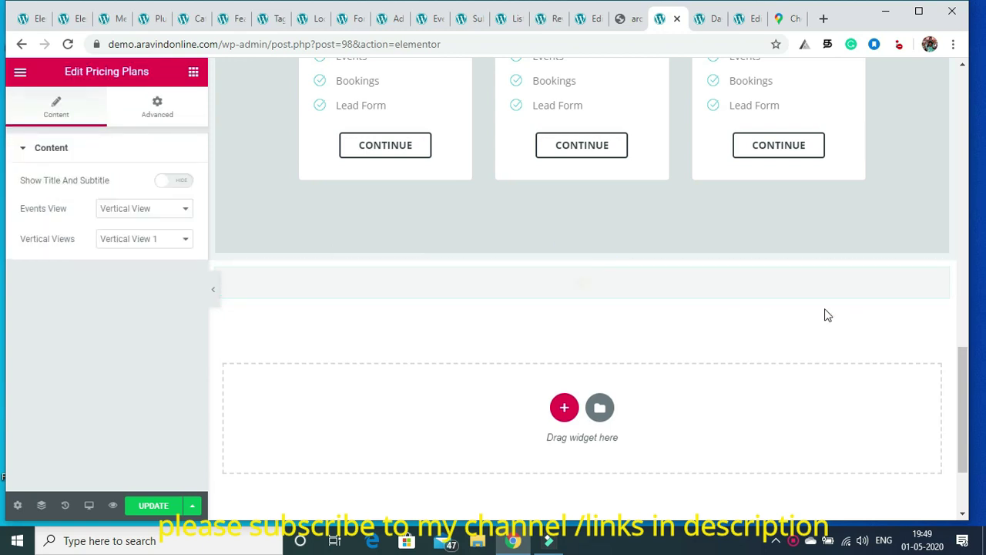
Delete the duplicate pricing-tables section and show the Pricing Plans widget's Vertical View 1 settings
left_click_drag(963, 281, 976, 258)
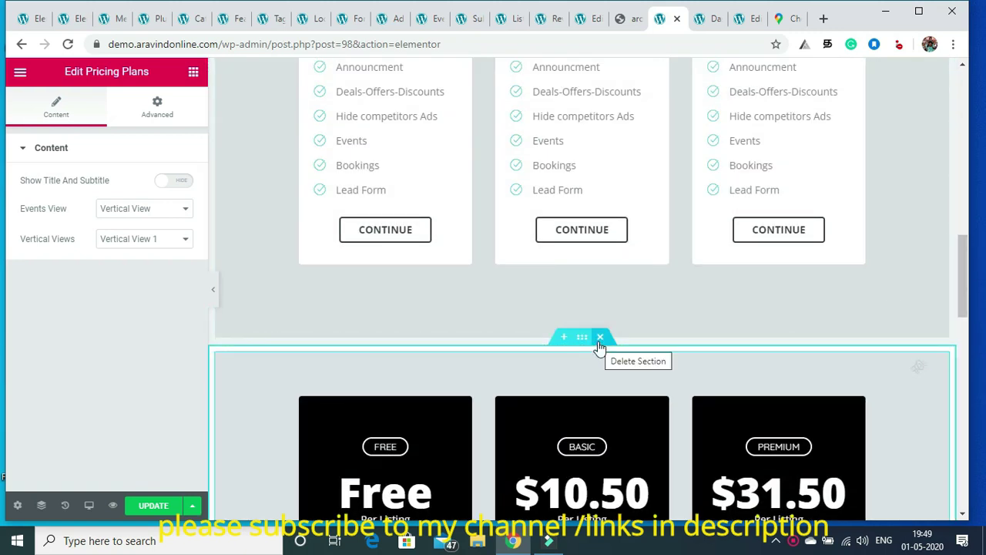
left_click(600, 340)
left_click_drag(967, 348, 948, 231)
scroll(952, 241, "down", 1)
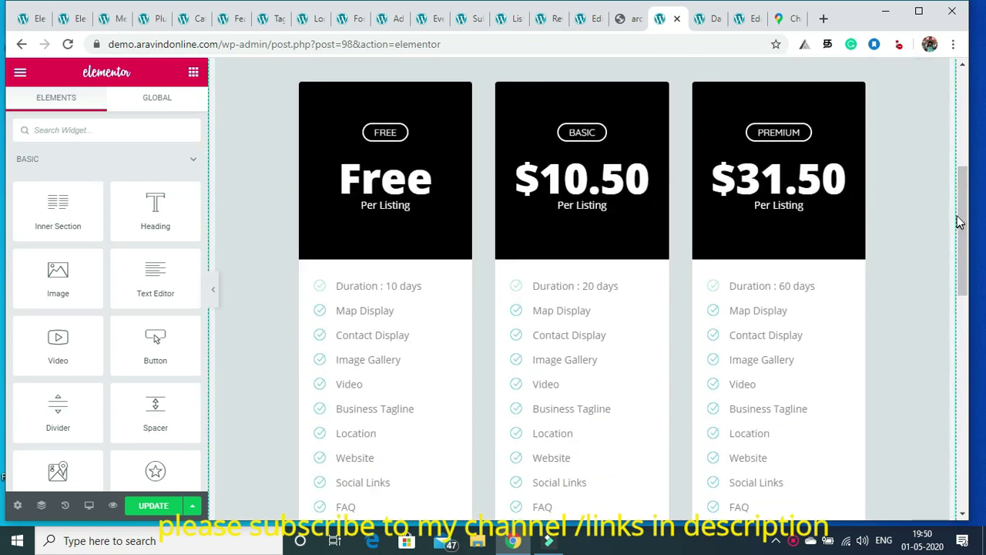
left_click_drag(959, 220, 980, 369)
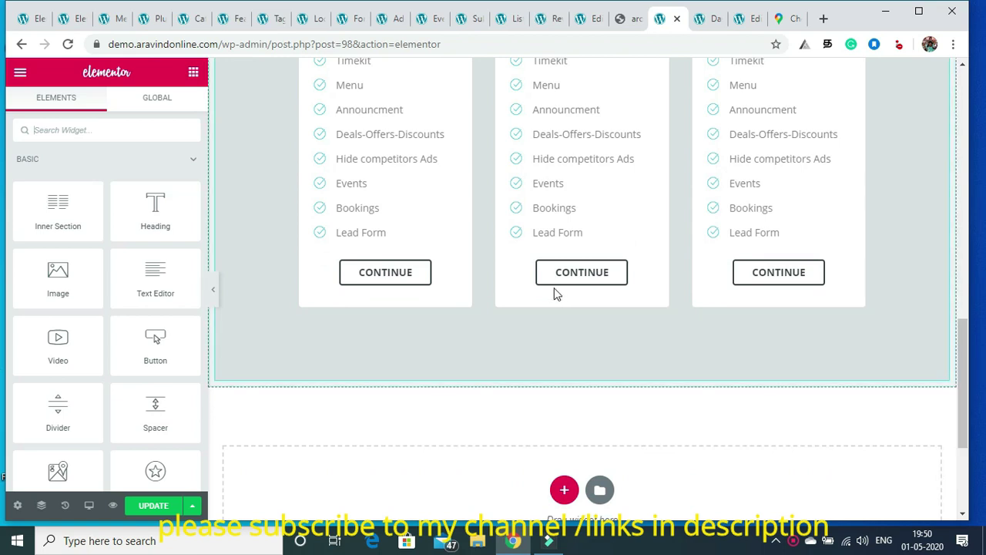
left_click(387, 279)
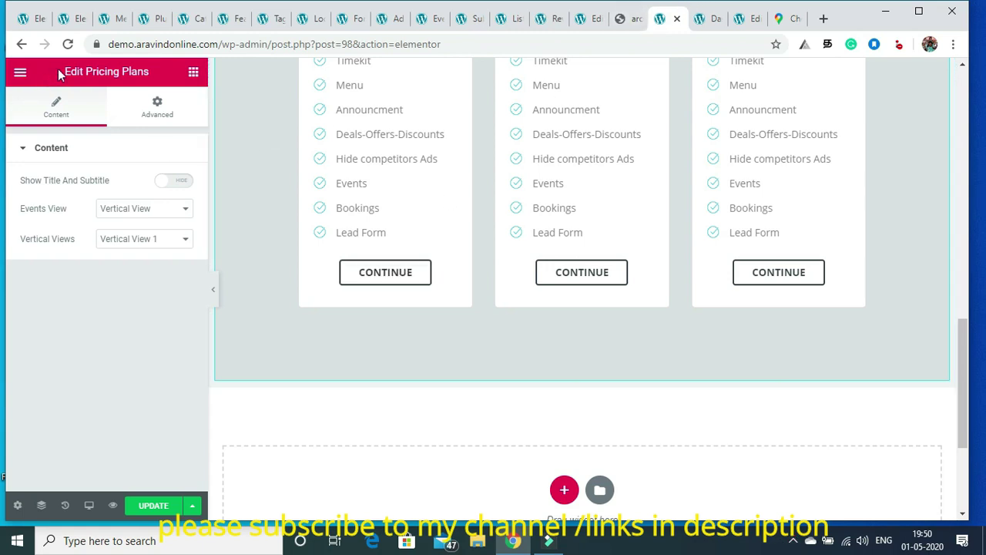
Load the demo.aravindonline.com site in a new browser tab
left_click(820, 25)
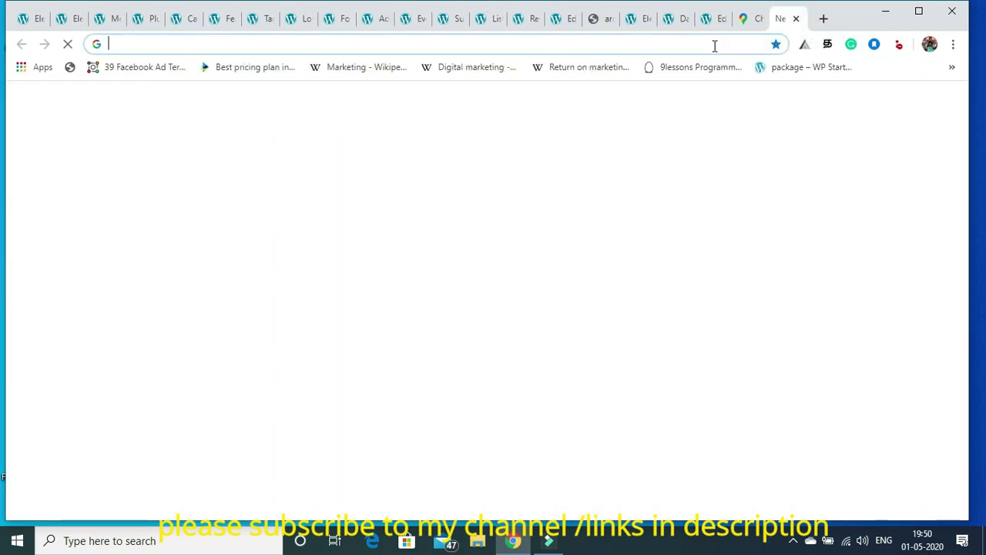
type("demo.aravindonline.com")
key("Return")
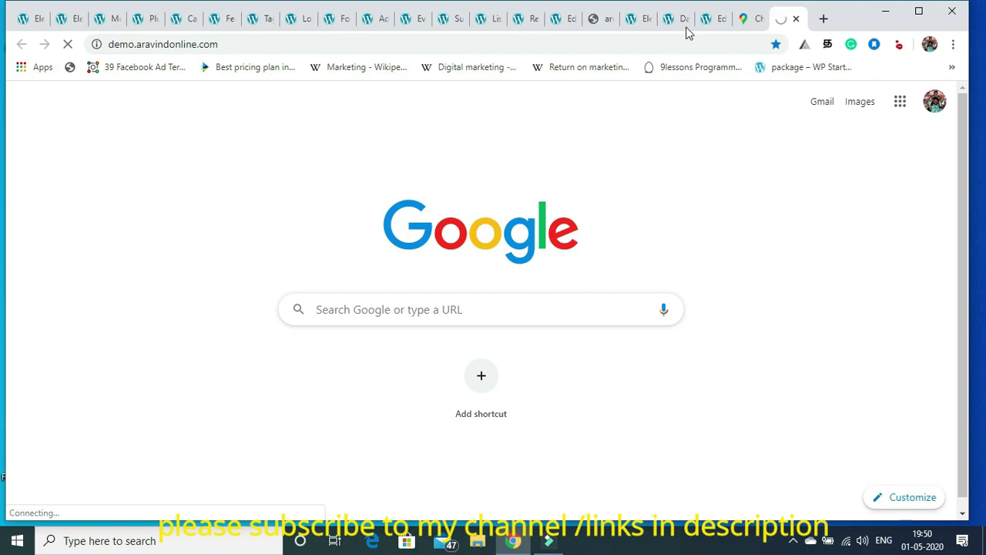
Save the pricing page edits with UPDATE in the Elementor editor
left_click(637, 25)
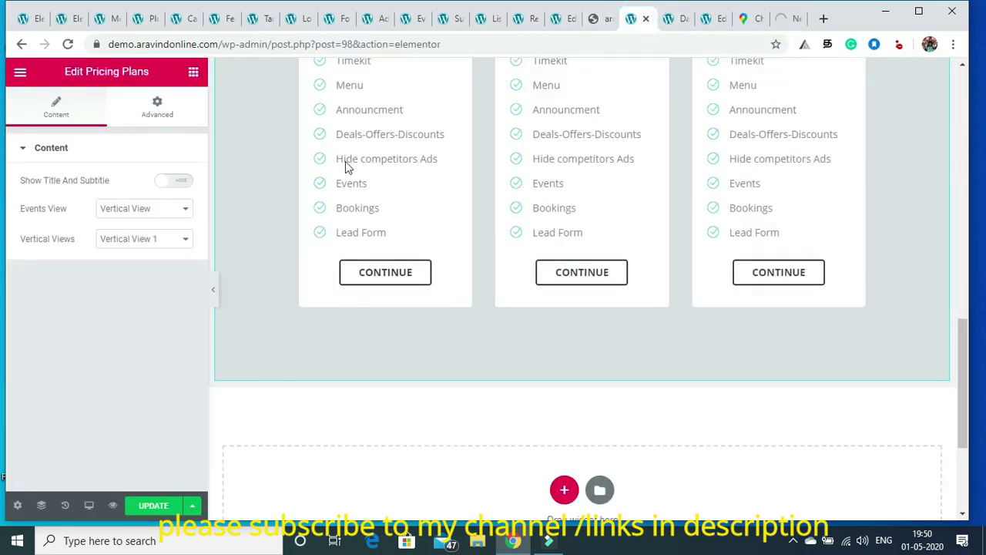
left_click(155, 505)
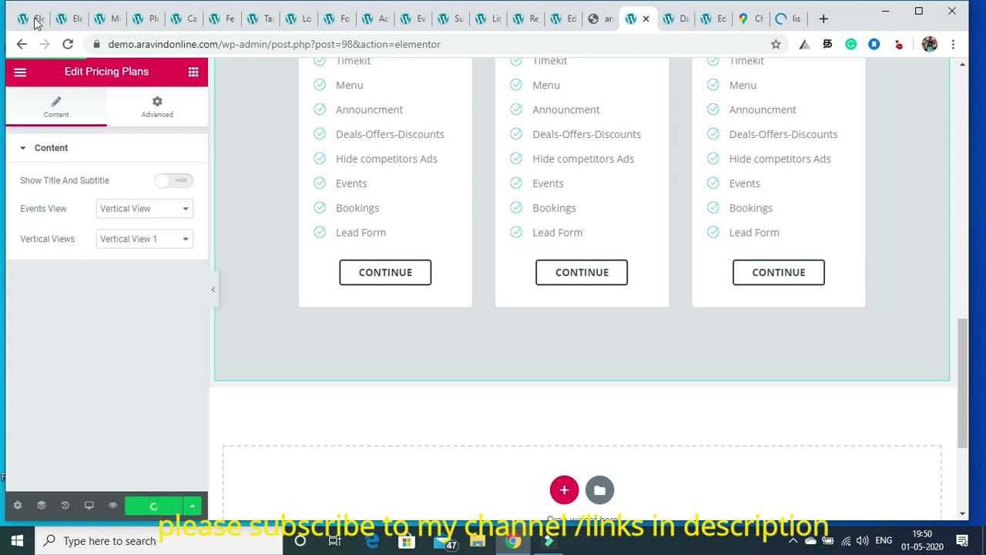
right_click(19, 77)
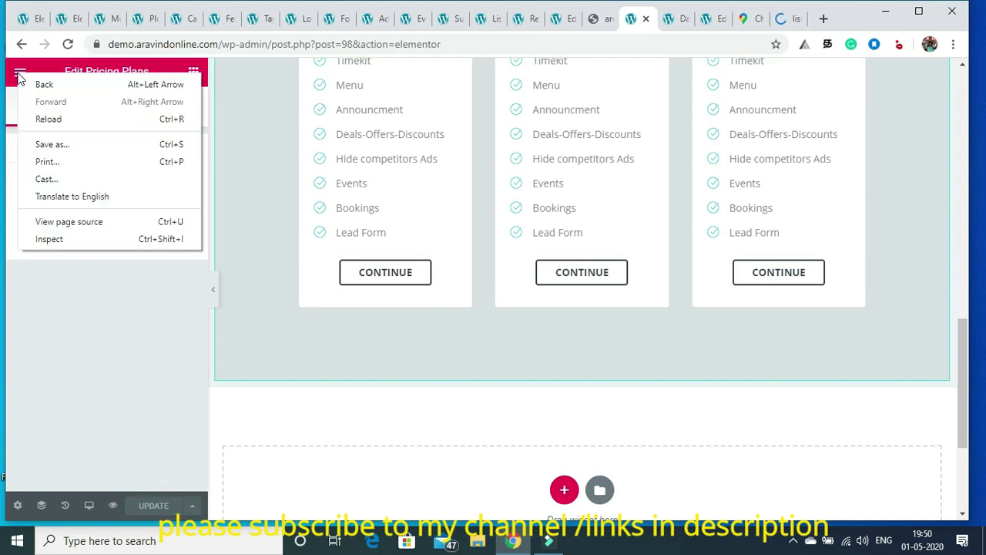
left_click(19, 77)
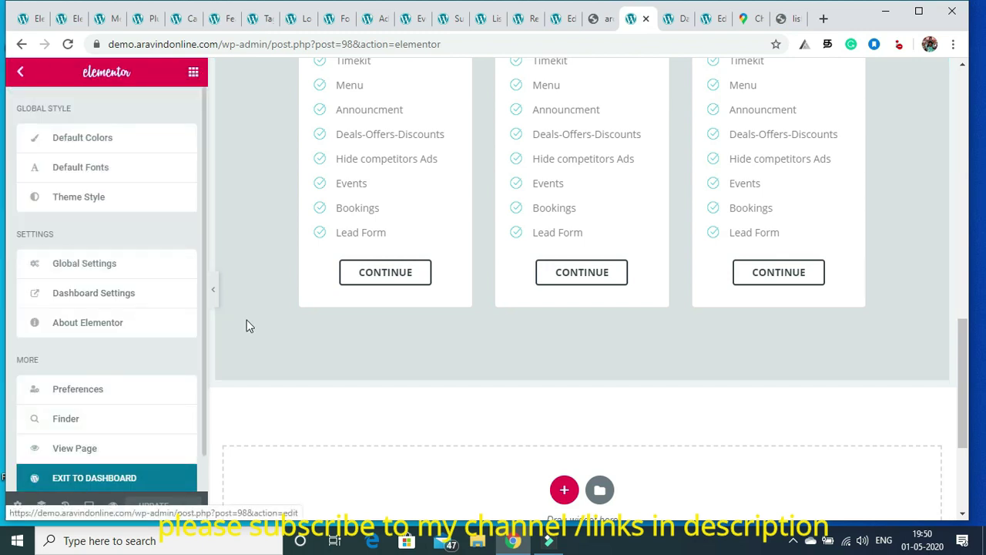
Start Add Listing from the homepage and continue with the Free plan
left_click(794, 23)
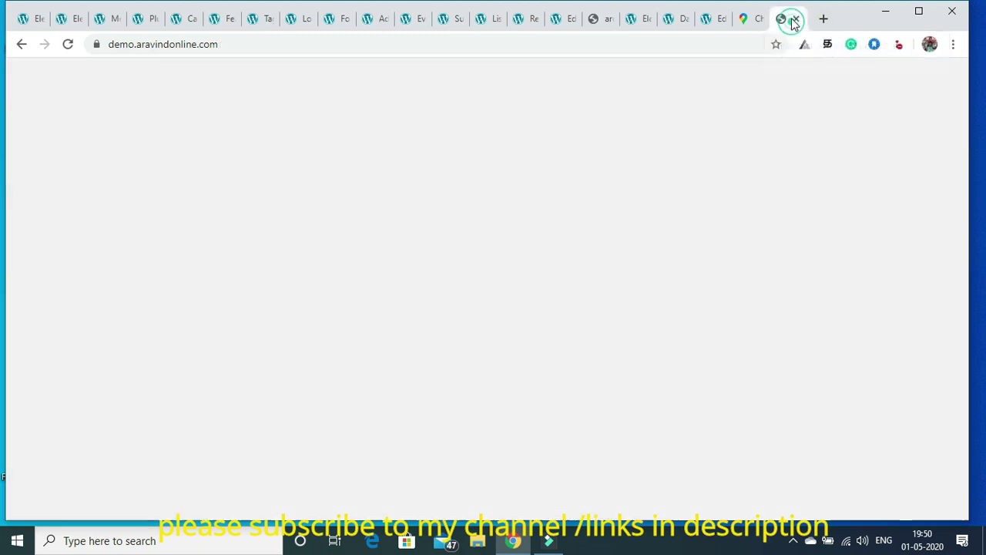
left_click(892, 154)
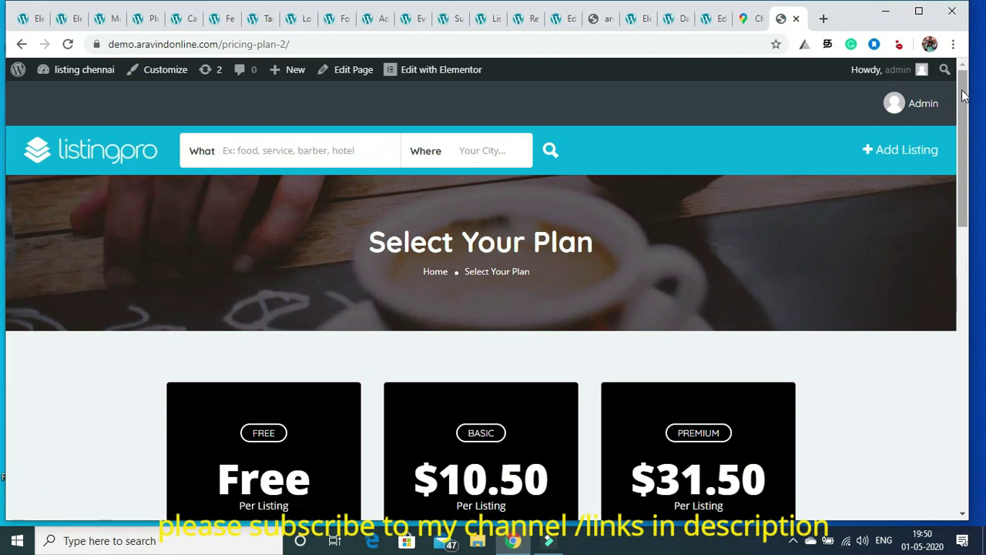
left_click_drag(963, 106, 963, 342)
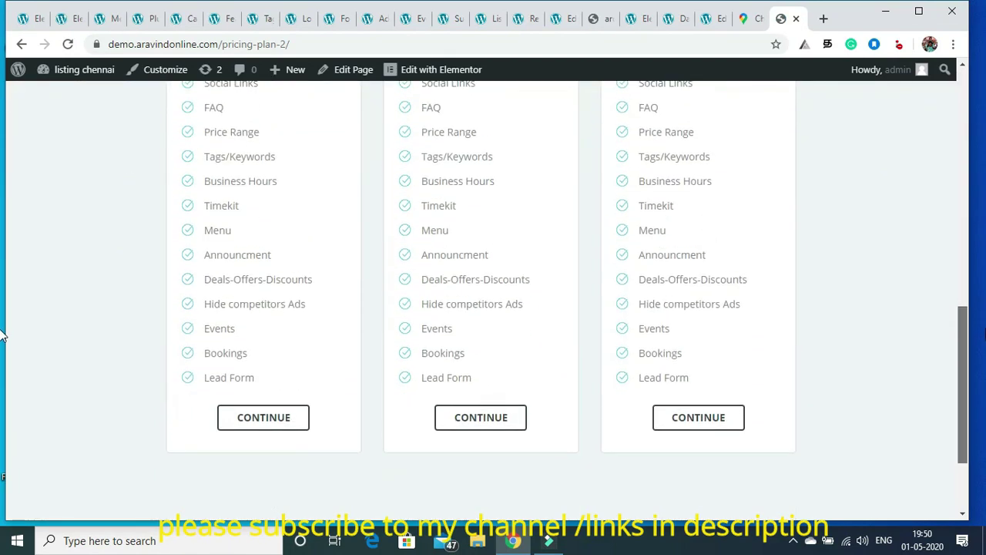
left_click(252, 425)
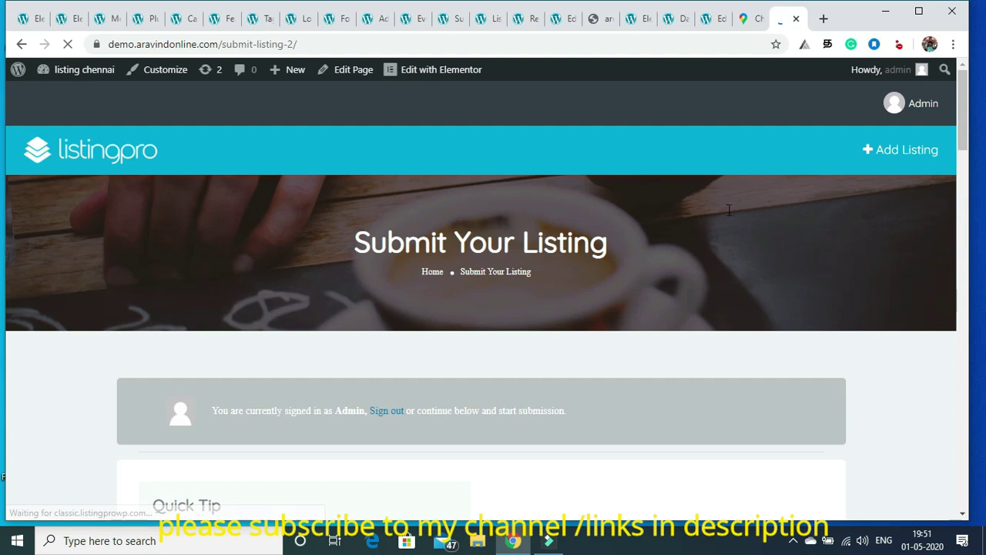
Enter 'spoonbill resto bar' as the listing title
left_click_drag(967, 115, 974, 193)
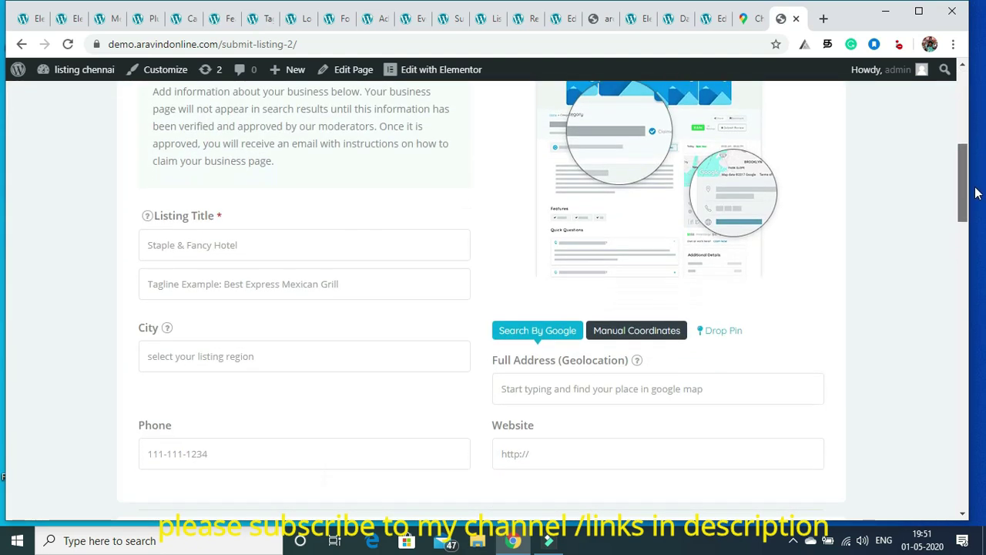
left_click(232, 249)
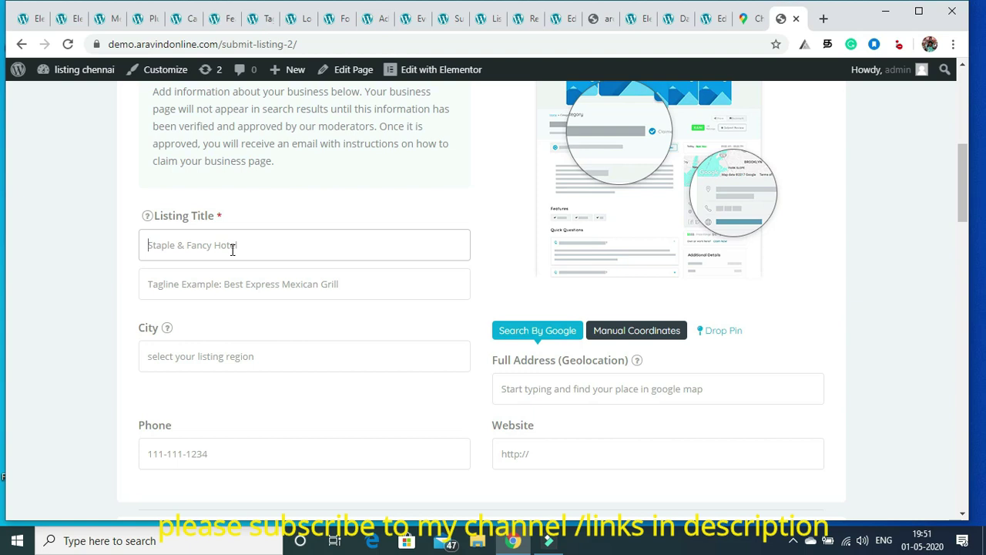
type("spoonbill resto bar")
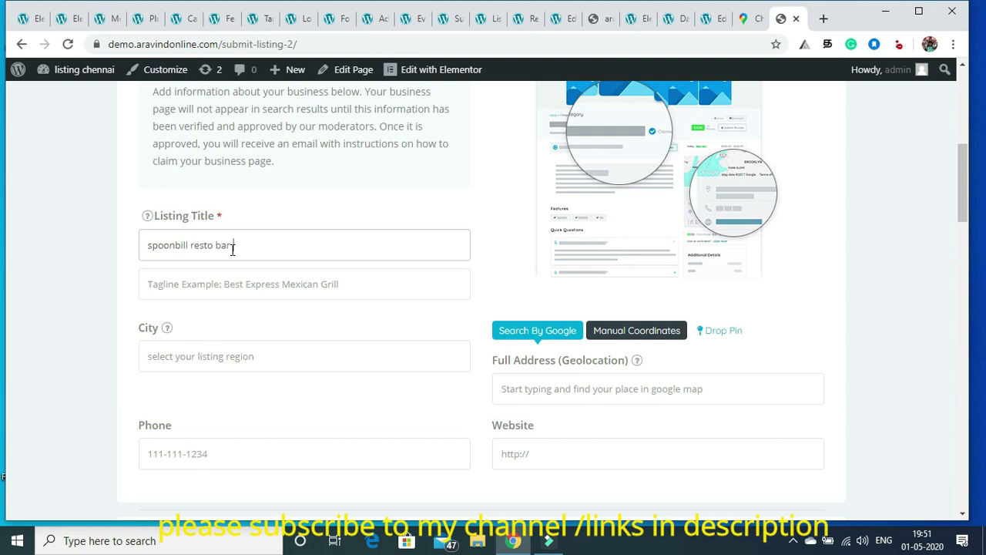
Set the listing city to Chicago Heights, IL, USA from the 'chicago' suggestions
left_click(203, 354)
type("chica")
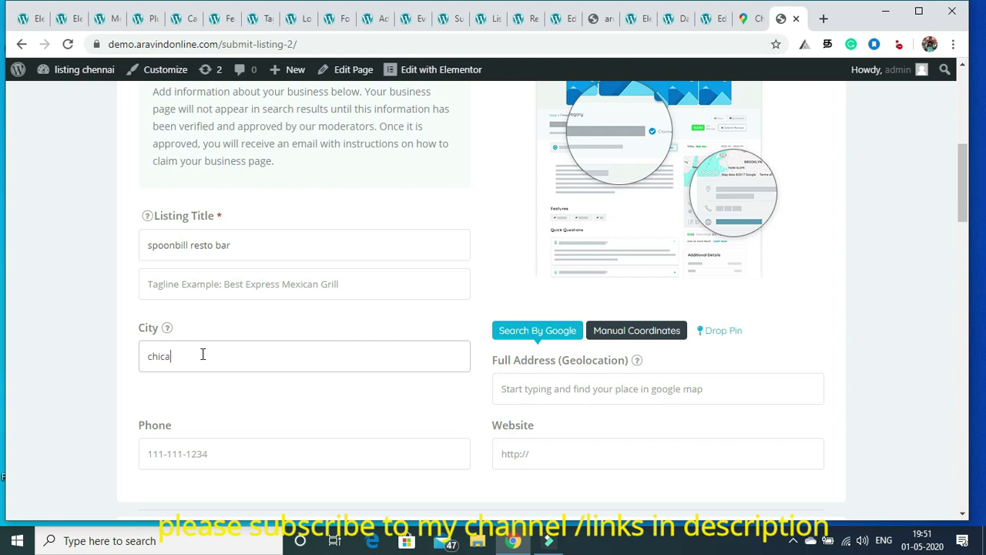
type("go")
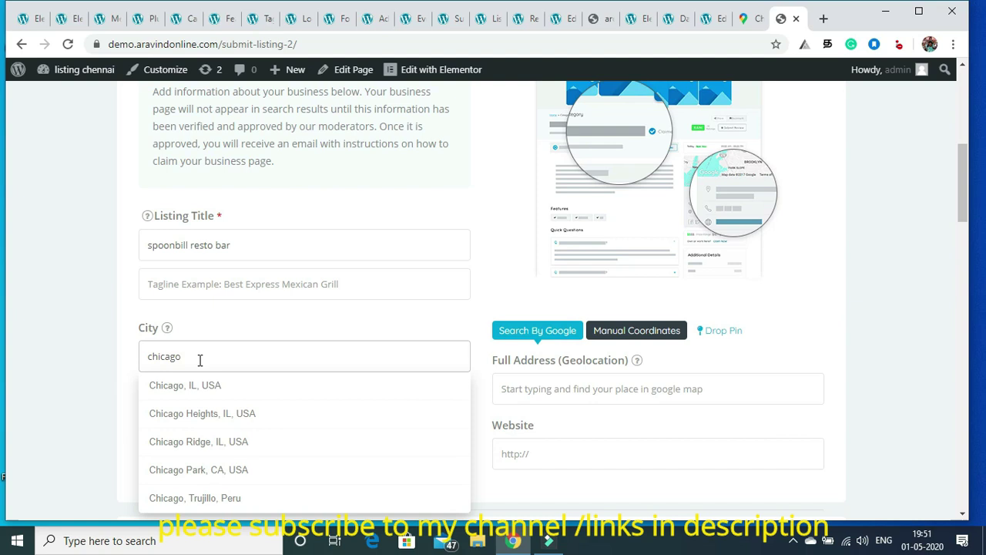
left_click(201, 413)
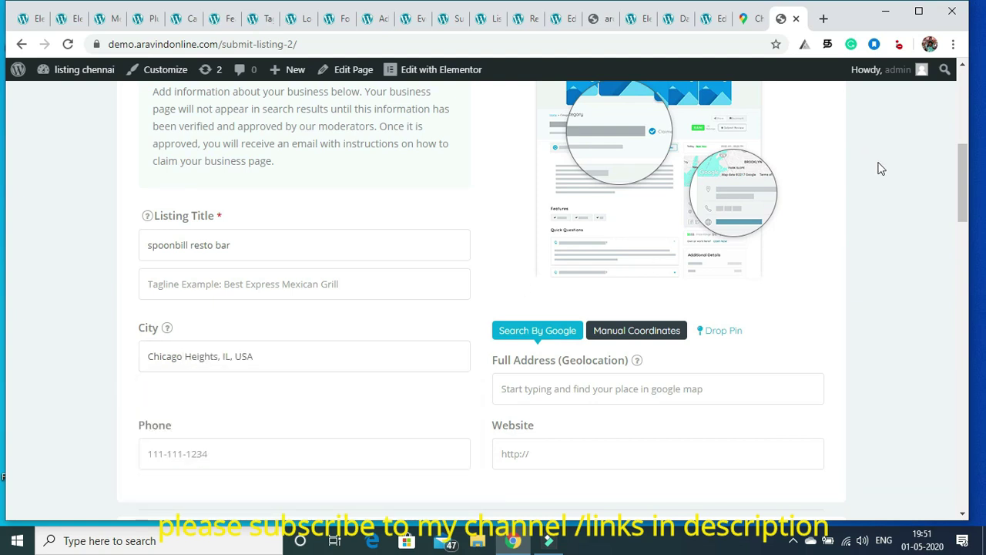
left_click_drag(962, 185, 972, 300)
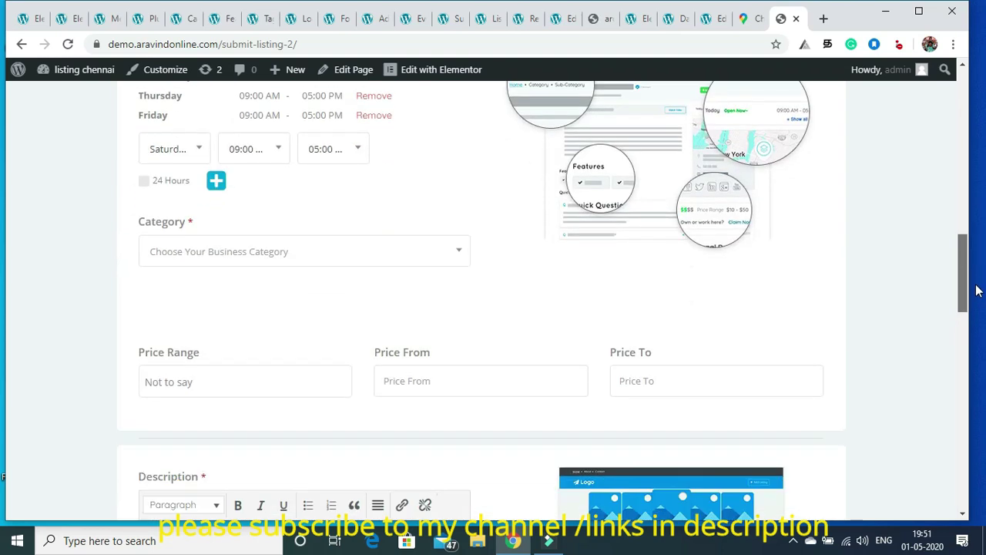
Set the listing category to Hotels and the price range to $ - Inexpensive
left_click(458, 257)
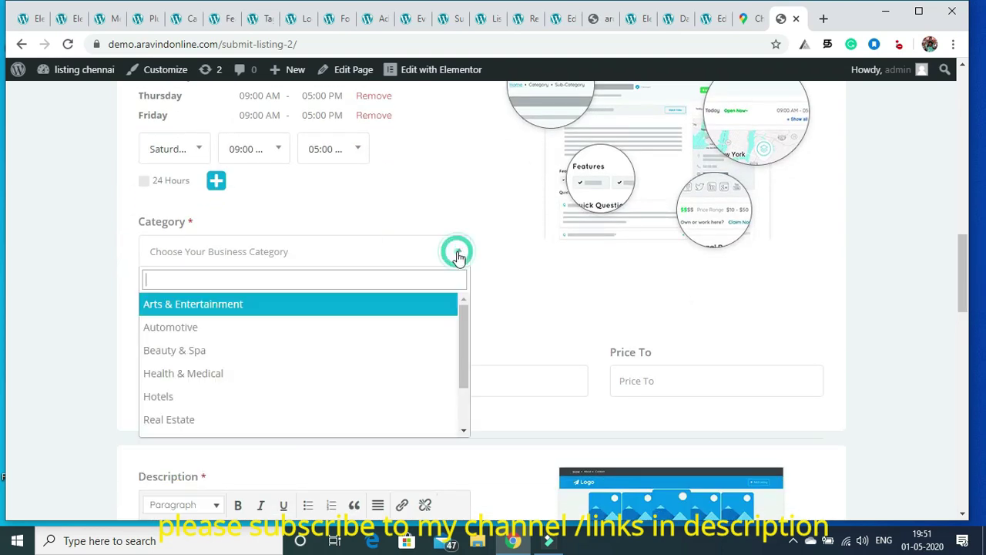
left_click(216, 397)
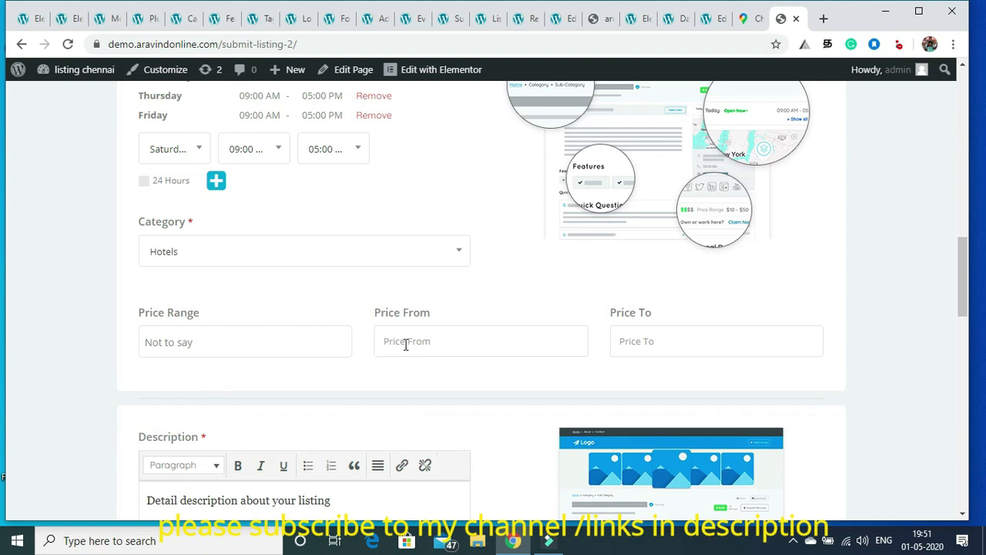
left_click(321, 346)
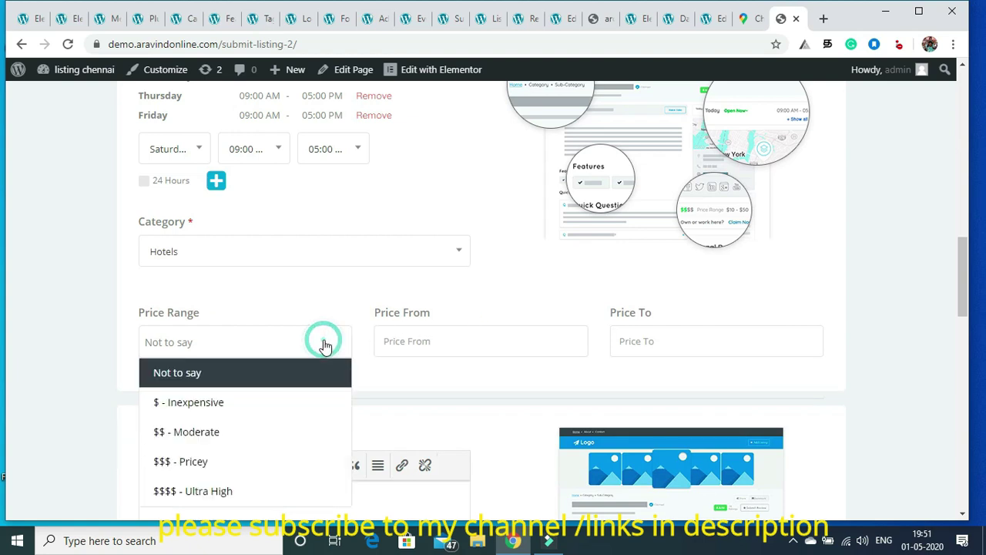
left_click(265, 402)
Fill in the Price From and Price To fields (100 to 200)
left_click(434, 342)
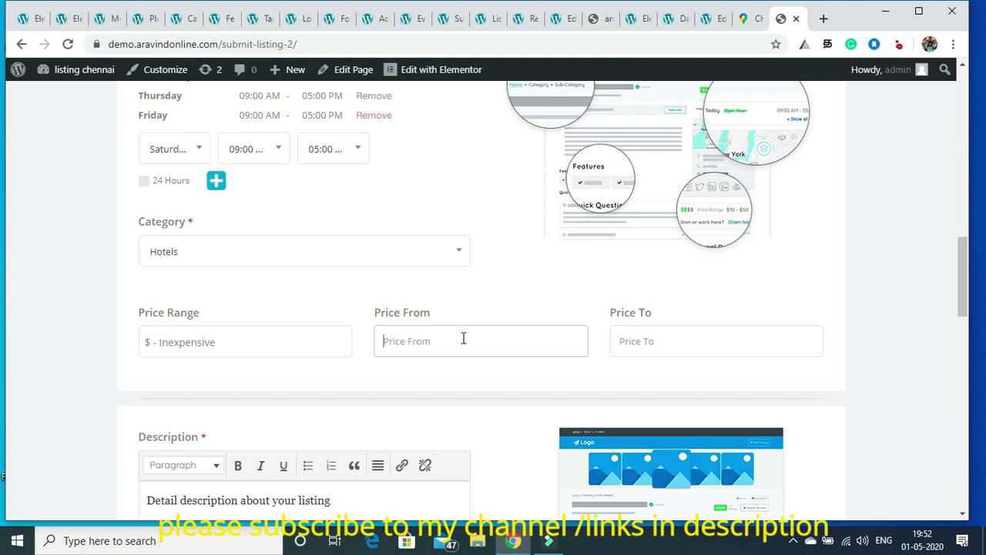
type("100")
left_click(637, 342)
type("10")
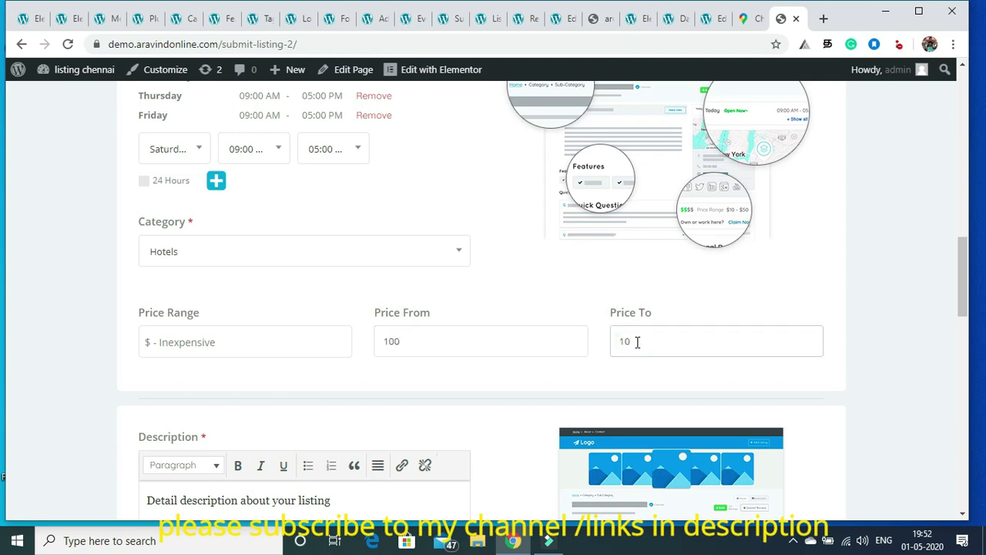
key("BackSpace")
type("200")
left_click_drag(963, 296, 966, 350)
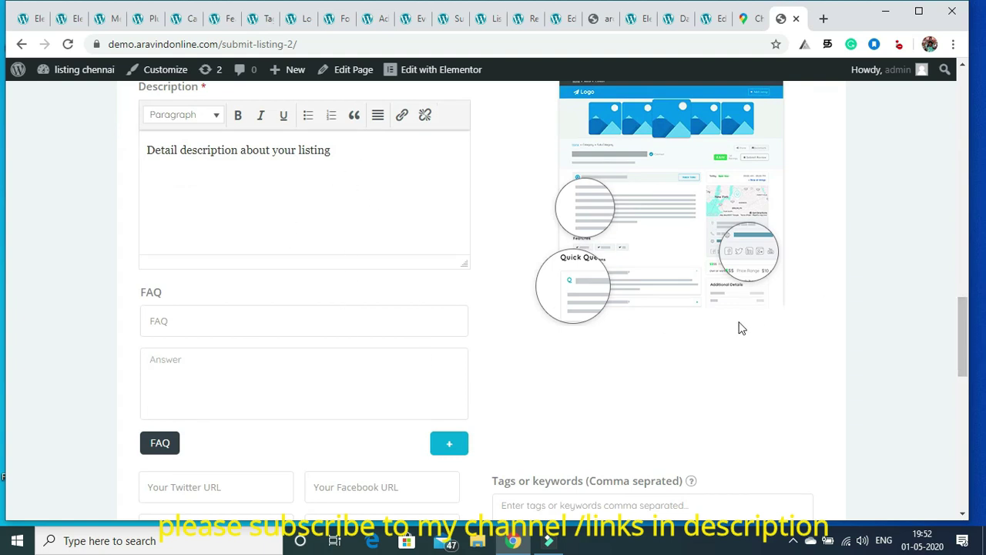
Add filler text to the listing description and scroll to the form's end
left_click(369, 171)
type("hhewljwqljwq;;wqjd;qwaqdlamd.amd.am")
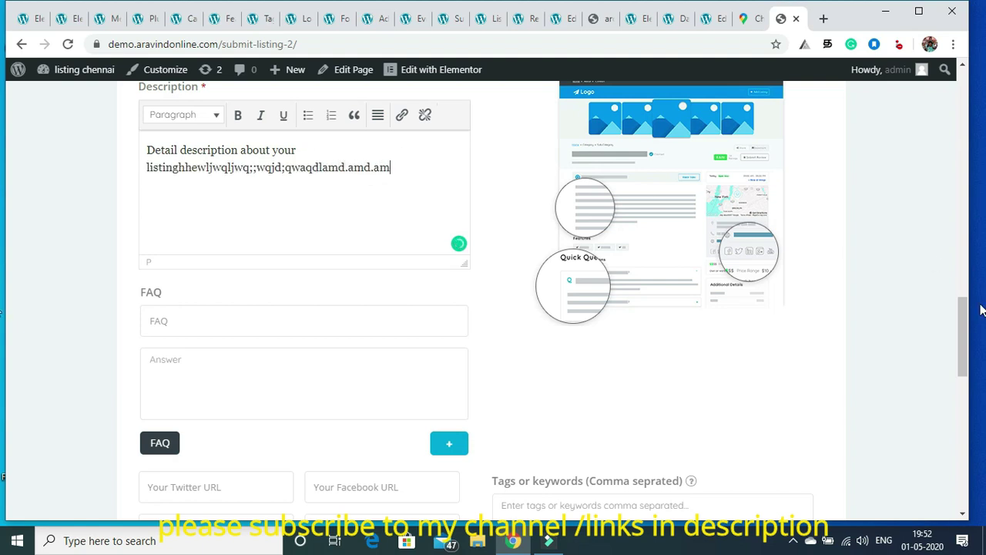
left_click_drag(962, 322, 972, 414)
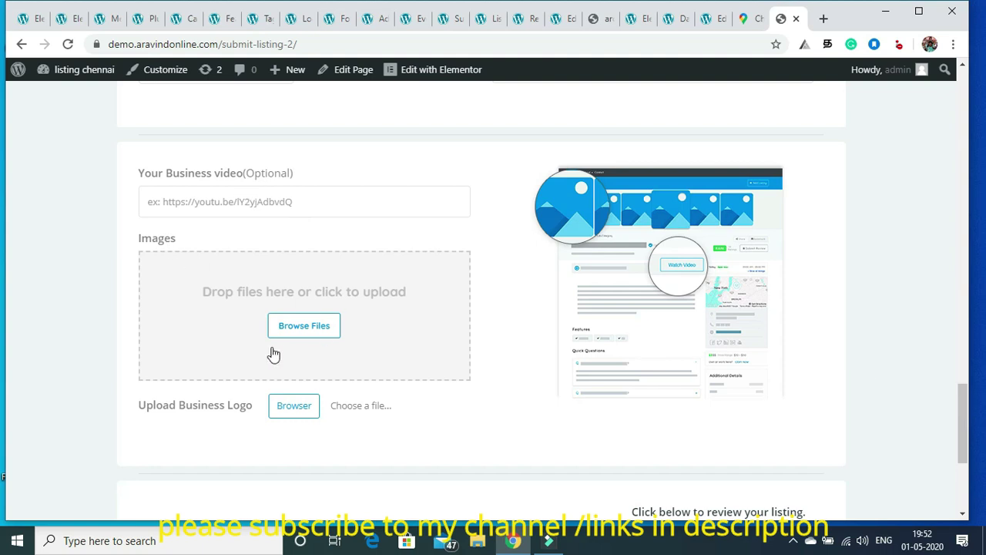
left_click_drag(962, 402, 900, 147)
scroll(953, 98, "down", 1)
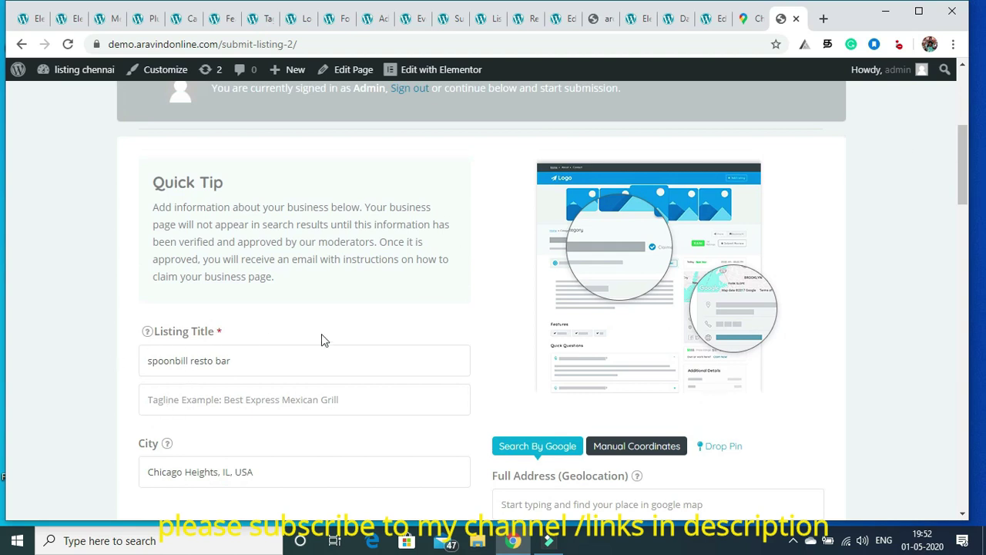
left_click_drag(962, 163, 2, 469)
Submit the listing with Save & Preview, then go to the WordPress Dashboard
left_click(716, 290)
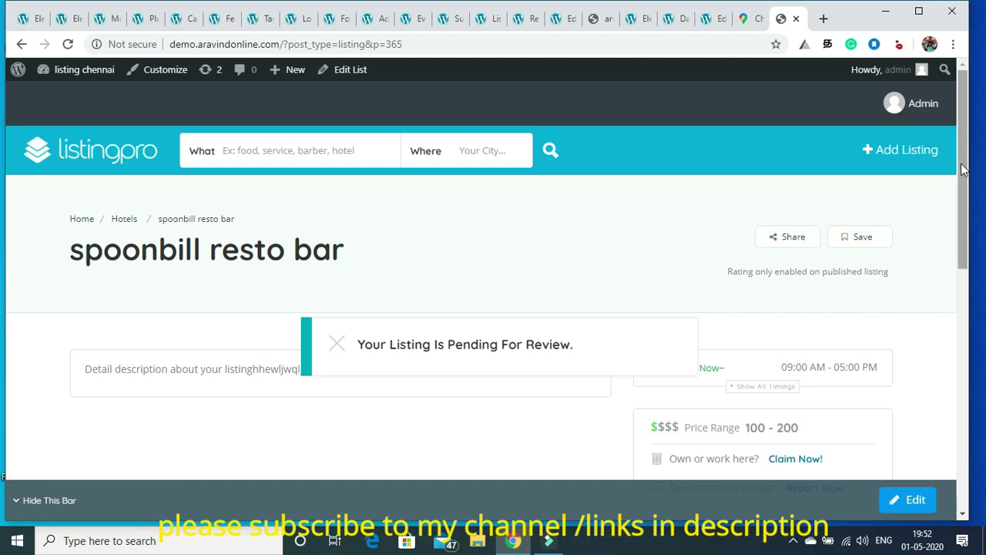
scroll(963, 166, "down", 3)
left_click_drag(973, 252, 924, 152)
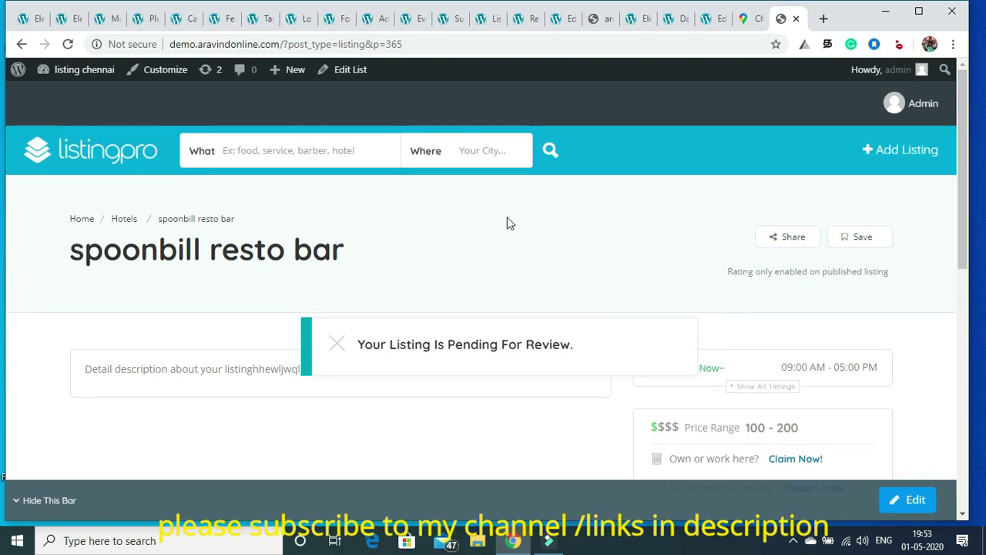
mouse_move(90, 68)
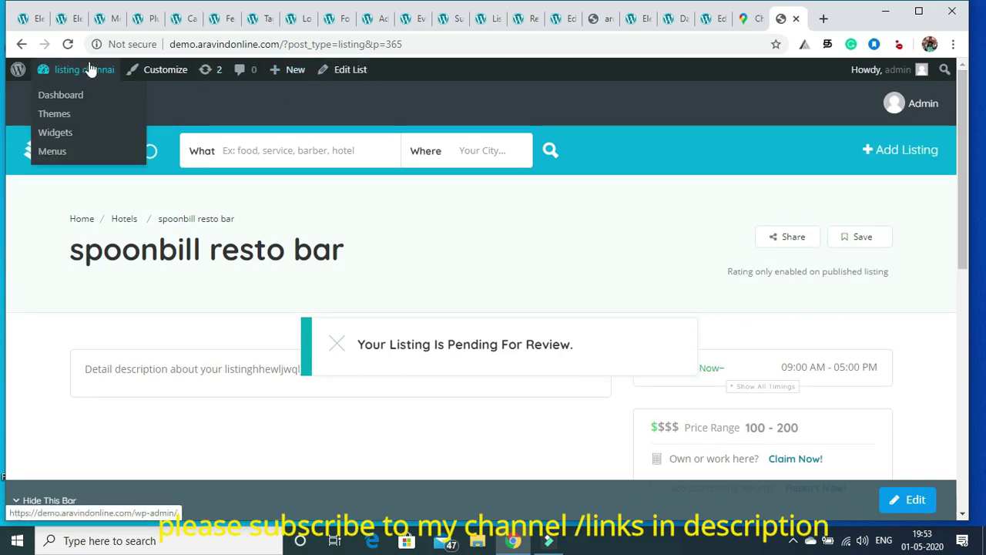
left_click(65, 96)
Load the demo.aravindonline.com homepage, showing Explore Chennai, in a new tab
left_click(823, 19)
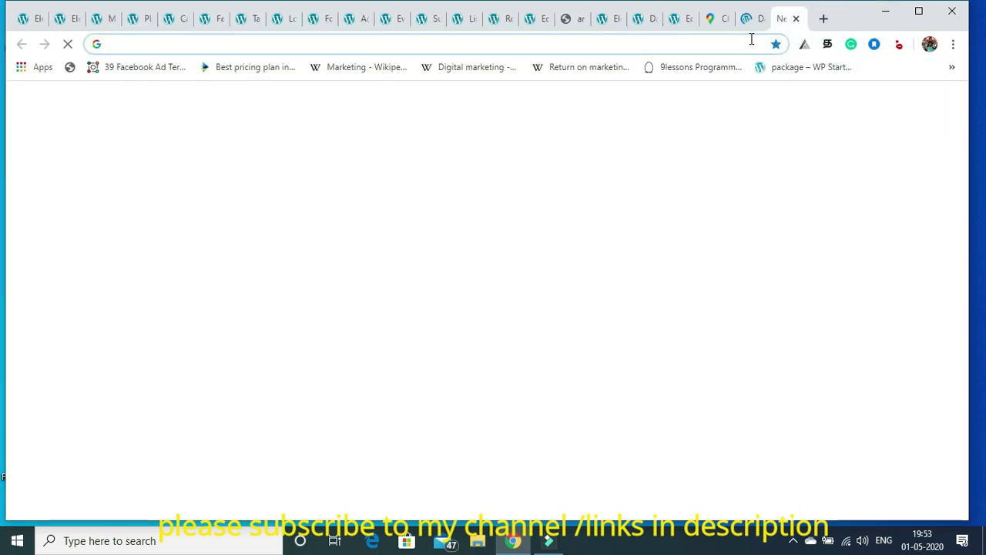
type("li")
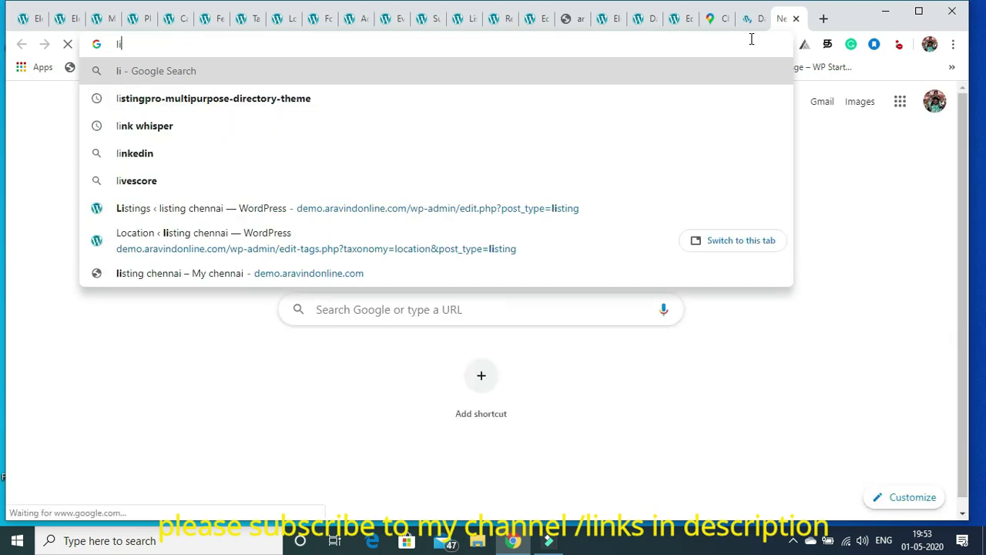
key("BackSpace")
type("d")
key("Right")
key("Return")
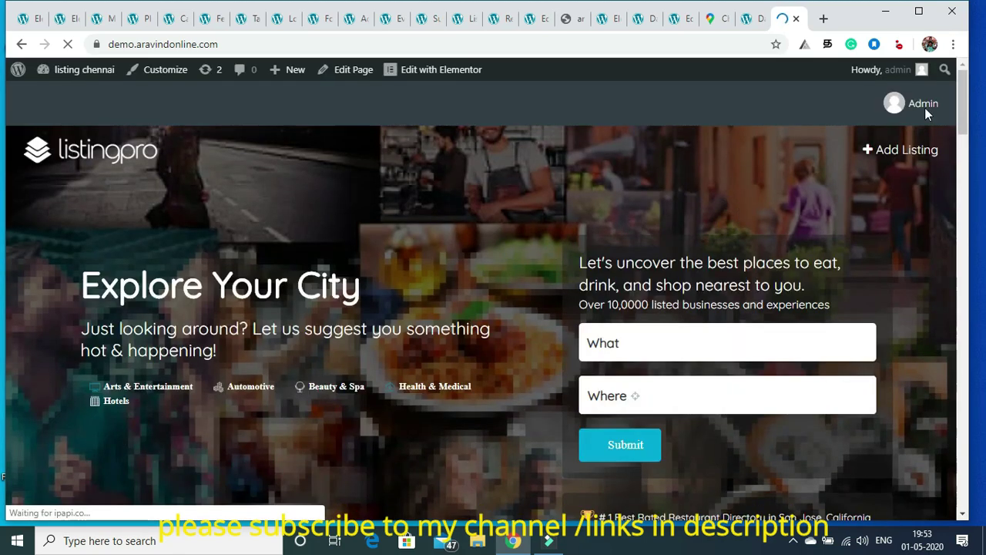
mouse_move(961, 110)
left_mouse_down()
mouse_move(963, 350)
mouse_move(982, 421)
mouse_move(980, 463)
mouse_move(977, 116)
left_mouse_up()
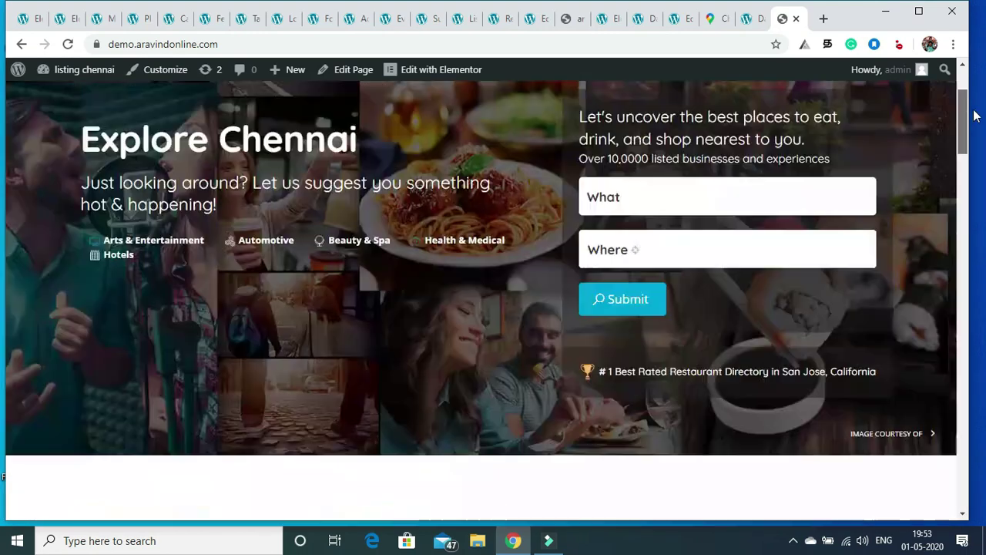